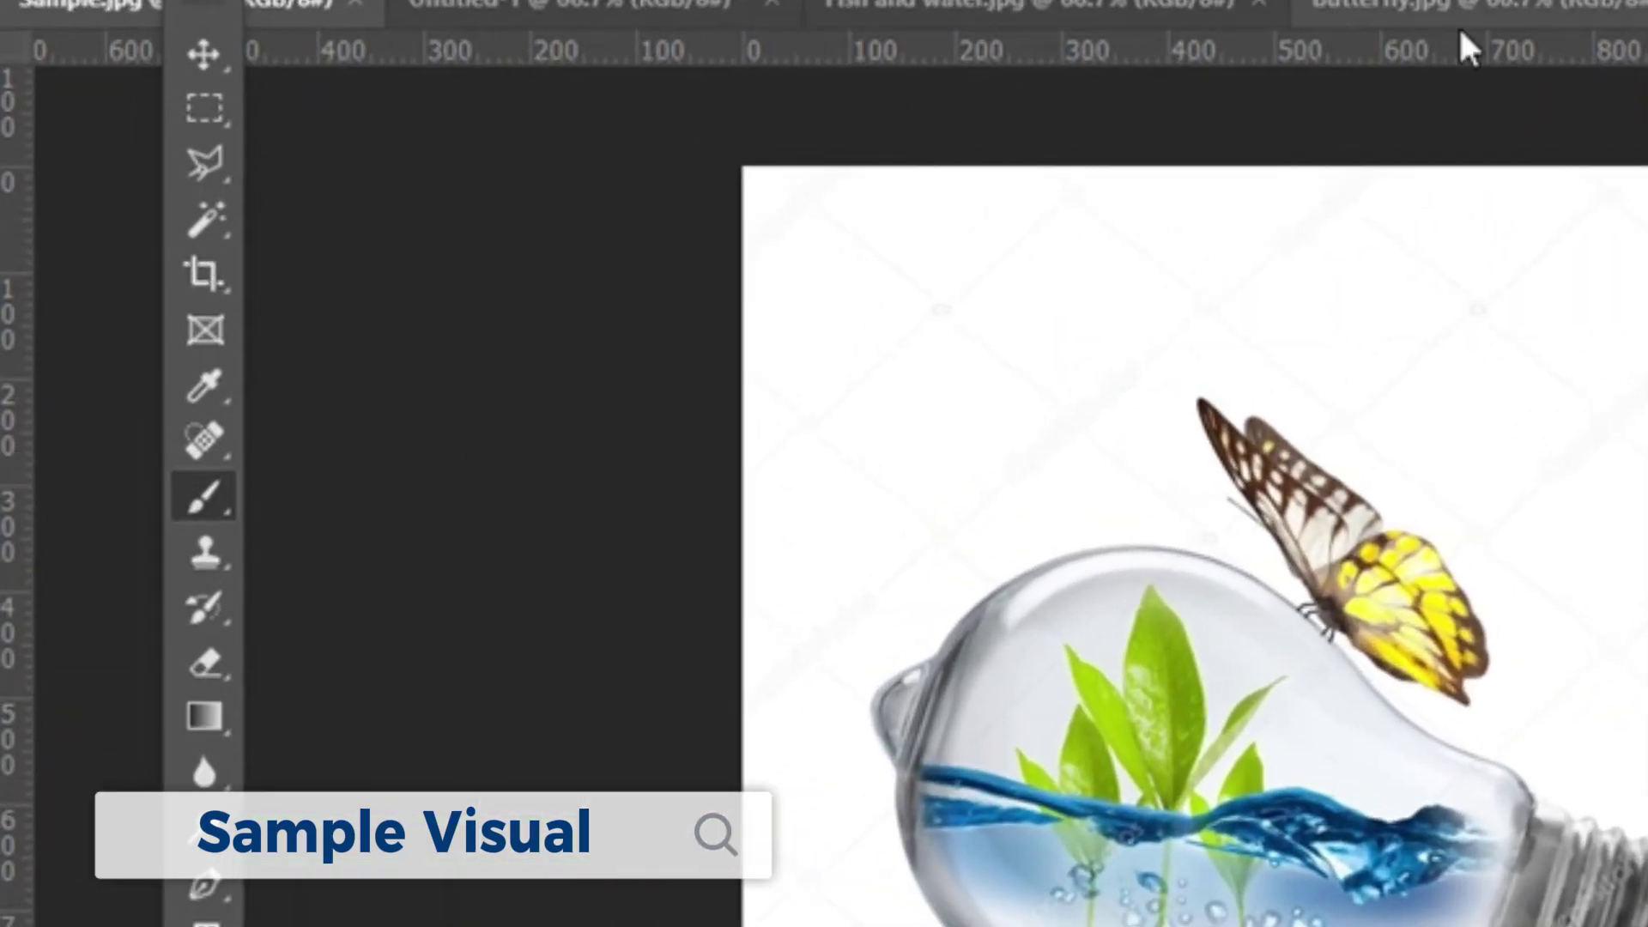
View the Butterfly.jpg and Fish and water.jpg source images, and return to the blank Untitled-1 document
left_click(1516, 7)
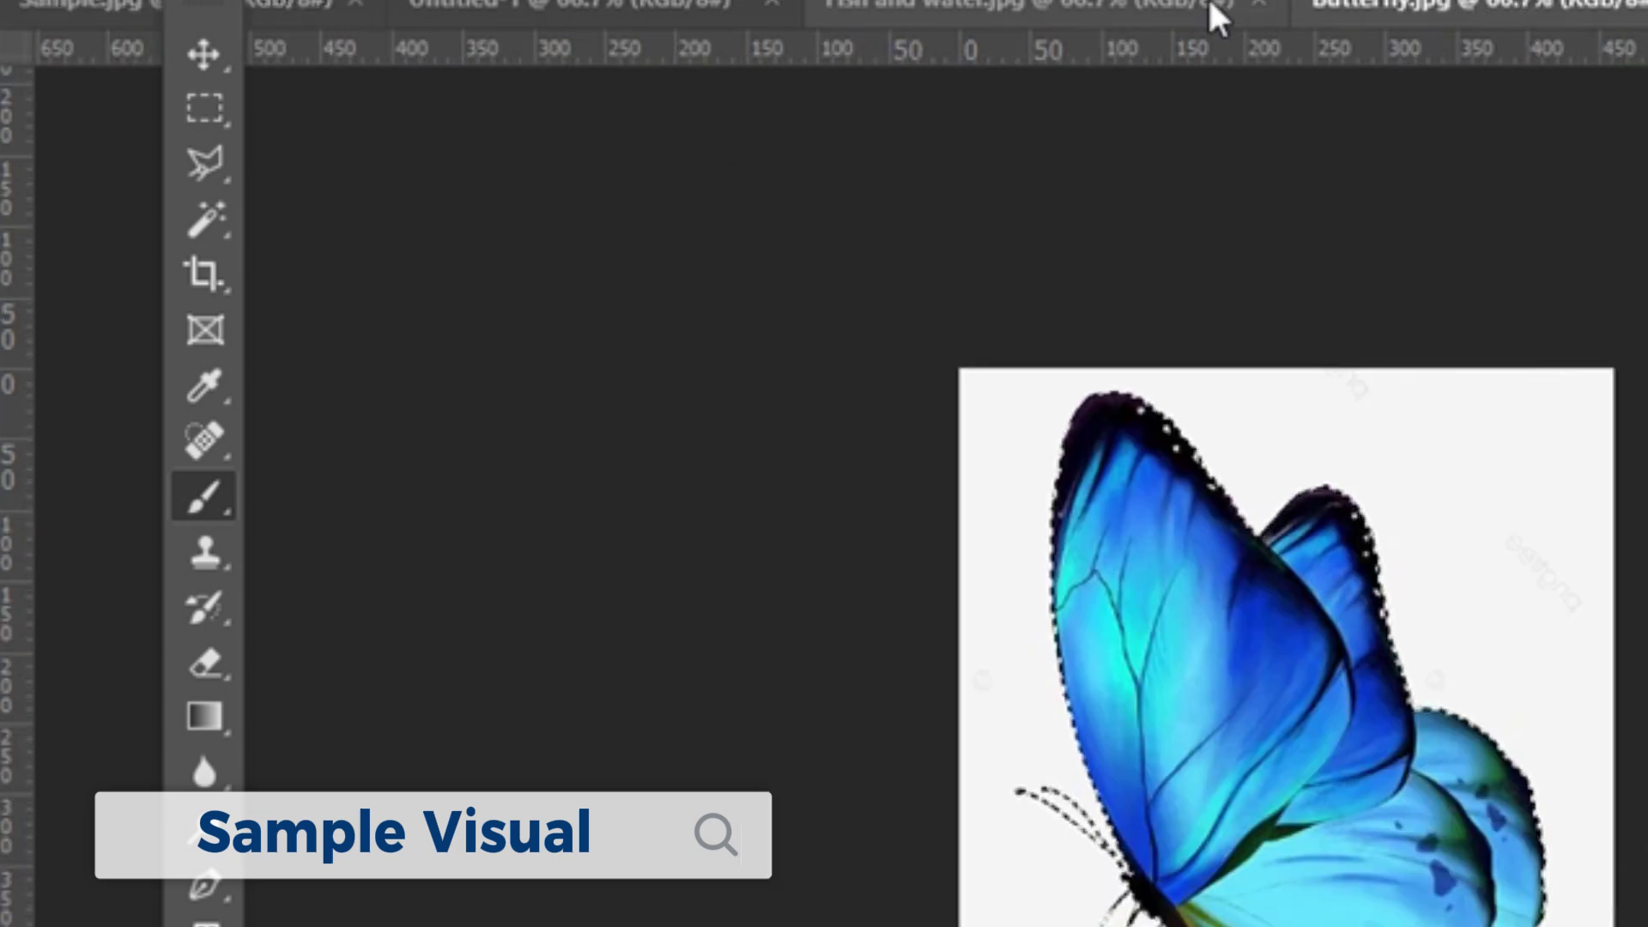
left_click(1152, 12)
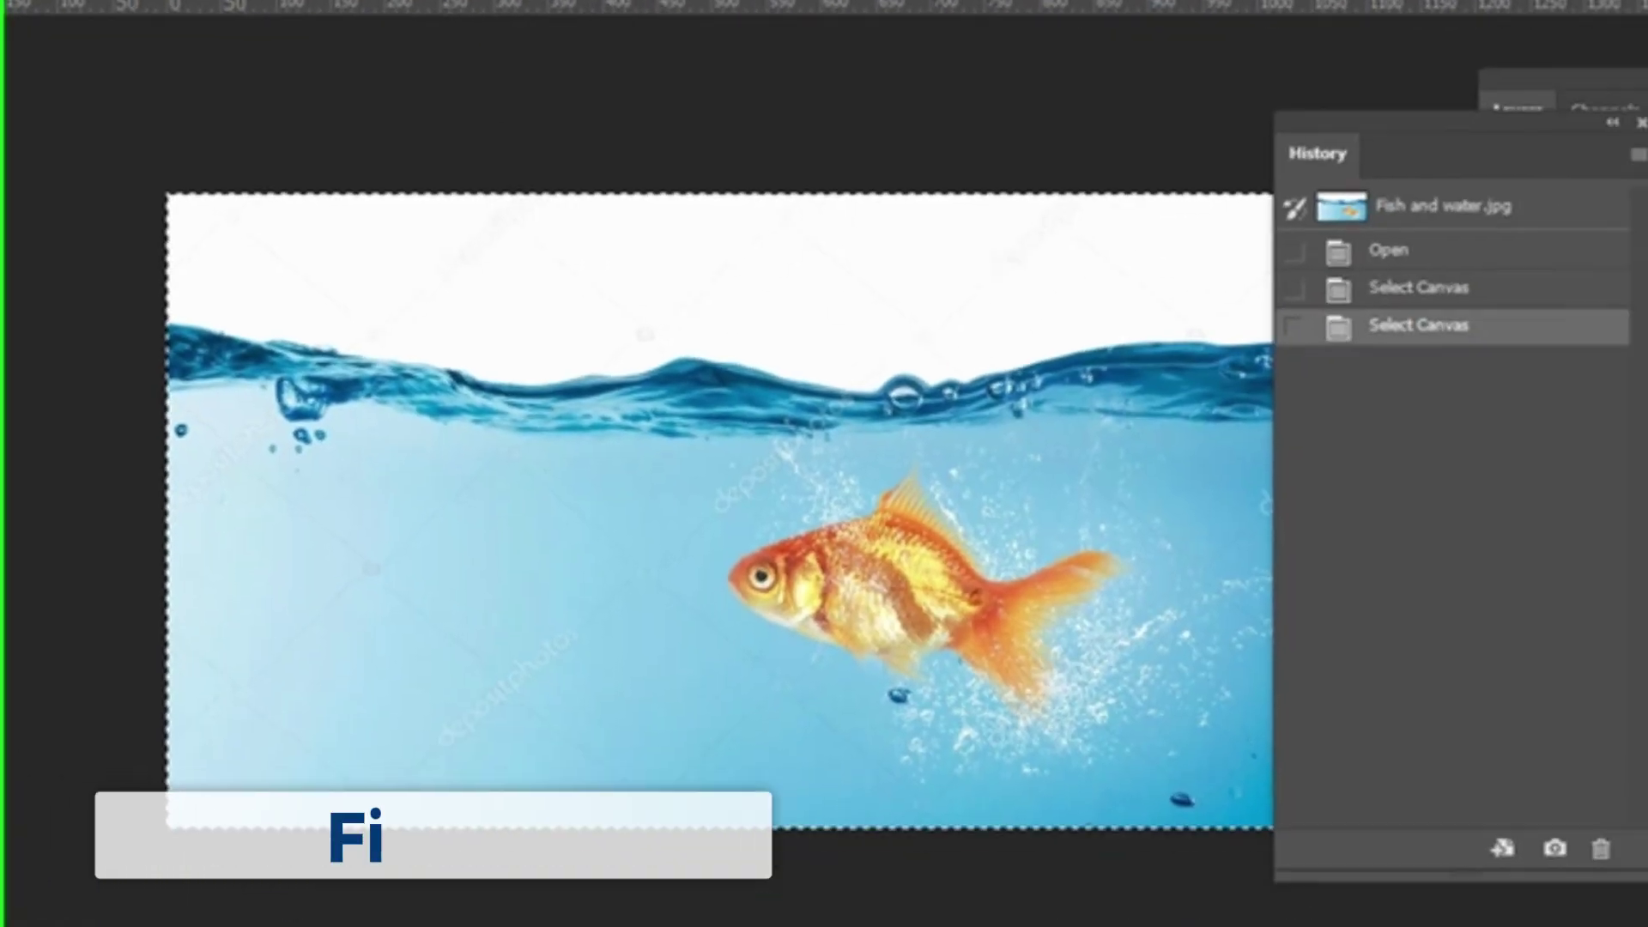
key("alt+f")
left_click(86, 99)
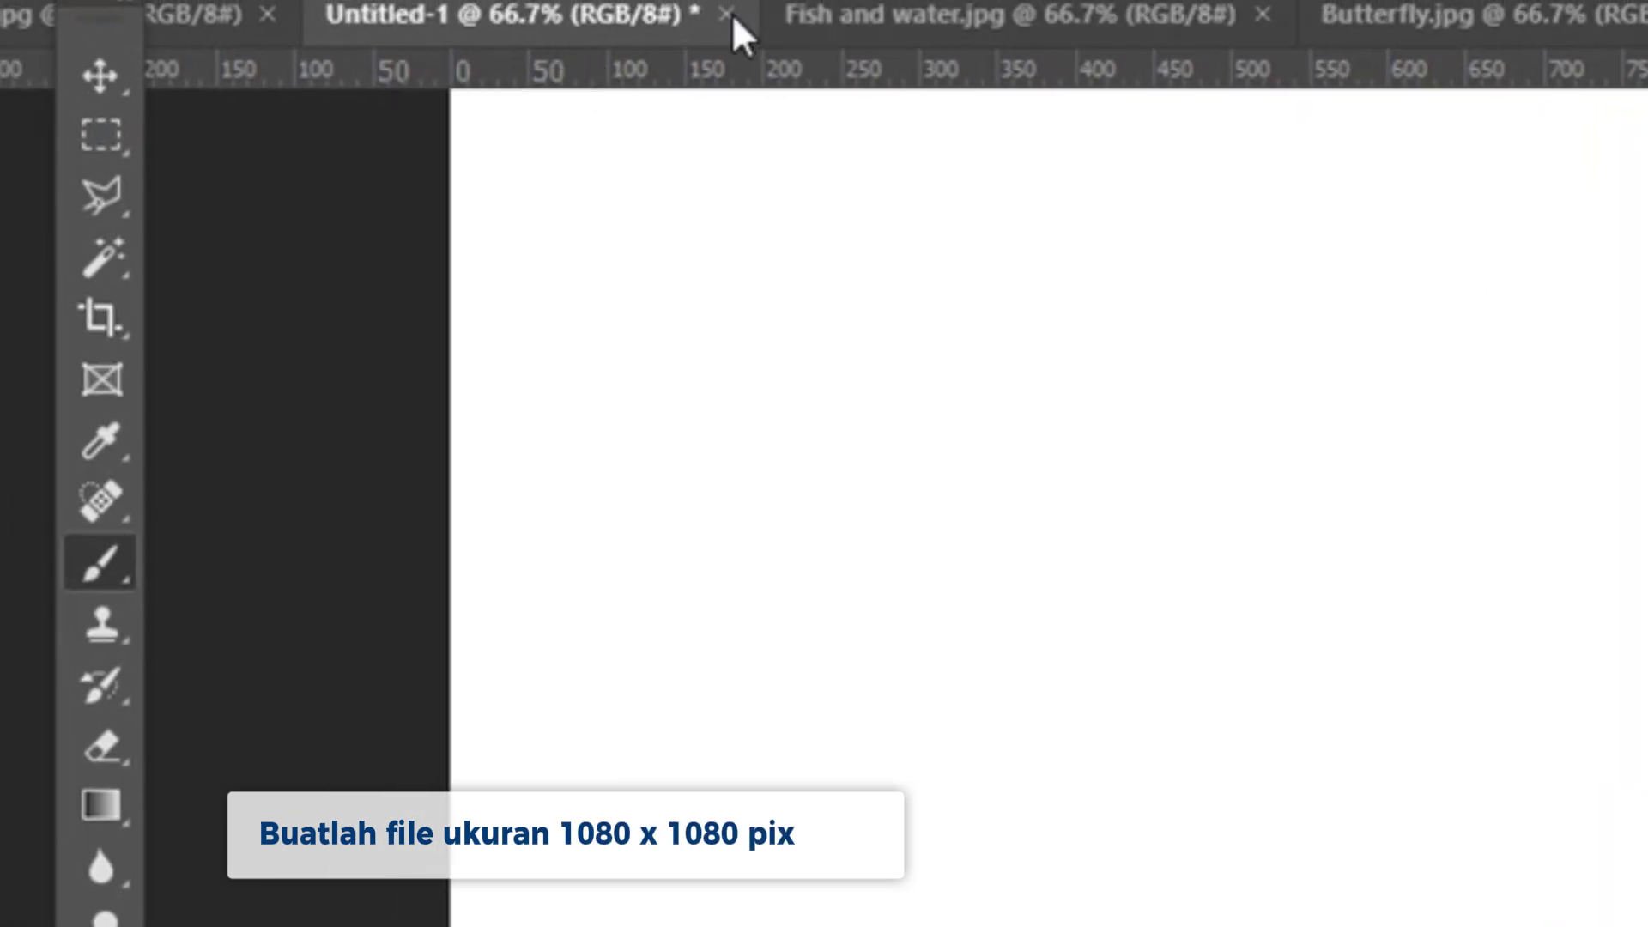
Set the width and height units of the Untitled-1 image size to pixels and accept 1080 x 1080 at 72 pixels/inch
key("alt+i")
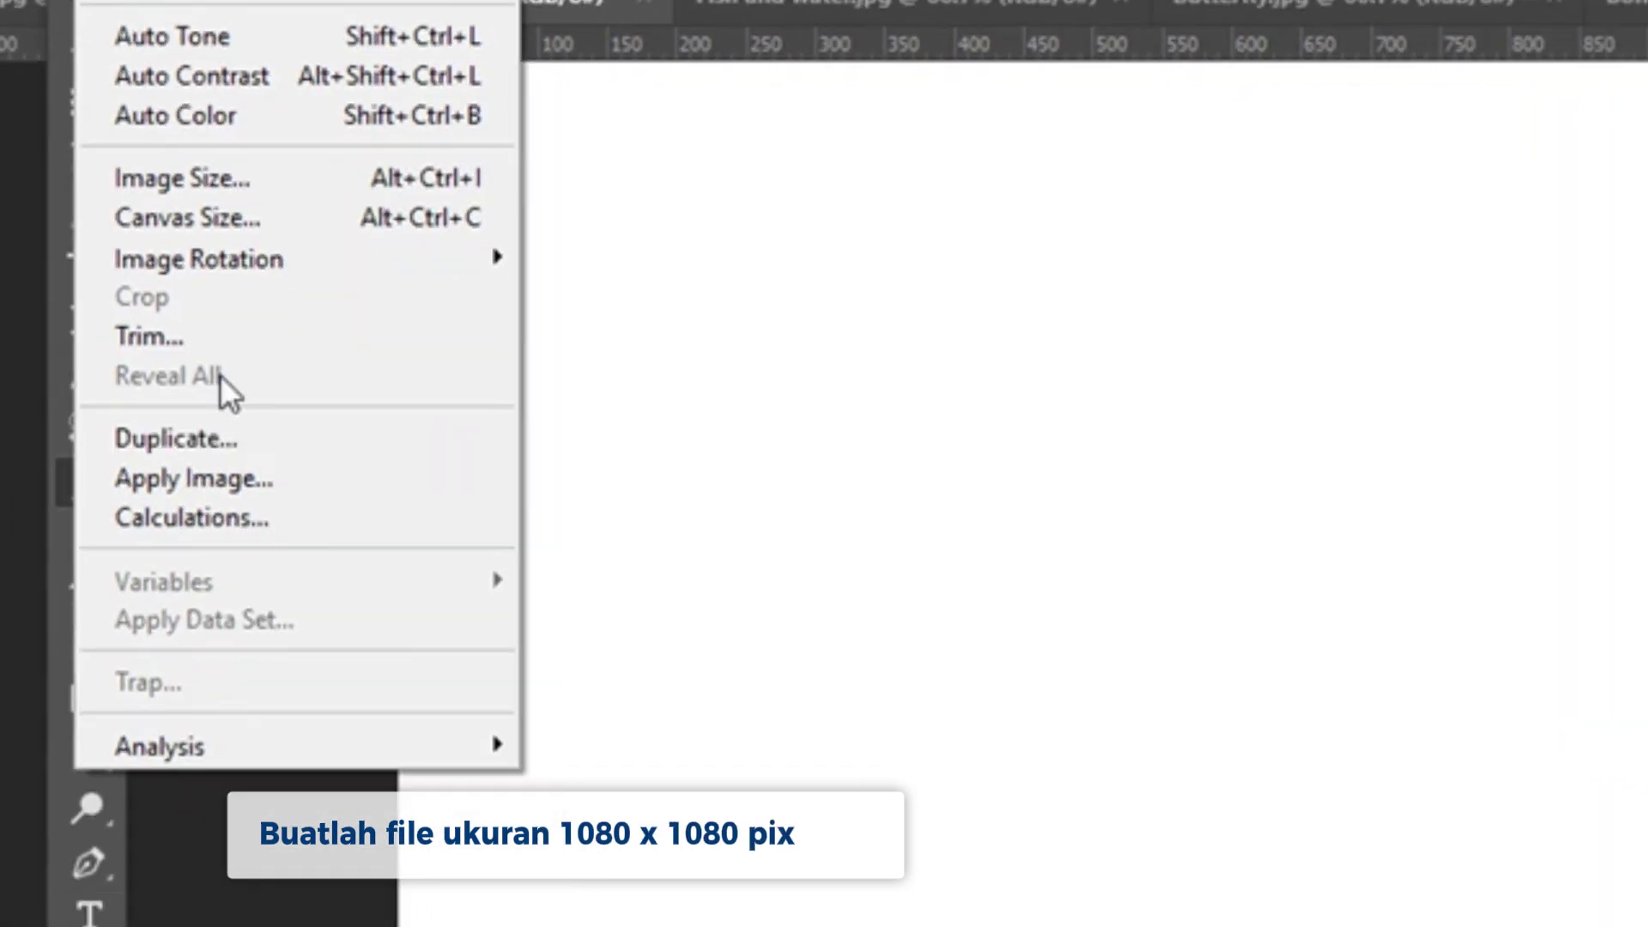
left_click(290, 238)
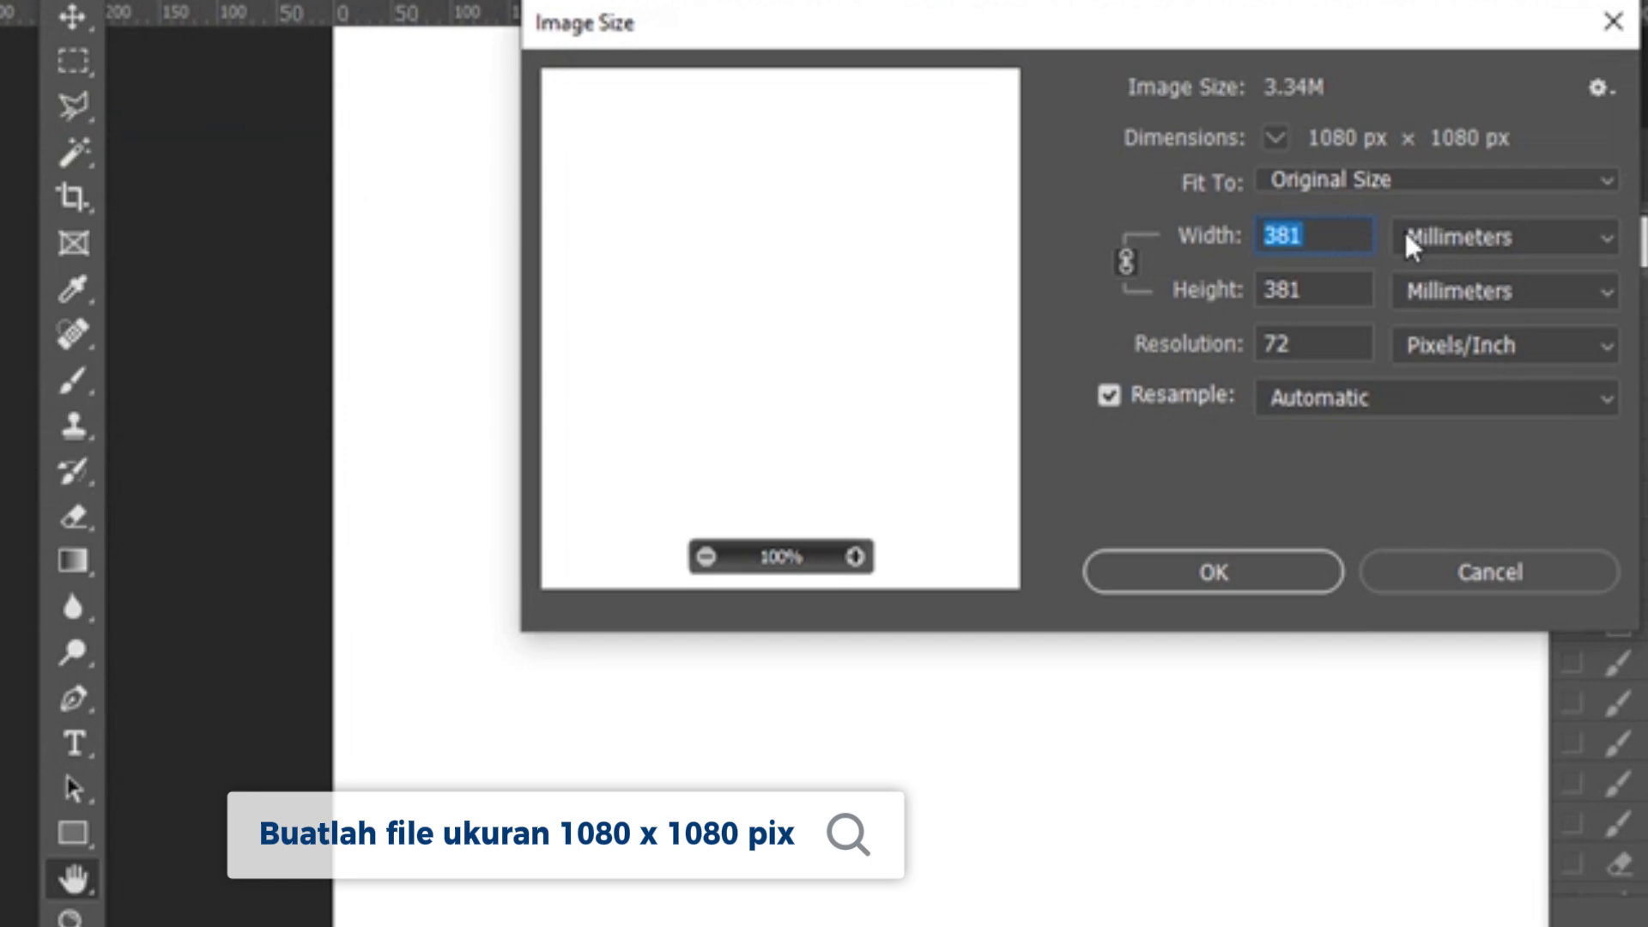
left_click(1407, 234)
left_click(1435, 305)
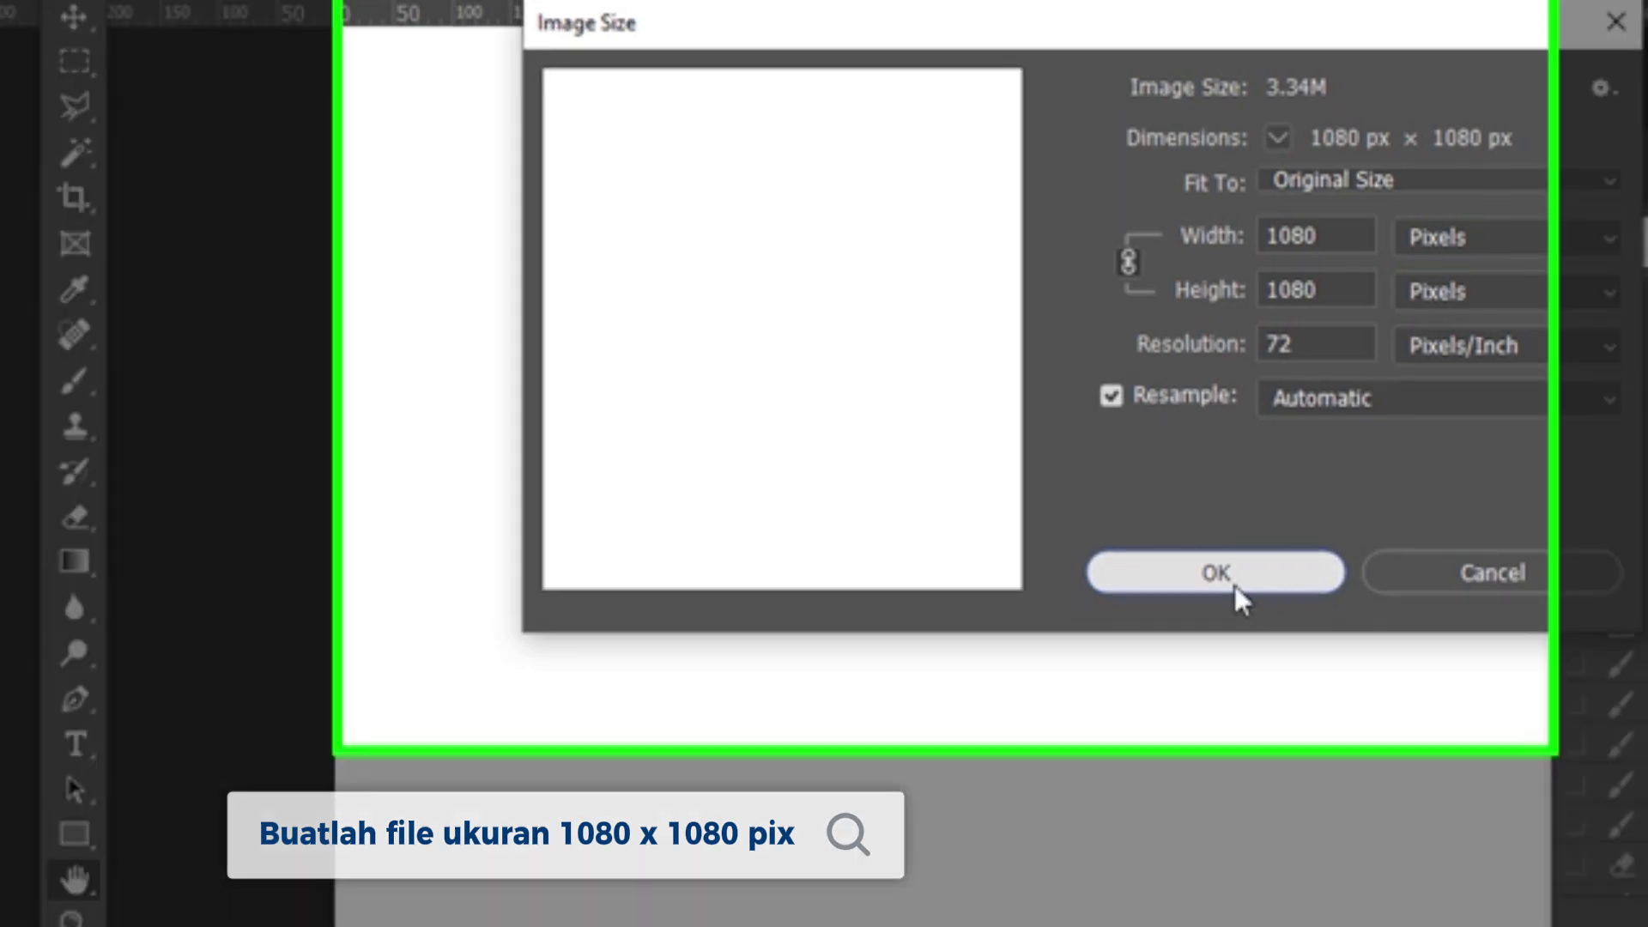
left_click(1217, 572)
Select the whole light bulb in Bohlam.jpg, including its screw base, with the Object Selection tool
left_click(1498, 18)
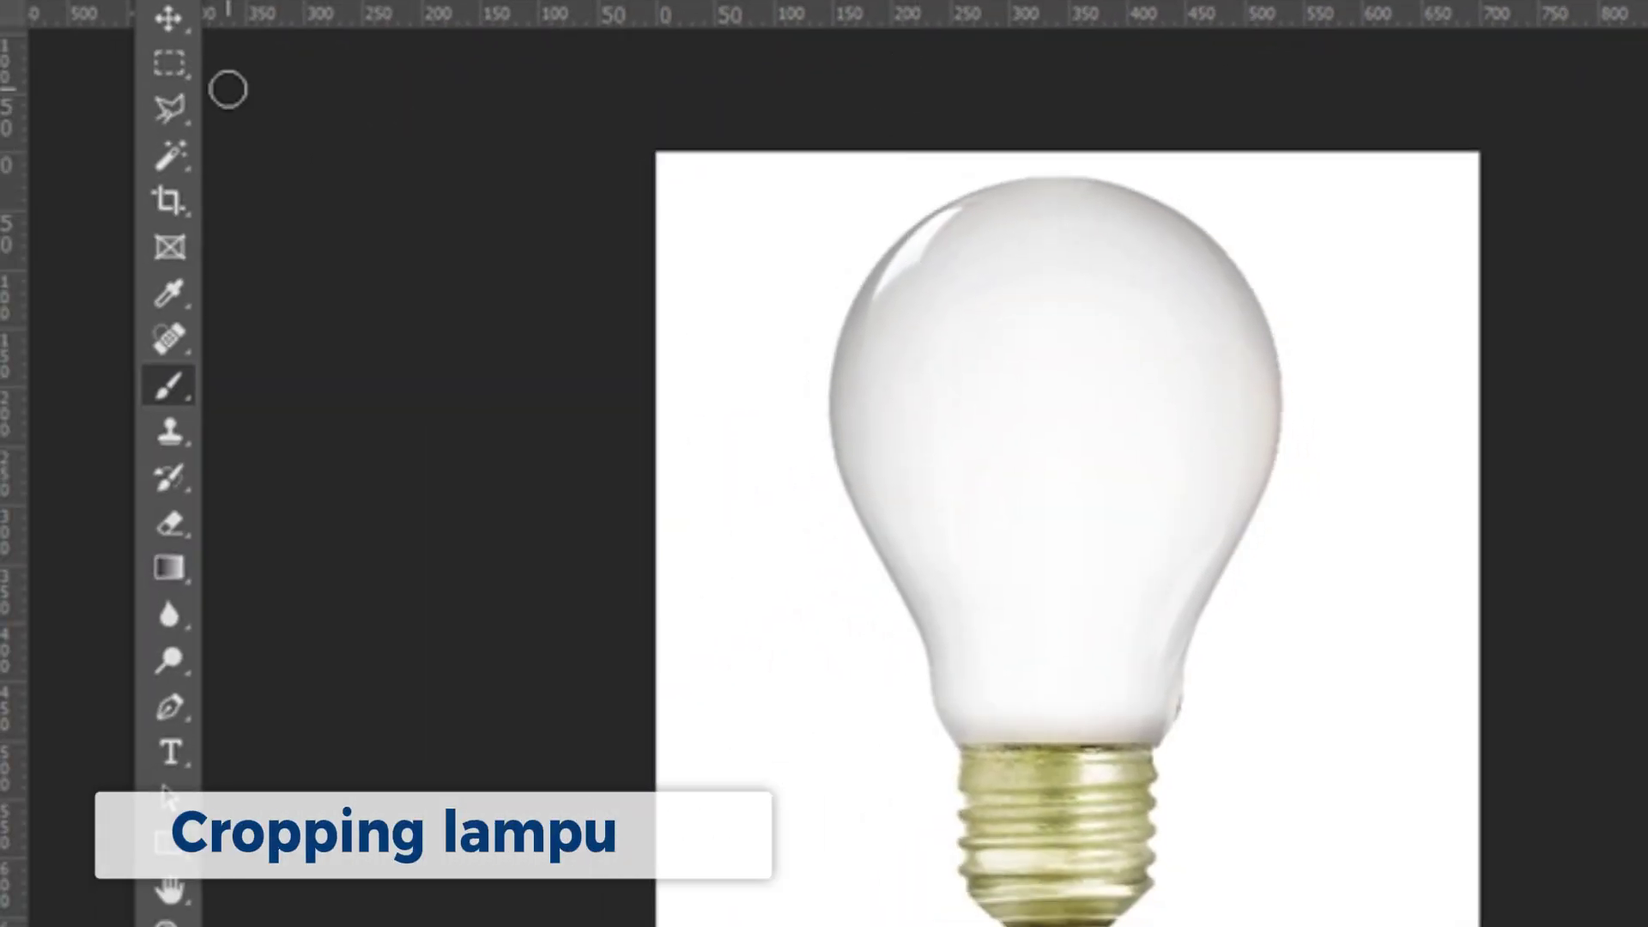
left_click(159, 158)
left_click(296, 151)
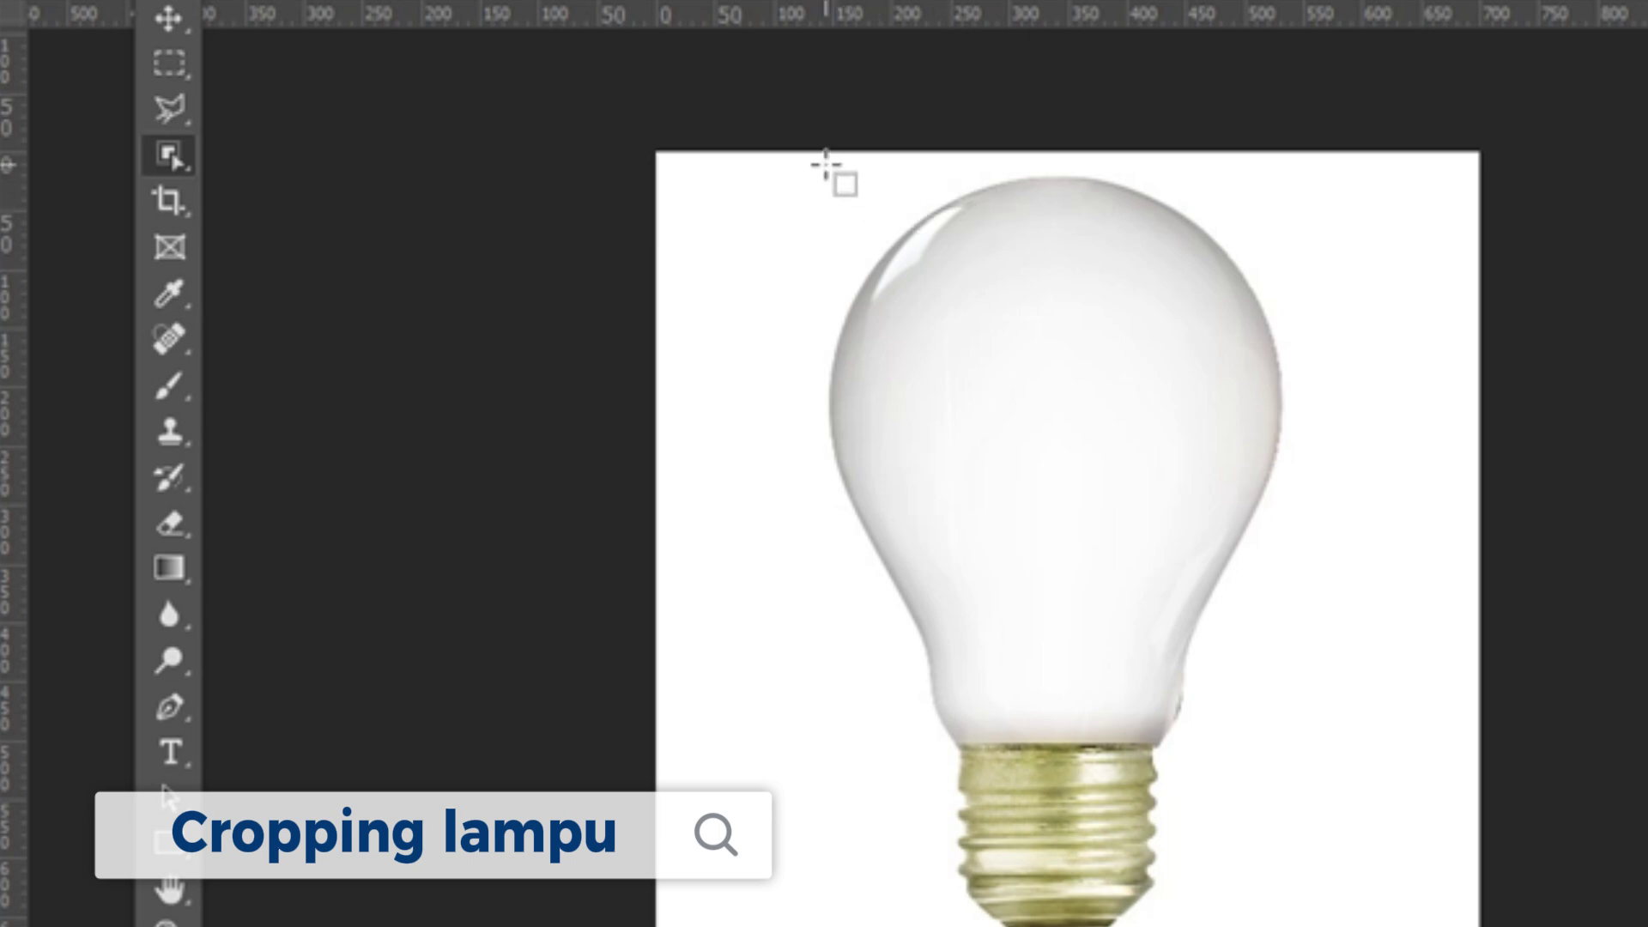
left_click_drag(824, 160, 1290, 926)
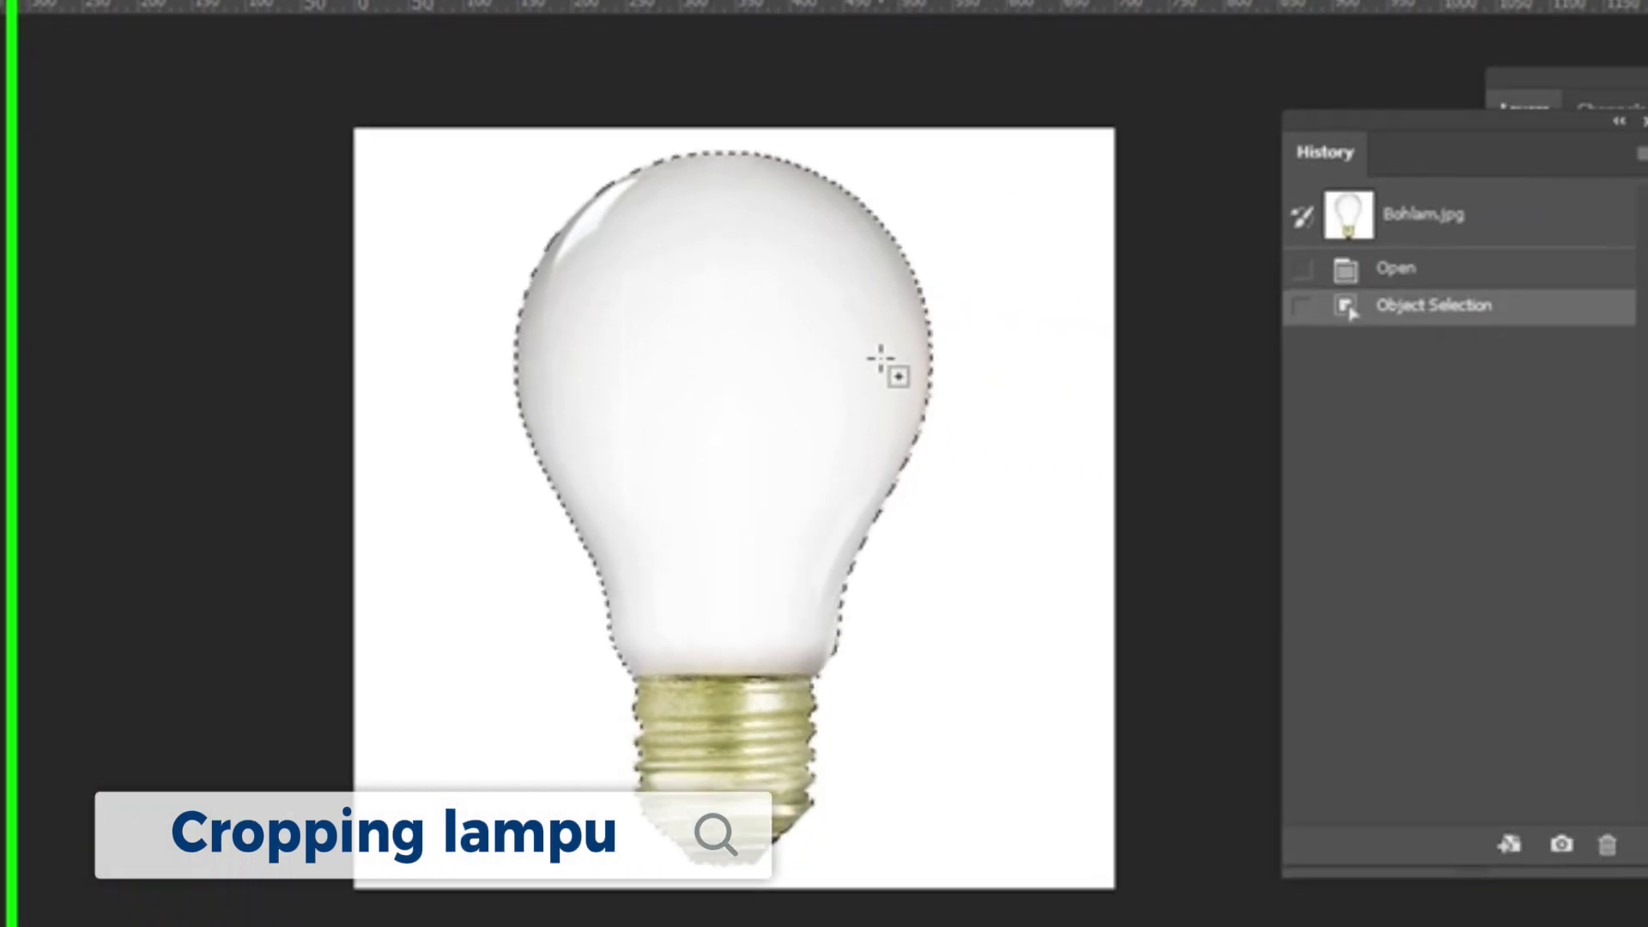
Copy the selected light bulb and paste it into the Untitled-1 document
key("alt+e")
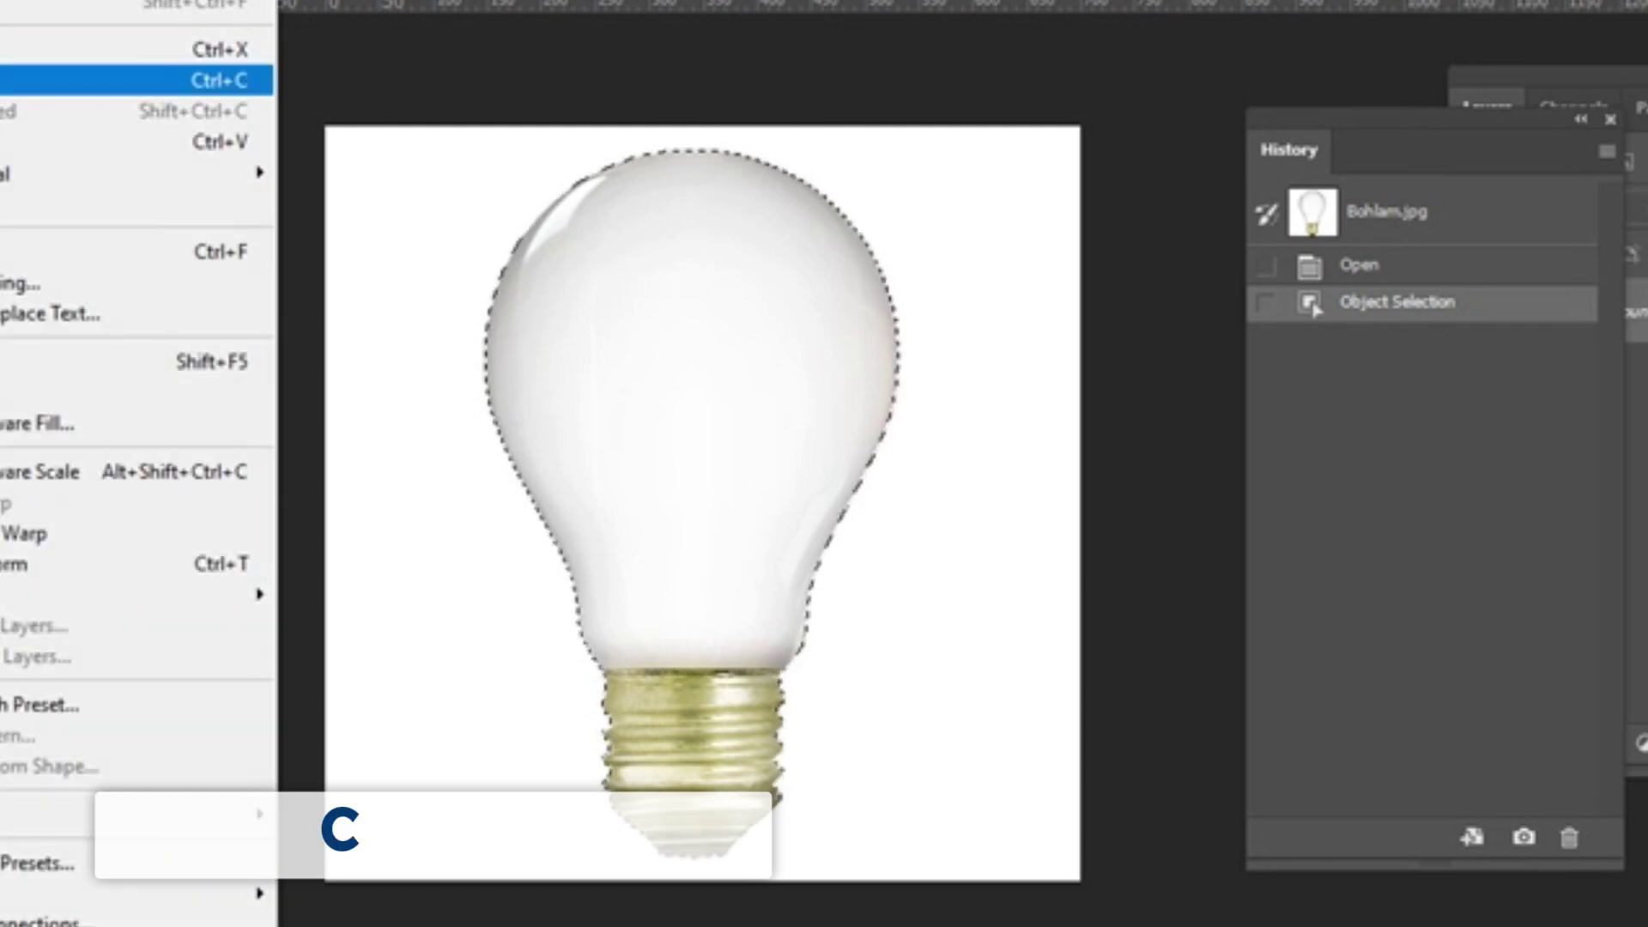
left_click(34, 80)
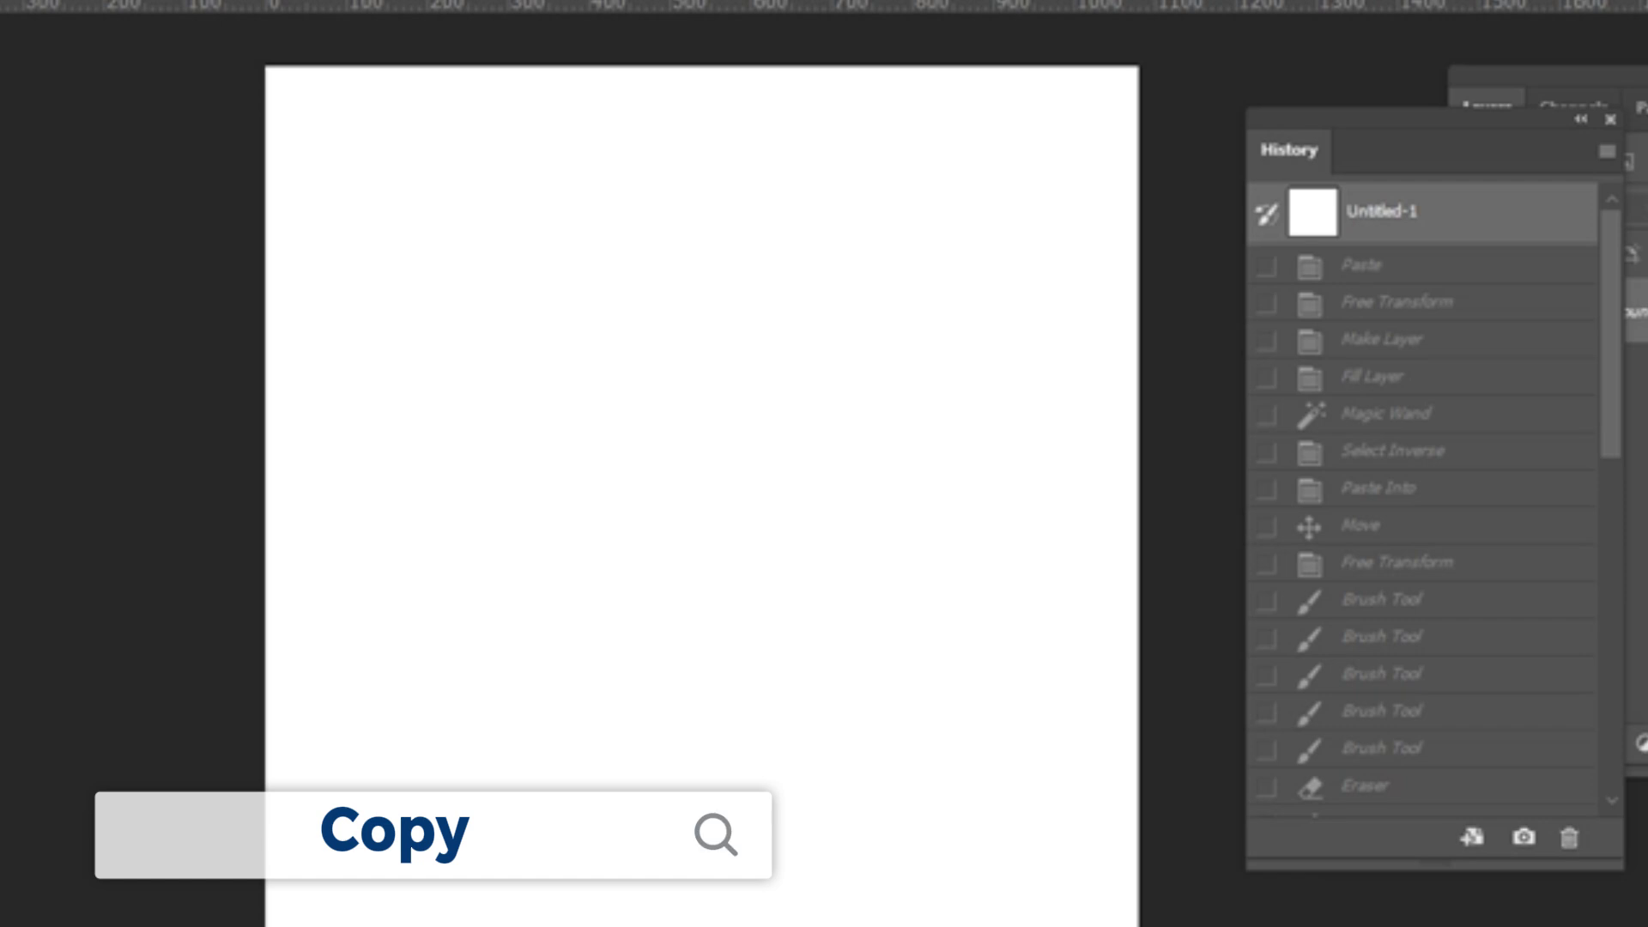
key("ctrl+v")
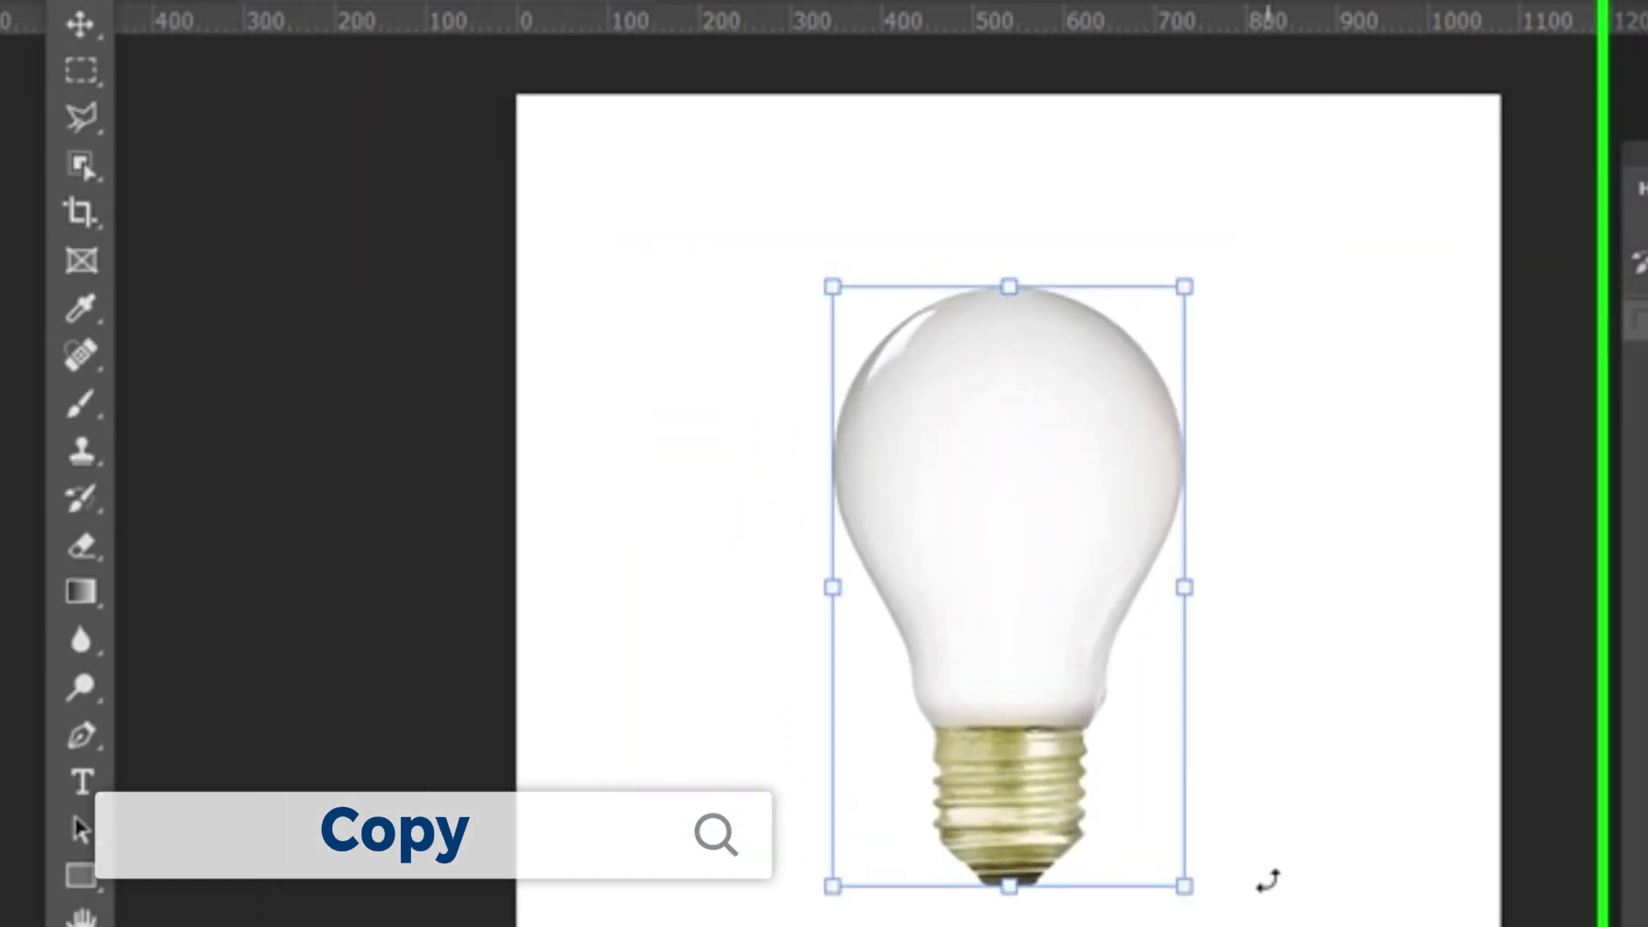
Free-transform the bulb: rotate it so its base points right and slightly down, move it lower on the canvas, and enlarge it slightly
left_click_drag(1265, 876, 1610, 418)
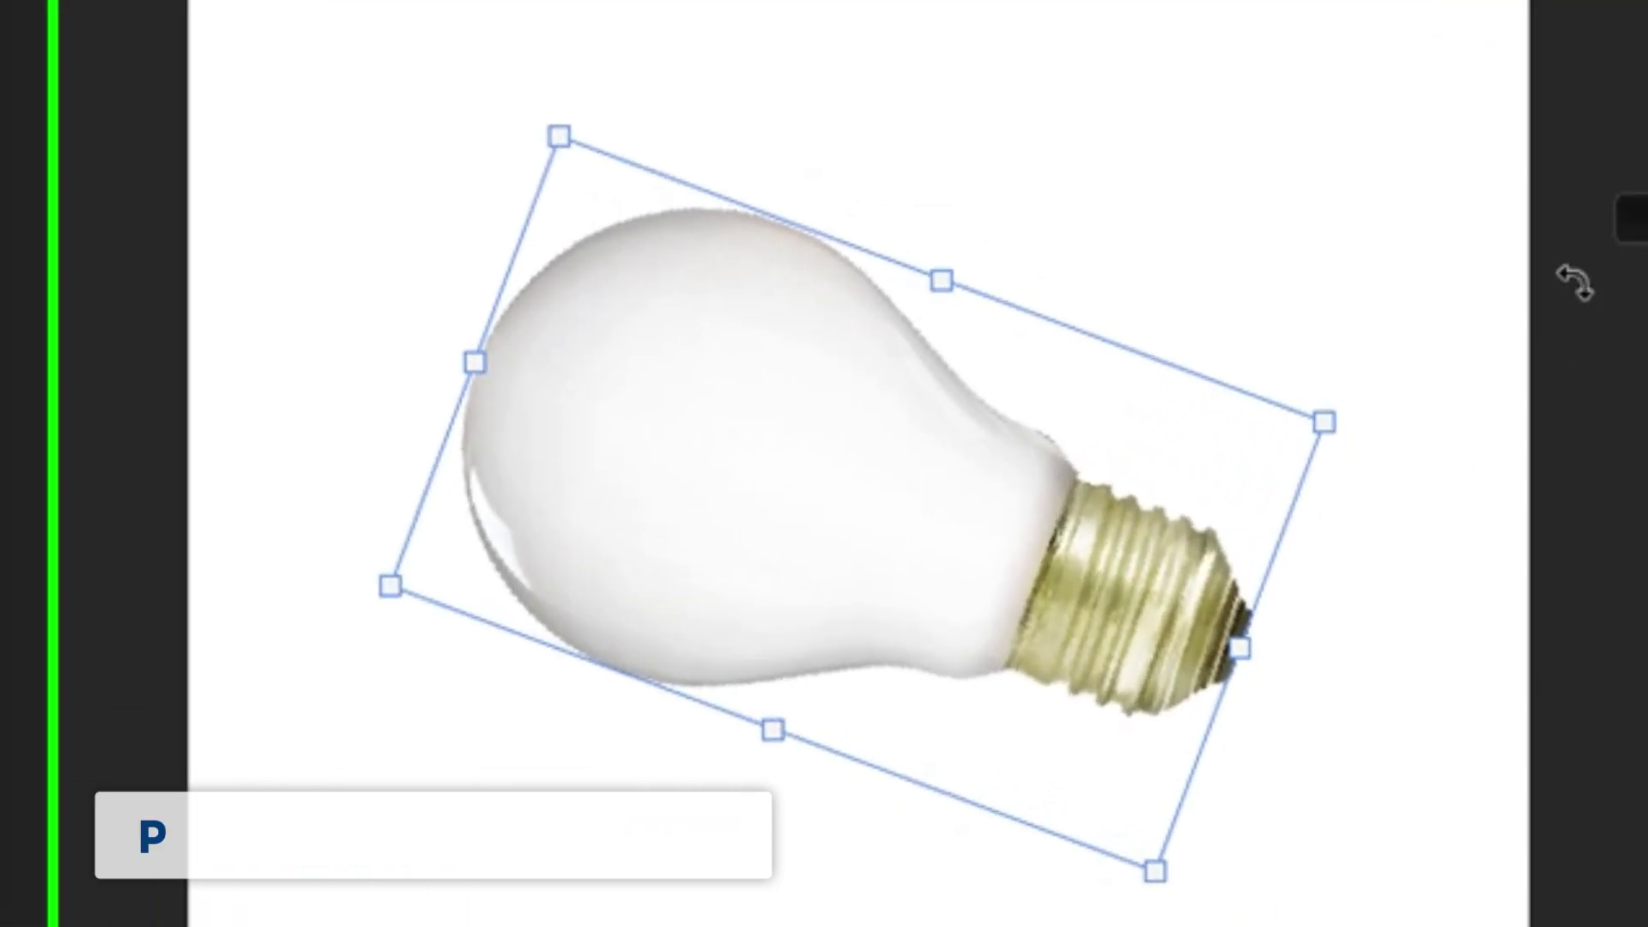
left_click_drag(854, 464, 902, 601)
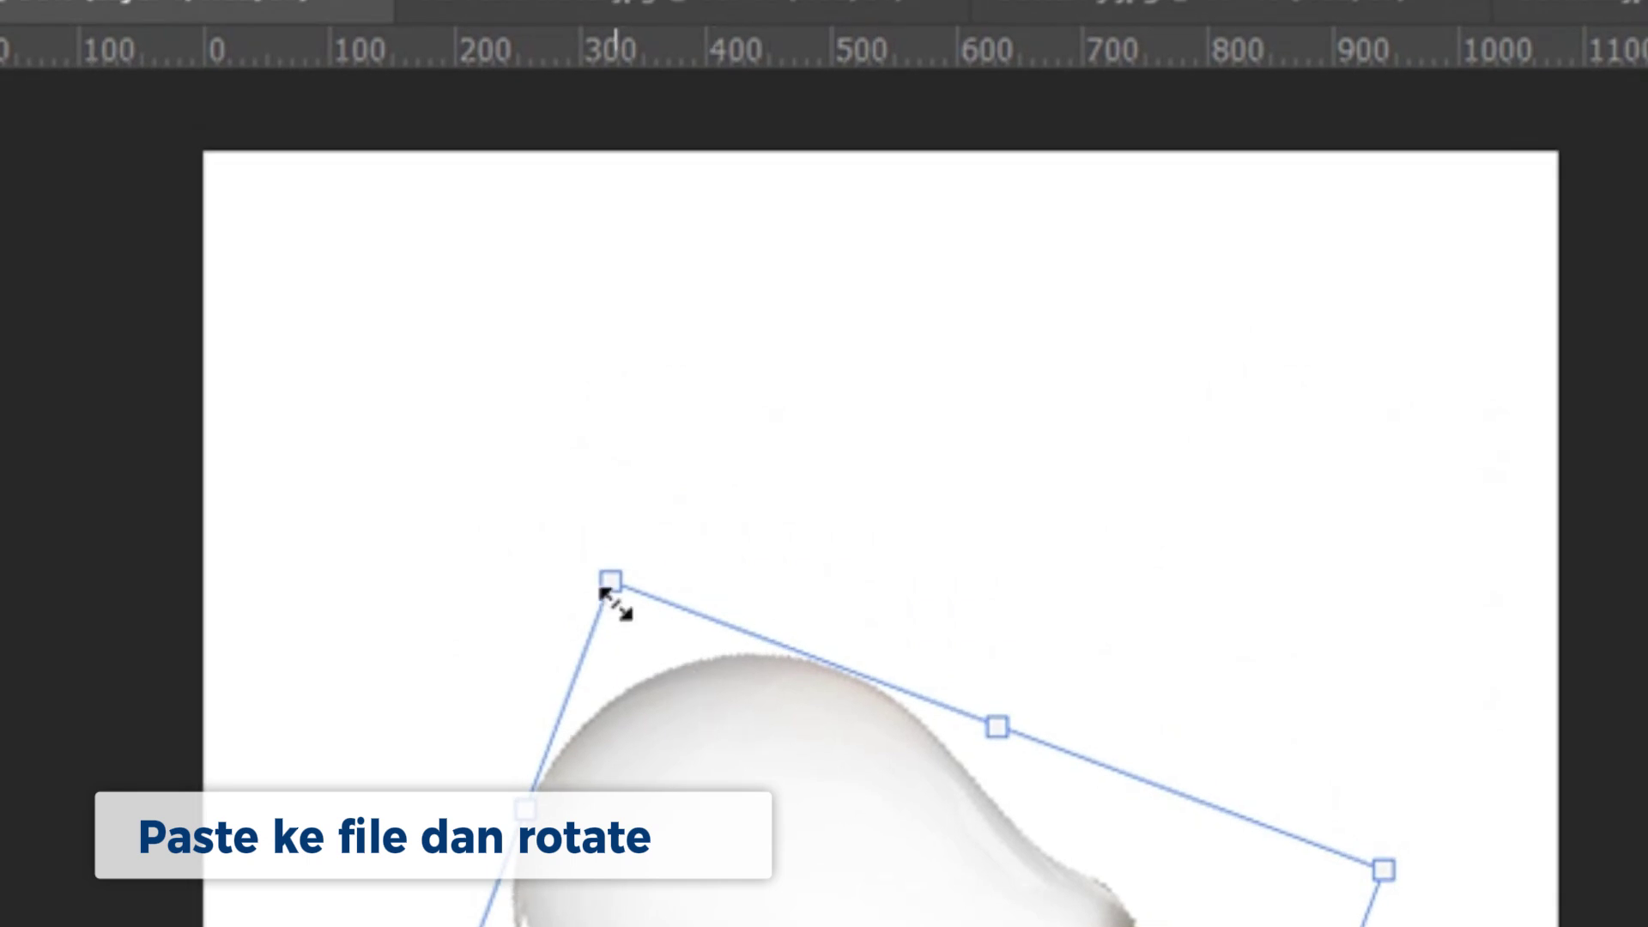
left_click_drag(630, 590, 587, 542)
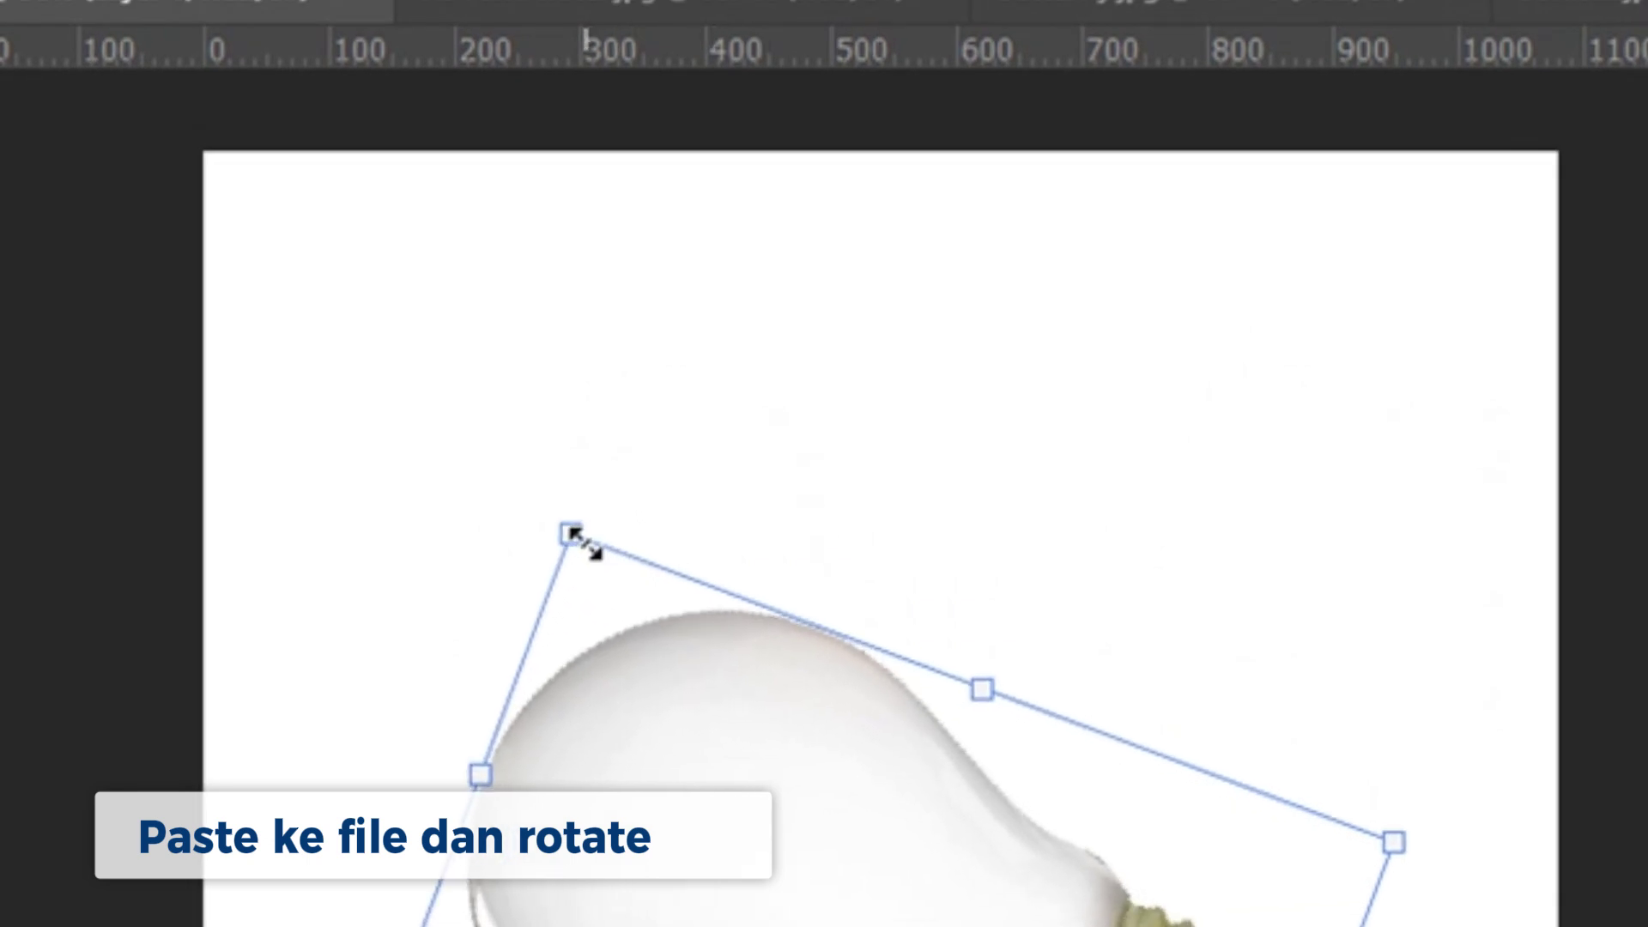
left_click_drag(1442, 850, 1442, 802)
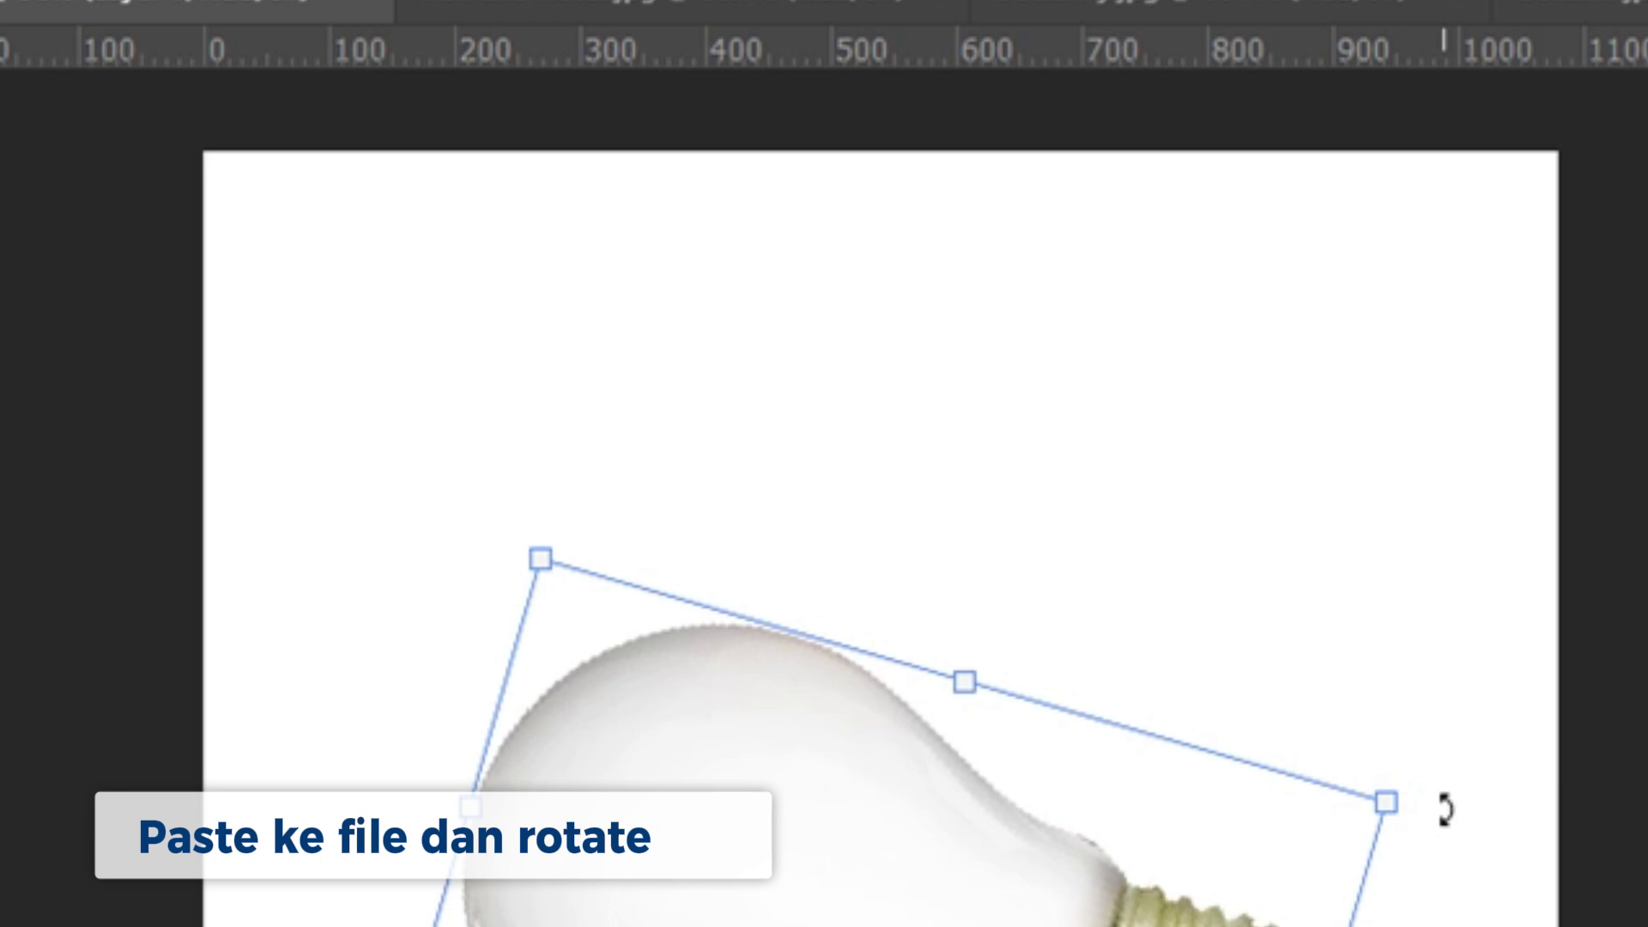
key("Return")
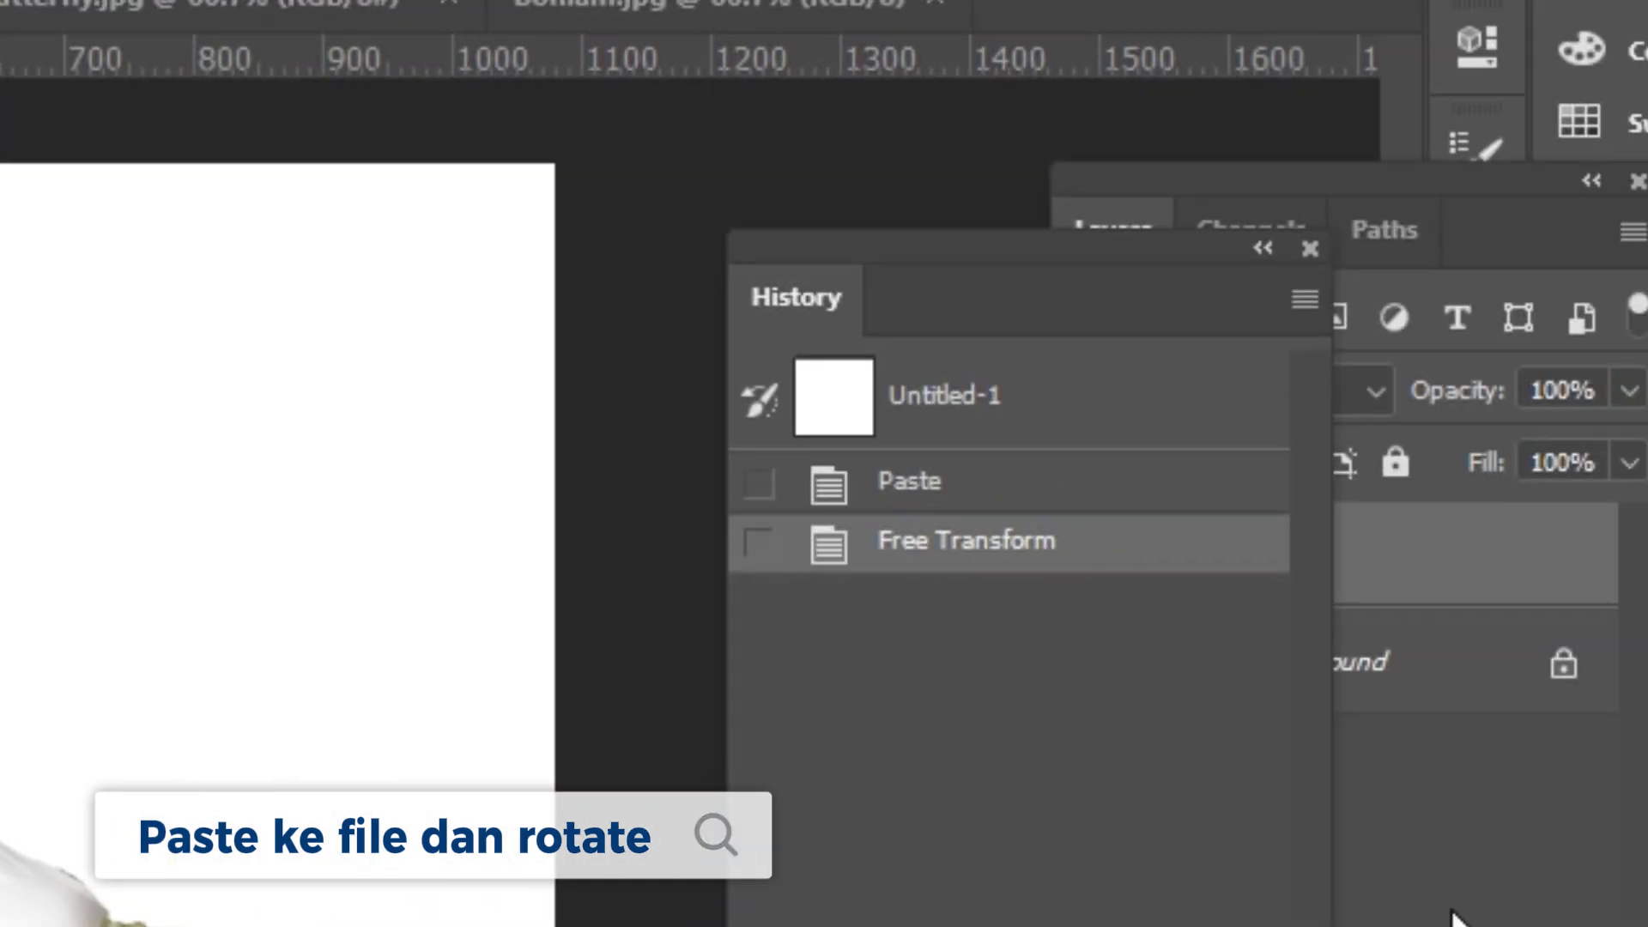
Convert the locked Background layer into a regular layer named Background
left_click(1354, 728)
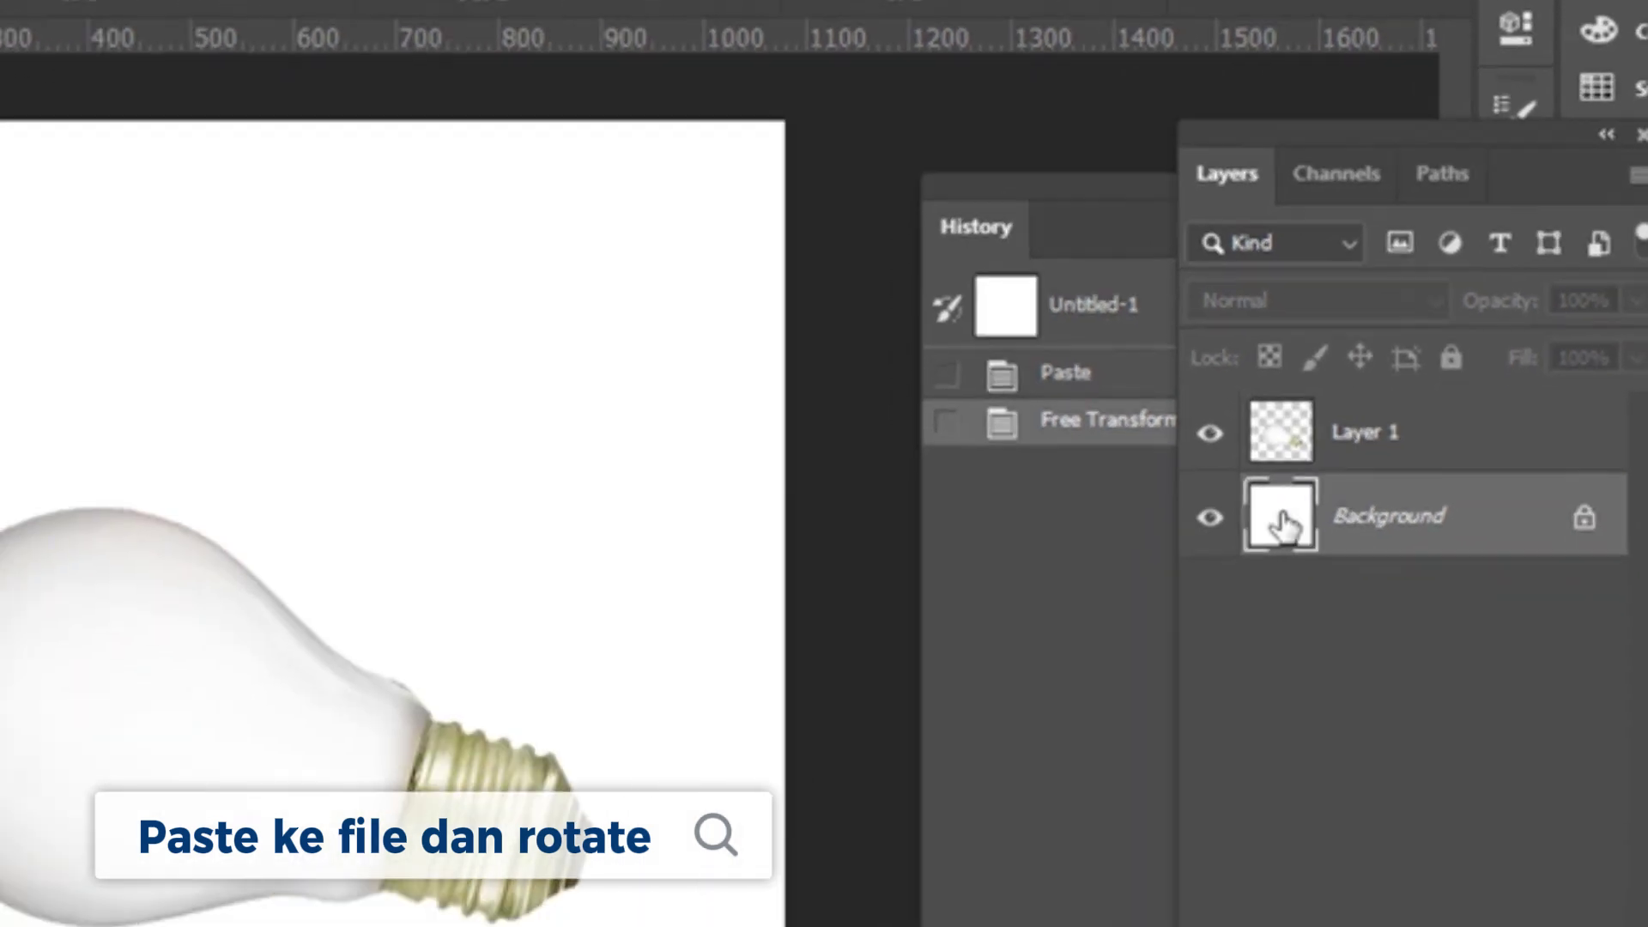
double_click(1180, 661)
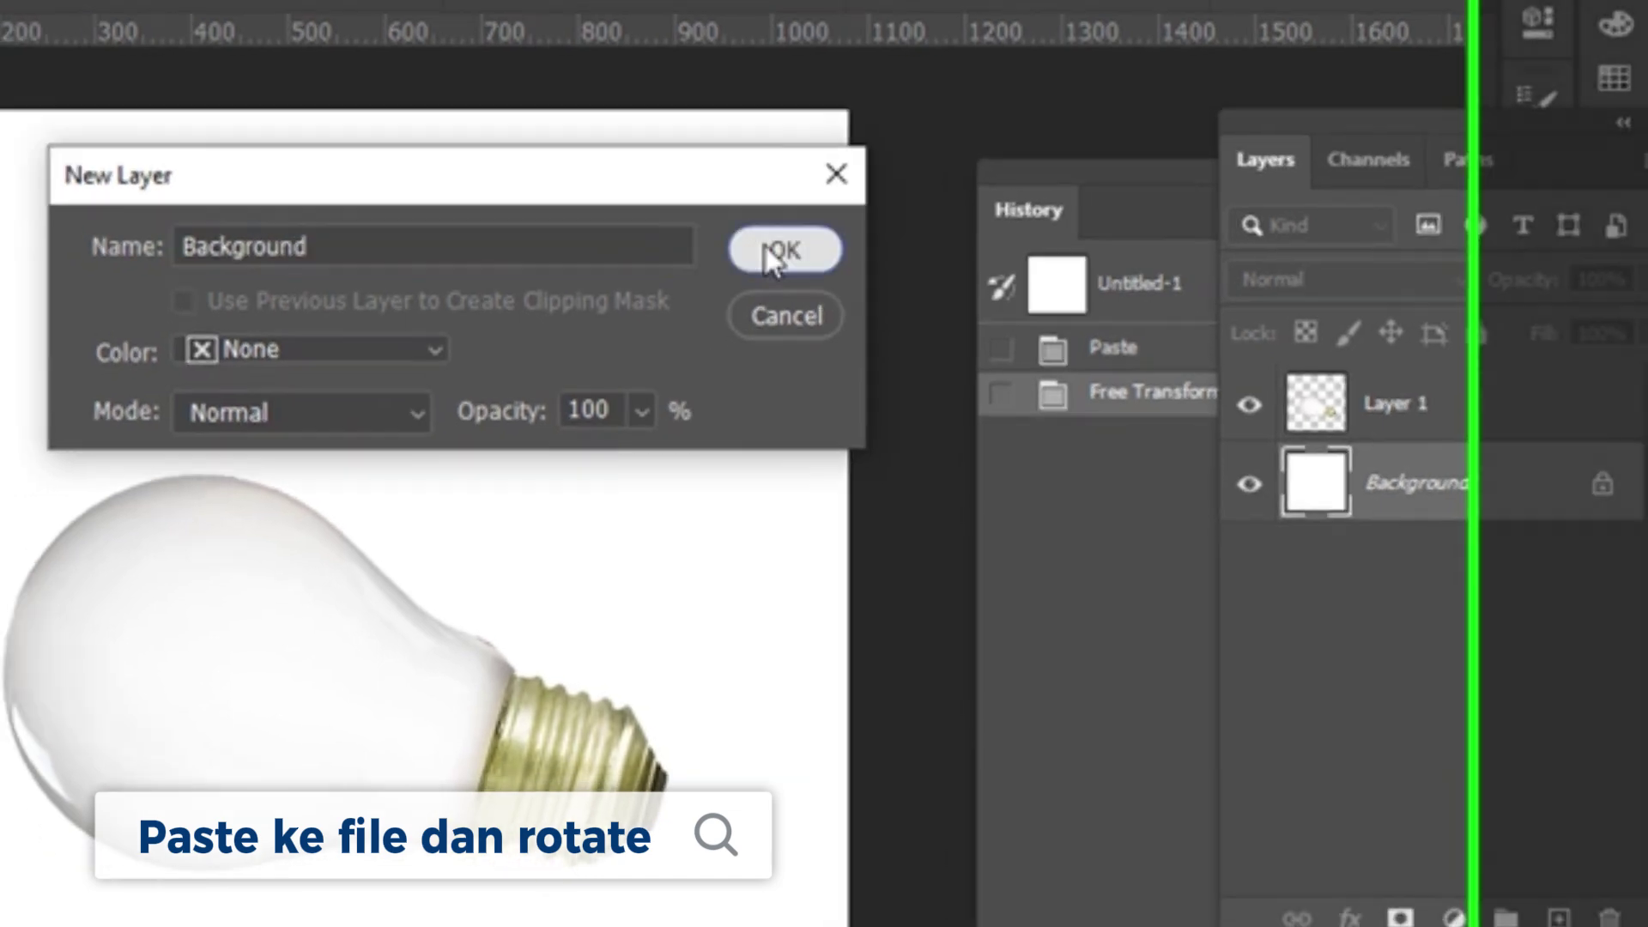
left_click(759, 256)
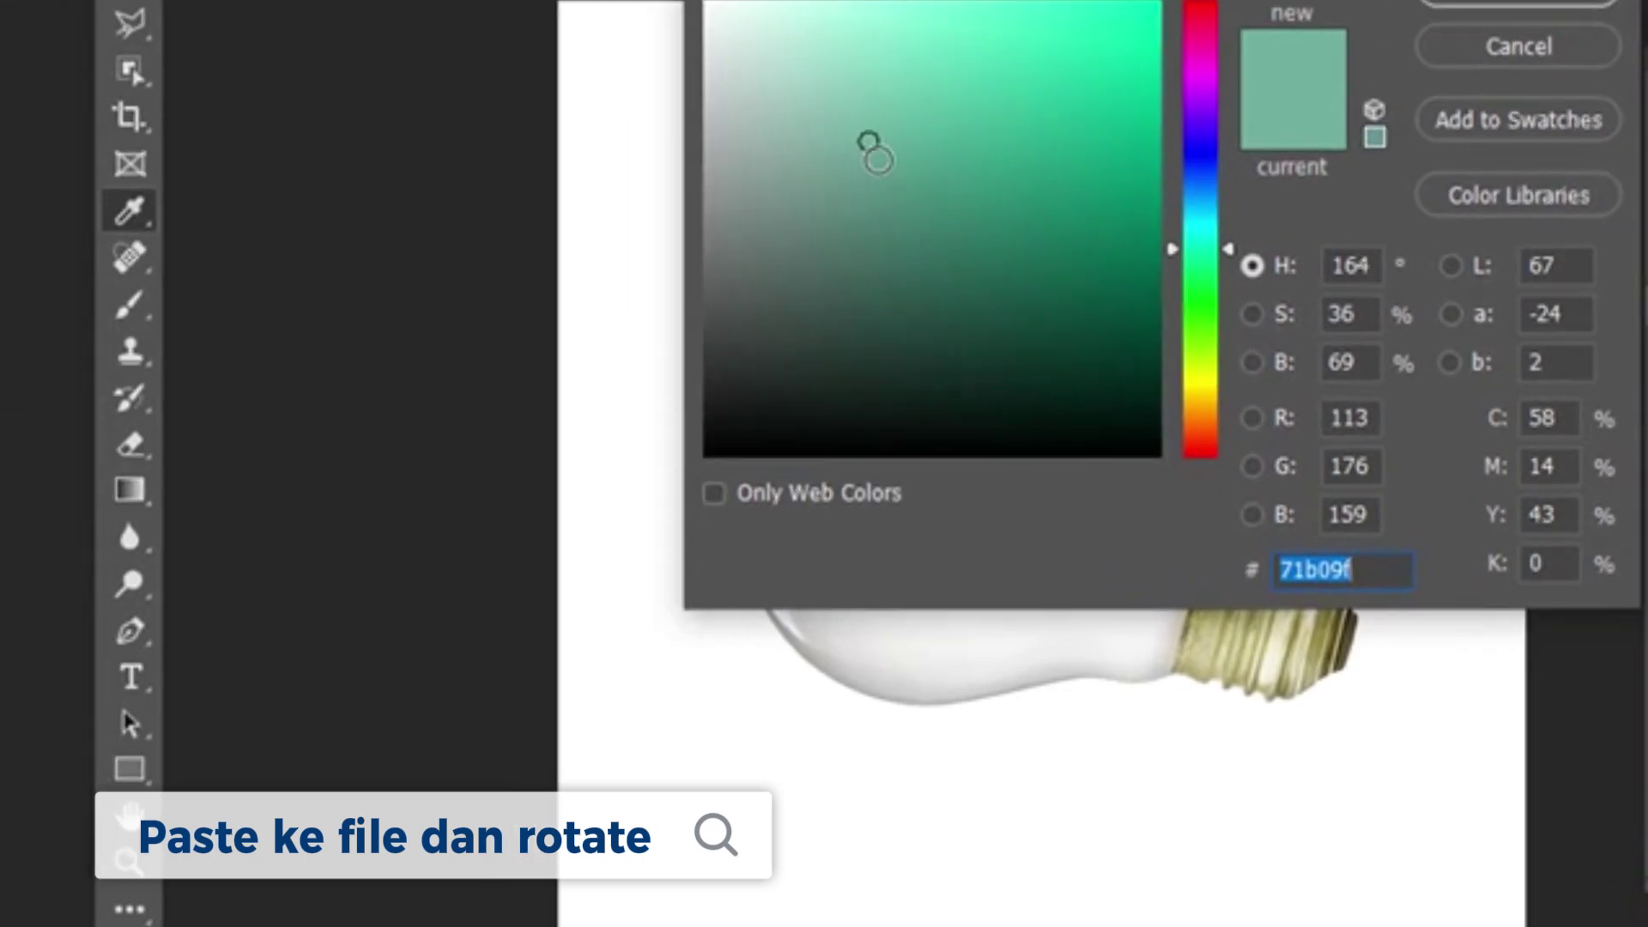
Set the foreground colour to turquoise 67c2c1 and fill the Background layer with it
left_click_drag(1226, 256, 1230, 232)
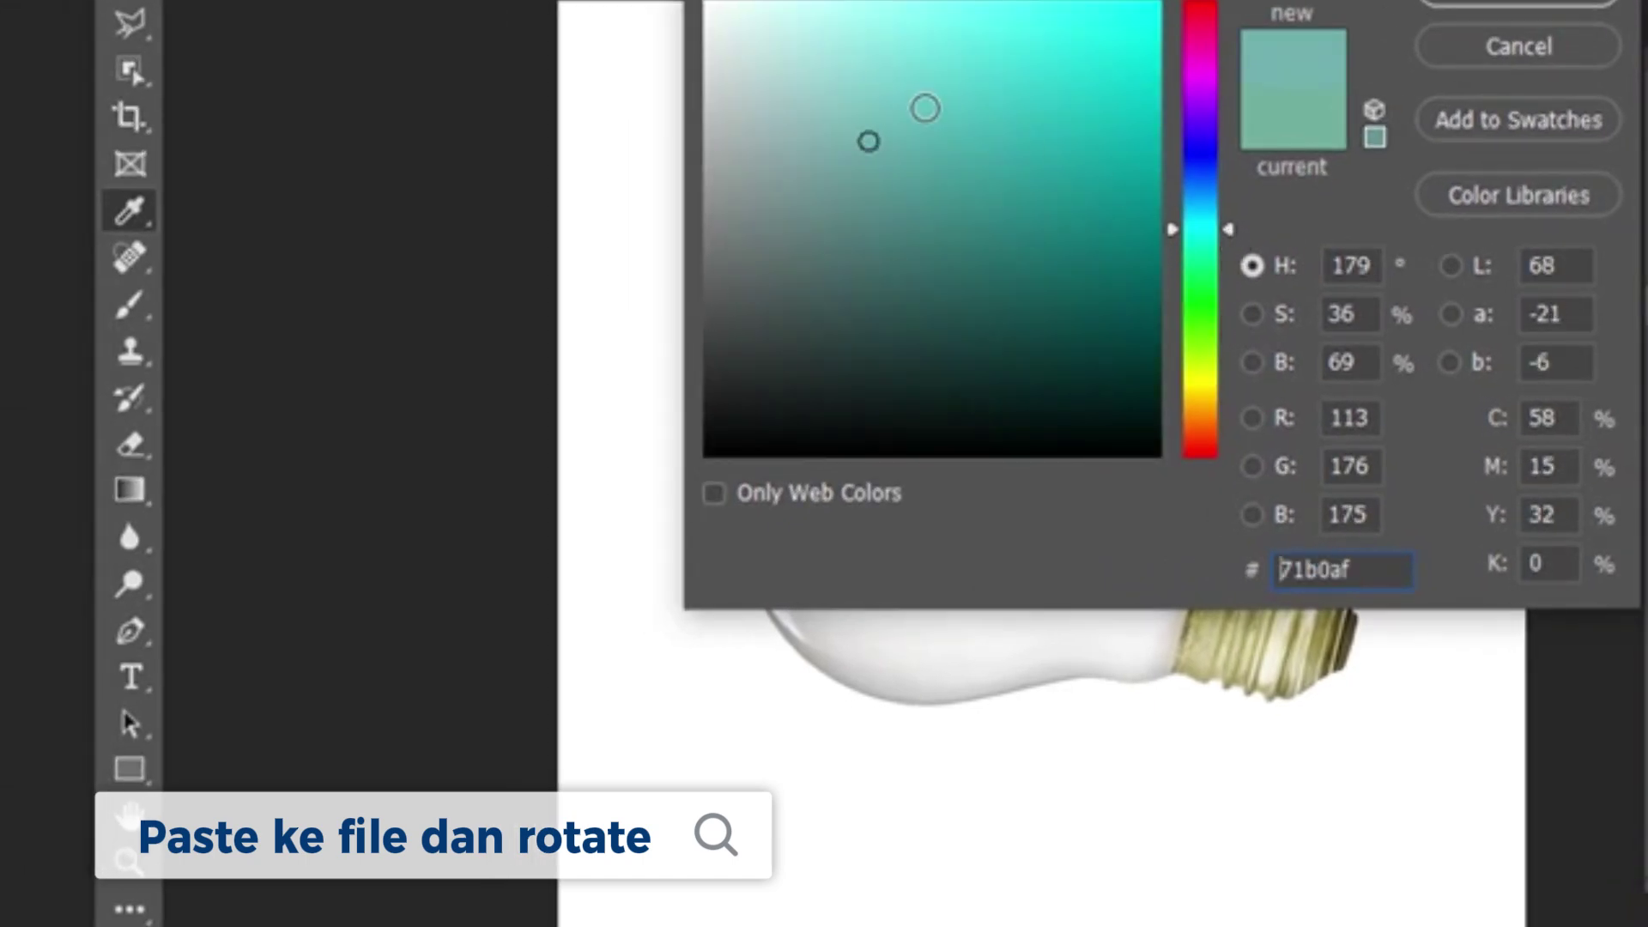
mouse_move(925, 109)
left_mouse_down()
mouse_move(927, 86)
mouse_move(919, 109)
left_mouse_up()
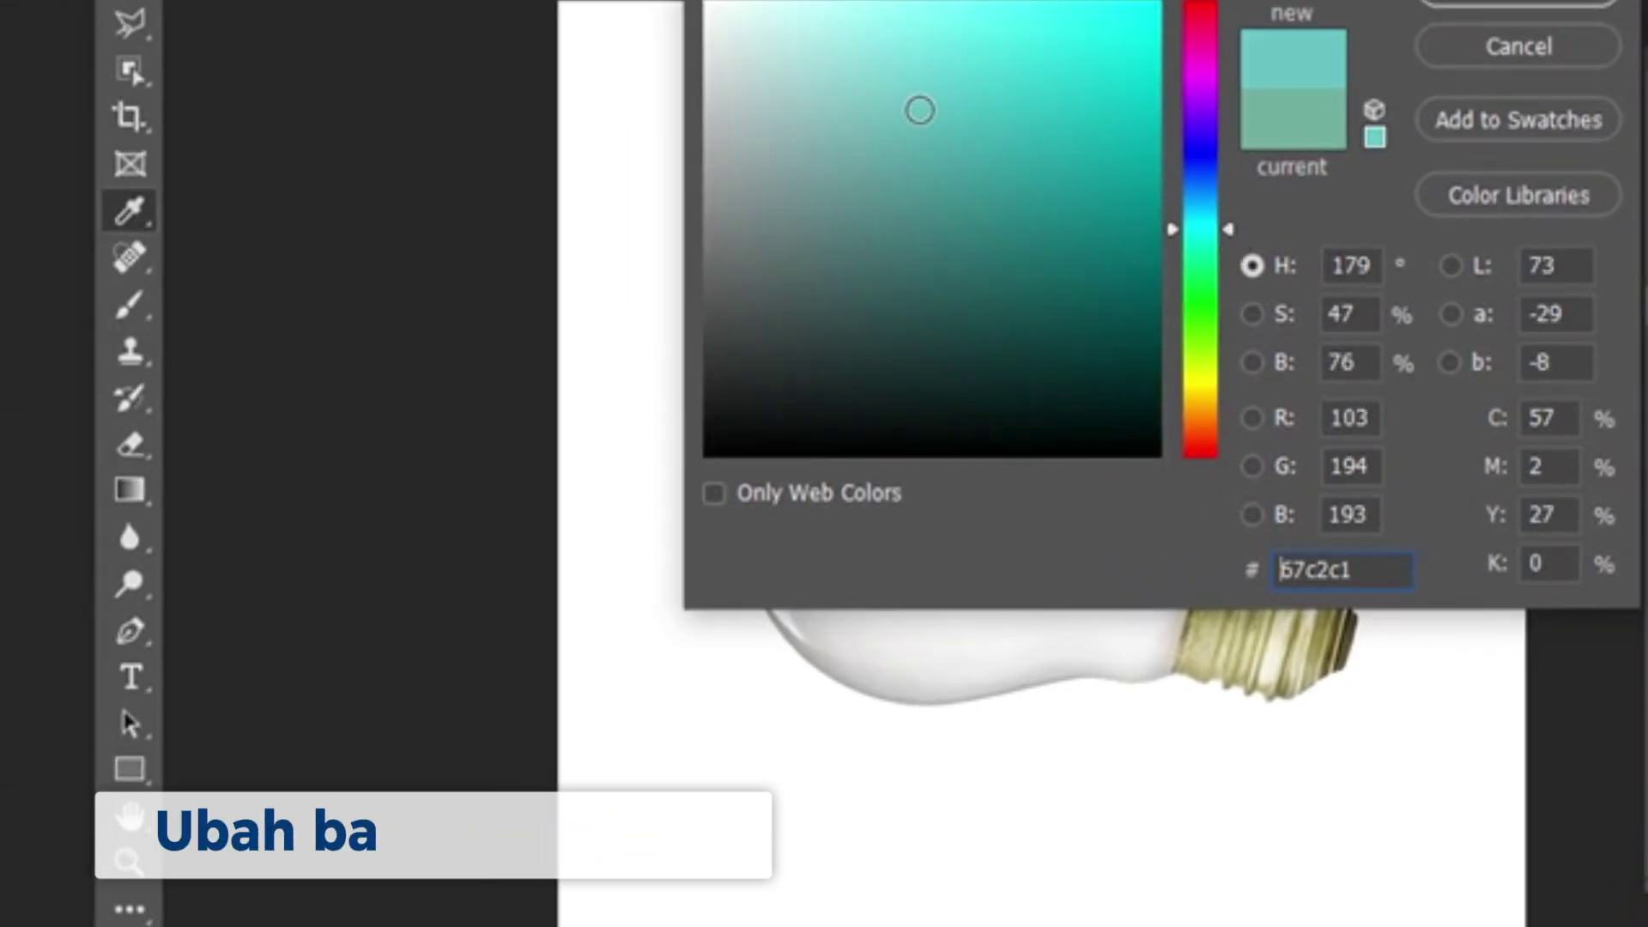
left_click(1512, 4)
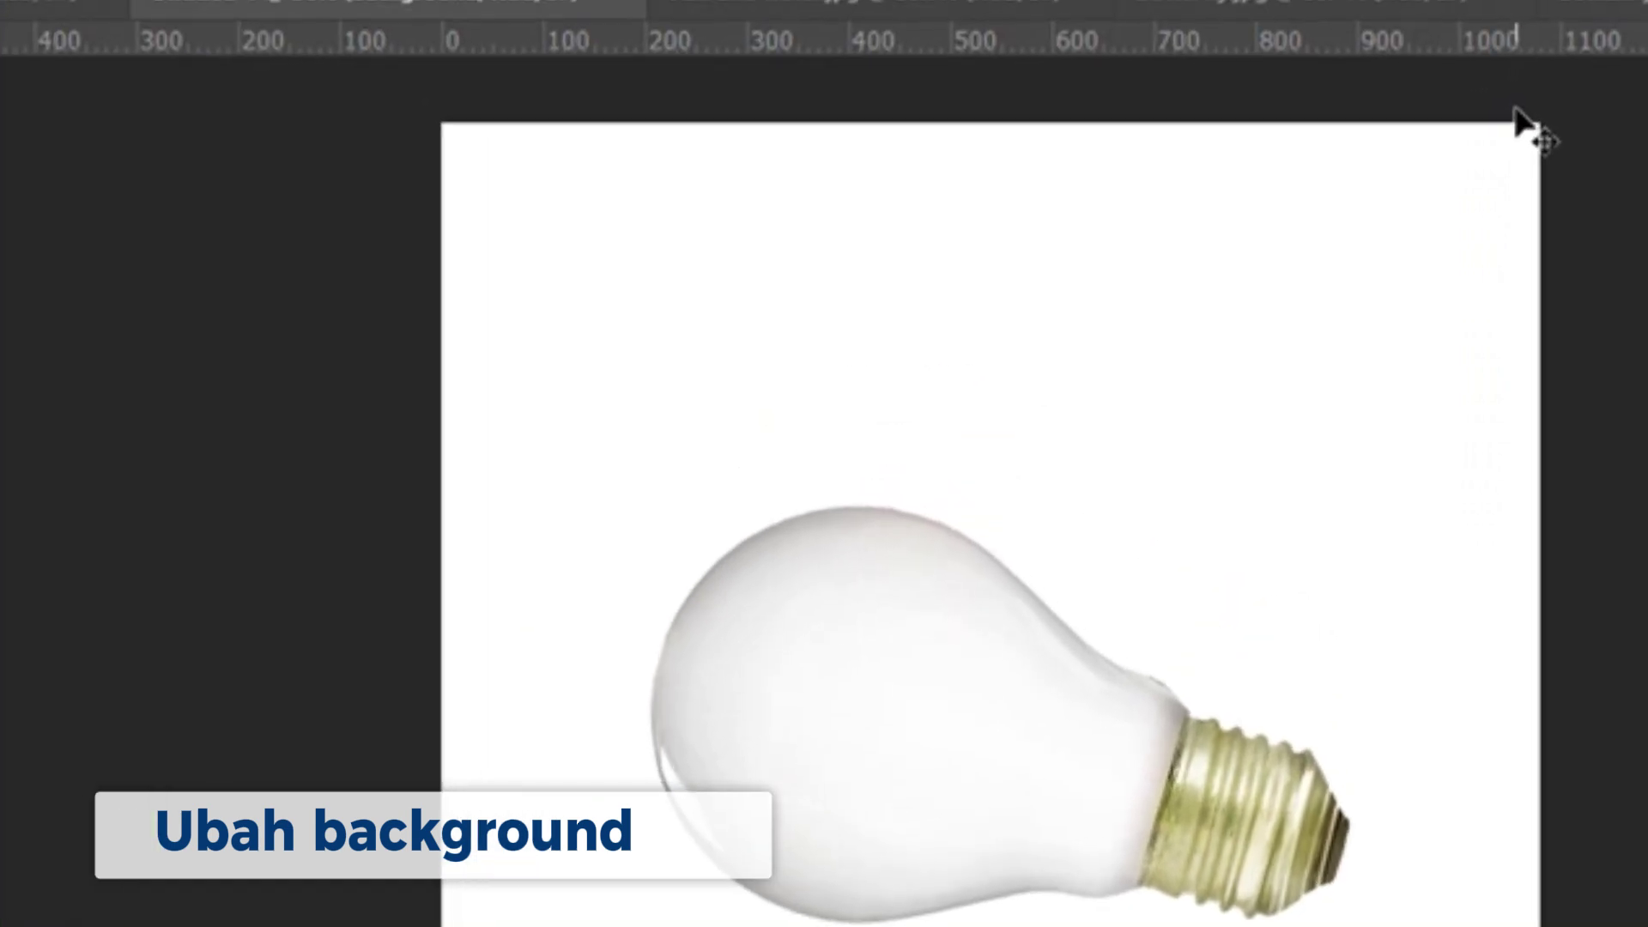
key("alt+BackSpace")
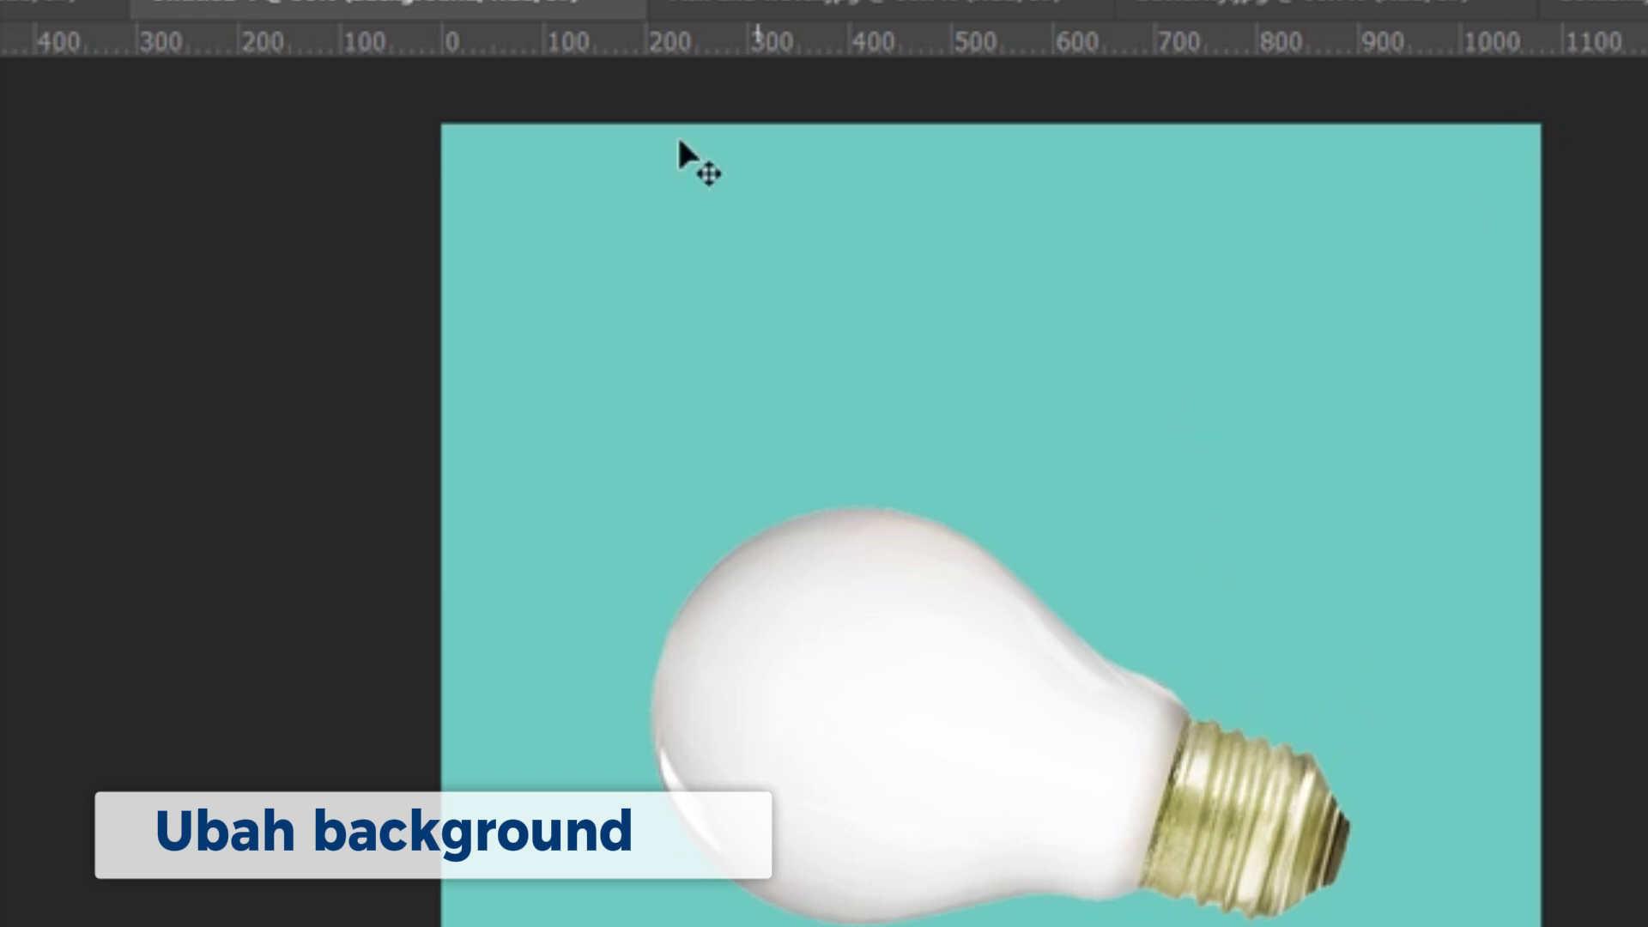
Copy the whole Fish and water.jpg image and select the bulb on Layer 1 by inverting a Magic Wand selection of its surroundings
left_click(897, 12)
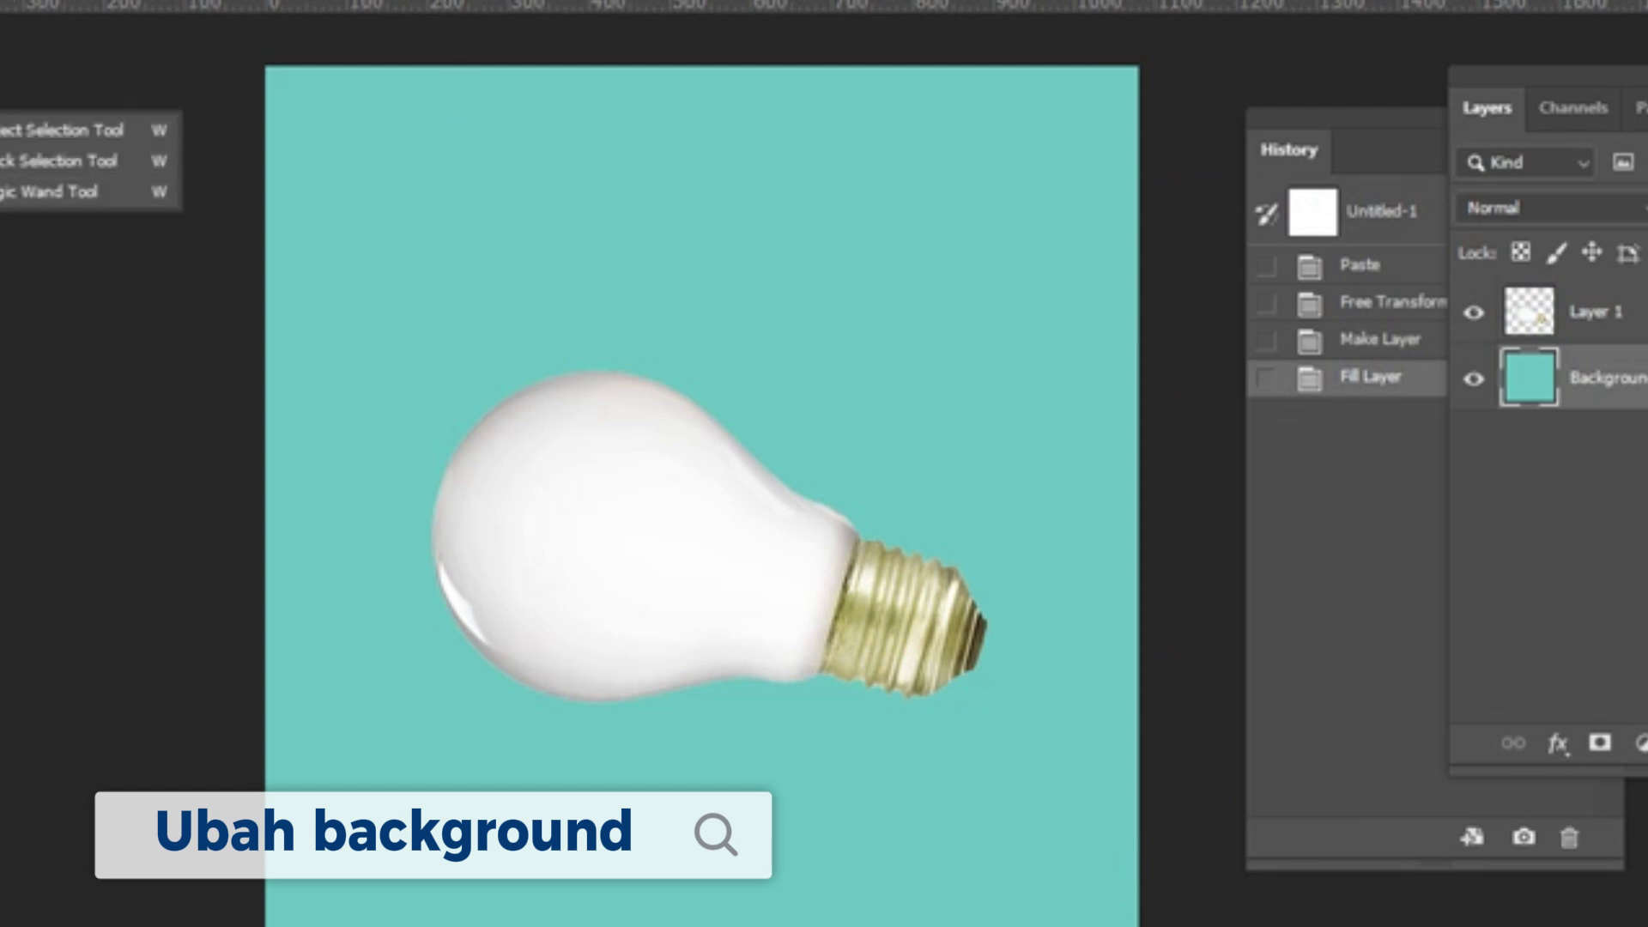
left_click(51, 191)
left_click(1594, 312)
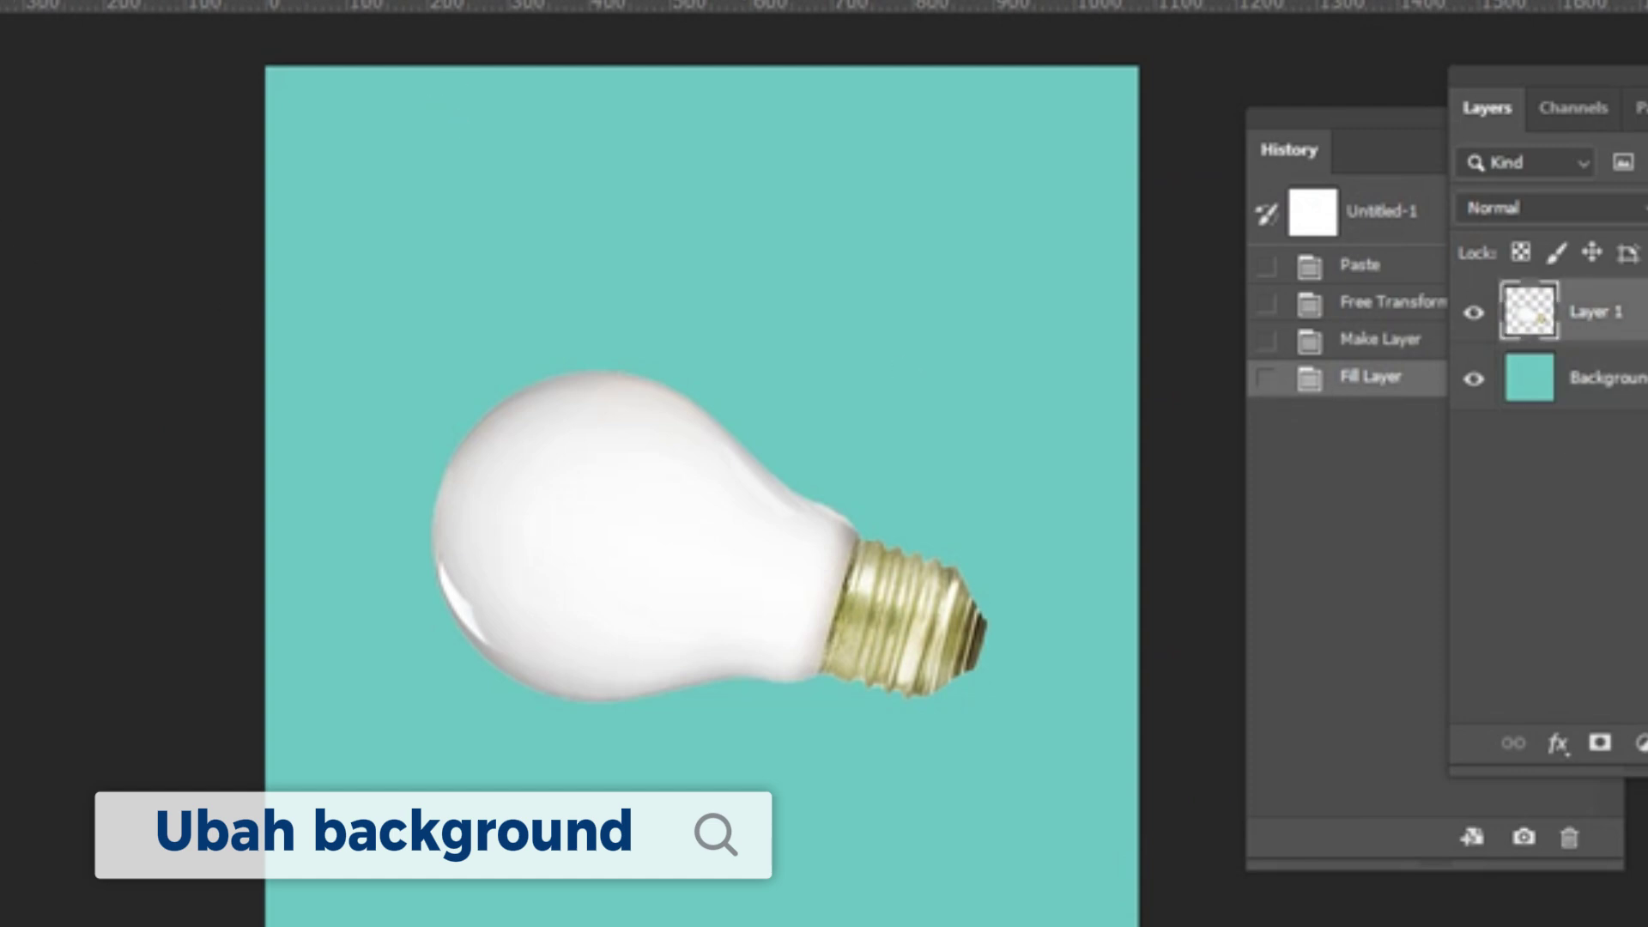
left_click(740, 359)
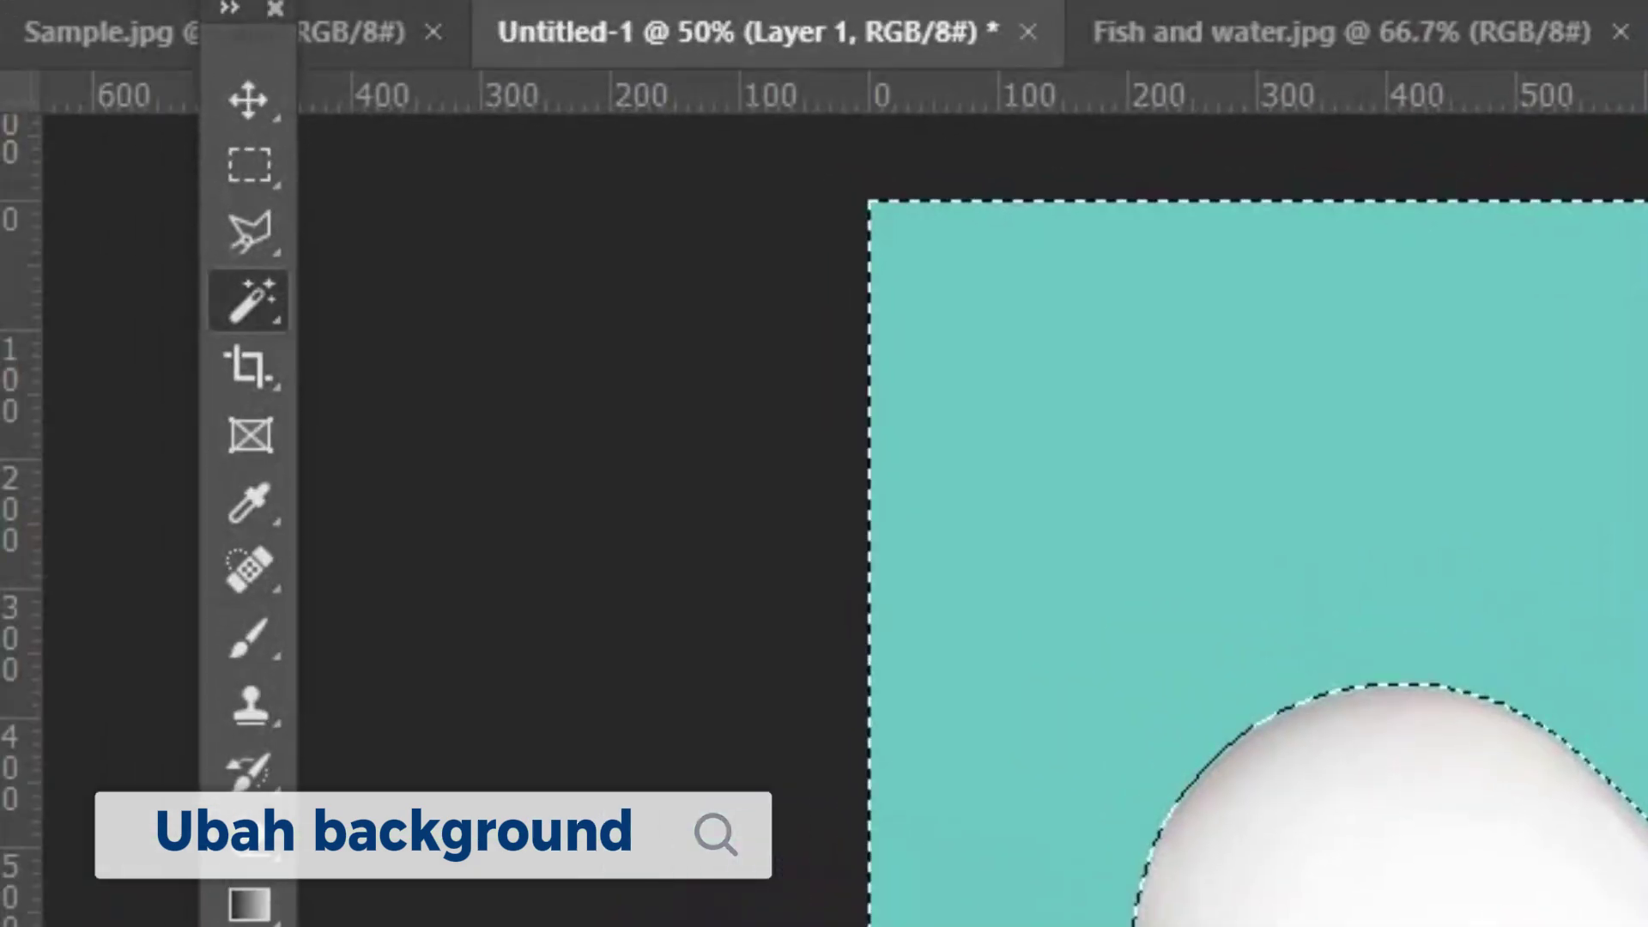
key("alt+s")
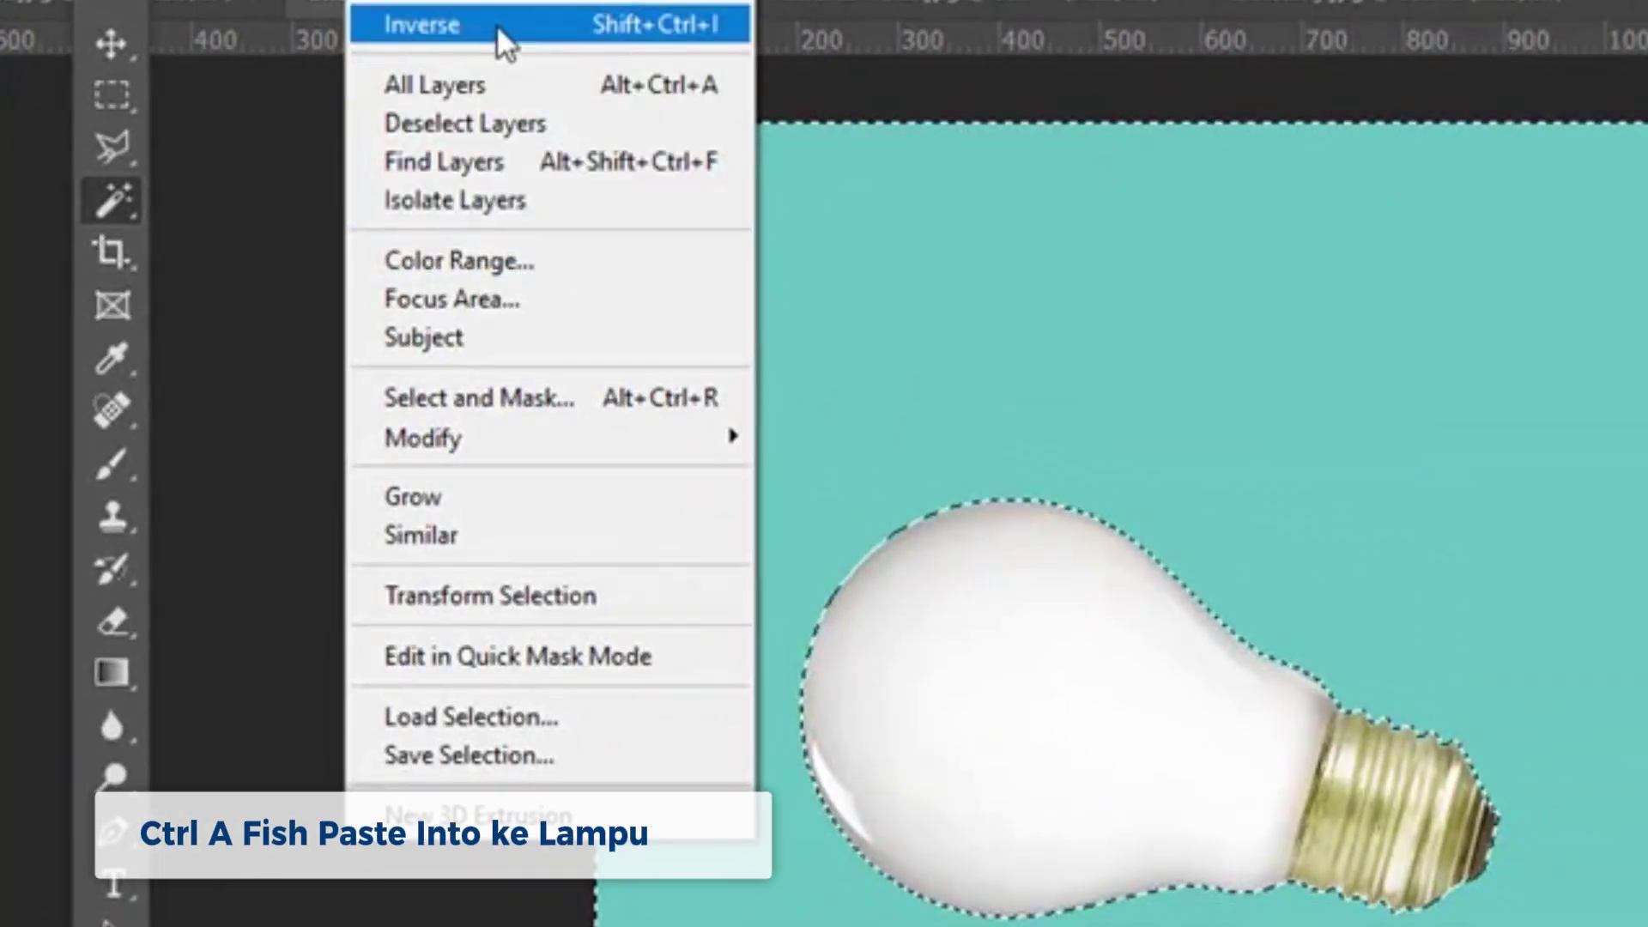
left_click(639, 56)
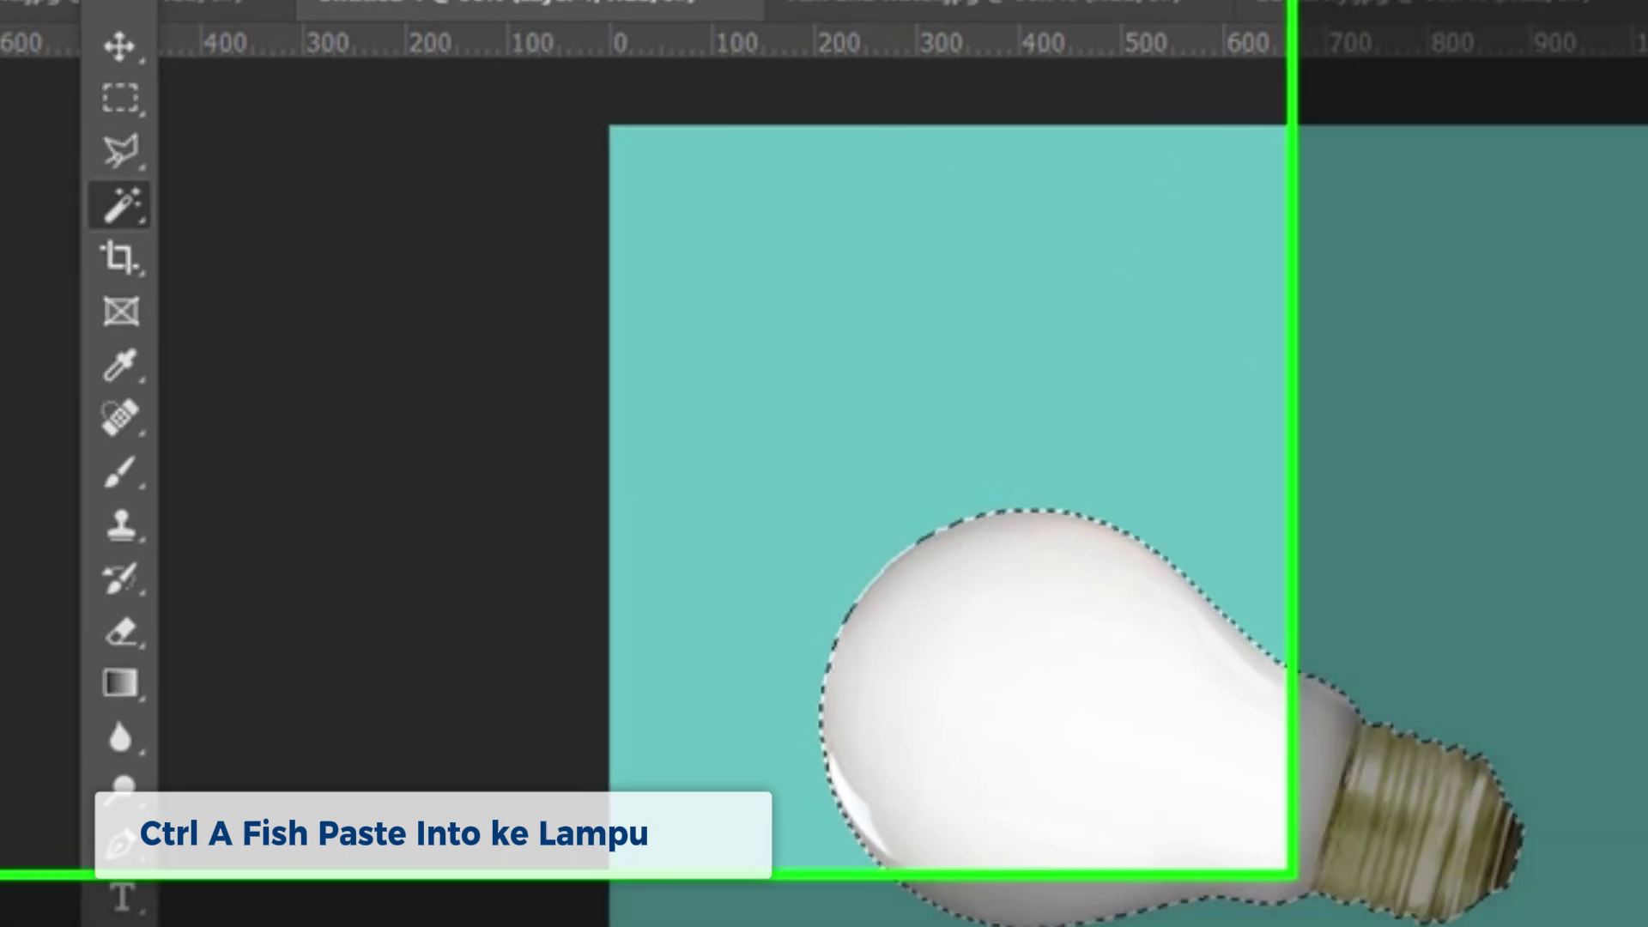
Paste the fish and water image into the bulb selection using Paste Into
key("alt+e")
mouse_move(360, 353)
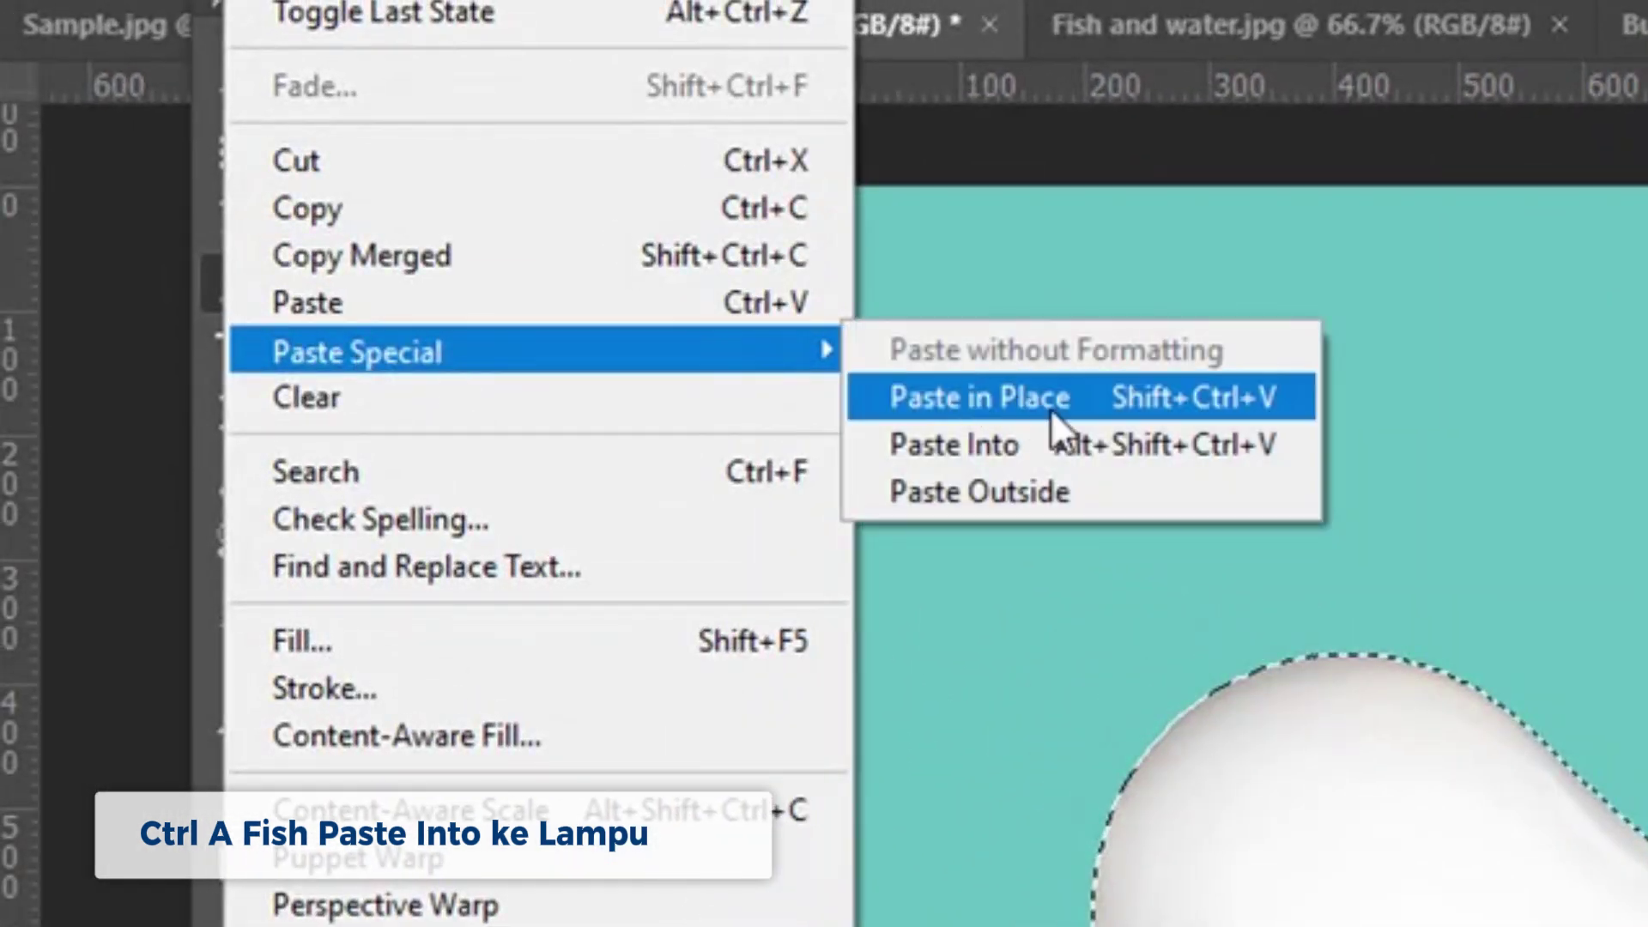
left_click(1109, 440)
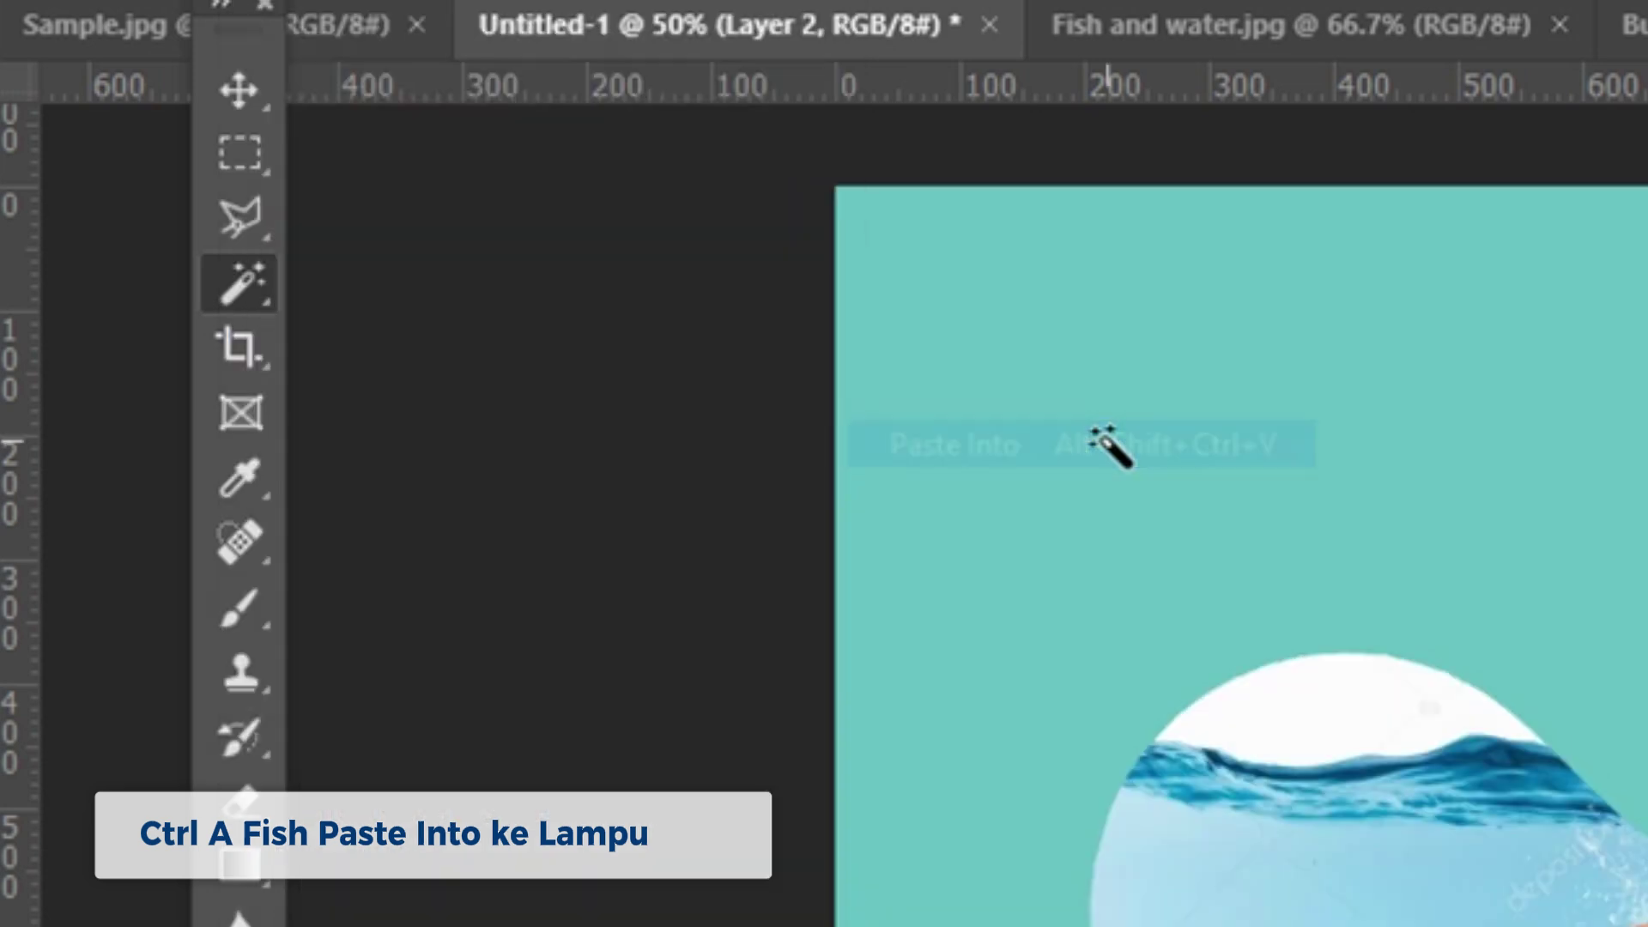
Move and scale down the fish image inside the bulb so the goldfish sits in the glass and the image ends at the screw base
left_click(241, 101)
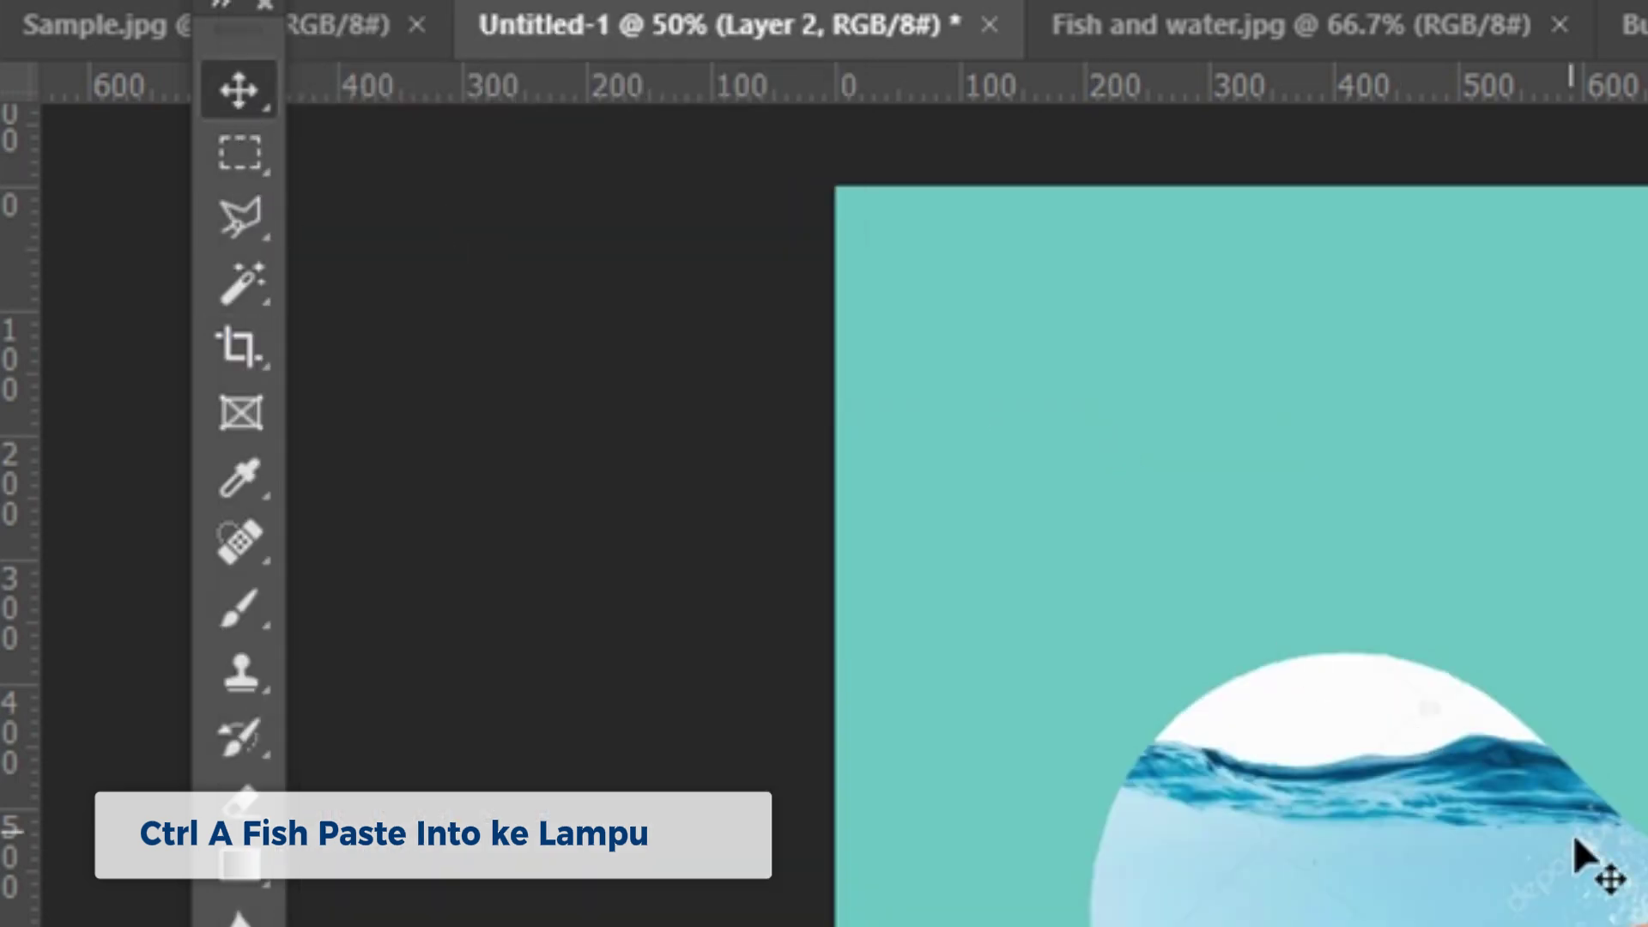
left_click_drag(1523, 910, 1264, 838)
key("ctrl+t")
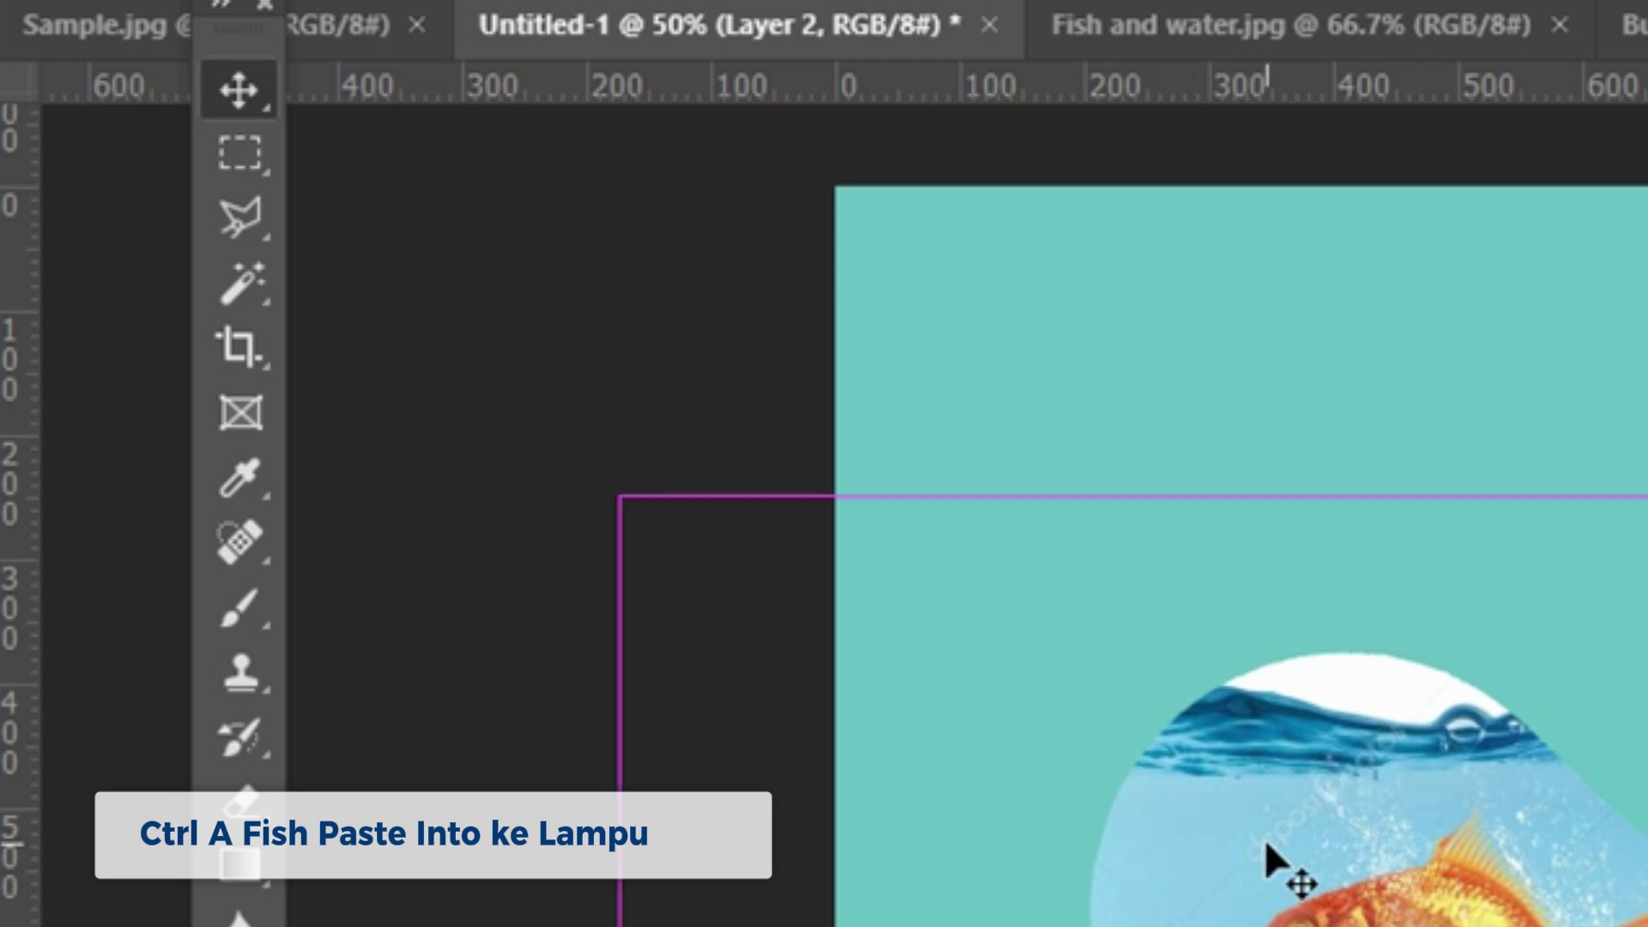
left_click_drag(611, 485, 845, 628)
left_click_drag(1459, 918, 1365, 912)
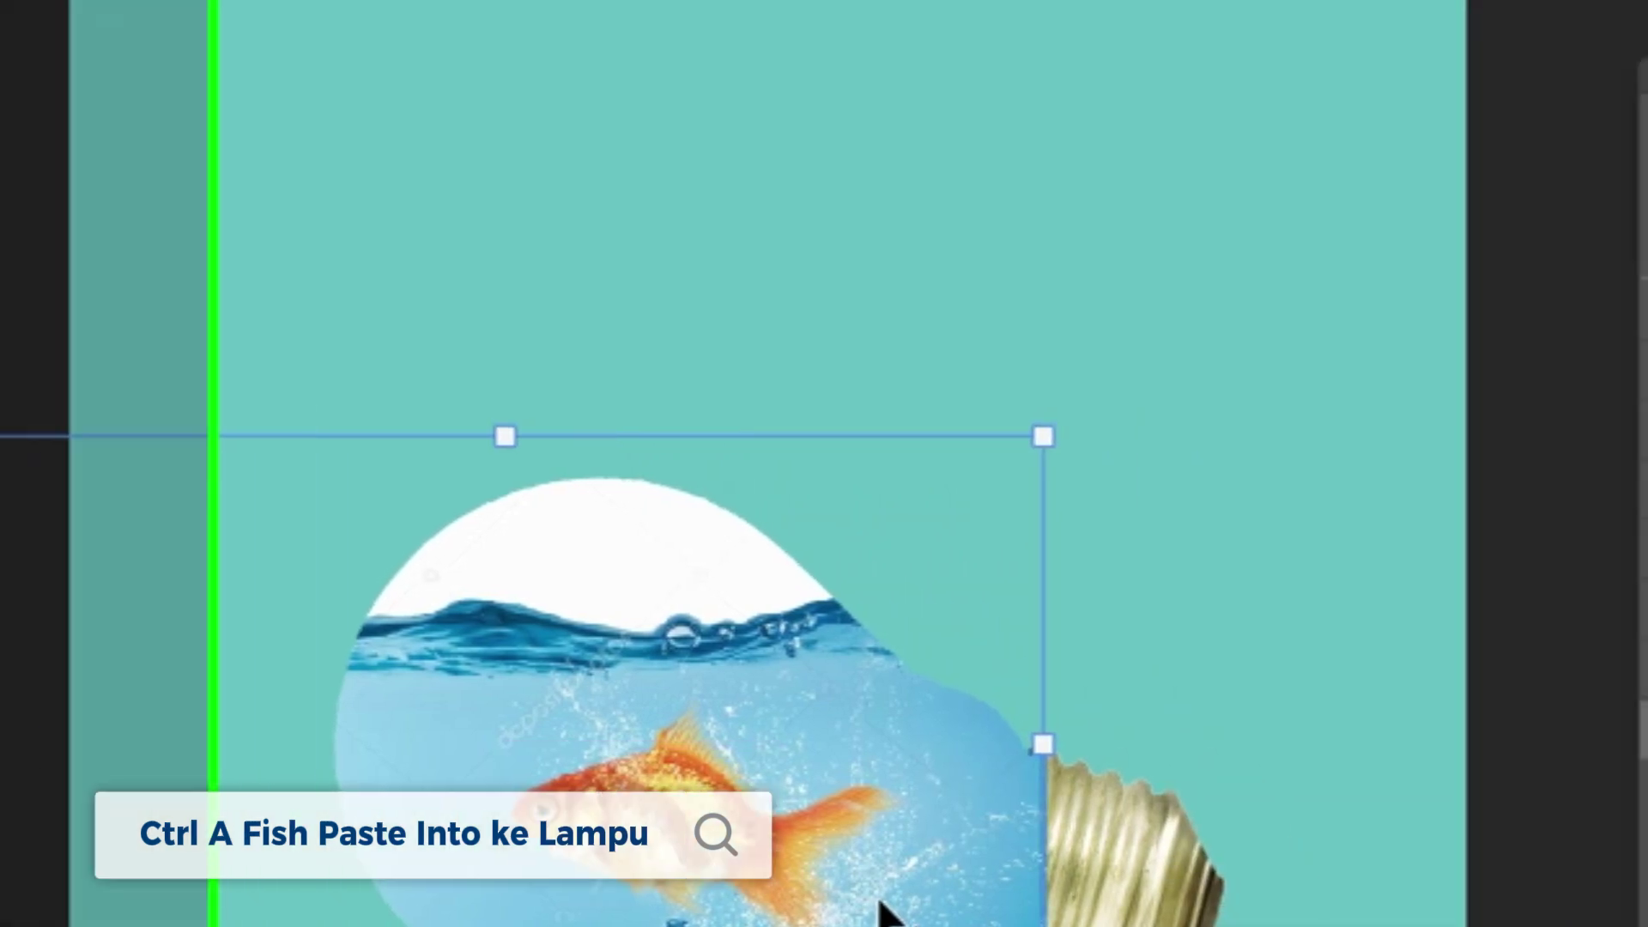
key("Return")
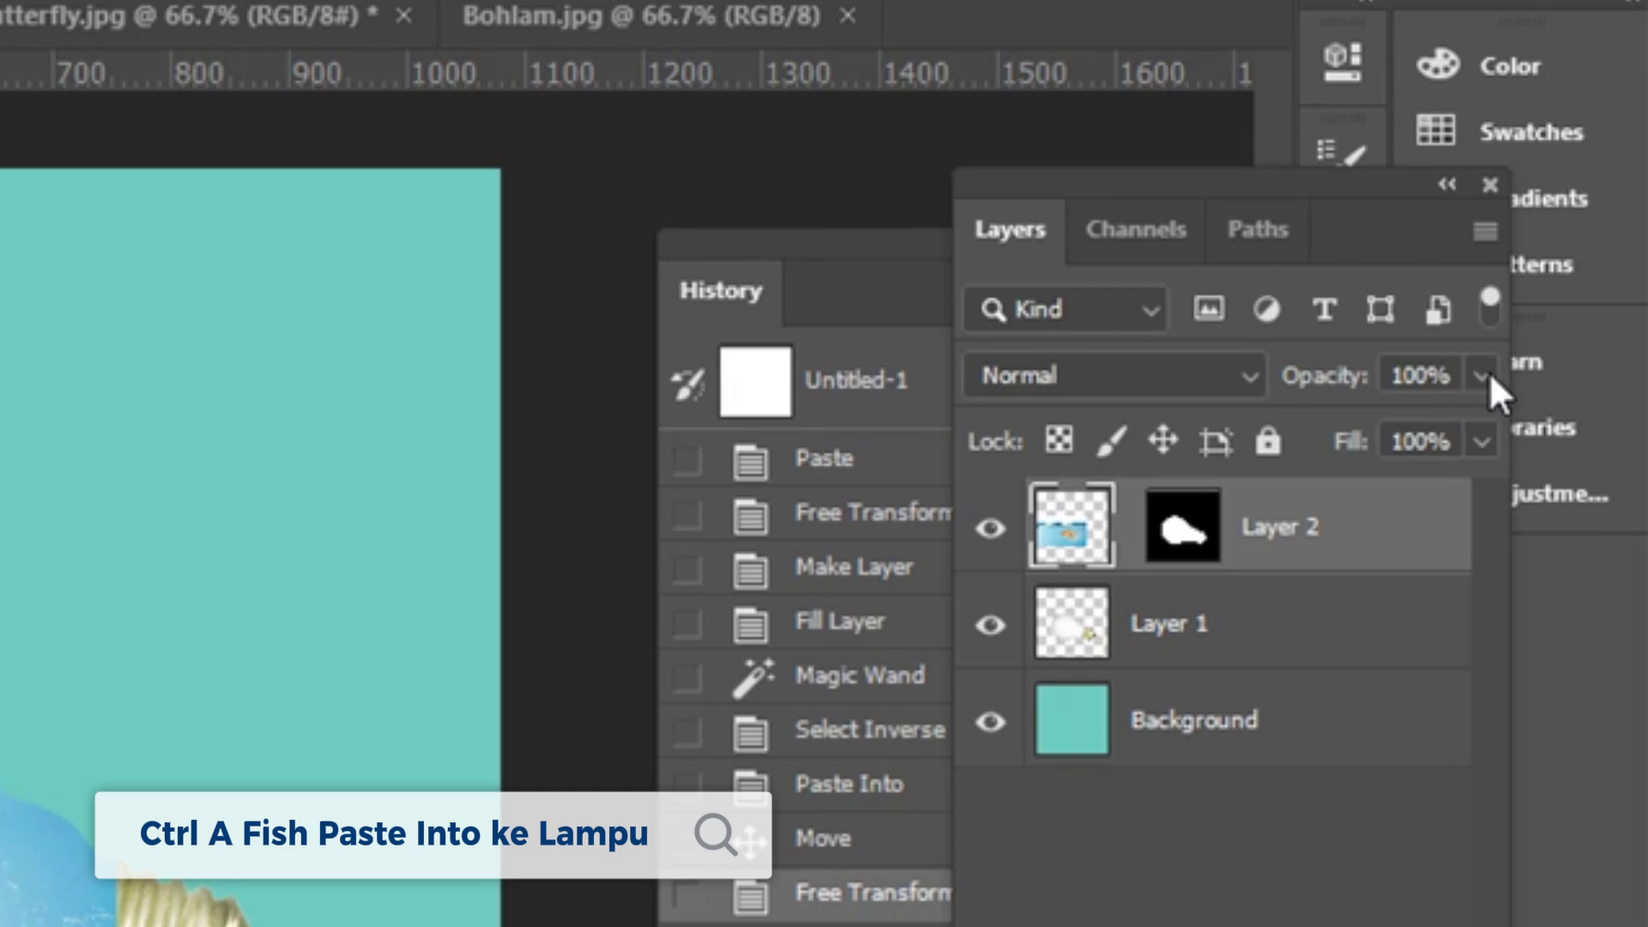
Lower the opacity of Layer 2 to 51% so the bulb beneath the water image can be seen
left_click(1482, 375)
left_click_drag(1488, 427, 1403, 434)
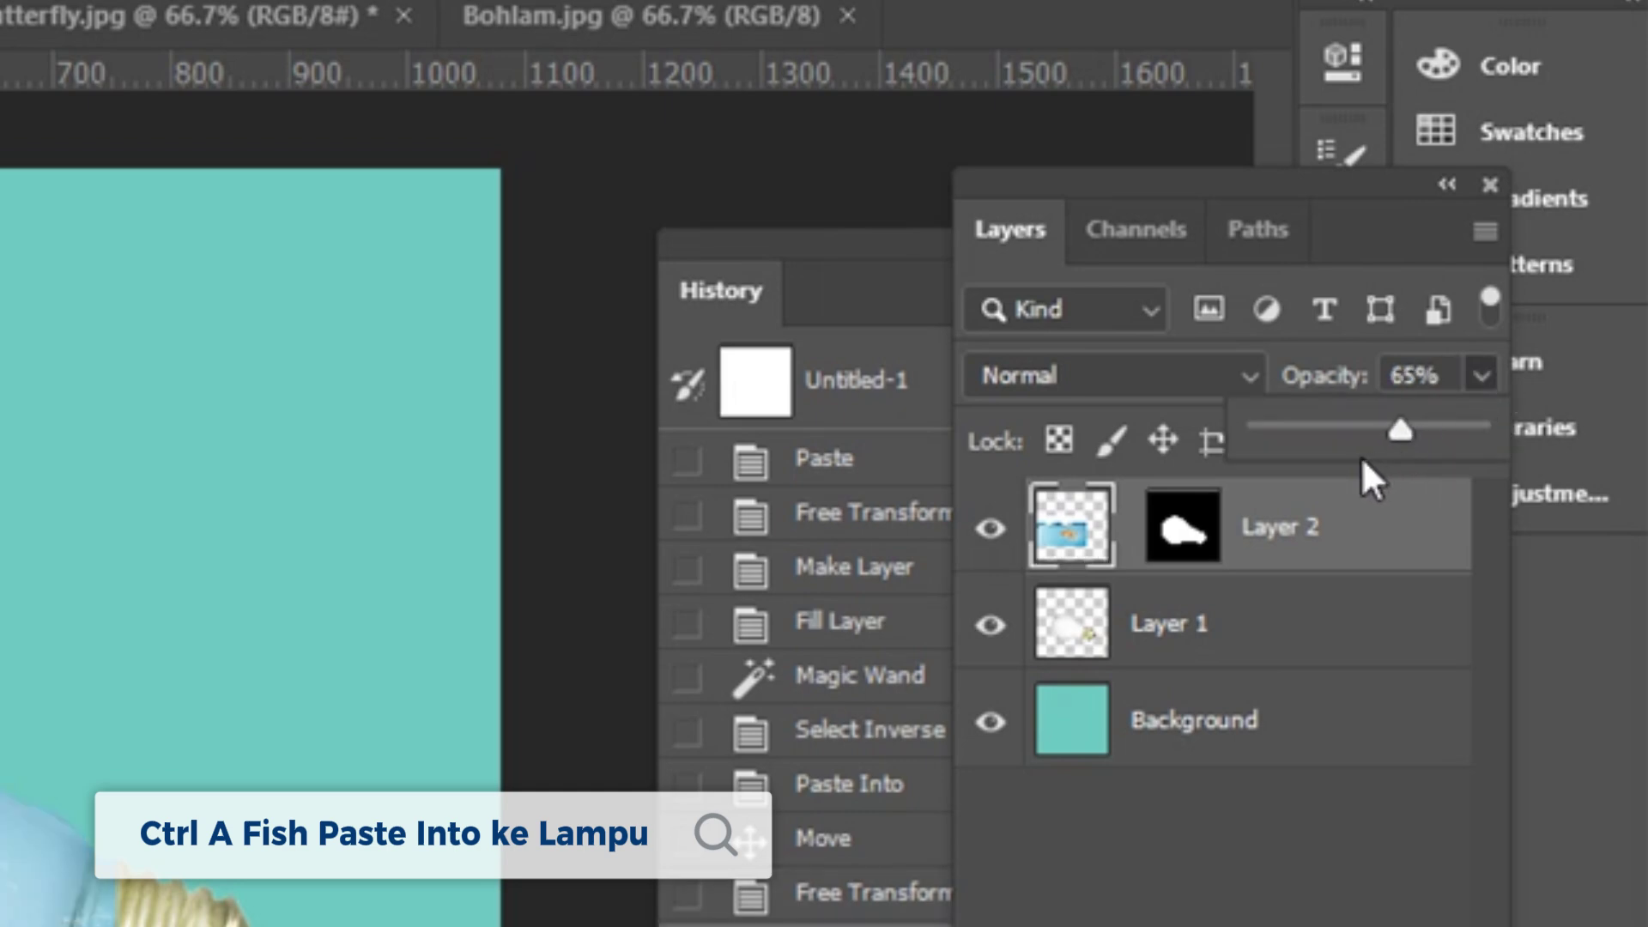
left_click_drag(1401, 429, 1364, 447)
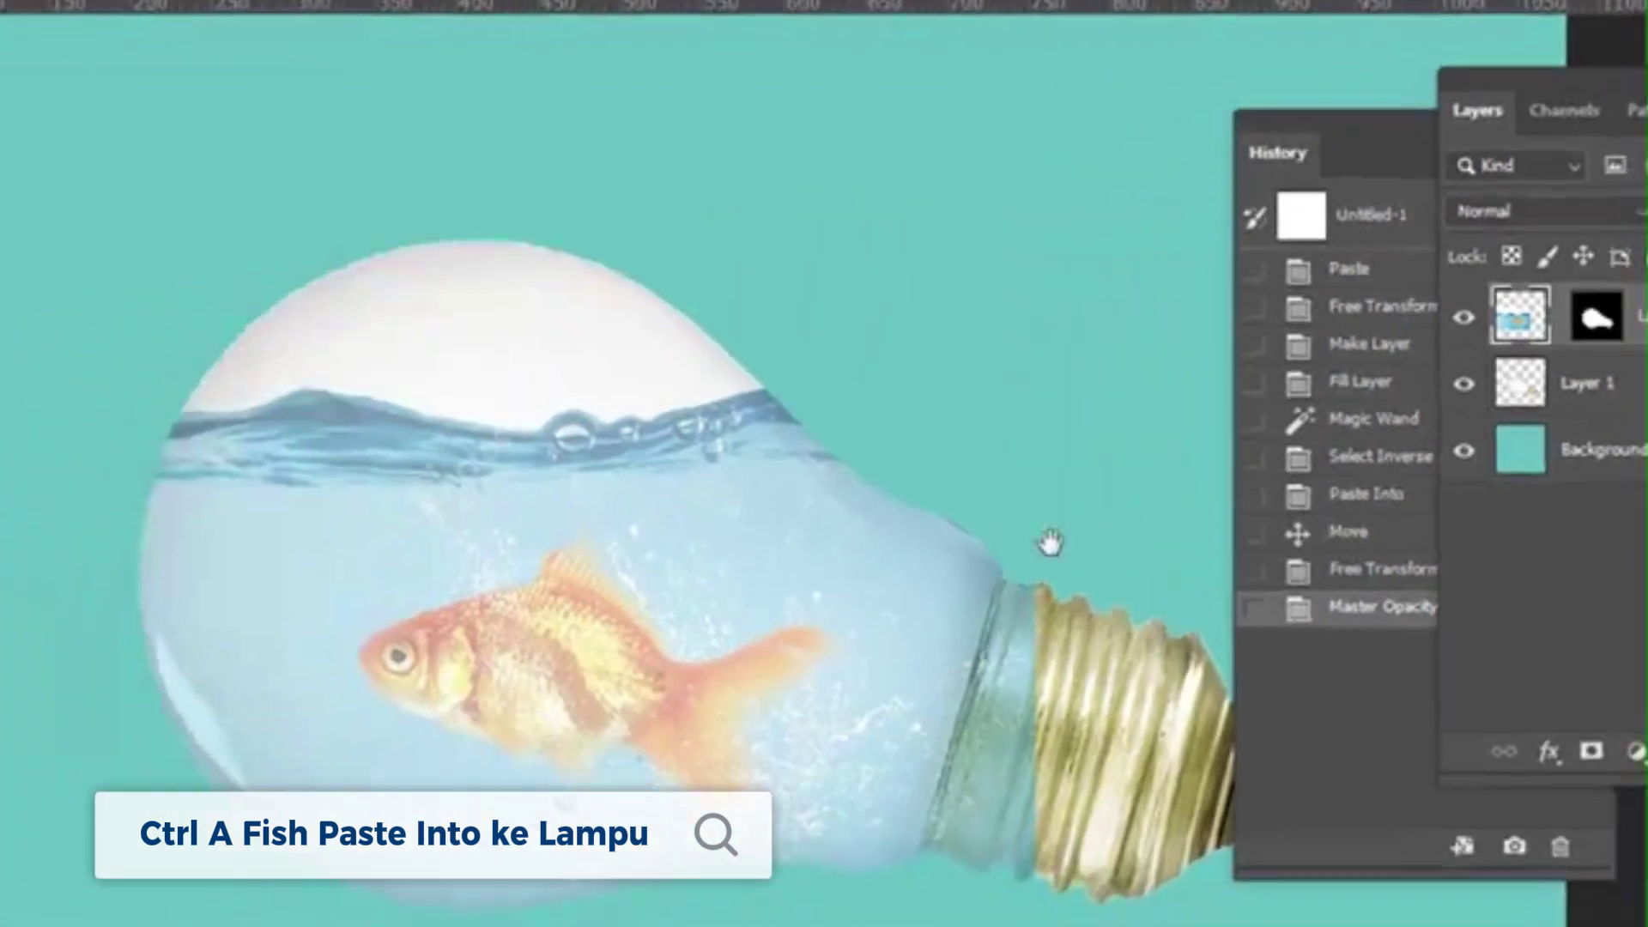
left_click_drag(910, 478, 816, 401)
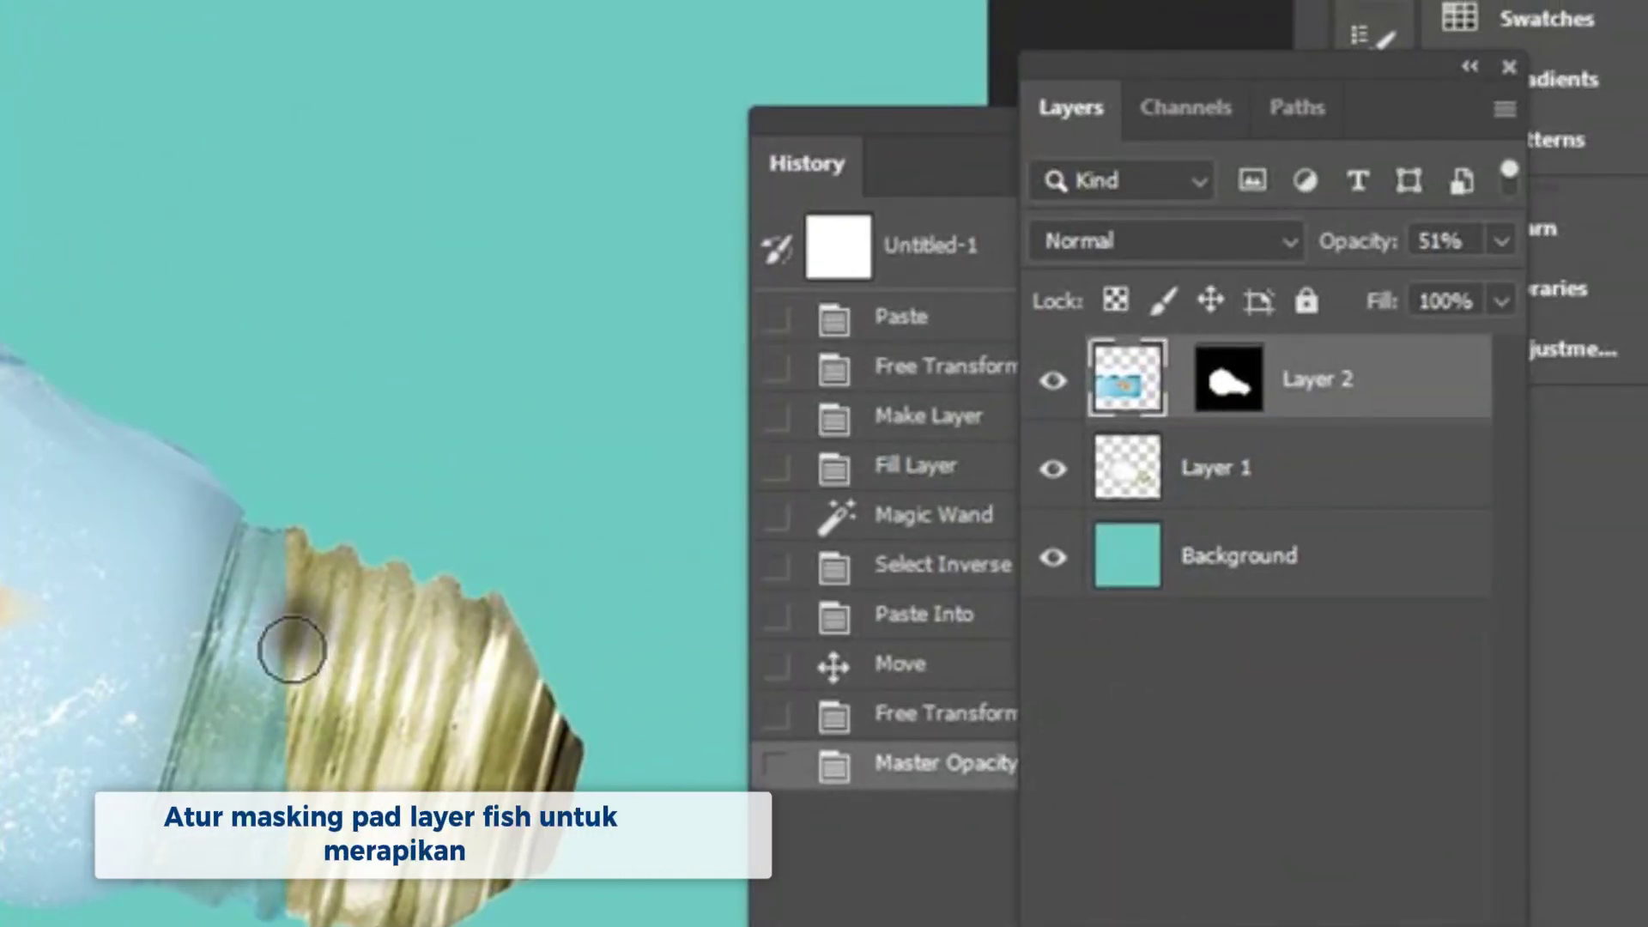
Paint black on the Layer 2 mask over the bulb's screw base to hide the water image there
left_click(292, 650)
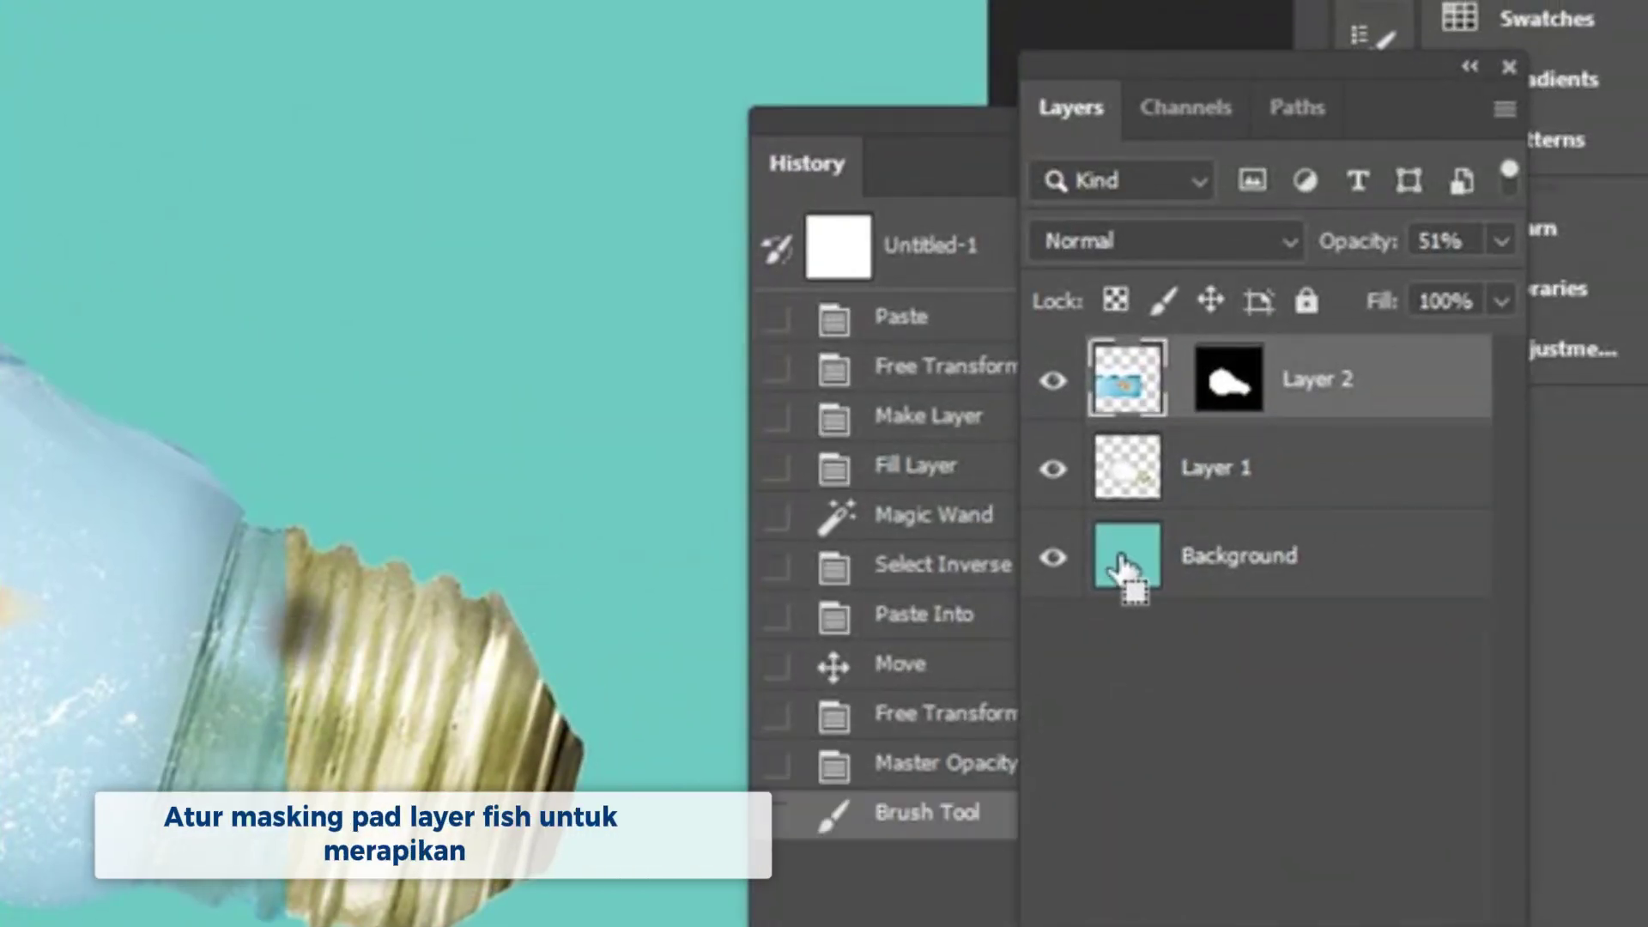
key("ctrl+z")
left_click(1229, 379)
mouse_move(383, 675)
left_mouse_down()
mouse_move(306, 654)
mouse_move(223, 900)
mouse_move(270, 850)
mouse_move(272, 887)
mouse_move(192, 917)
left_mouse_up()
mouse_move(213, 783)
left_mouse_down()
mouse_move(286, 522)
mouse_move(210, 727)
left_mouse_up()
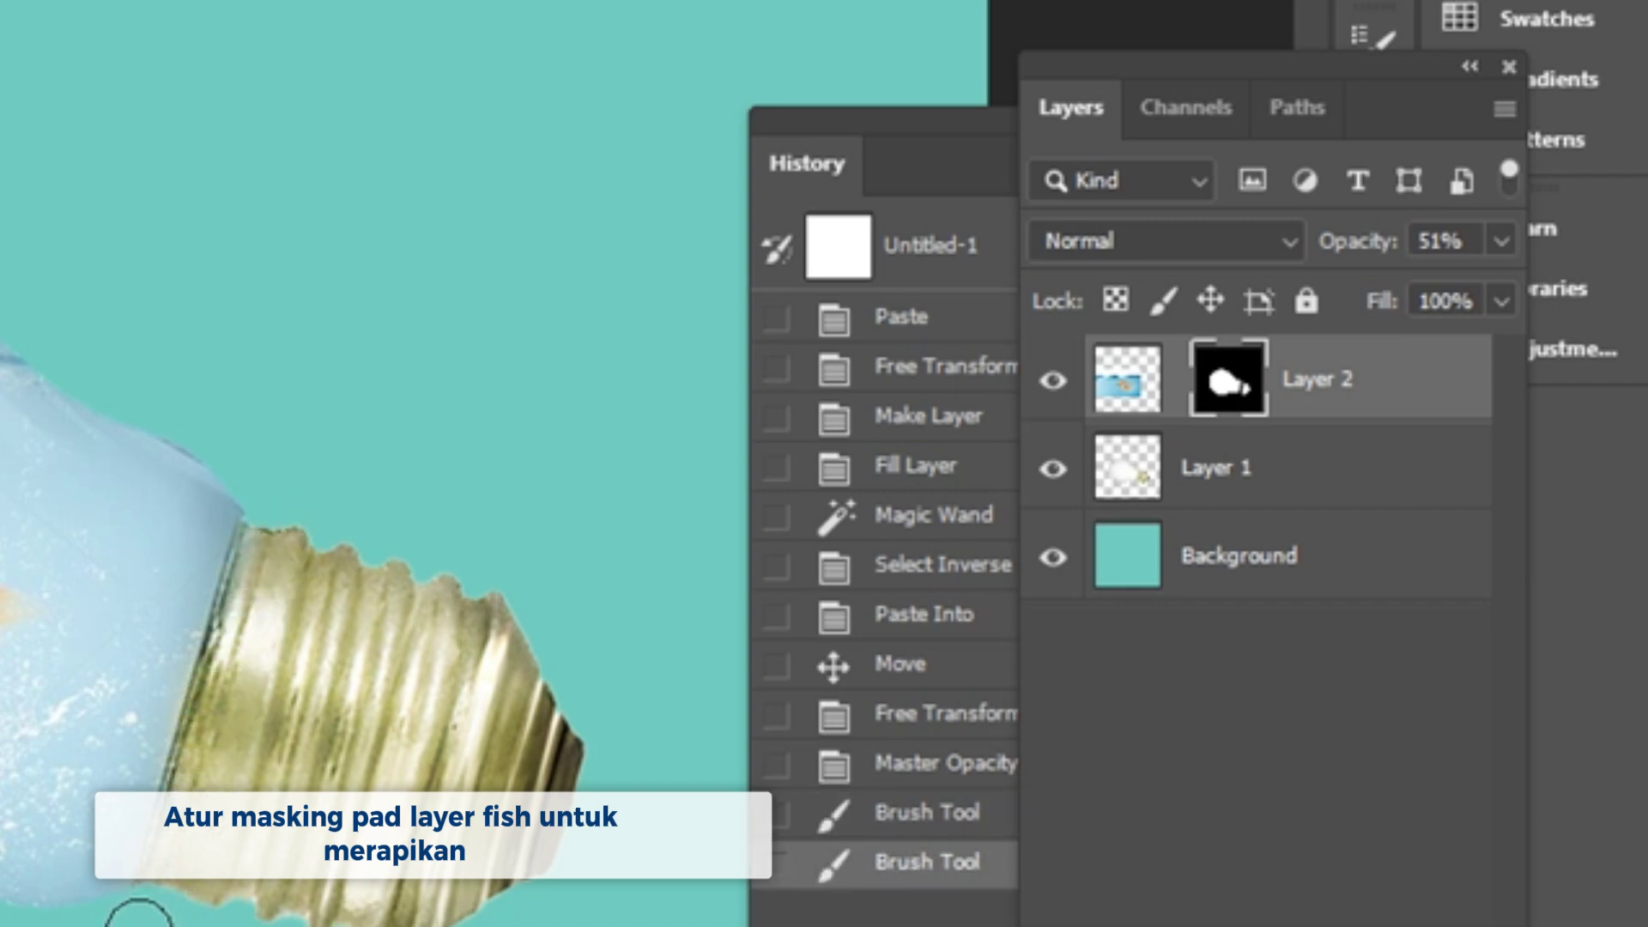
left_click_drag(283, 902, 358, 918)
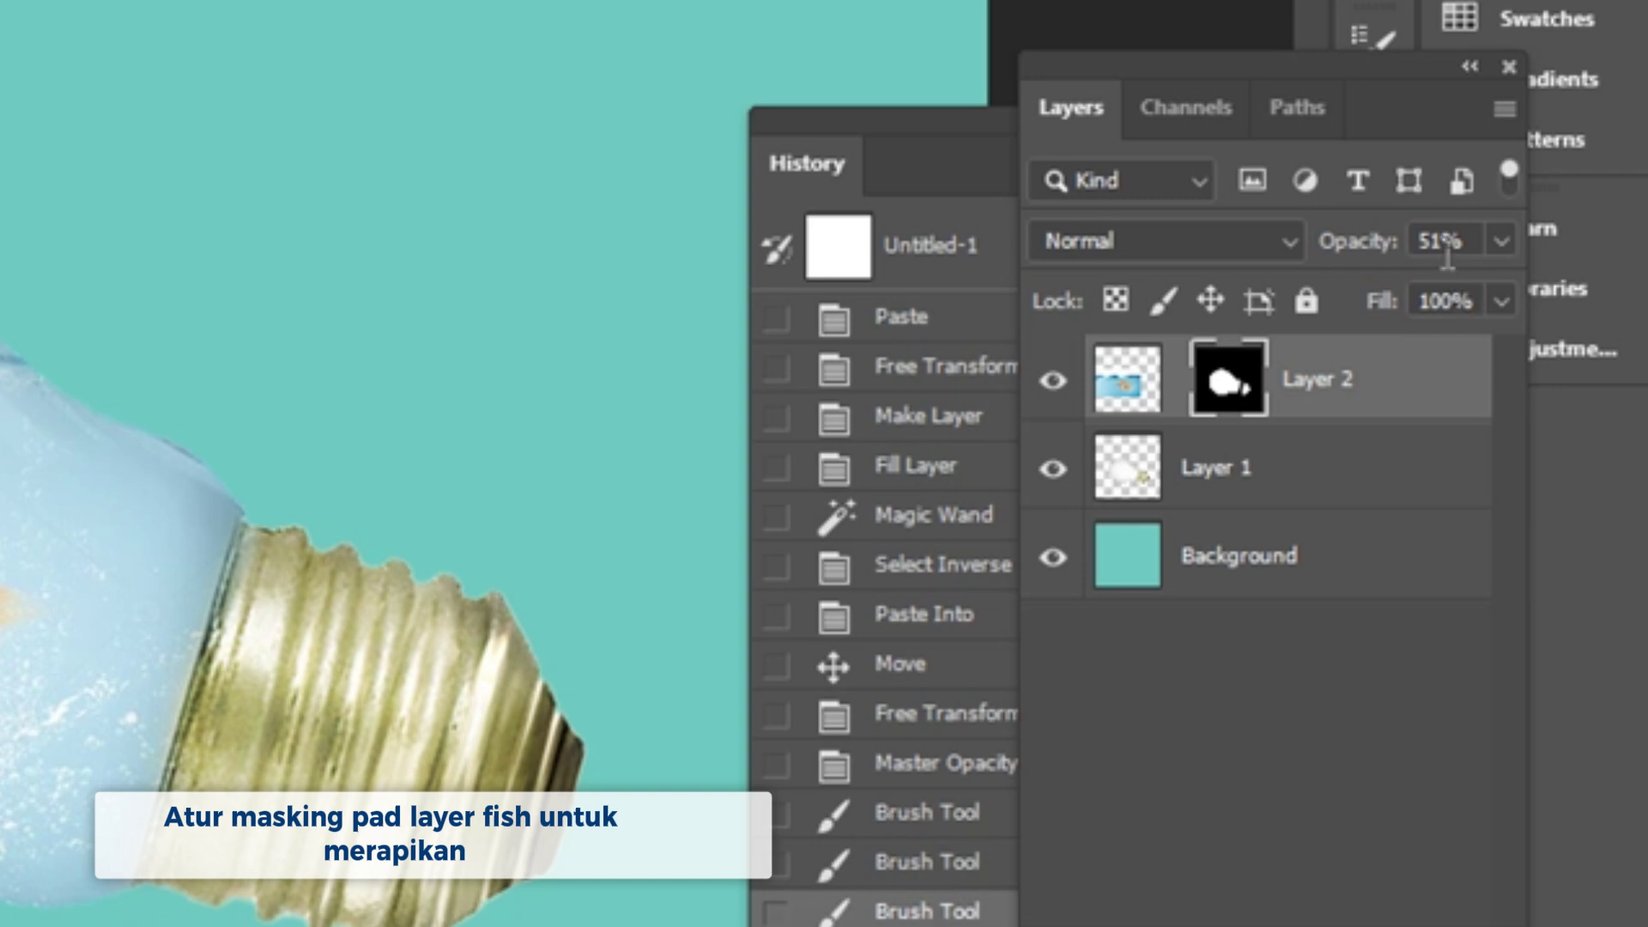
Set the opacity of Layer 2 back to 100%
left_click(1500, 242)
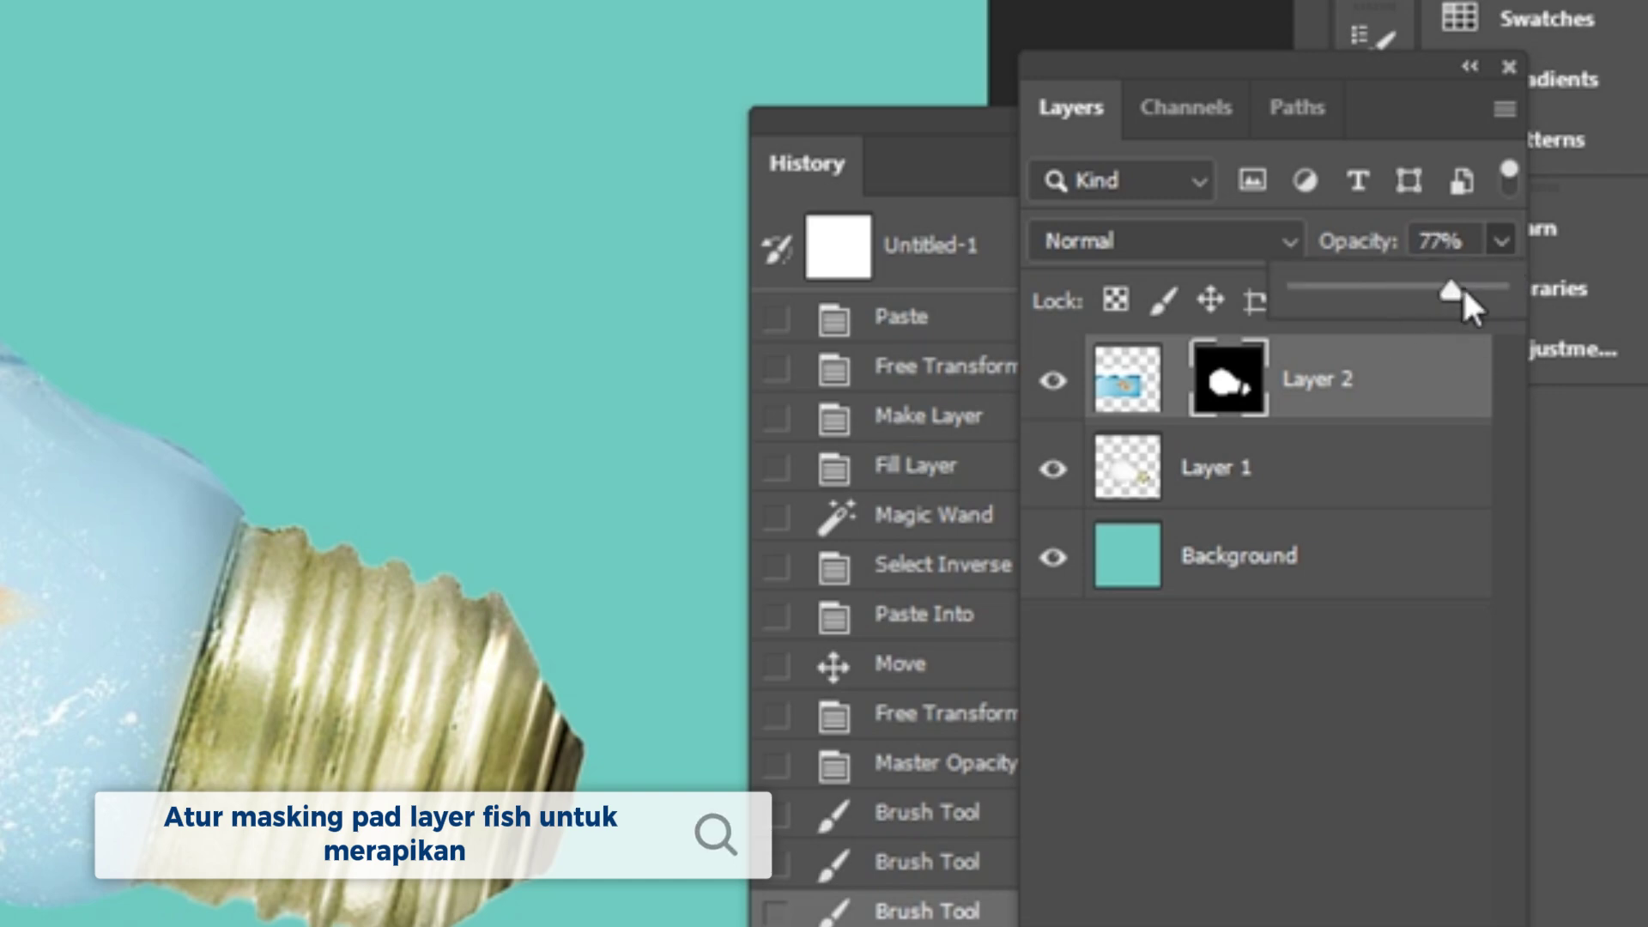
left_click_drag(1464, 290, 1514, 289)
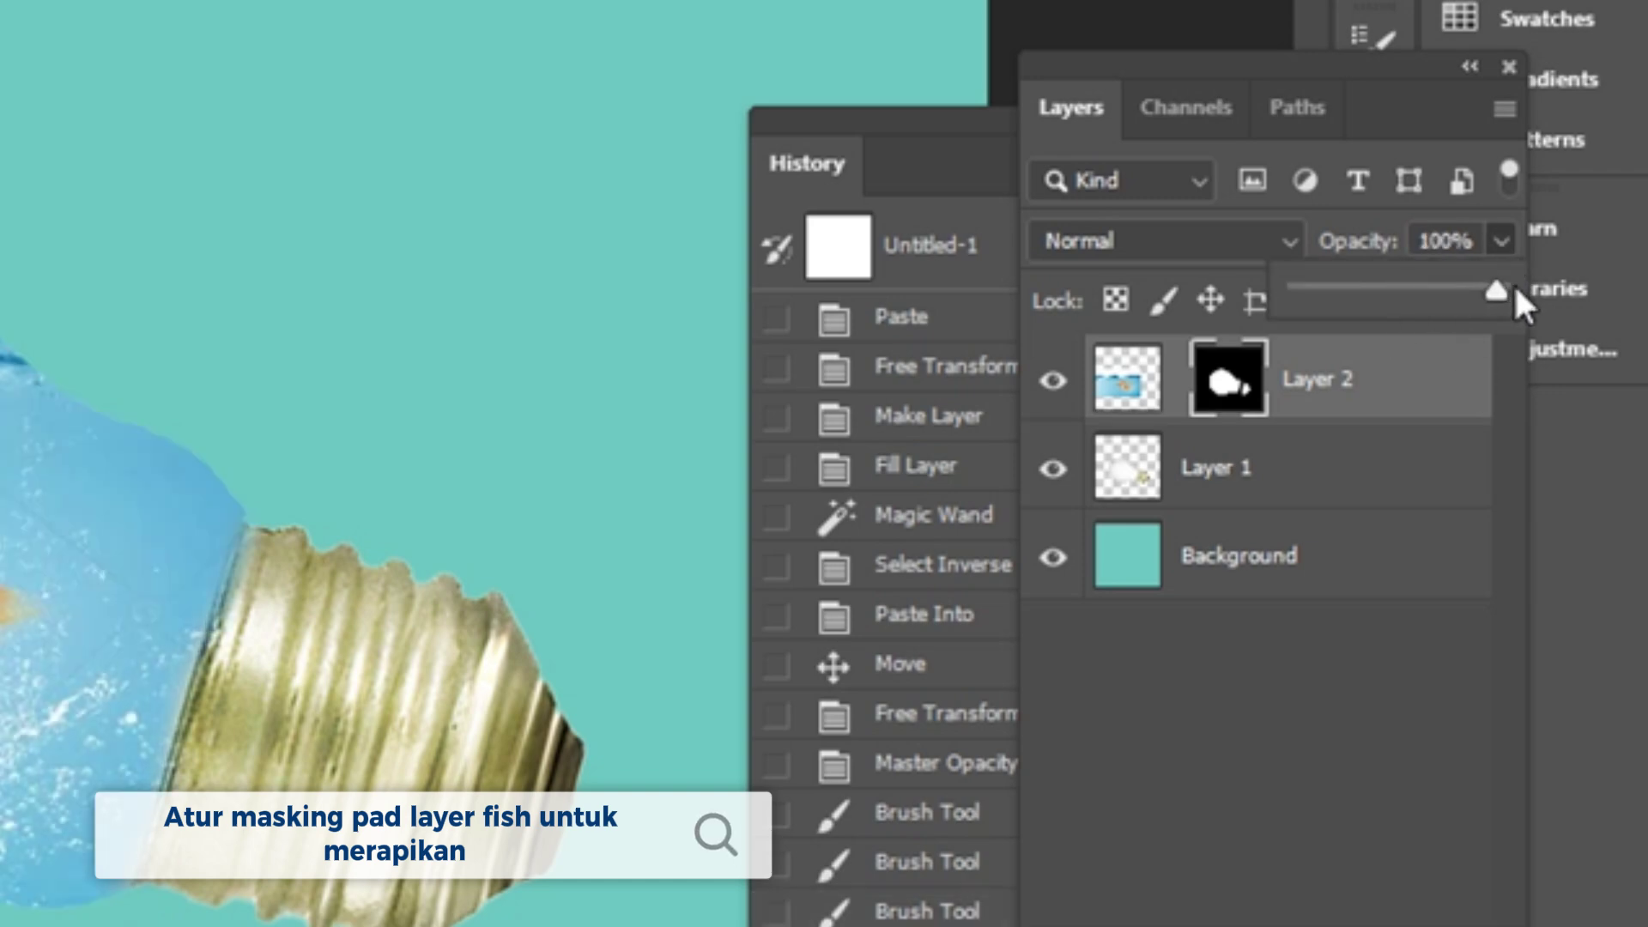
key("Return")
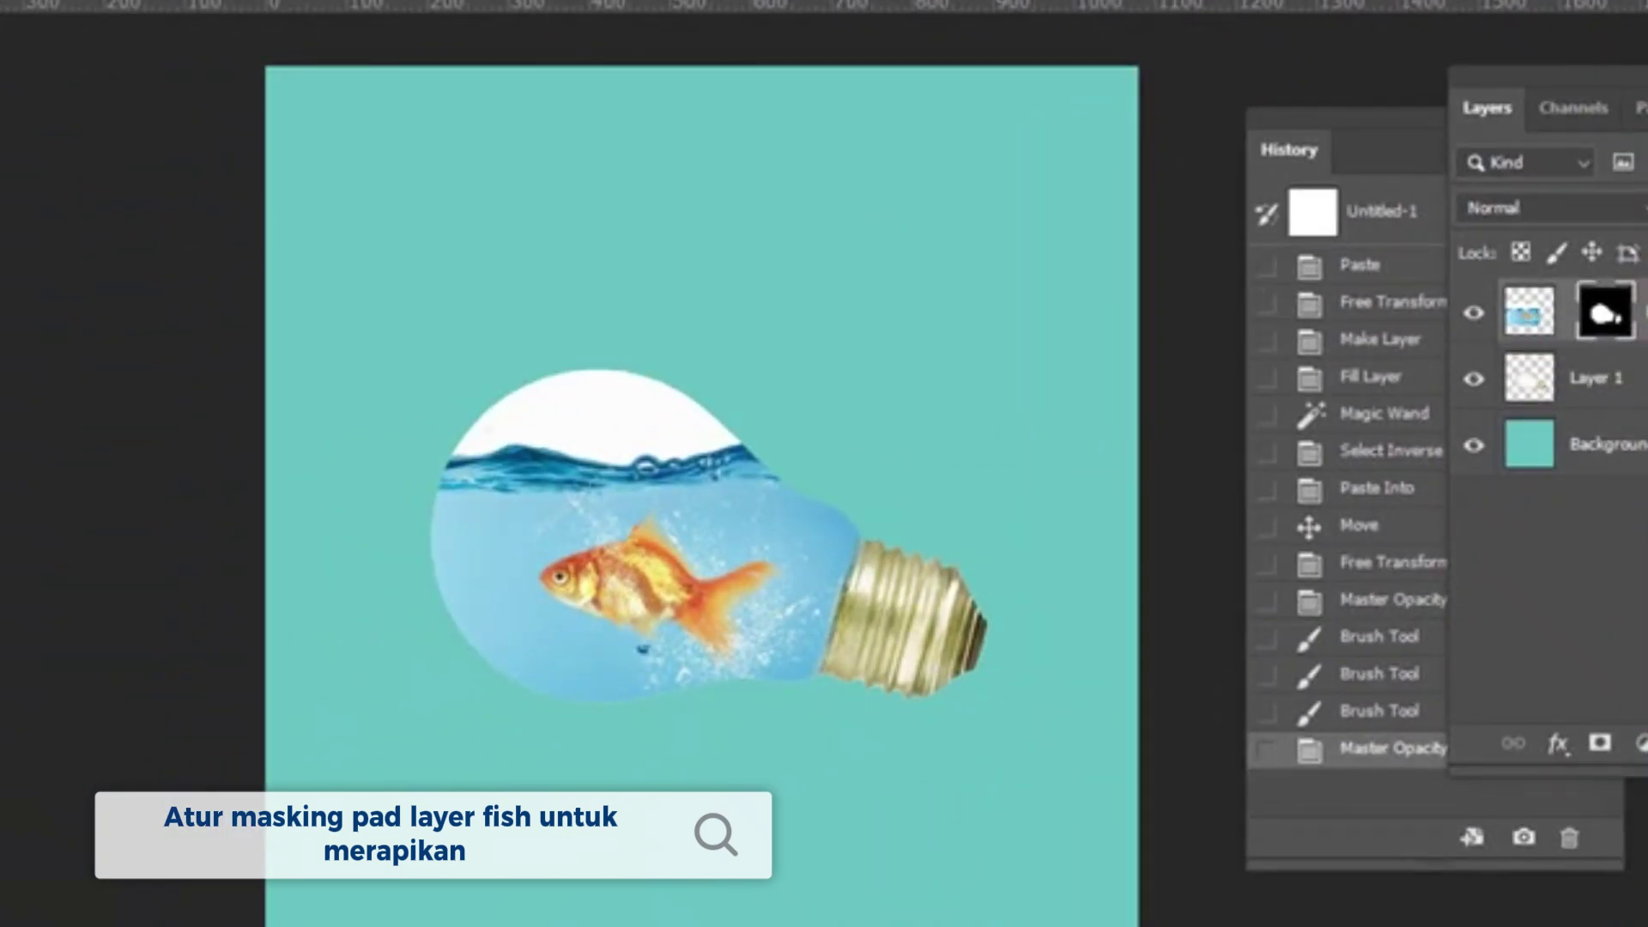
Select the bulb outline on Layer 1 by inverting a Magic Wand selection of the area around it
left_click(1602, 388)
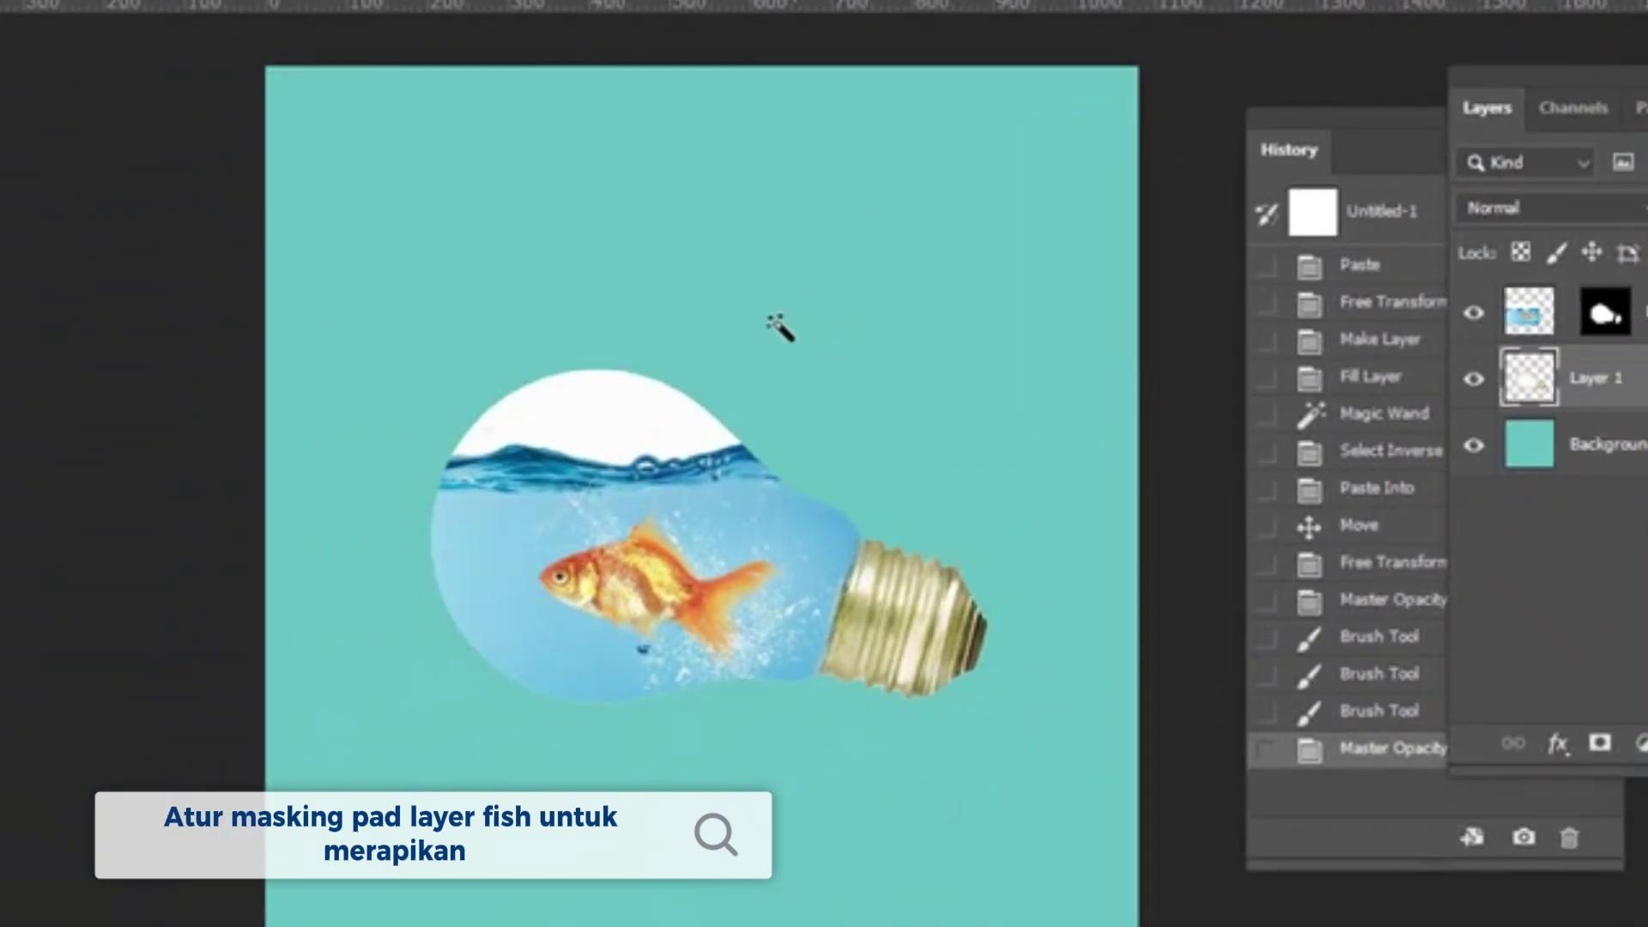
left_click(774, 321)
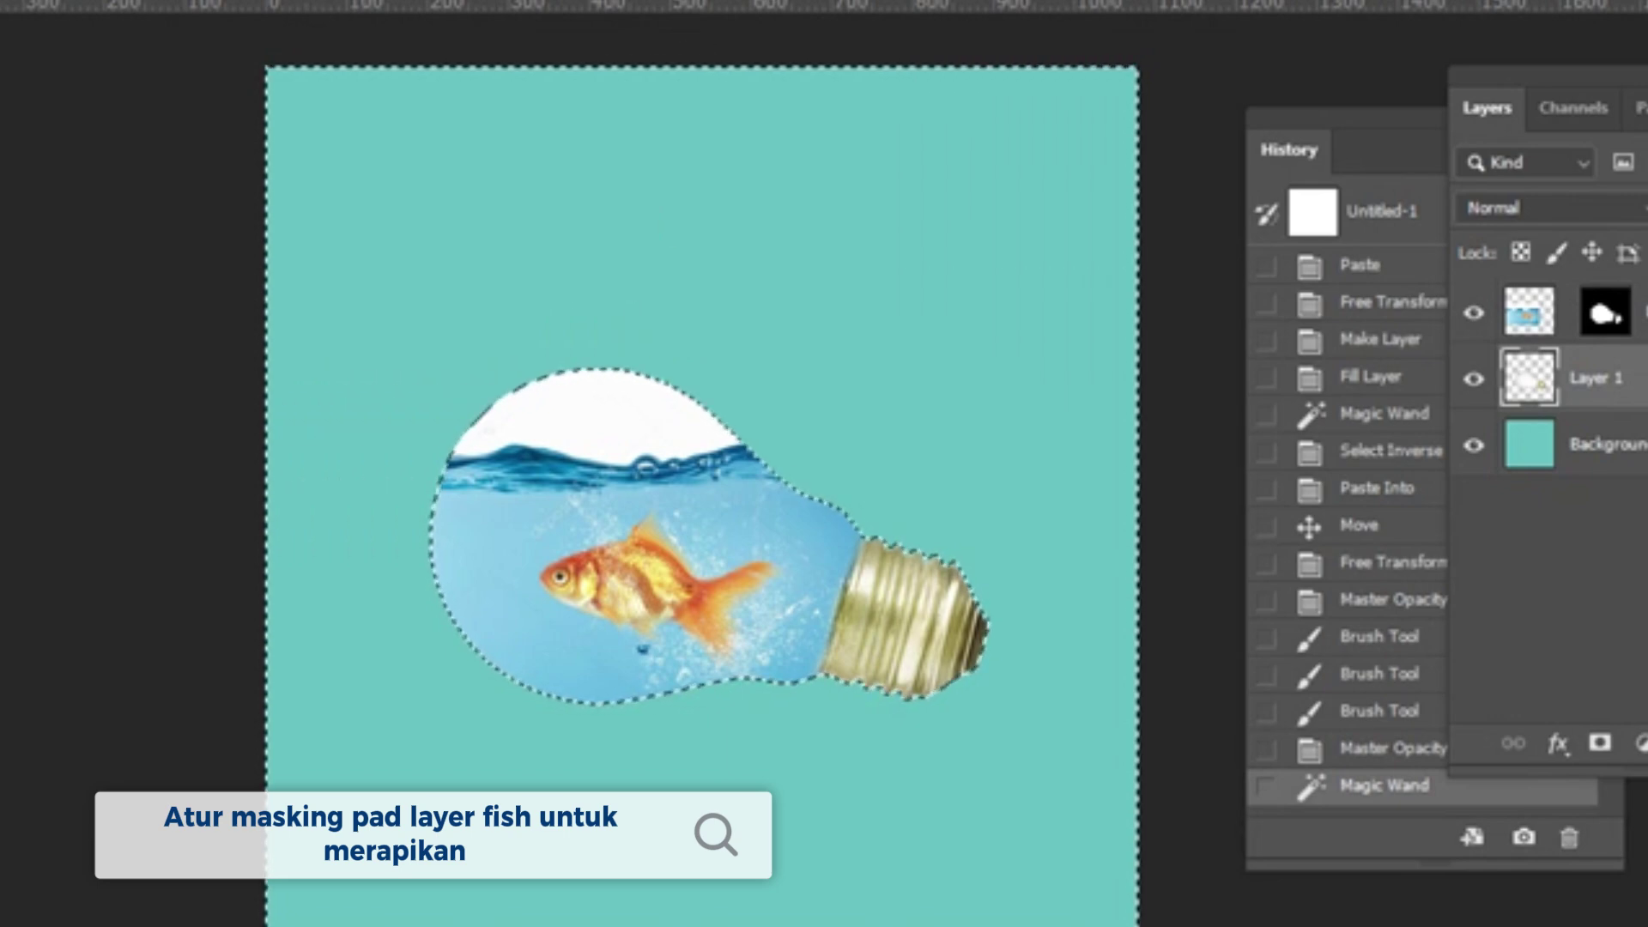
left_click(0, 0)
left_click(0, 0)
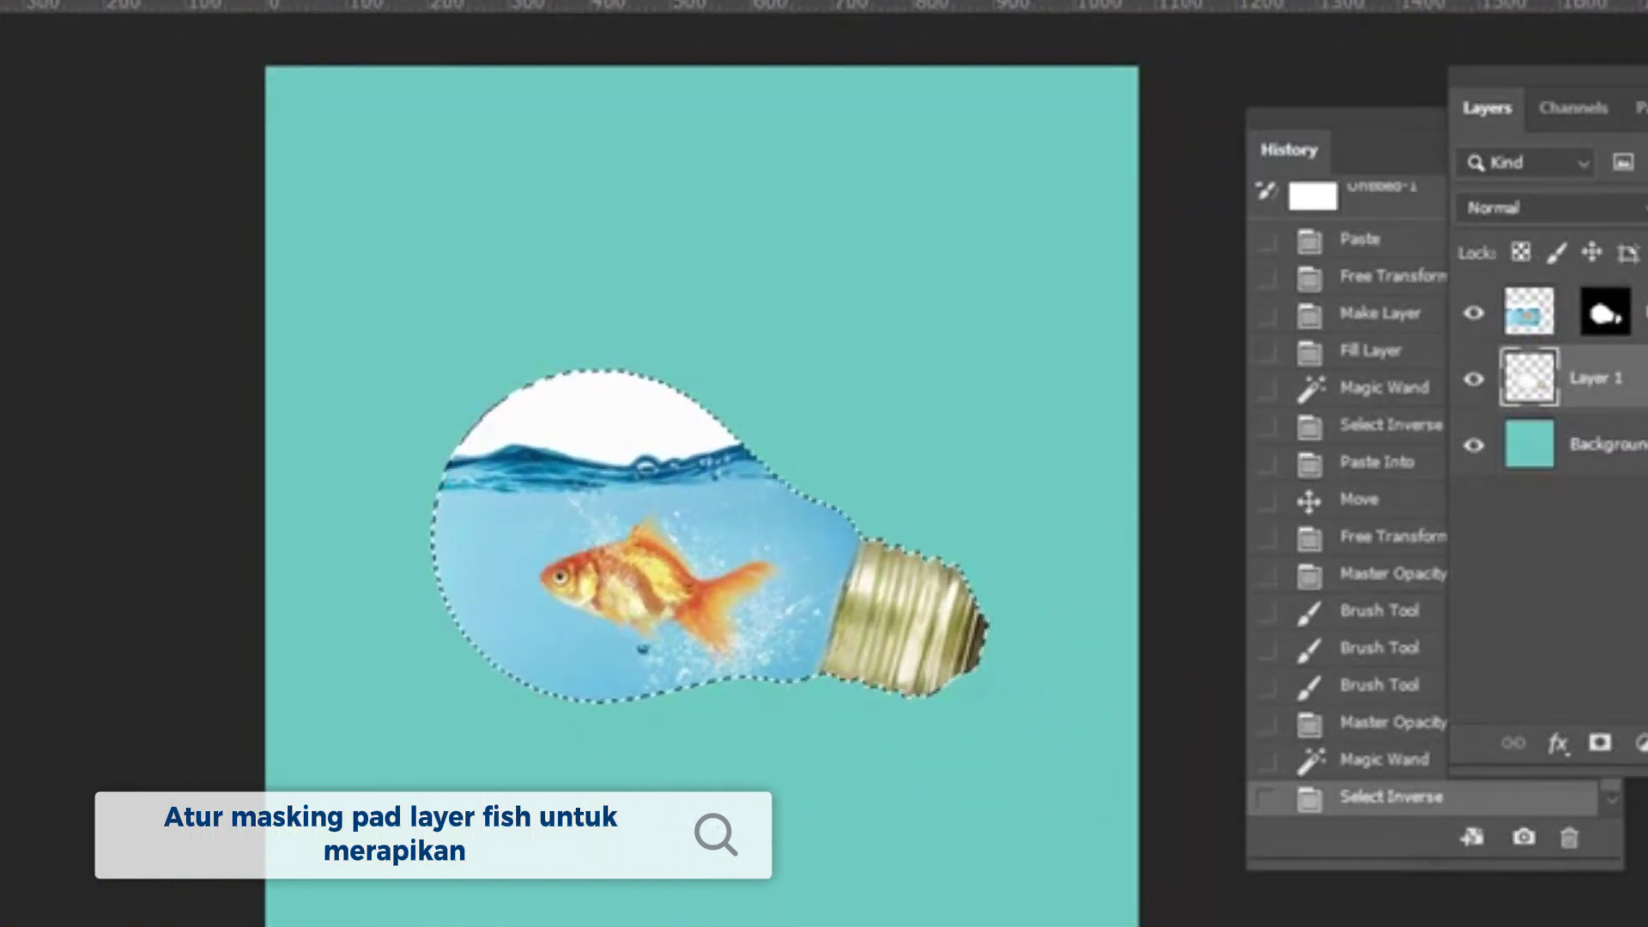
Add a layer named White above Layer 2 and brush soft white along the bulb's lower-left inner edge
left_click(1575, 314)
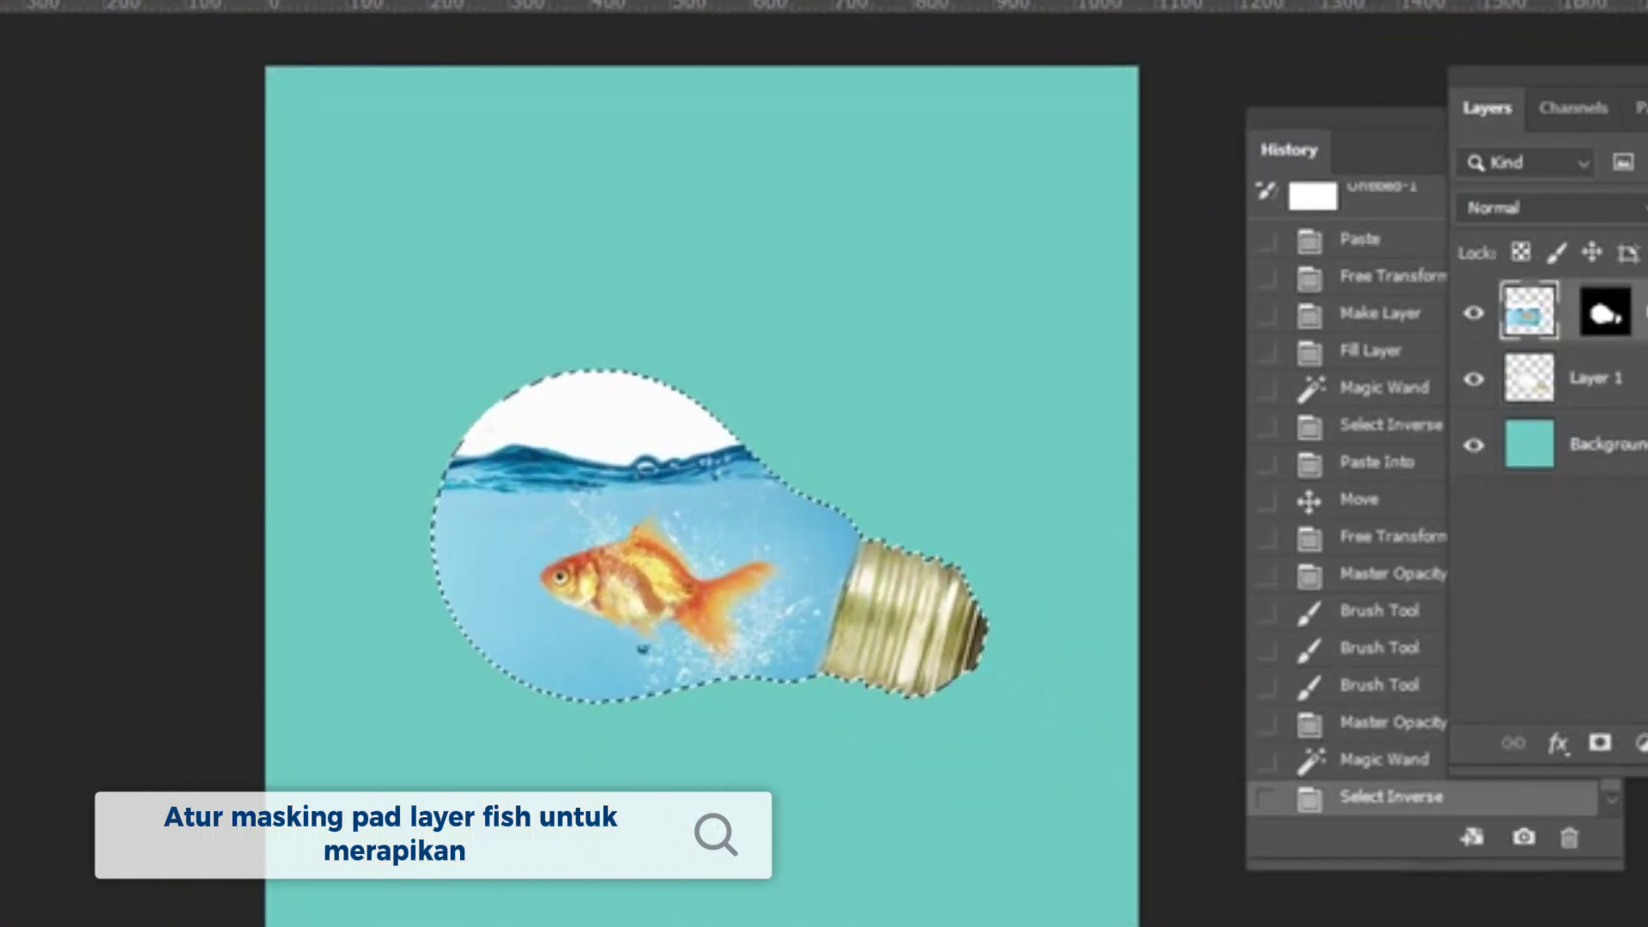
key("ctrl+shift+alt+n")
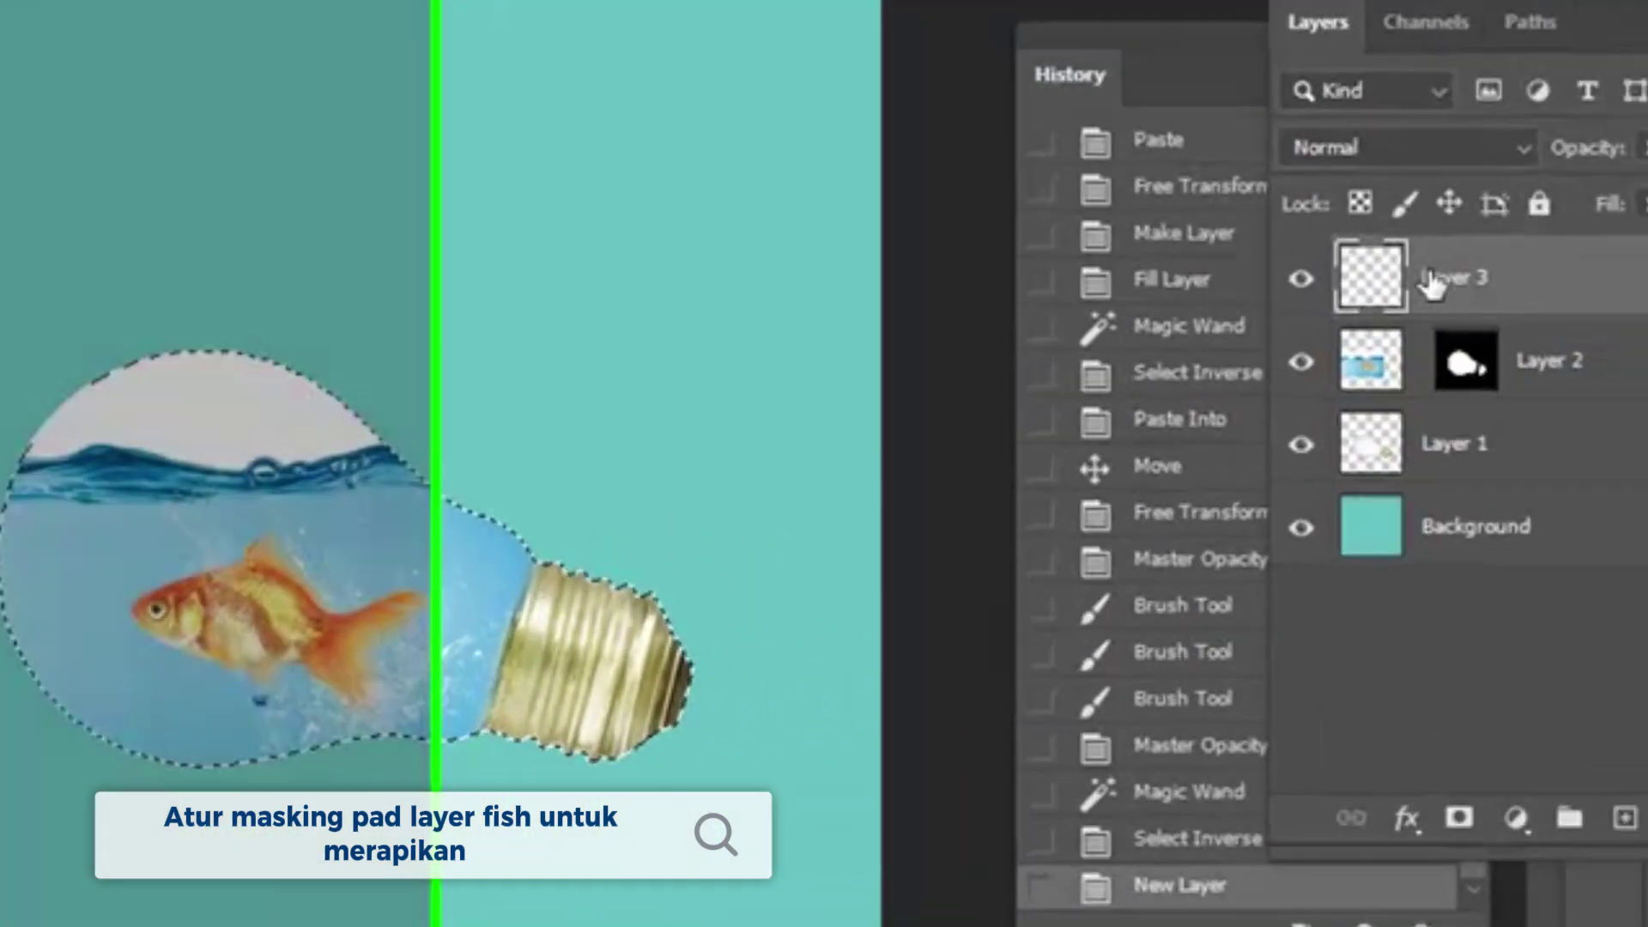
double_click(1432, 279)
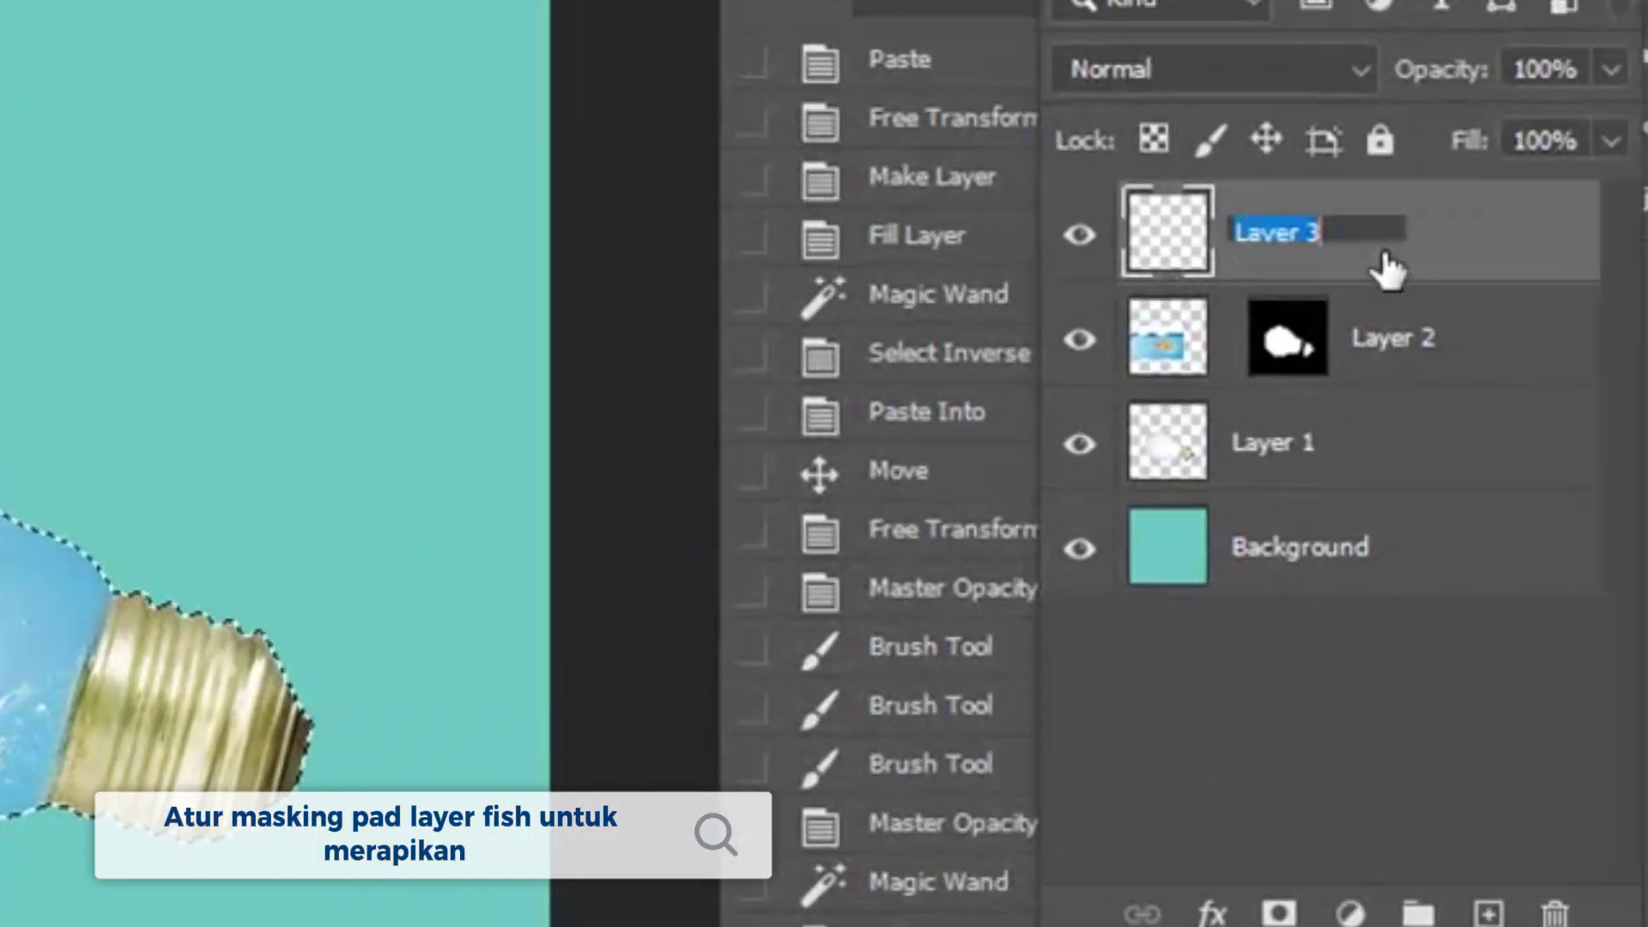
type("Whit")
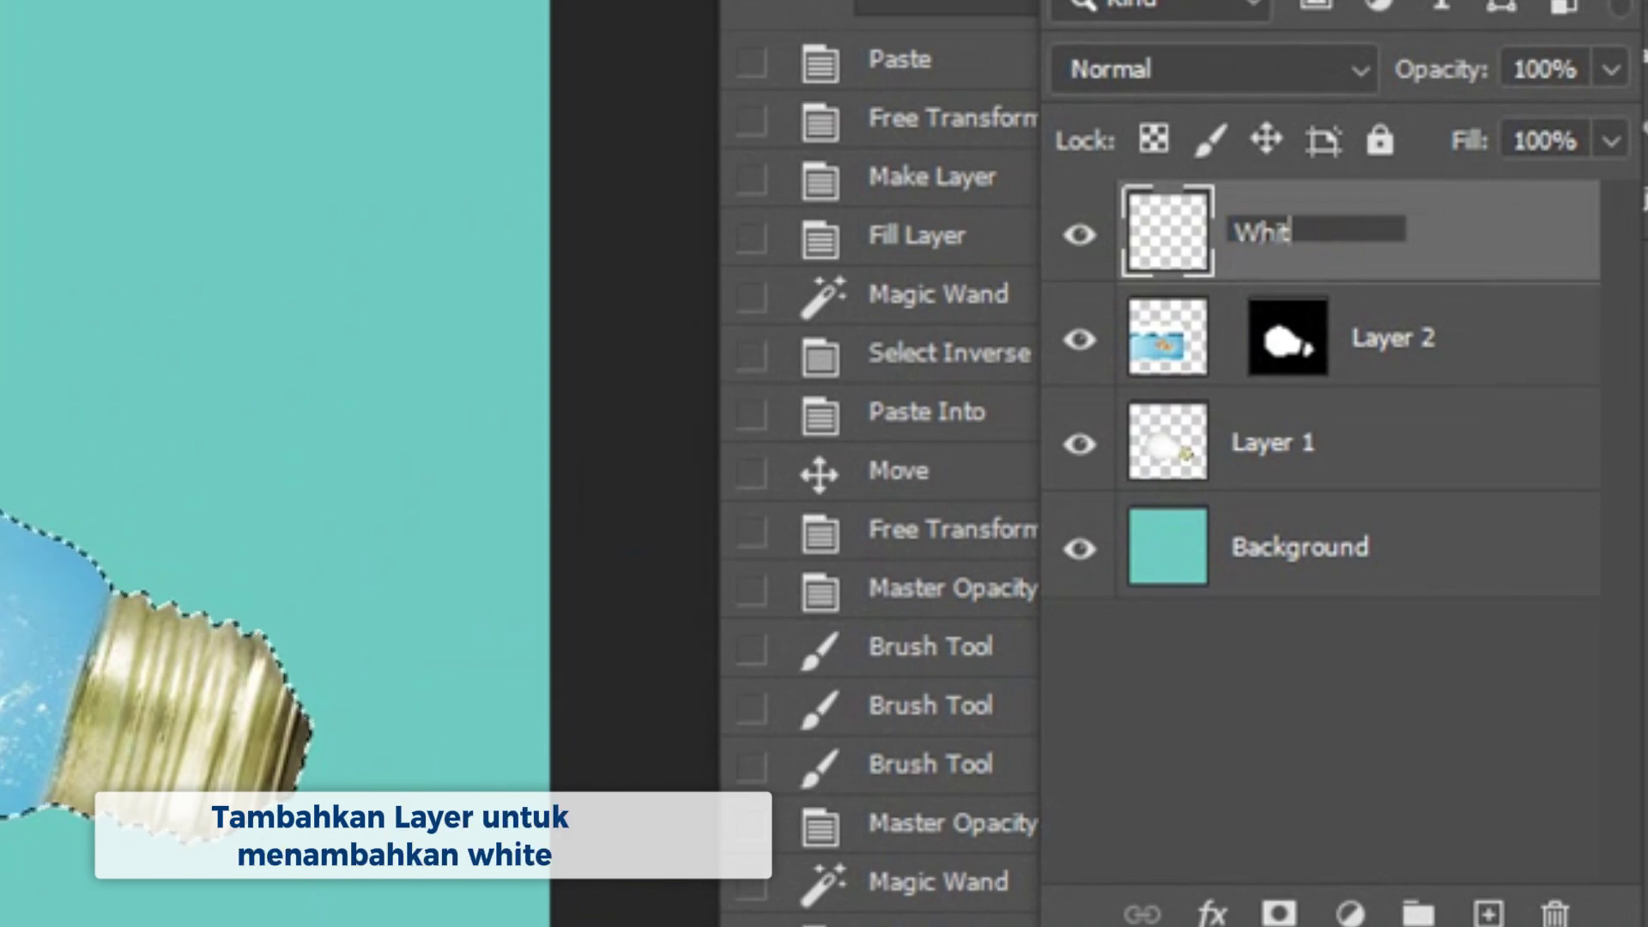
type("e")
key("Return")
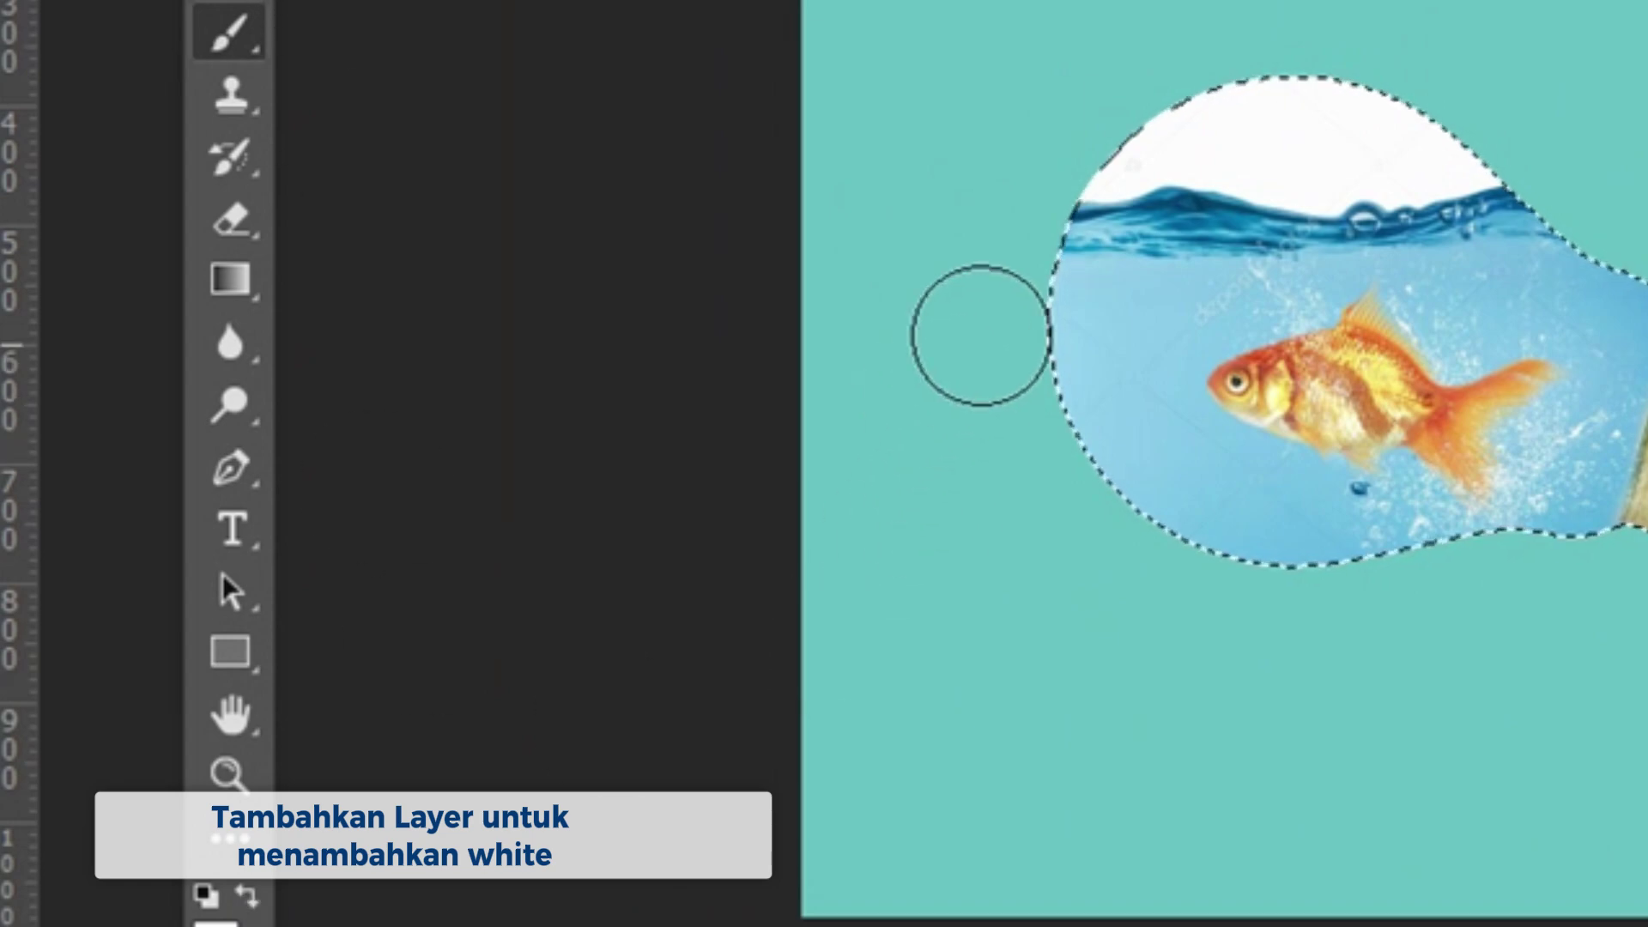
mouse_move(980, 335)
left_mouse_down()
mouse_move(986, 269)
mouse_move(979, 309)
mouse_move(1029, 474)
mouse_move(1125, 577)
mouse_move(1320, 585)
left_mouse_up()
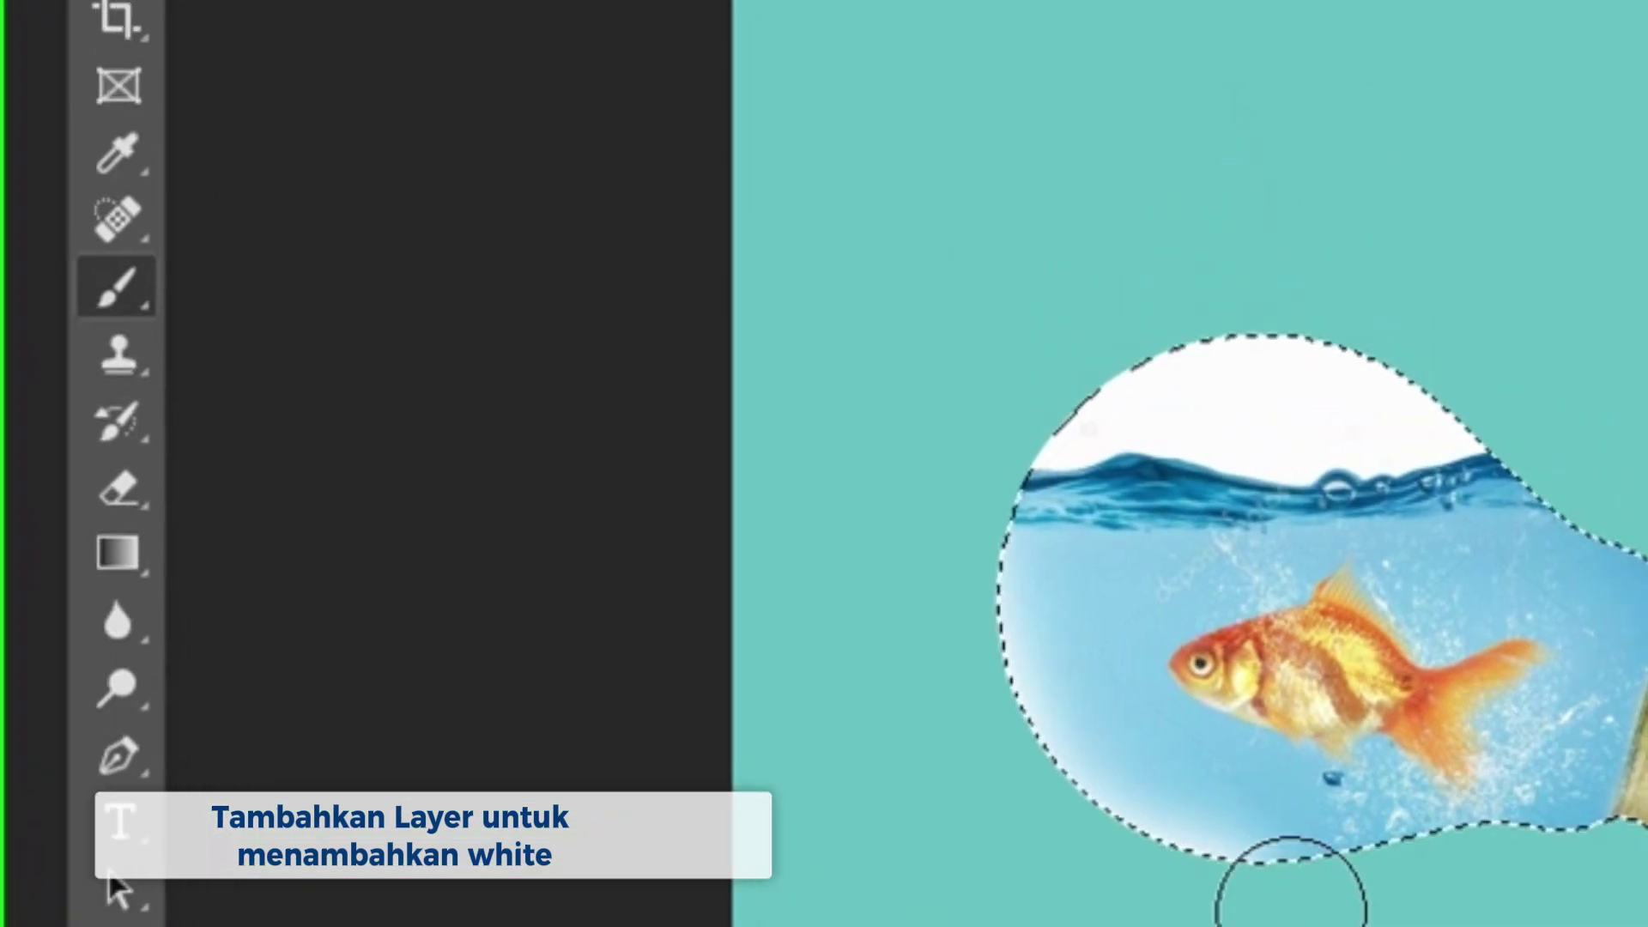
mouse_move(1290, 912)
left_mouse_down()
mouse_move(1412, 899)
mouse_move(1529, 905)
mouse_move(1571, 926)
left_mouse_up()
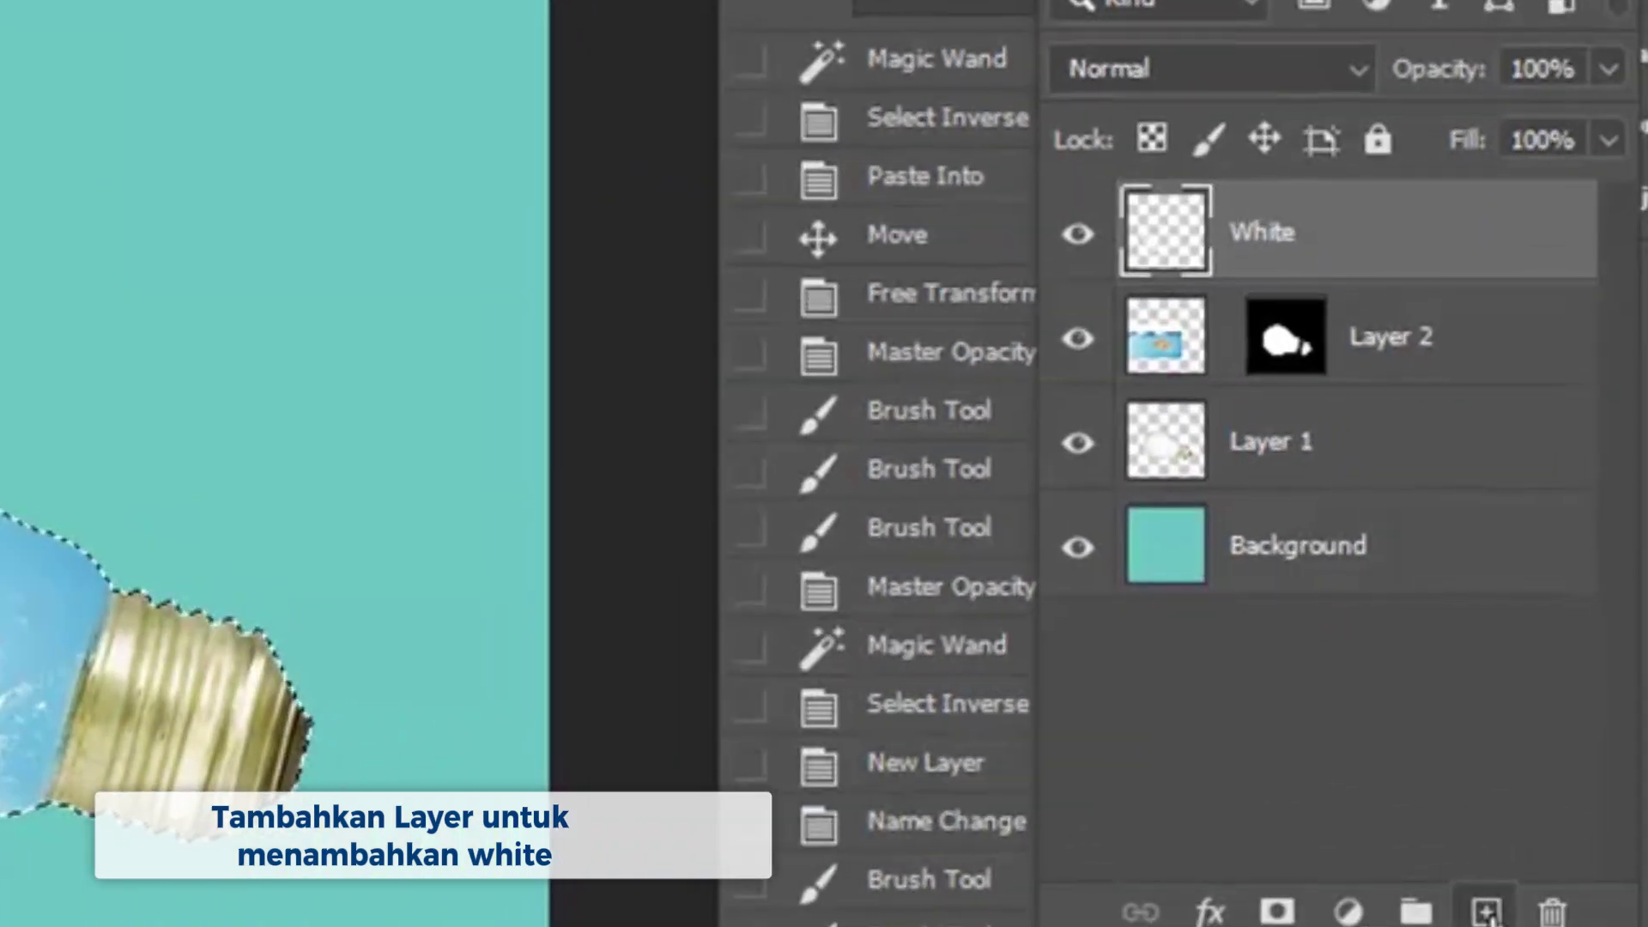
Add a new layer named Black above the White layer
left_click(1579, 848)
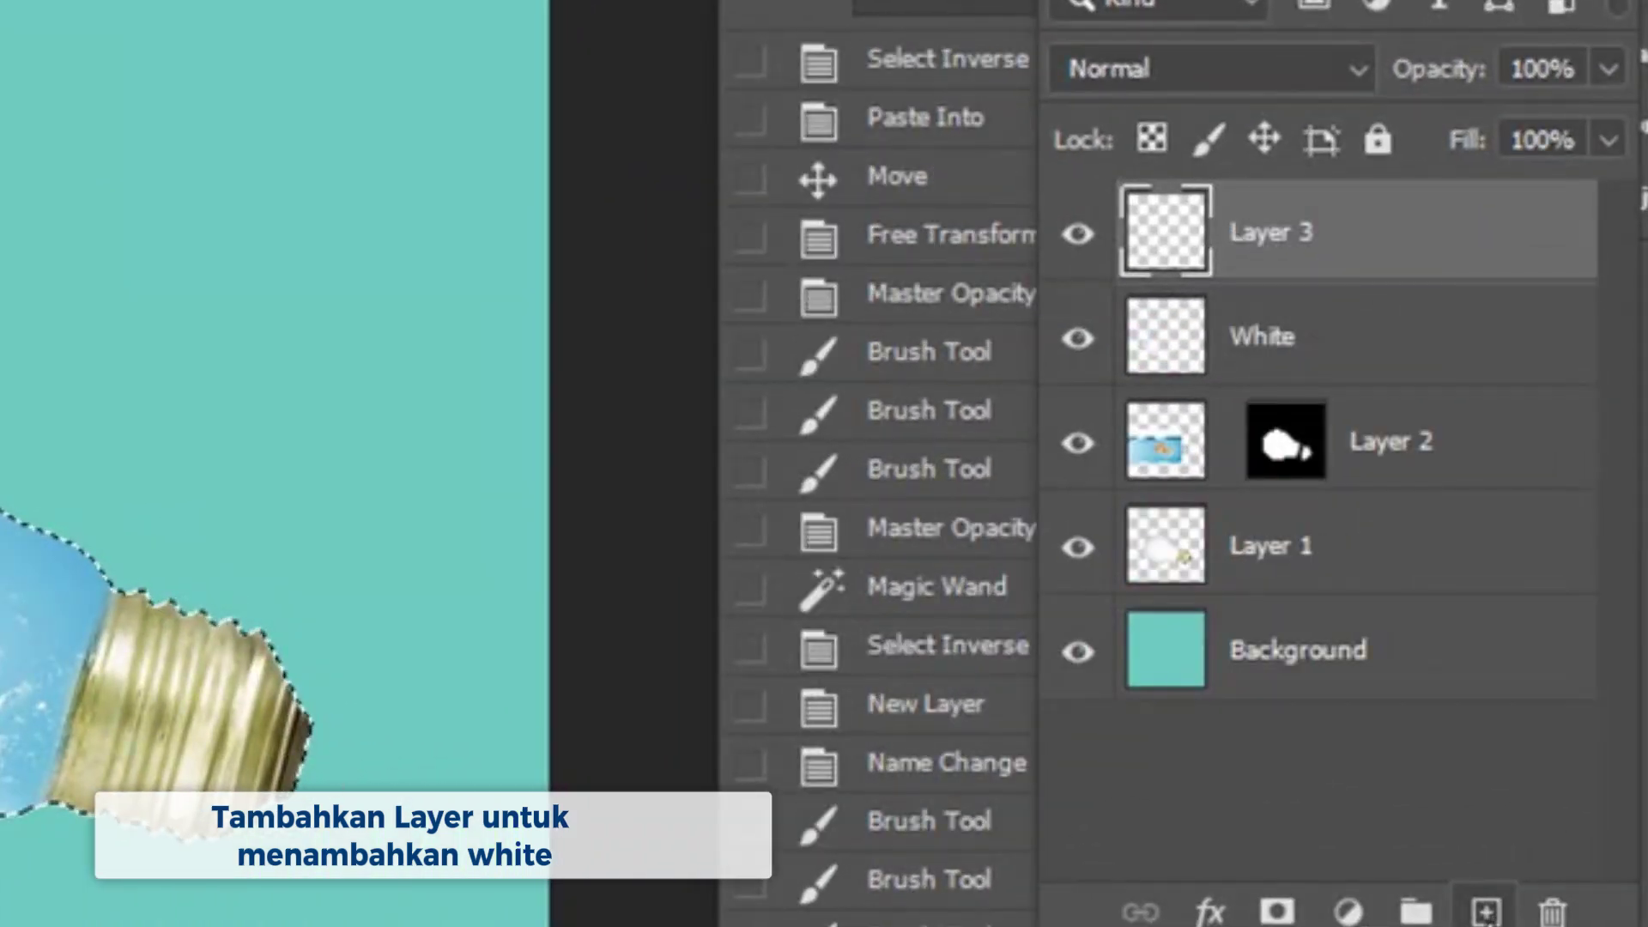
double_click(1279, 231)
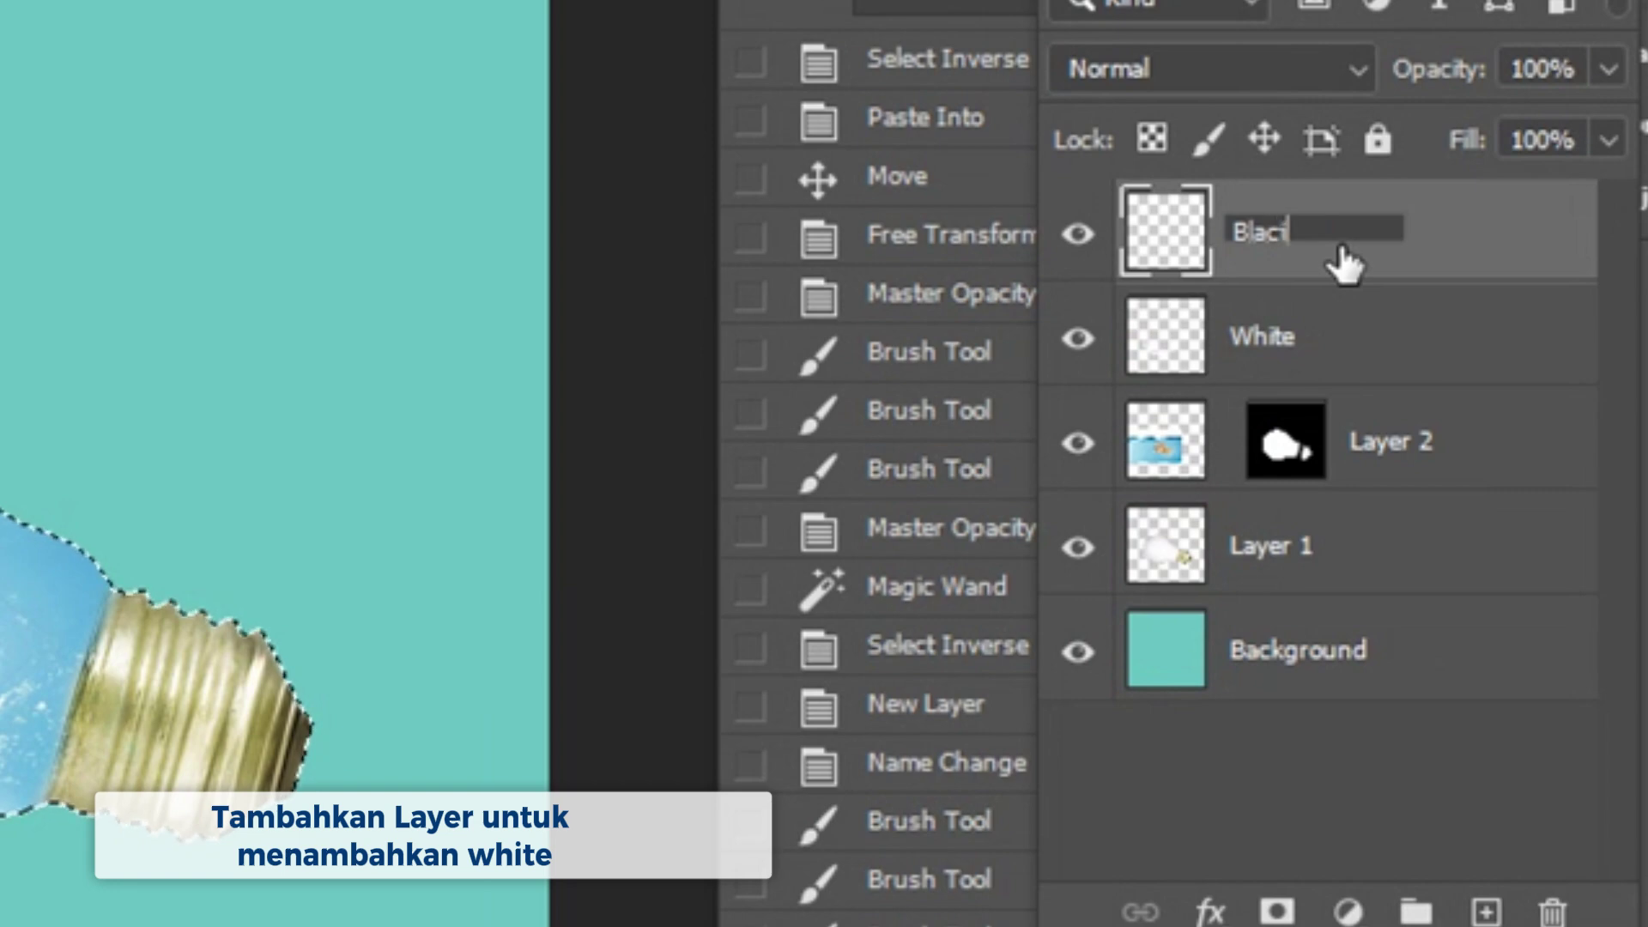
type("Black")
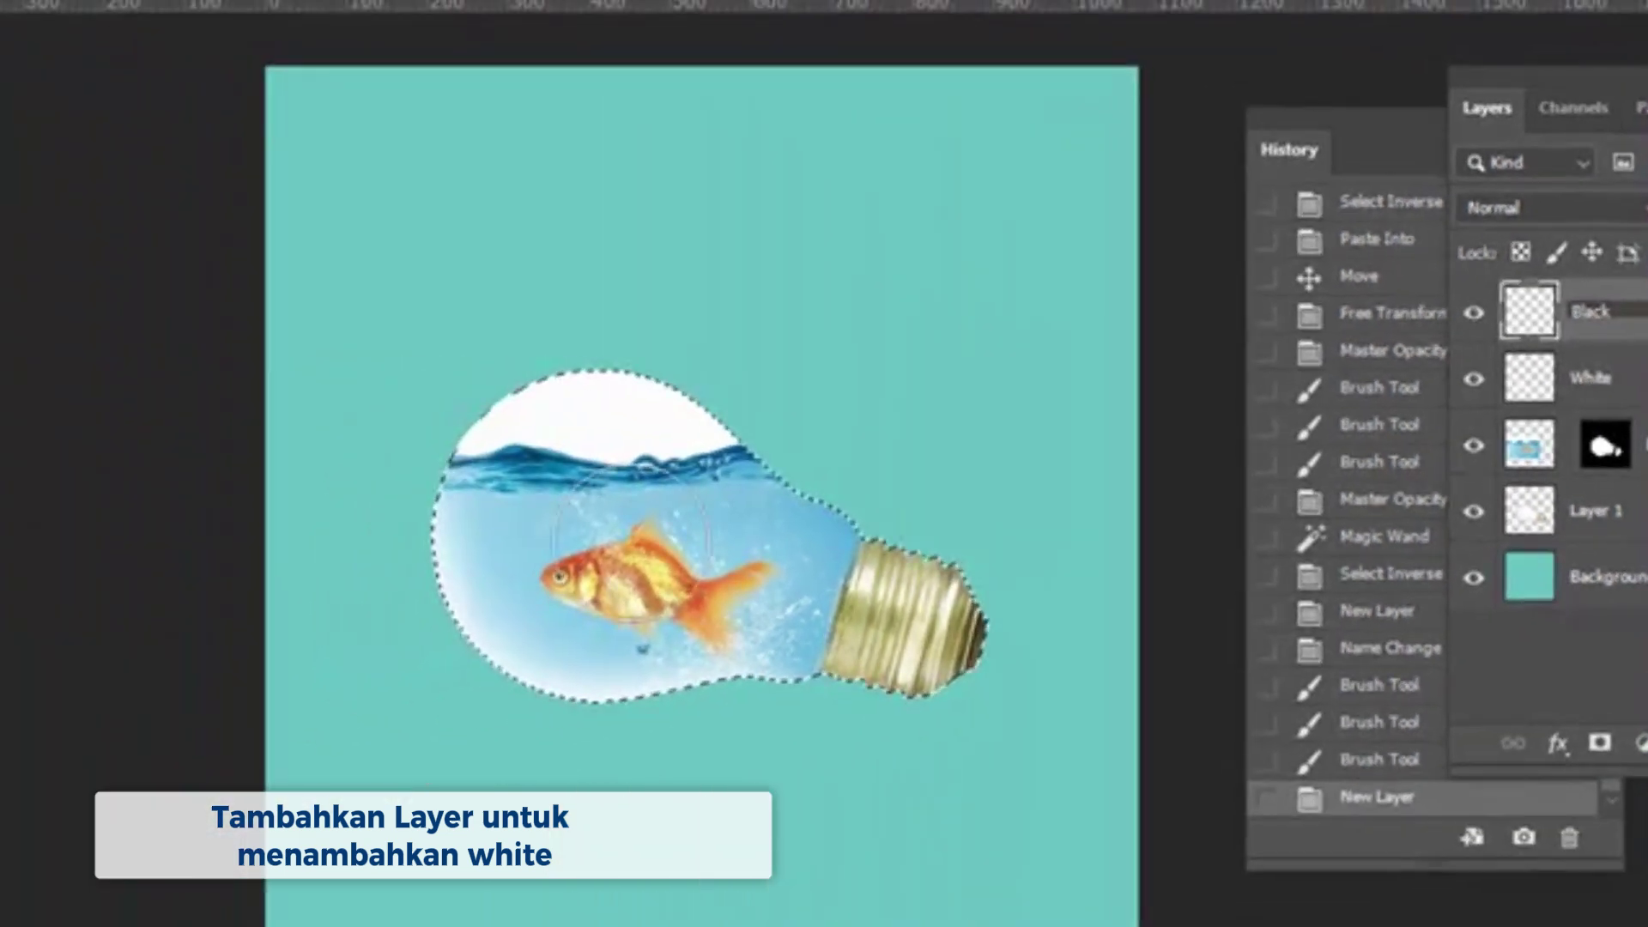
key("Return")
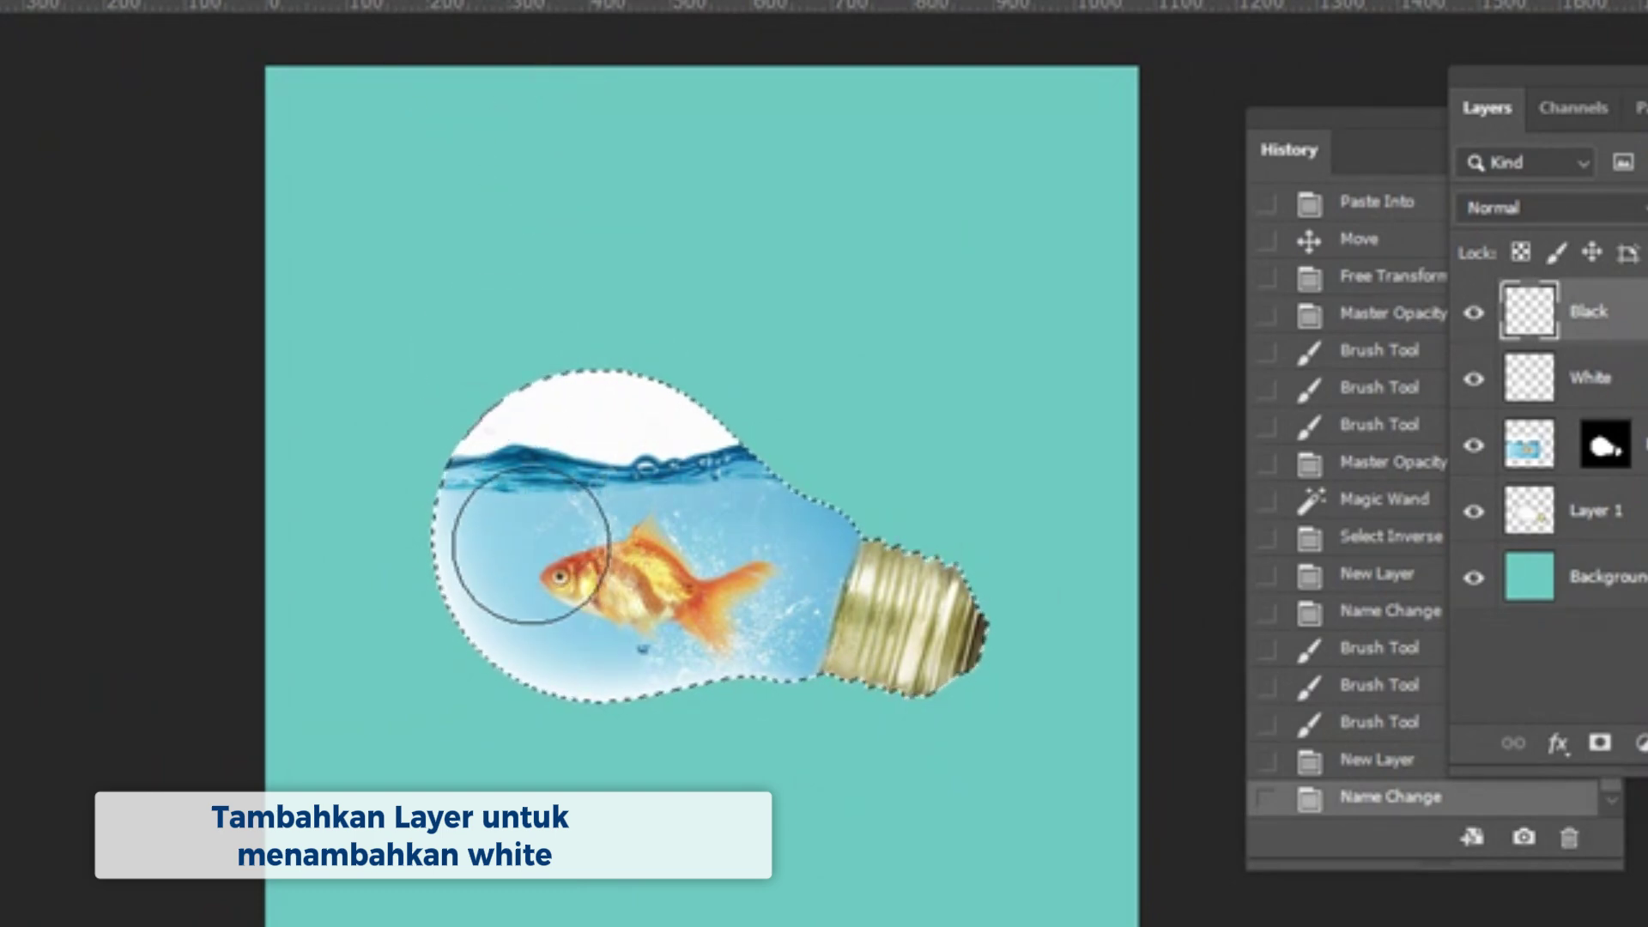
Brush soft black shading inside the bulb's lower-left edge on the Black layer and trim it with the Eraser
key("bracketleft")
key("bracketleft")
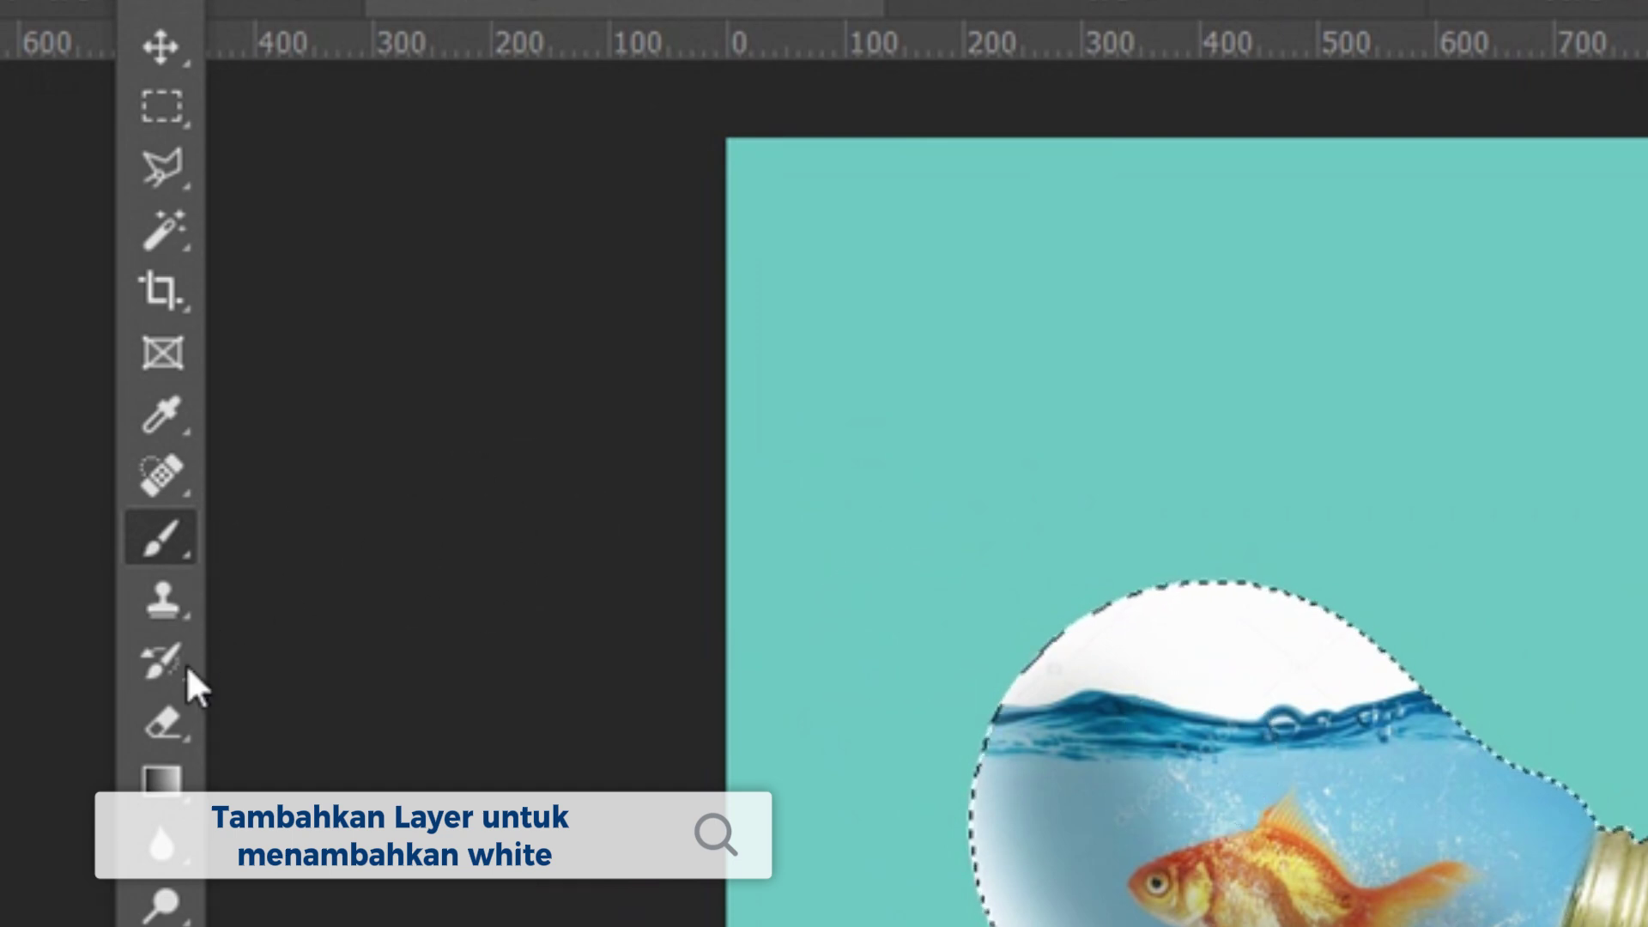
key("e")
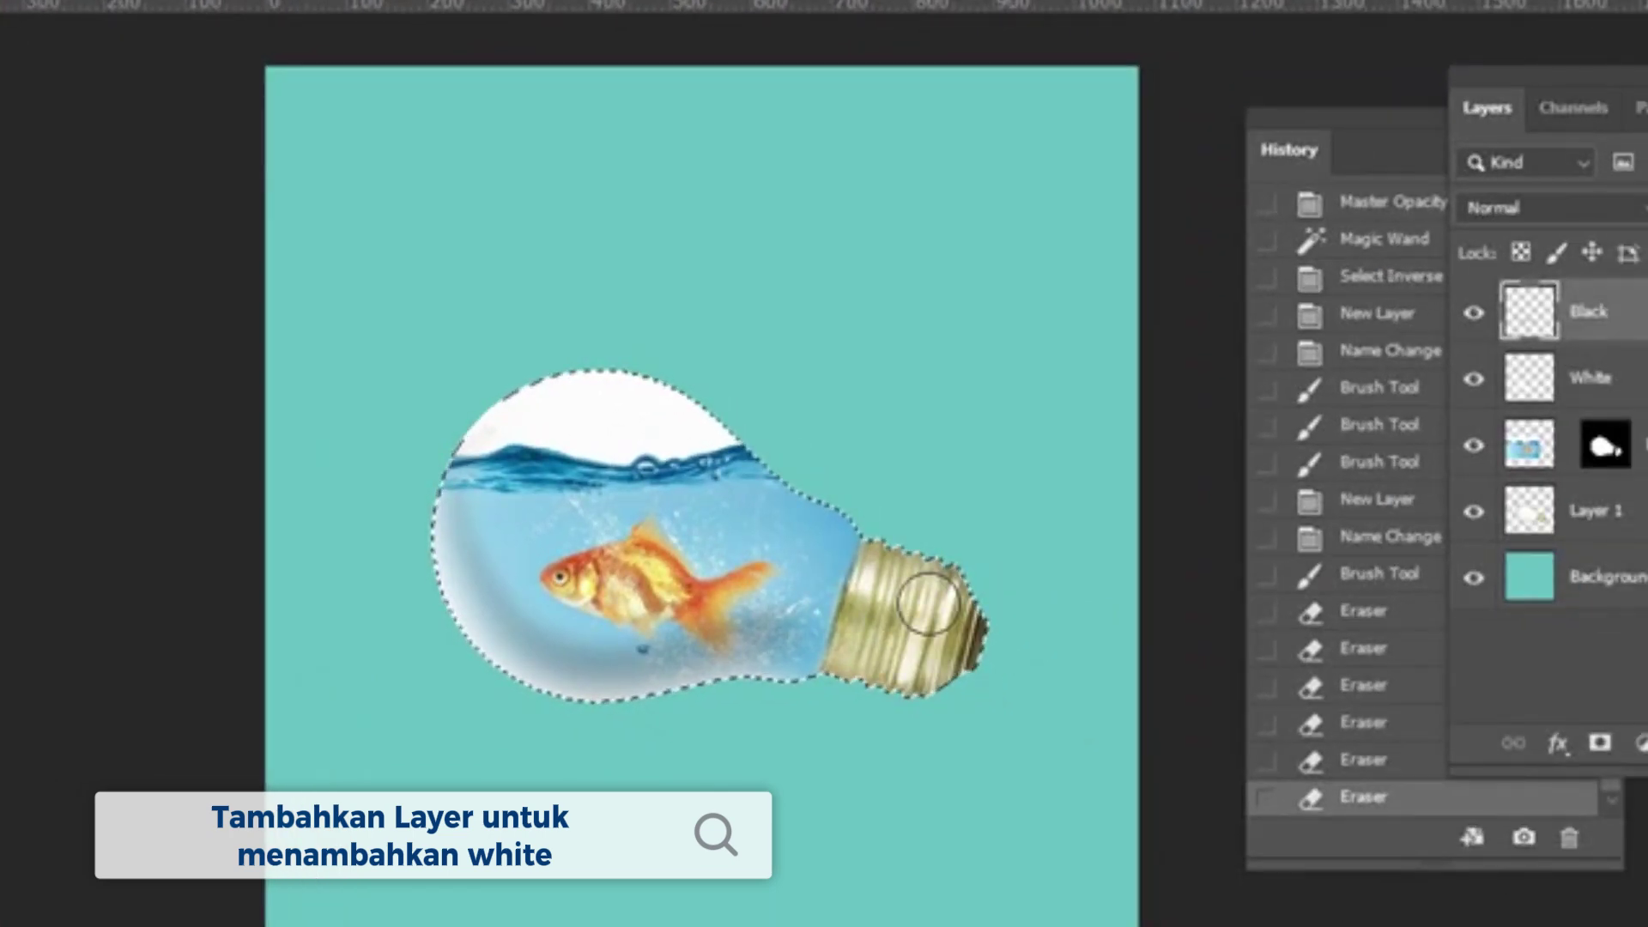
Refine the bulb's highlights and shading with more soft brush strokes on the White and Black layers
left_click(1616, 380)
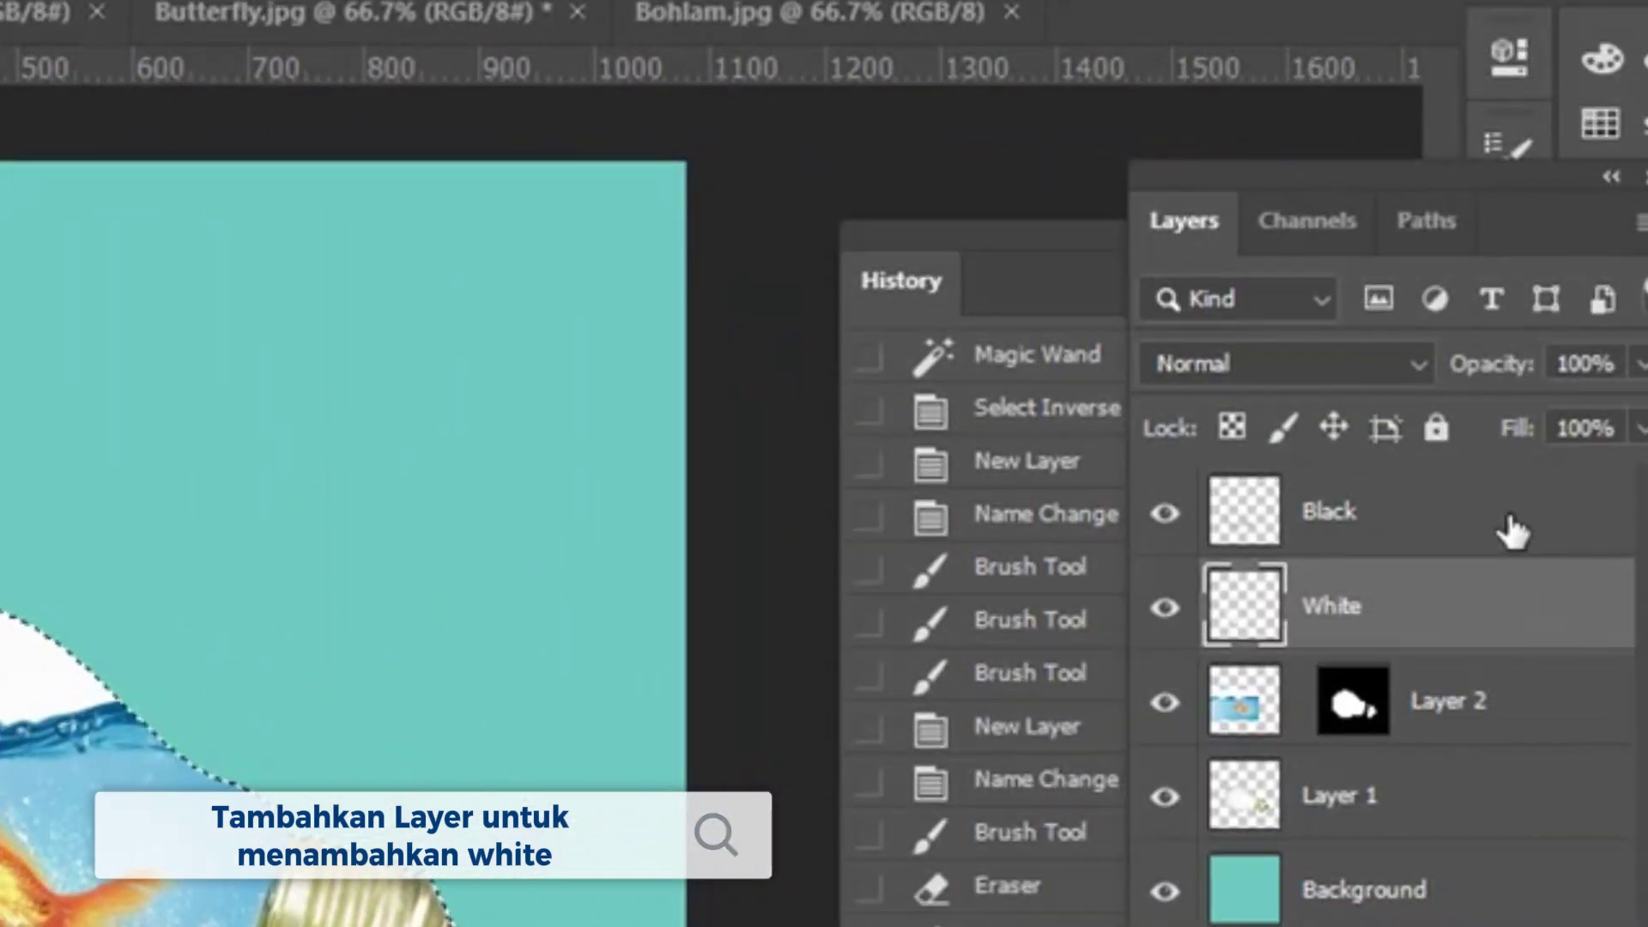
left_click(1490, 554)
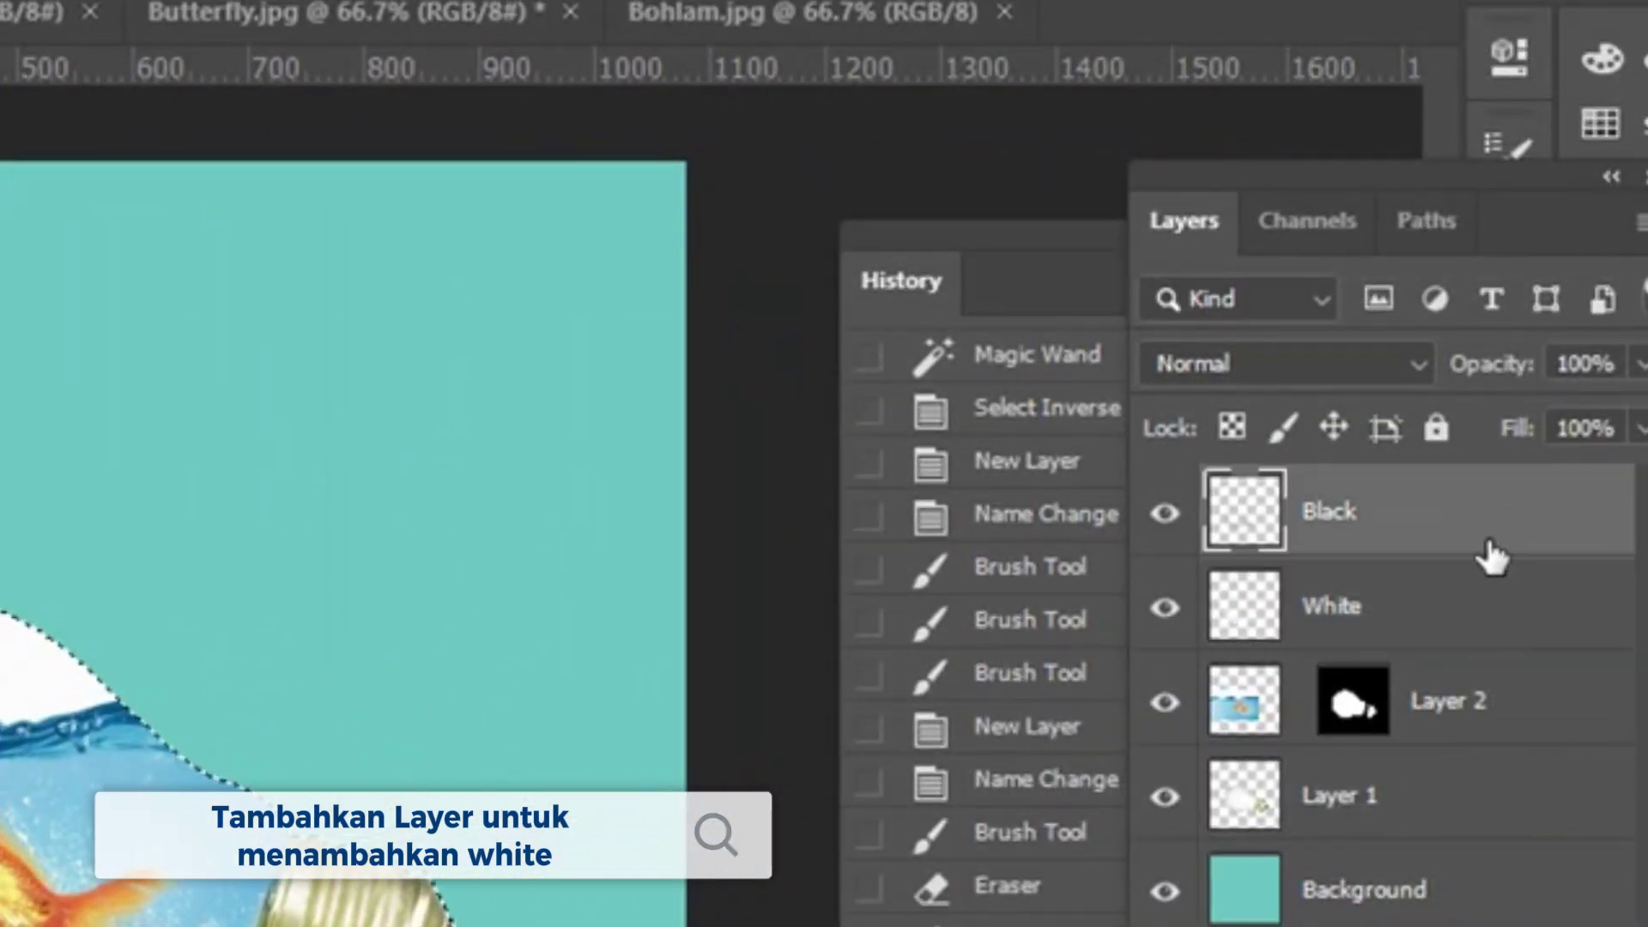
left_click(1453, 608)
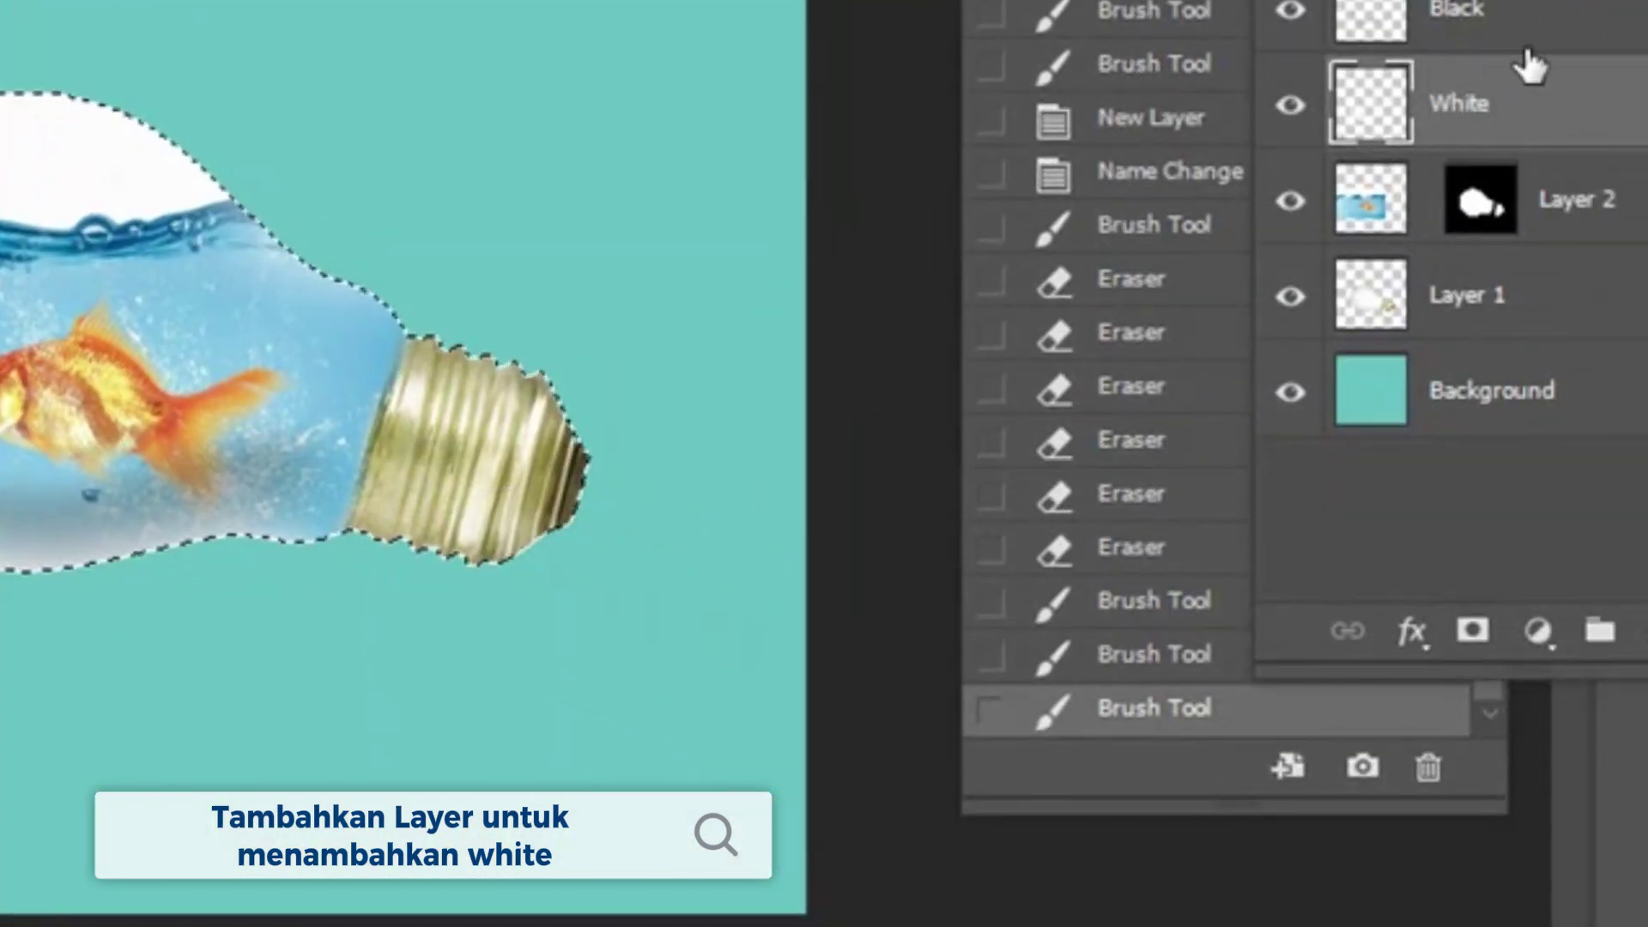
left_click(1459, 17)
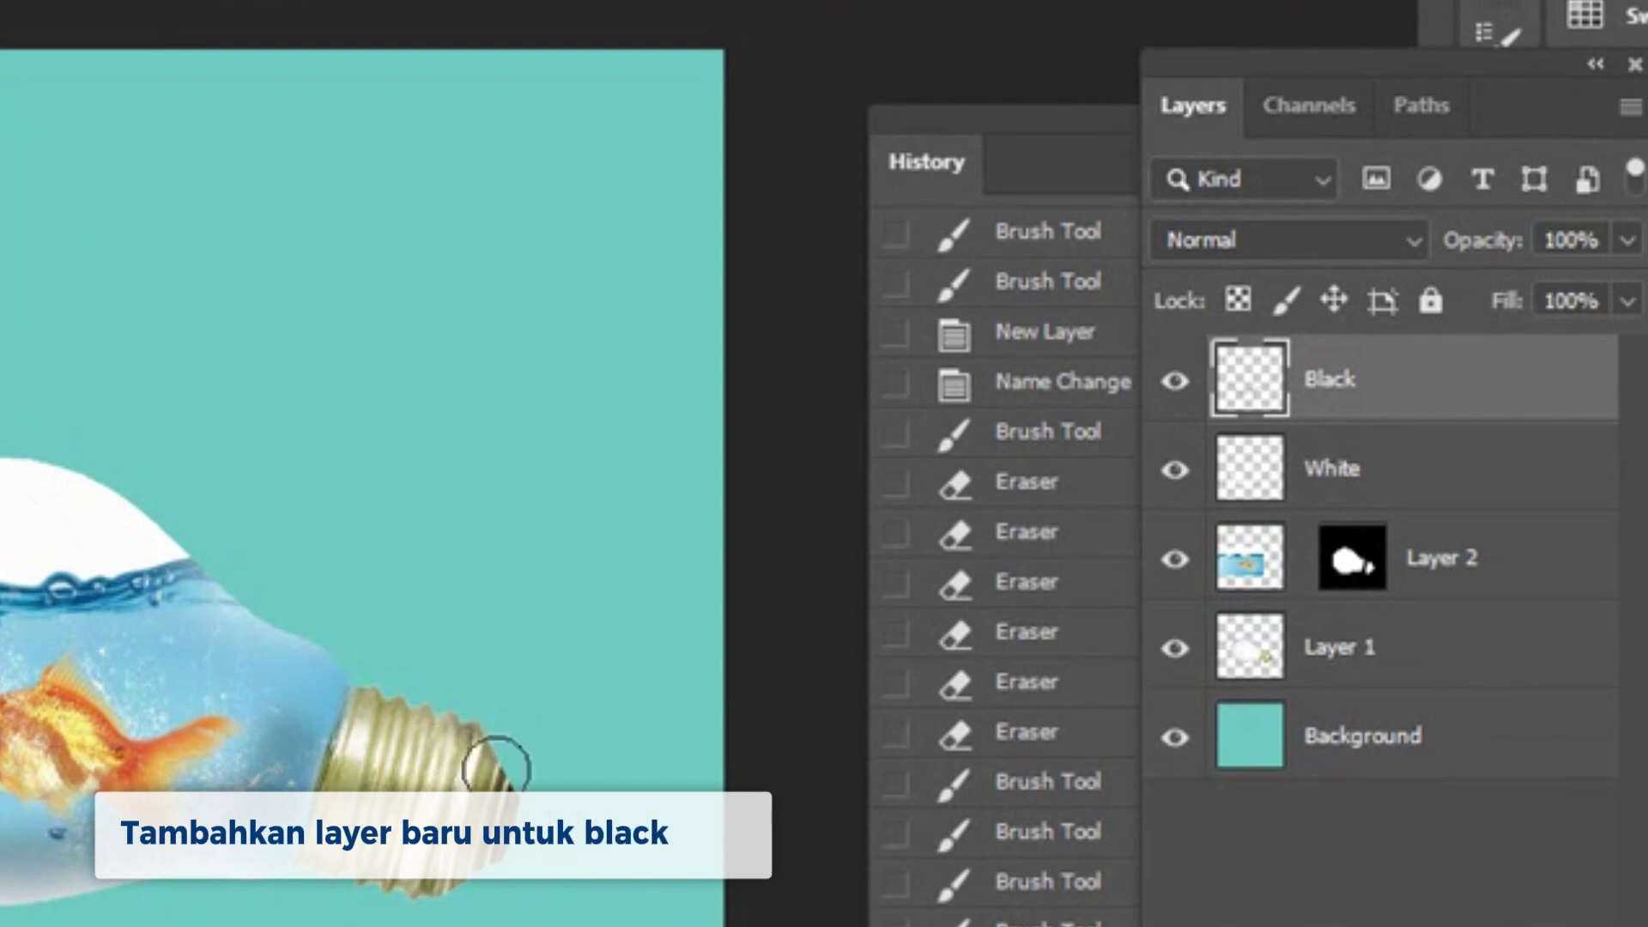
Clear the bulb selection and set the blend mode of Layer 2 to Multiply
left_click(1262, 571)
left_click(1317, 244)
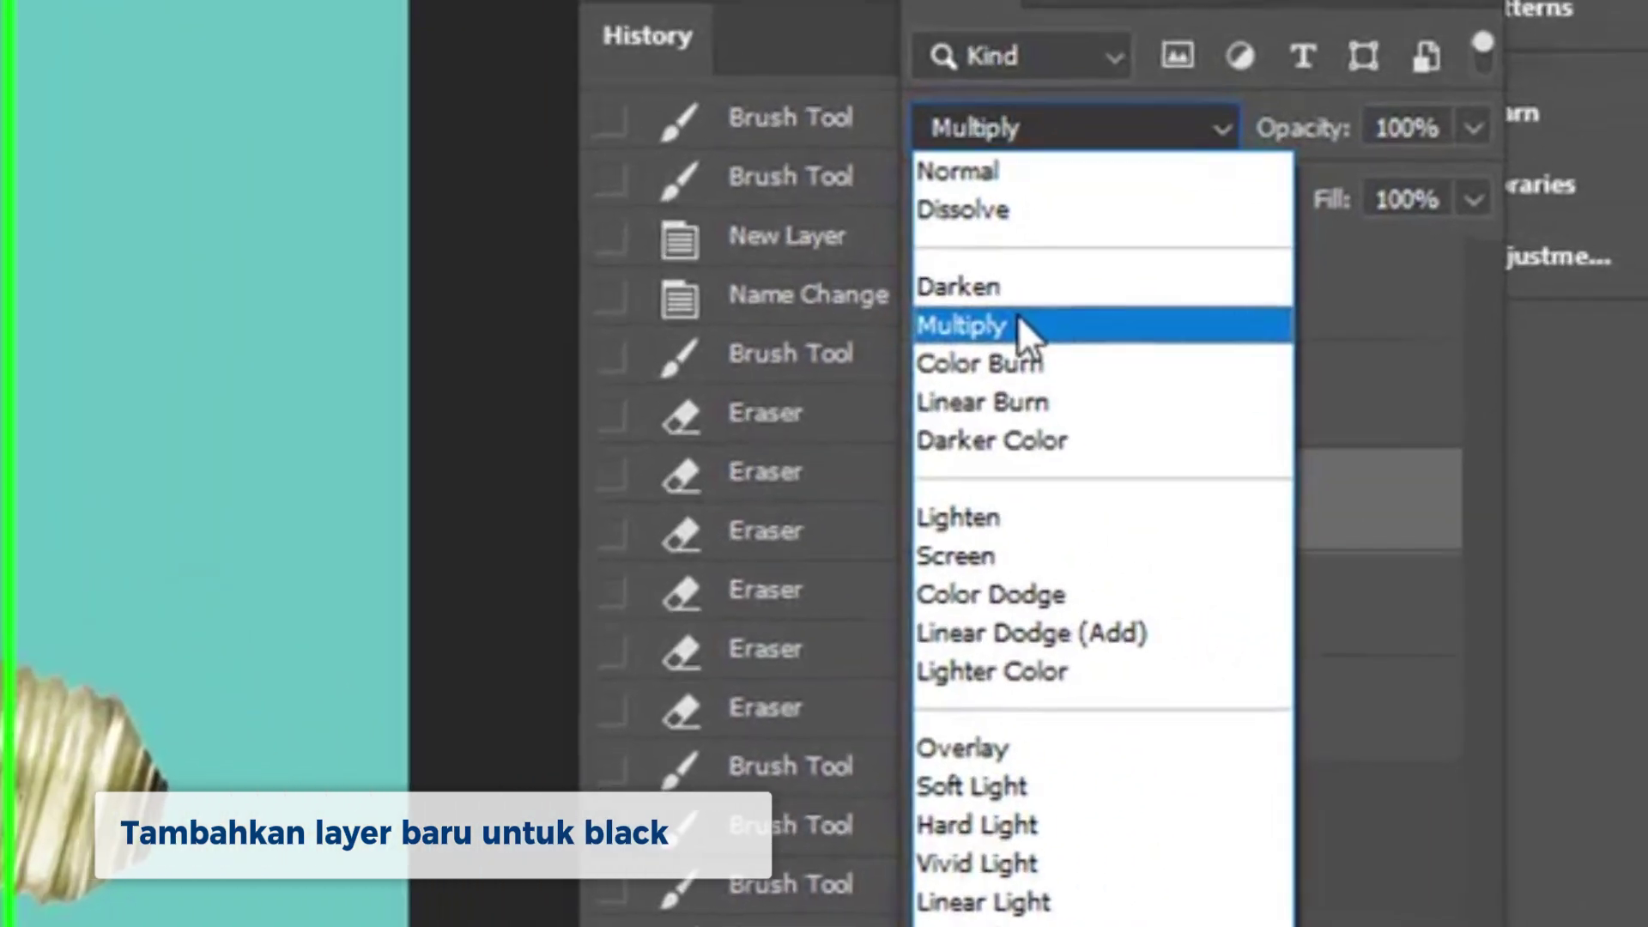
left_click(1245, 408)
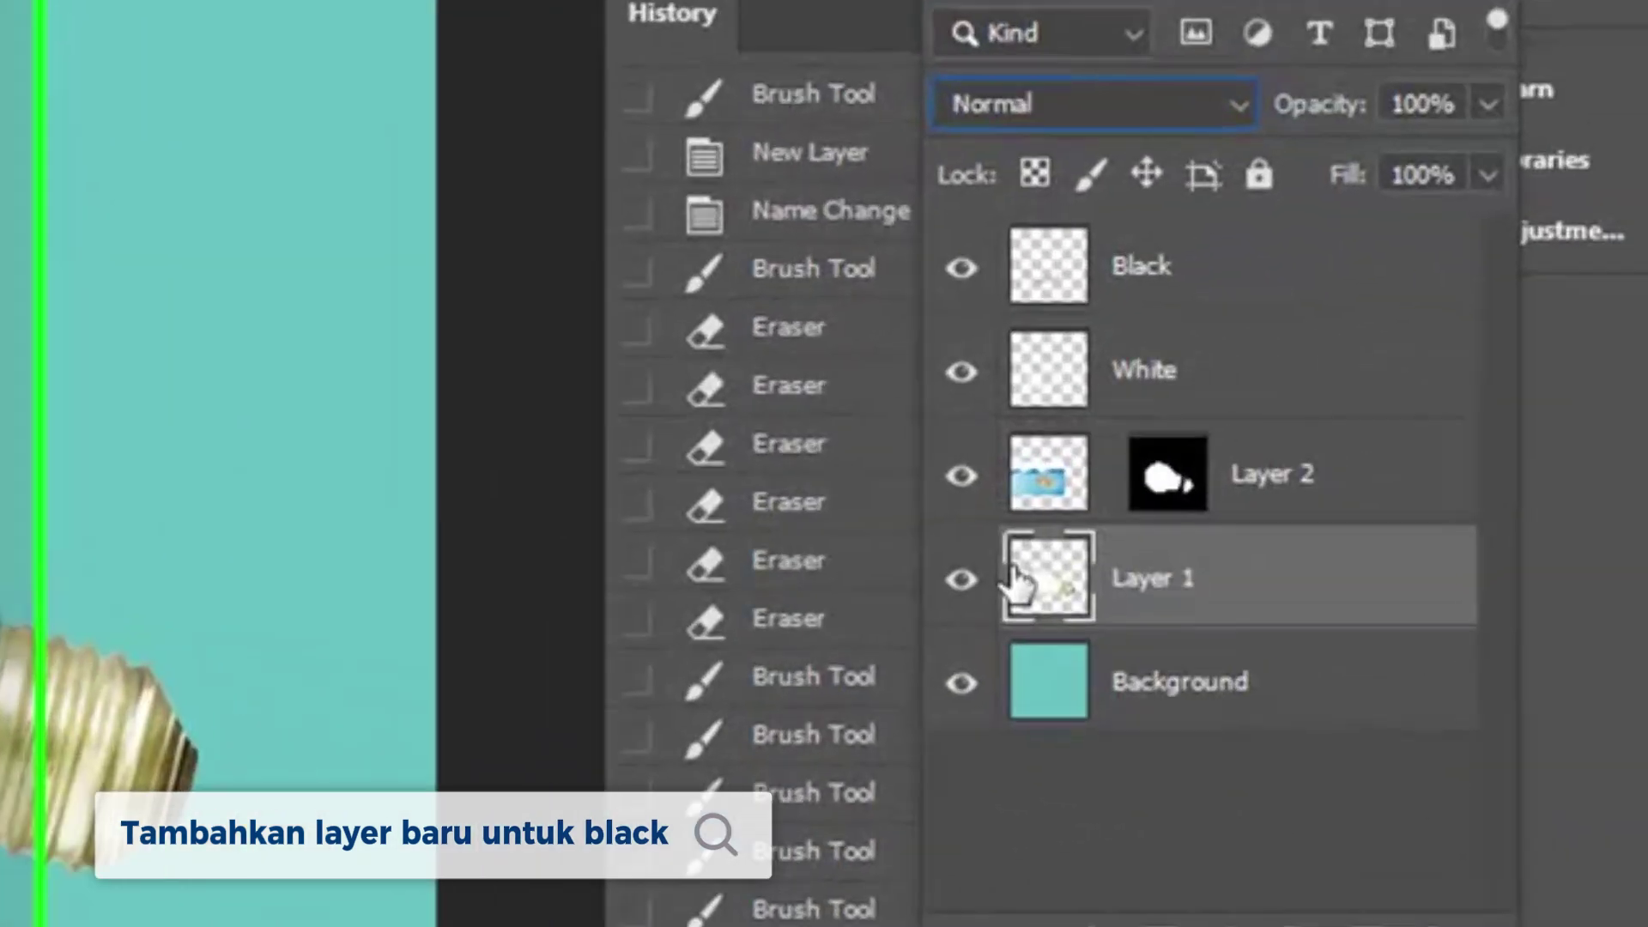
Duplicate Layer 1 and place the copy directly below the original, above the Background layer
left_click_drag(1584, 511, 1647, 558)
left_click_drag(1111, 659, 1112, 923)
left_click_drag(1236, 601, 1177, 747)
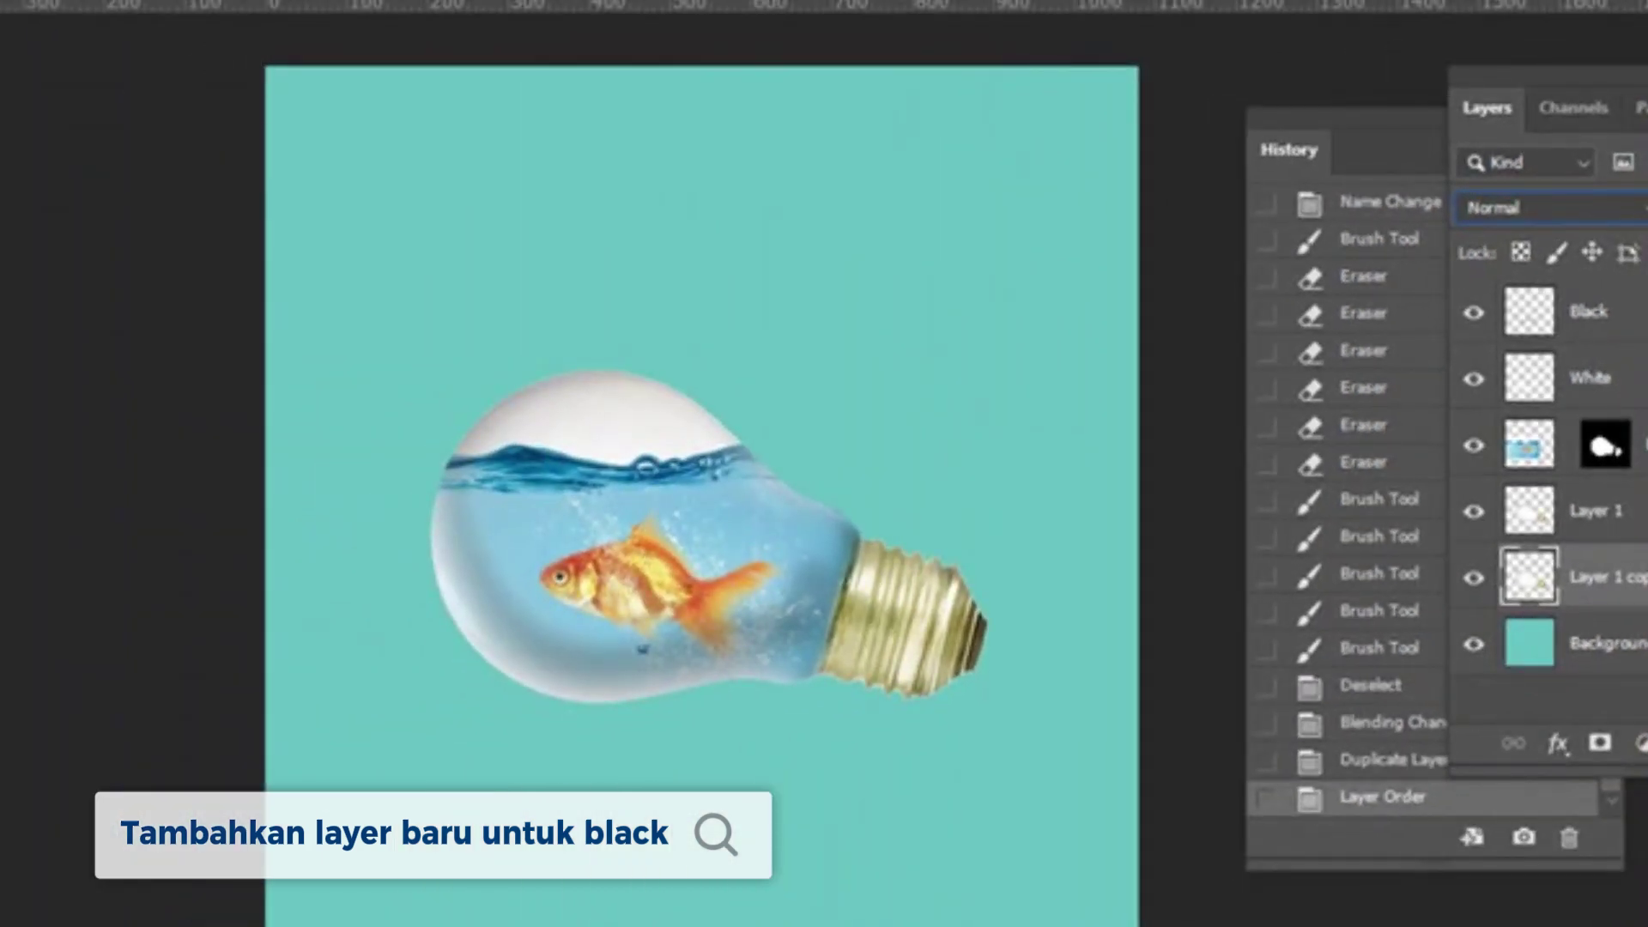
Flip Layer 1 copy vertically and move it down so it mirrors the bulb directly beneath the original
key("alt+e")
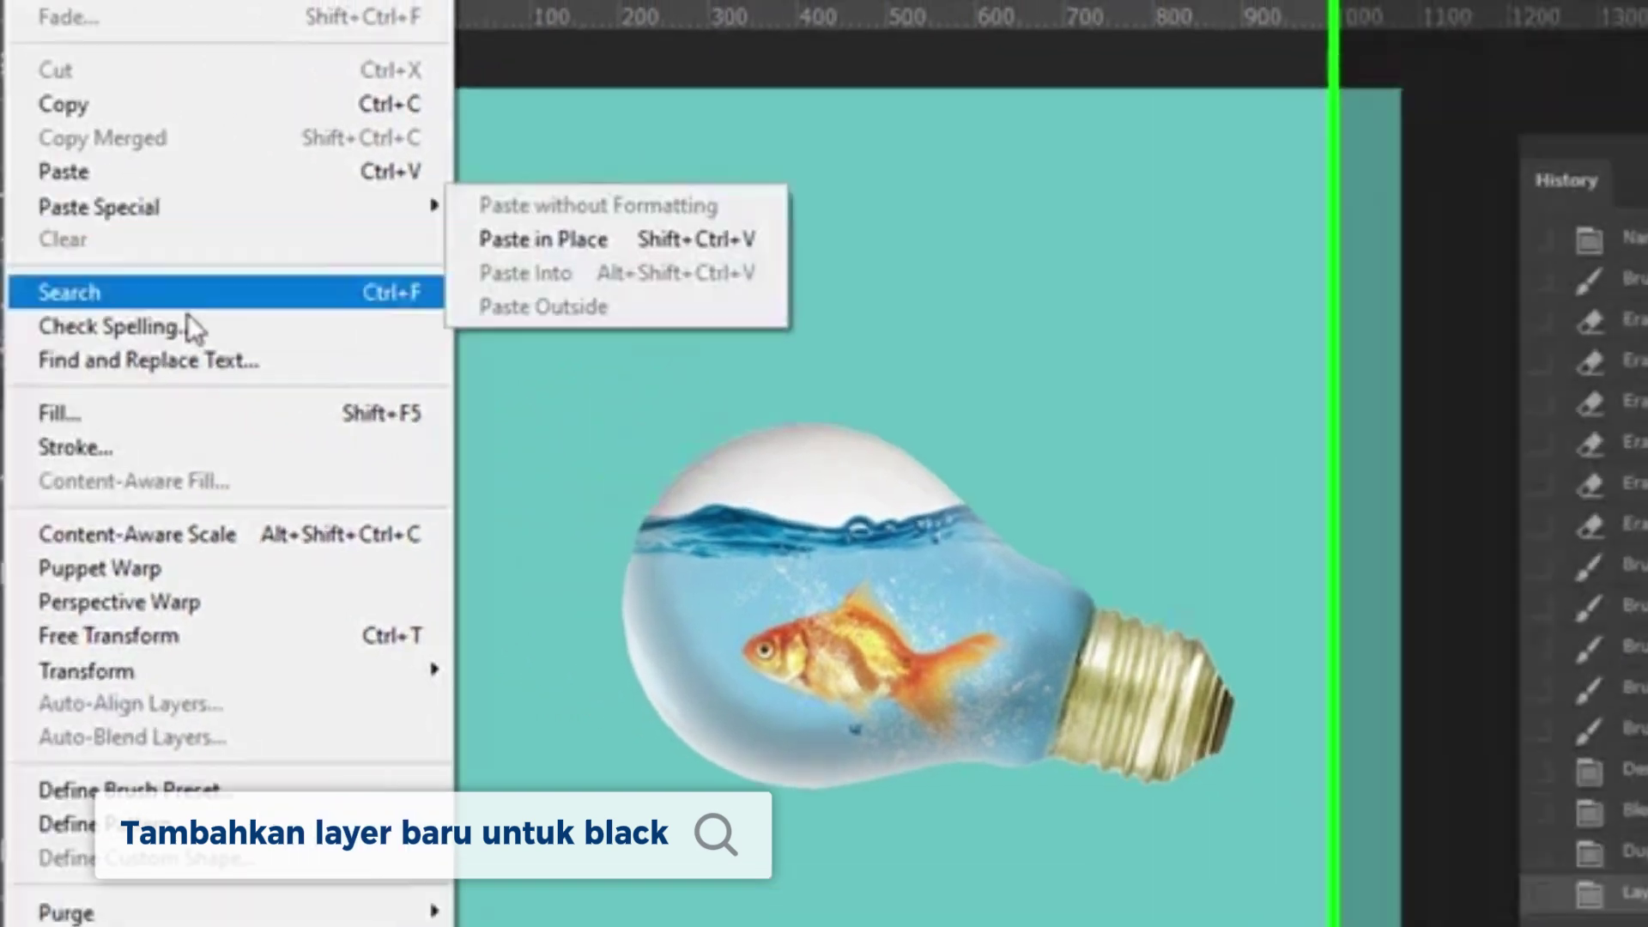
key("Escape")
key("alt+e")
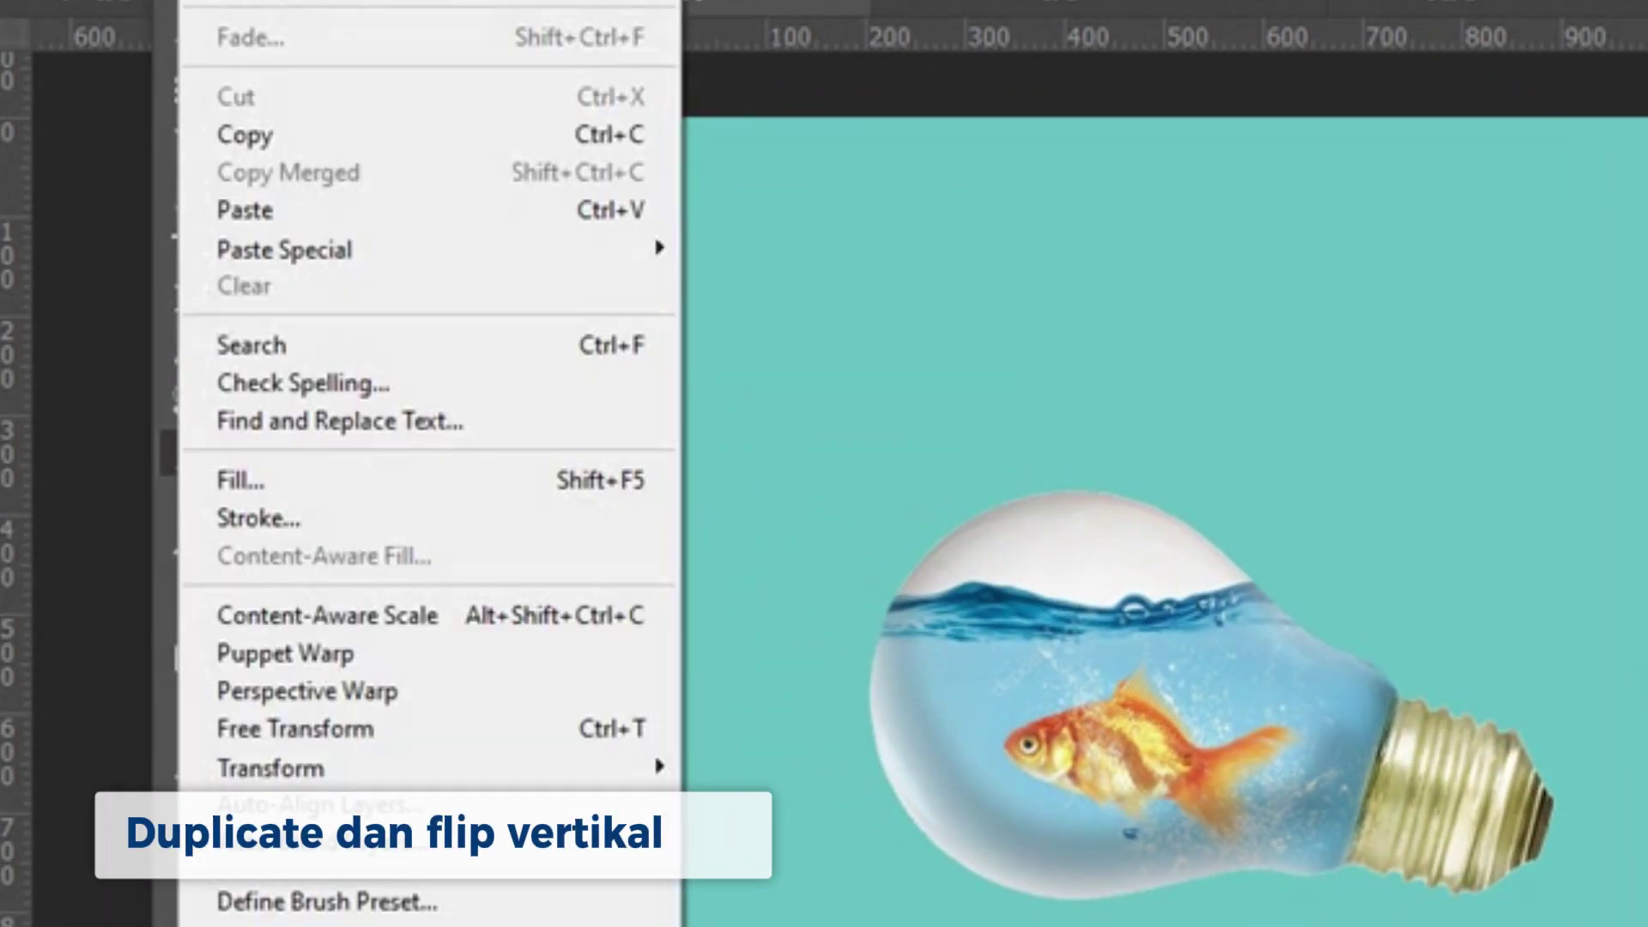
mouse_move(464, 774)
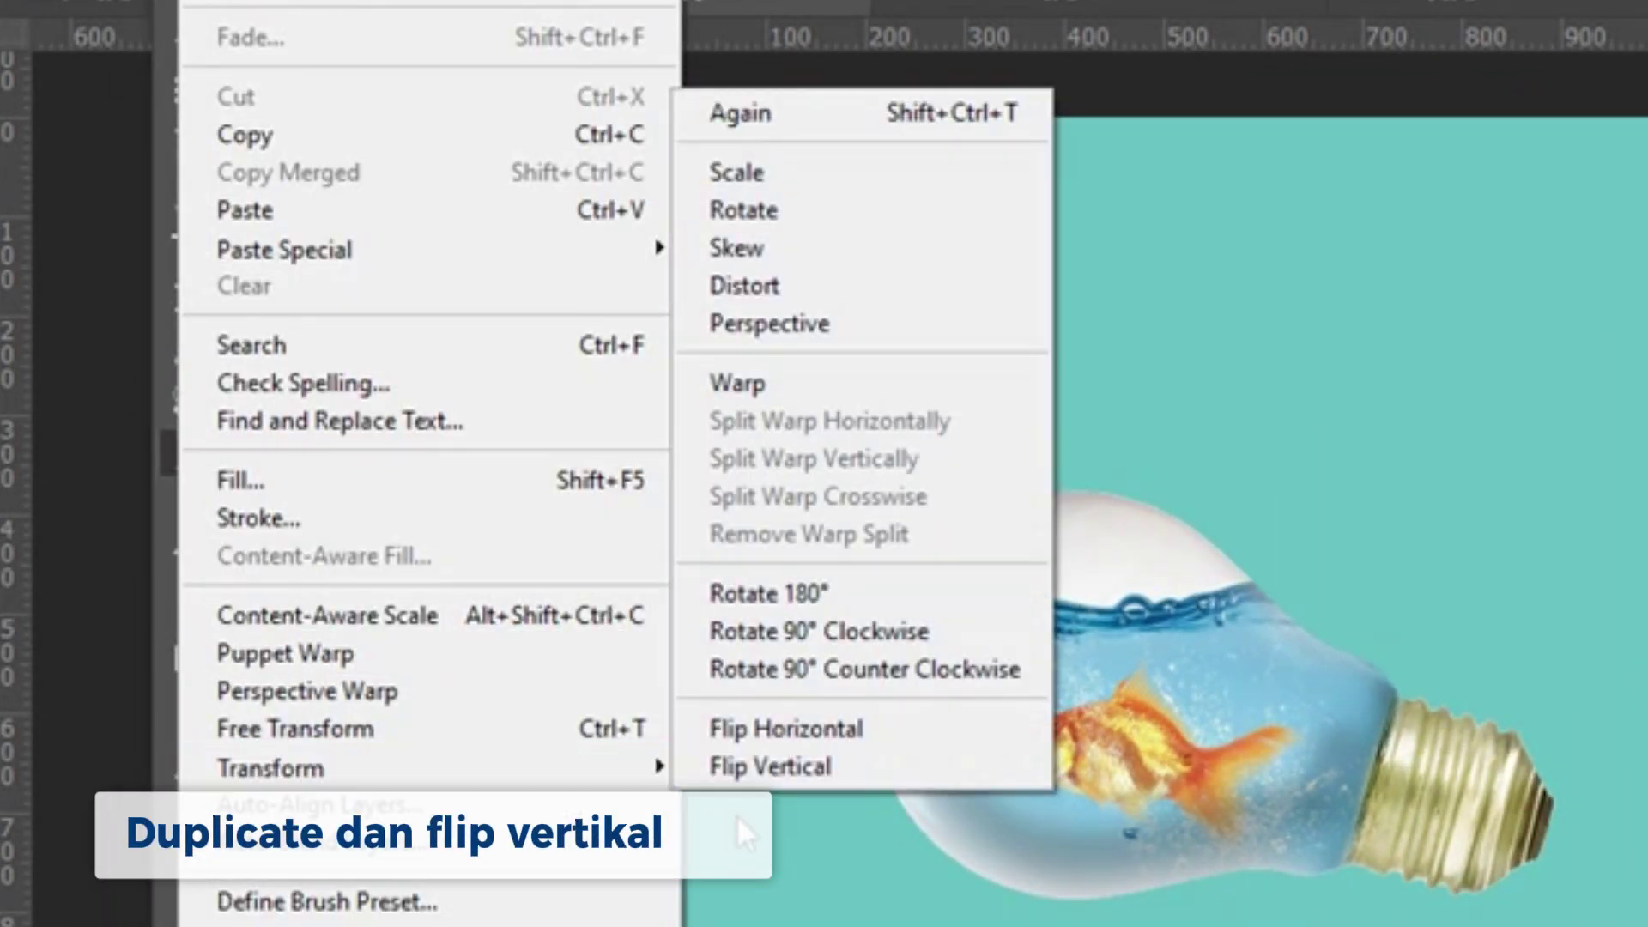
left_click(834, 763)
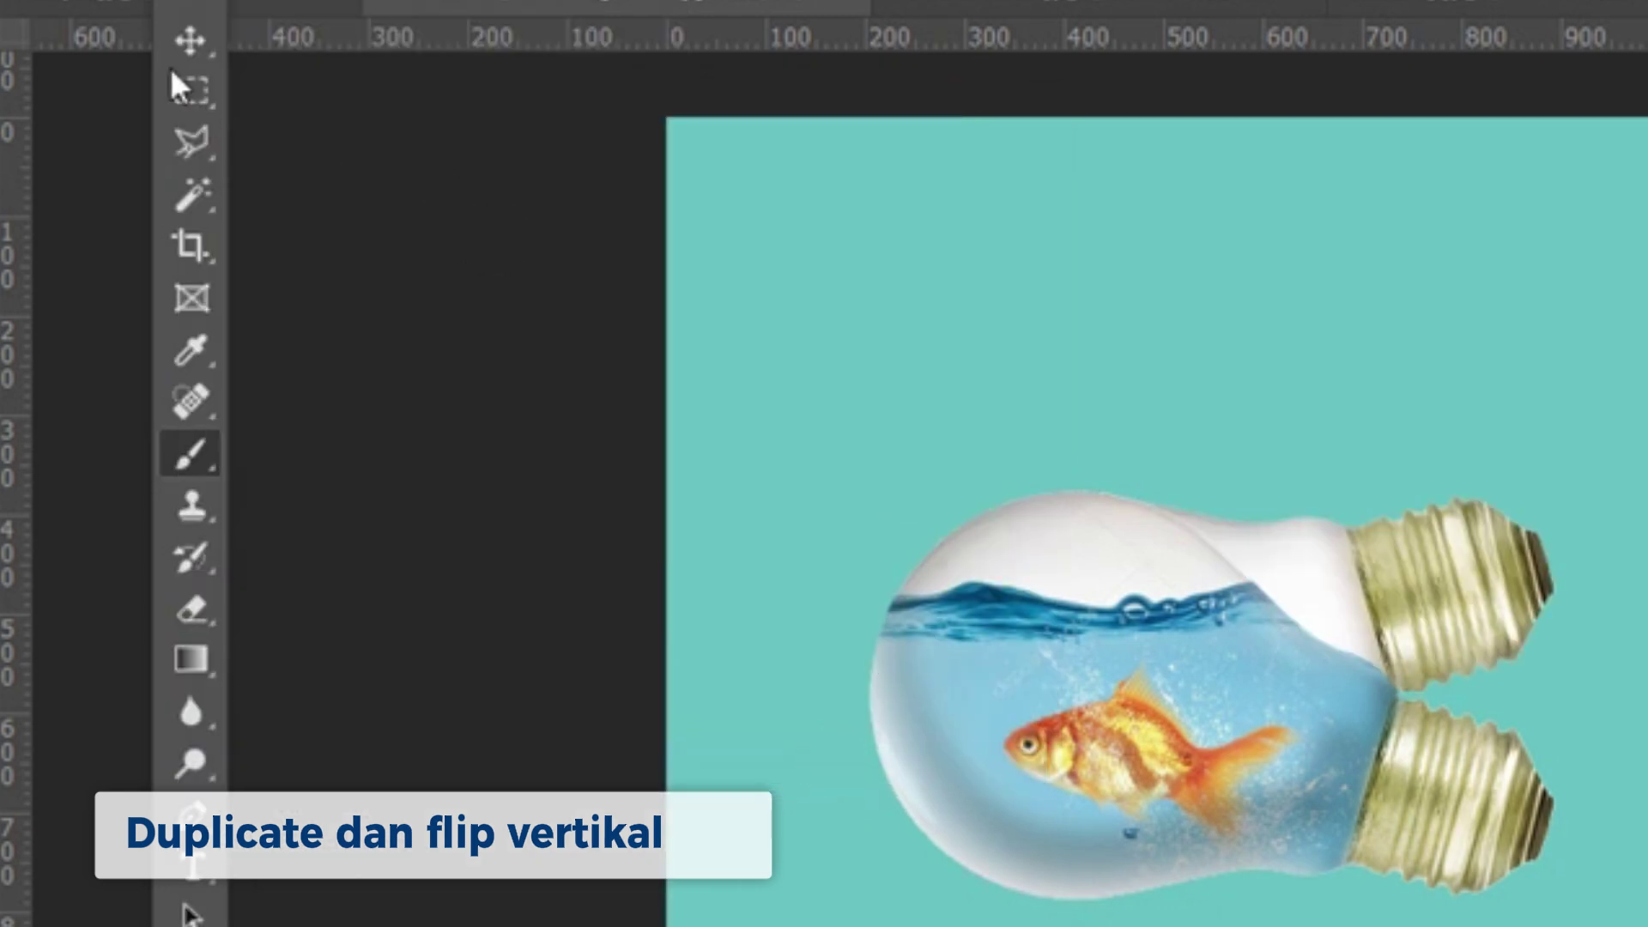
left_click_drag(1487, 645, 1498, 897)
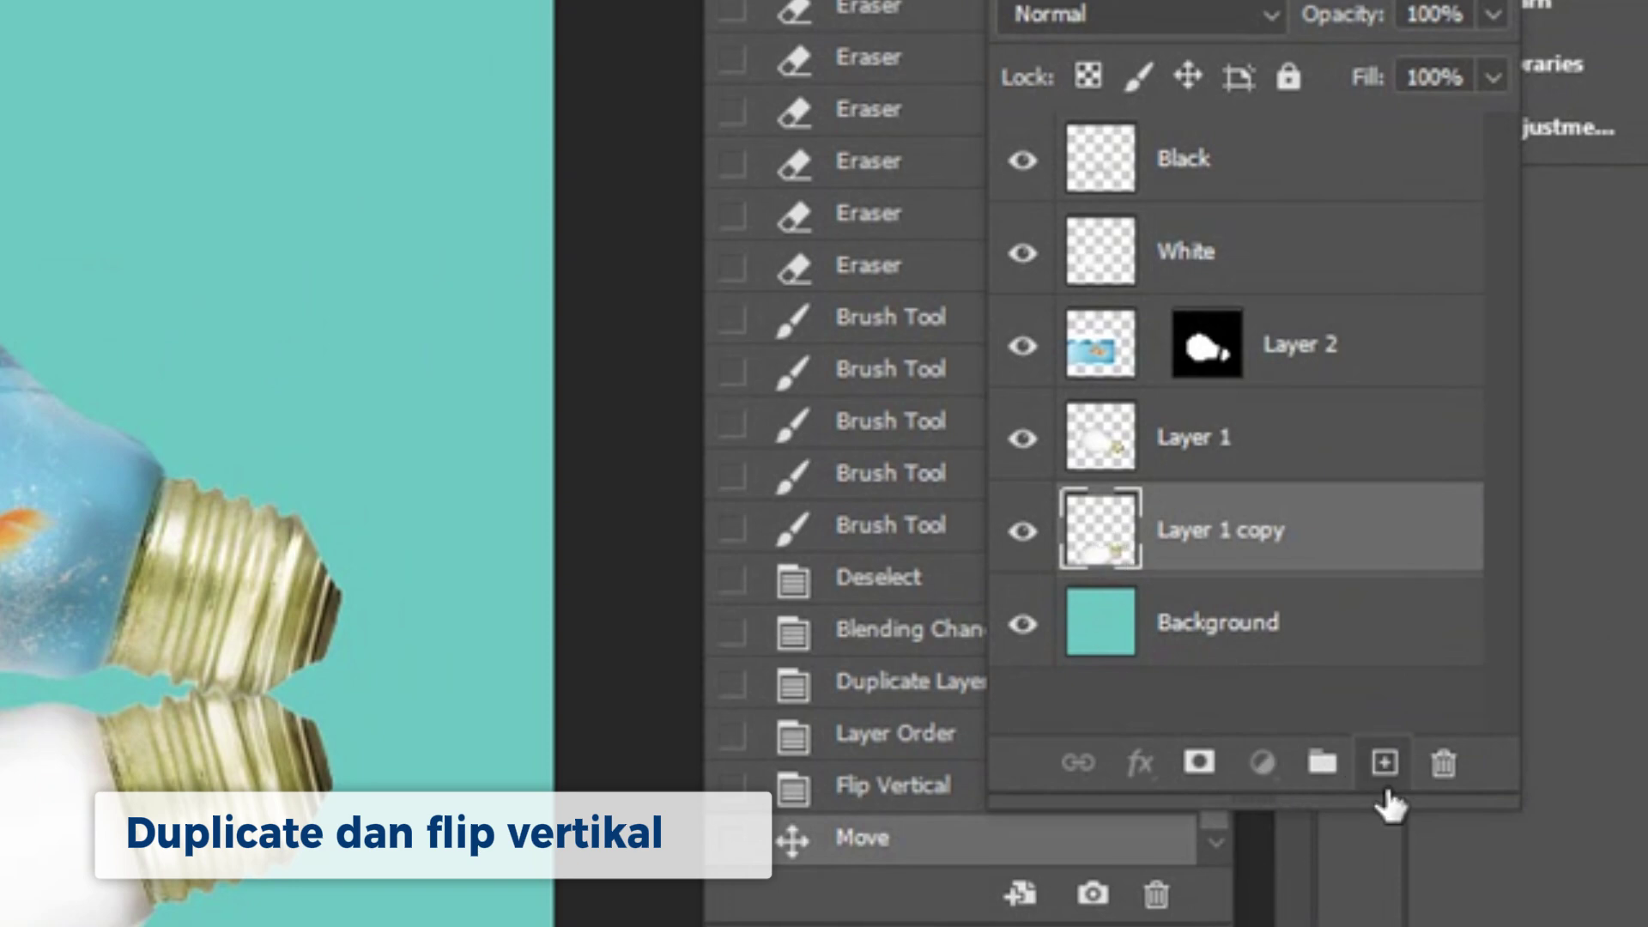
Add a layer mask to Layer 1 copy and fade out the reflection's lower part with large, soft black brush strokes
left_click(1199, 764)
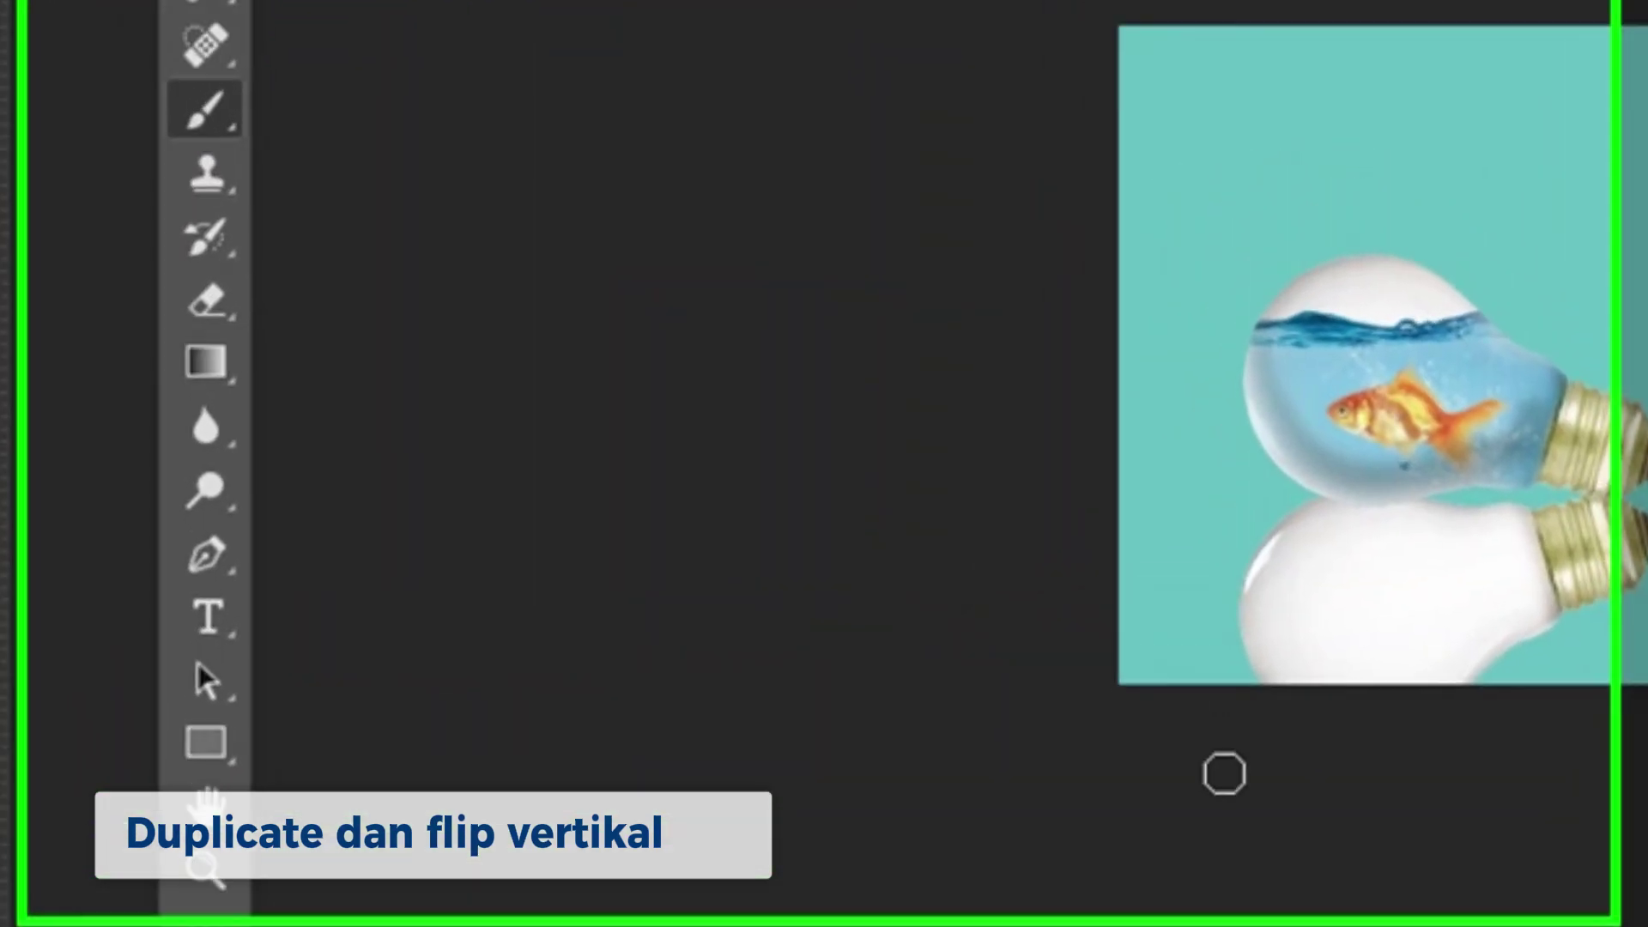
key("]")
key("]")
key("]")
key("]")
key("]")
key("]")
key("]")
key("]")
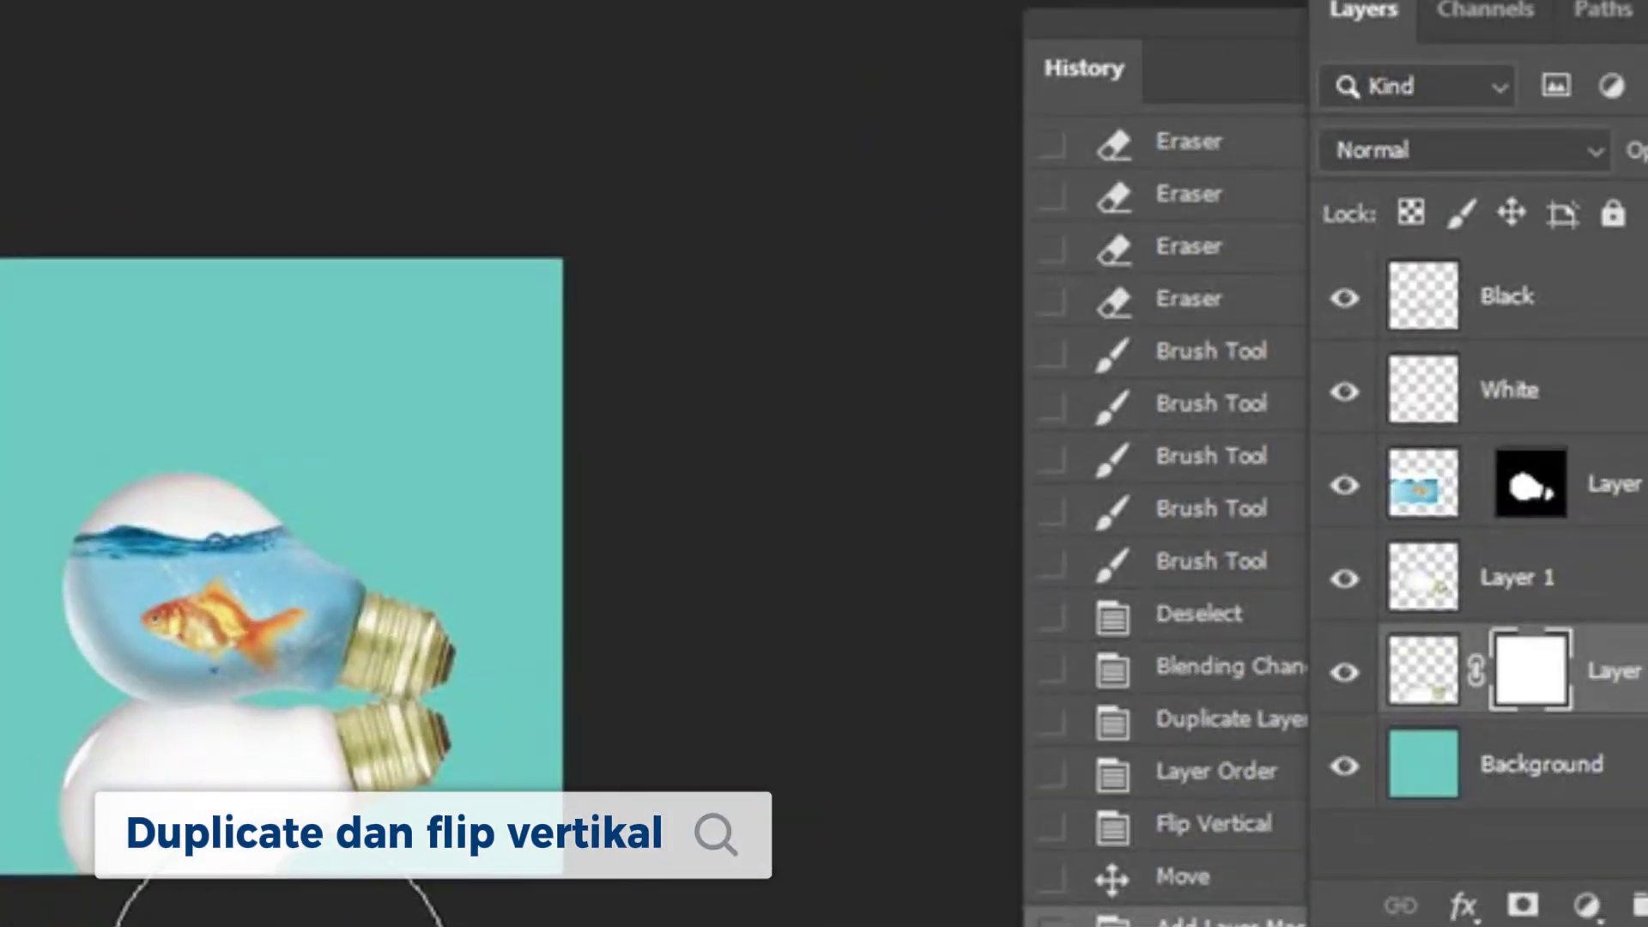
left_click(1341, 672)
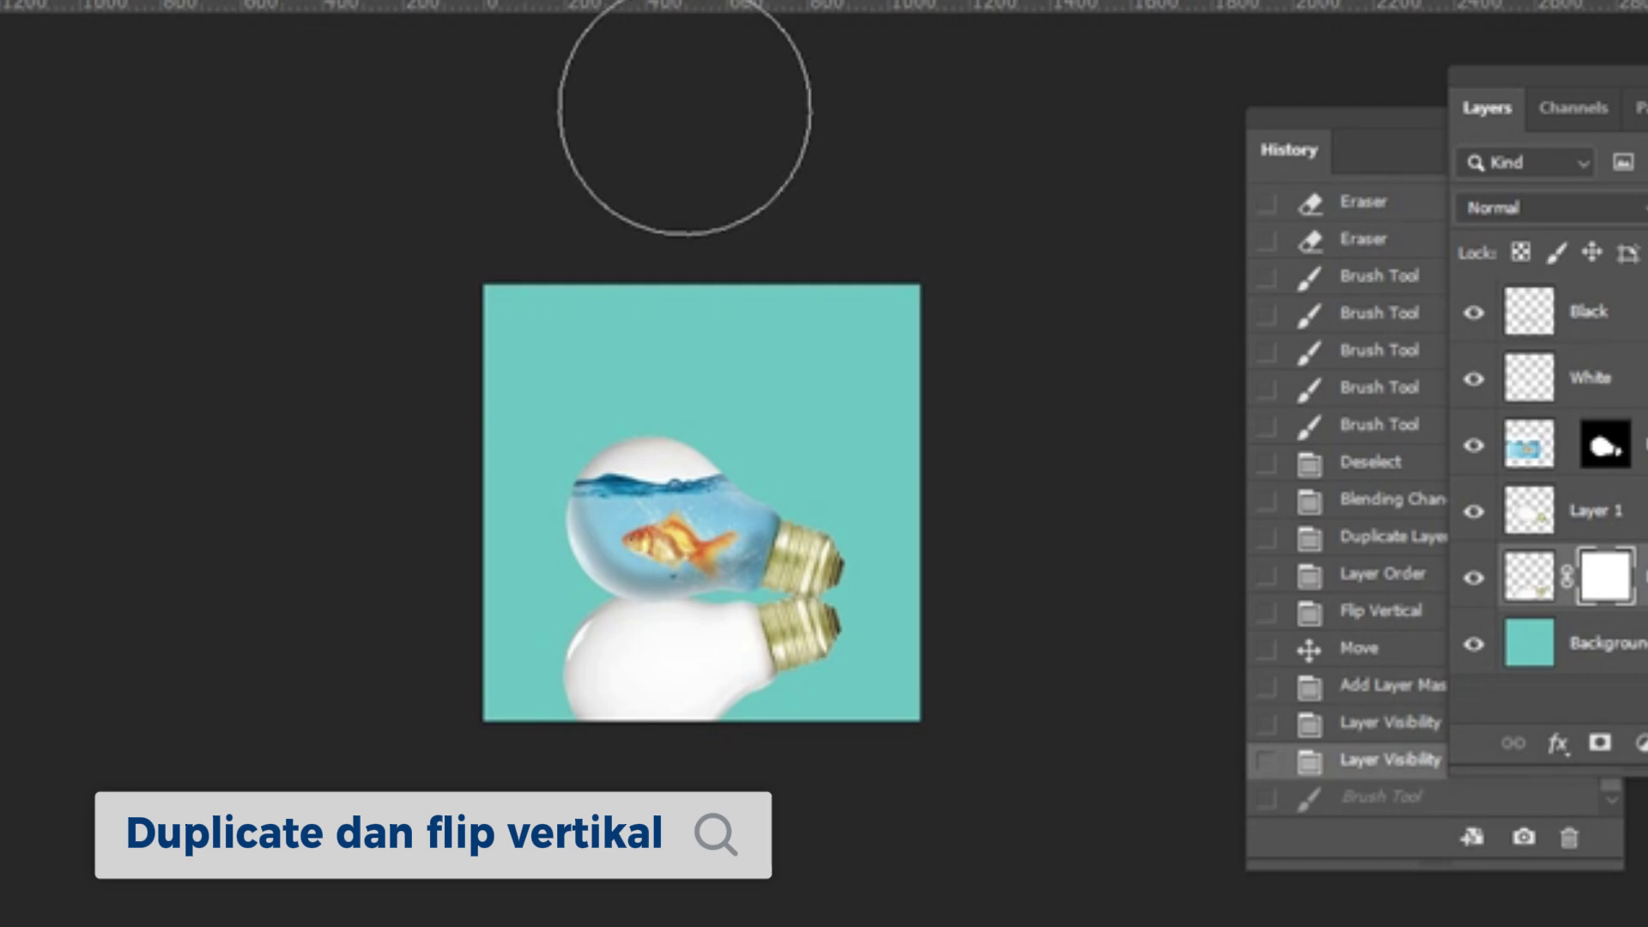
left_click_drag(584, 827, 776, 811)
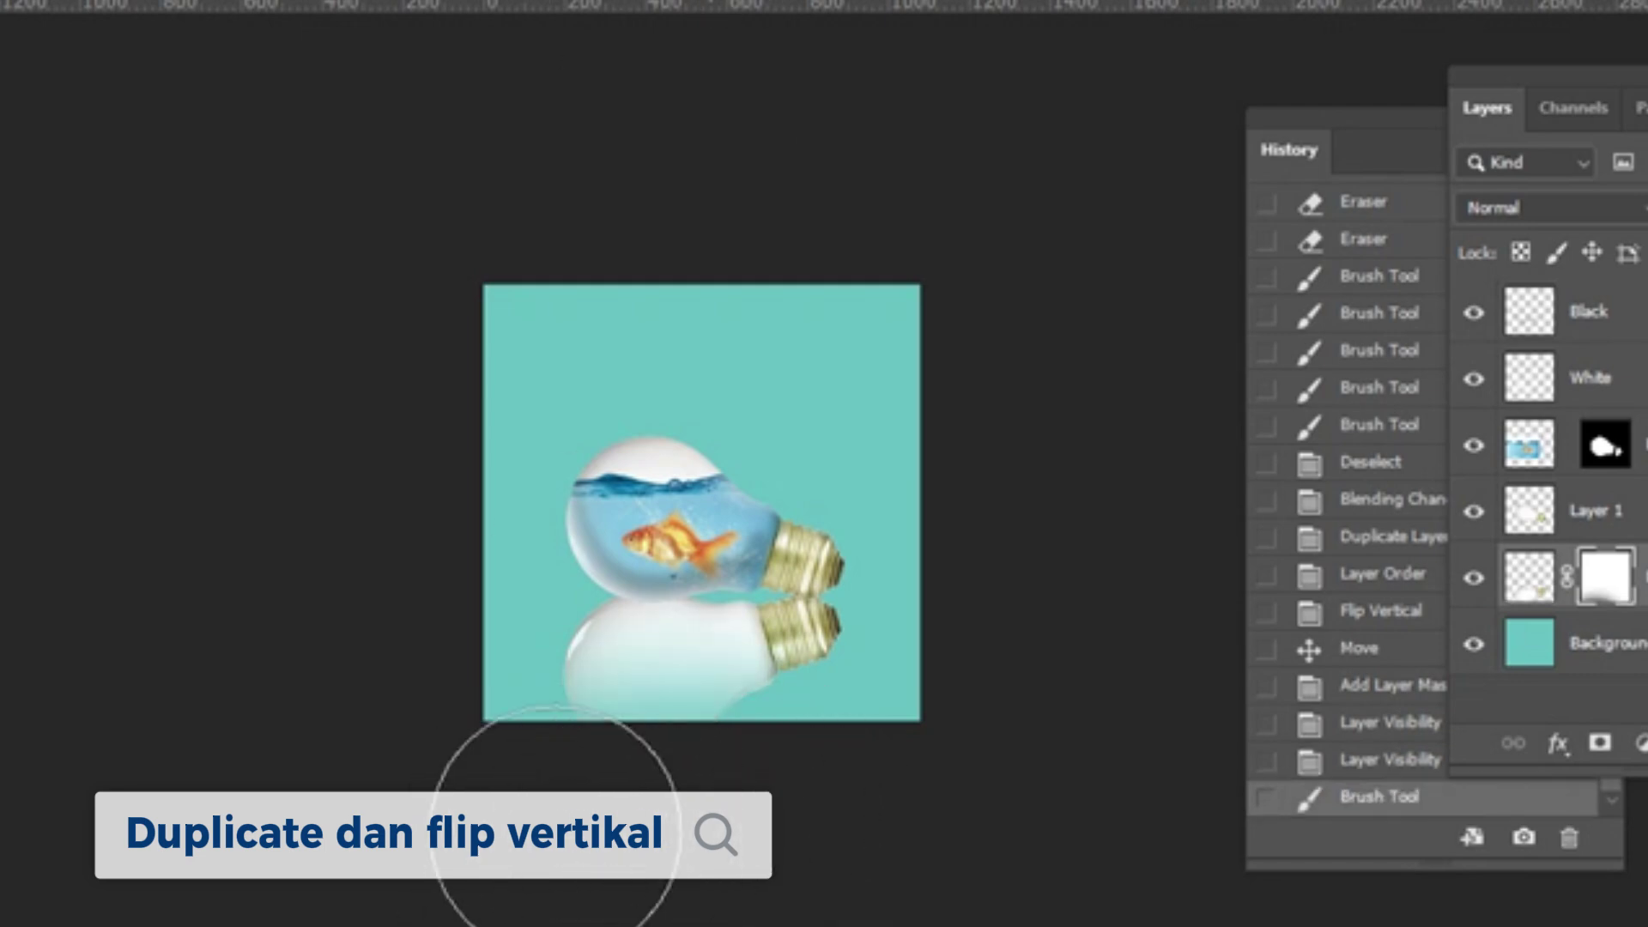
mouse_move(515, 845)
left_mouse_down()
mouse_move(627, 811)
mouse_move(781, 817)
mouse_move(530, 817)
mouse_move(652, 817)
left_mouse_up()
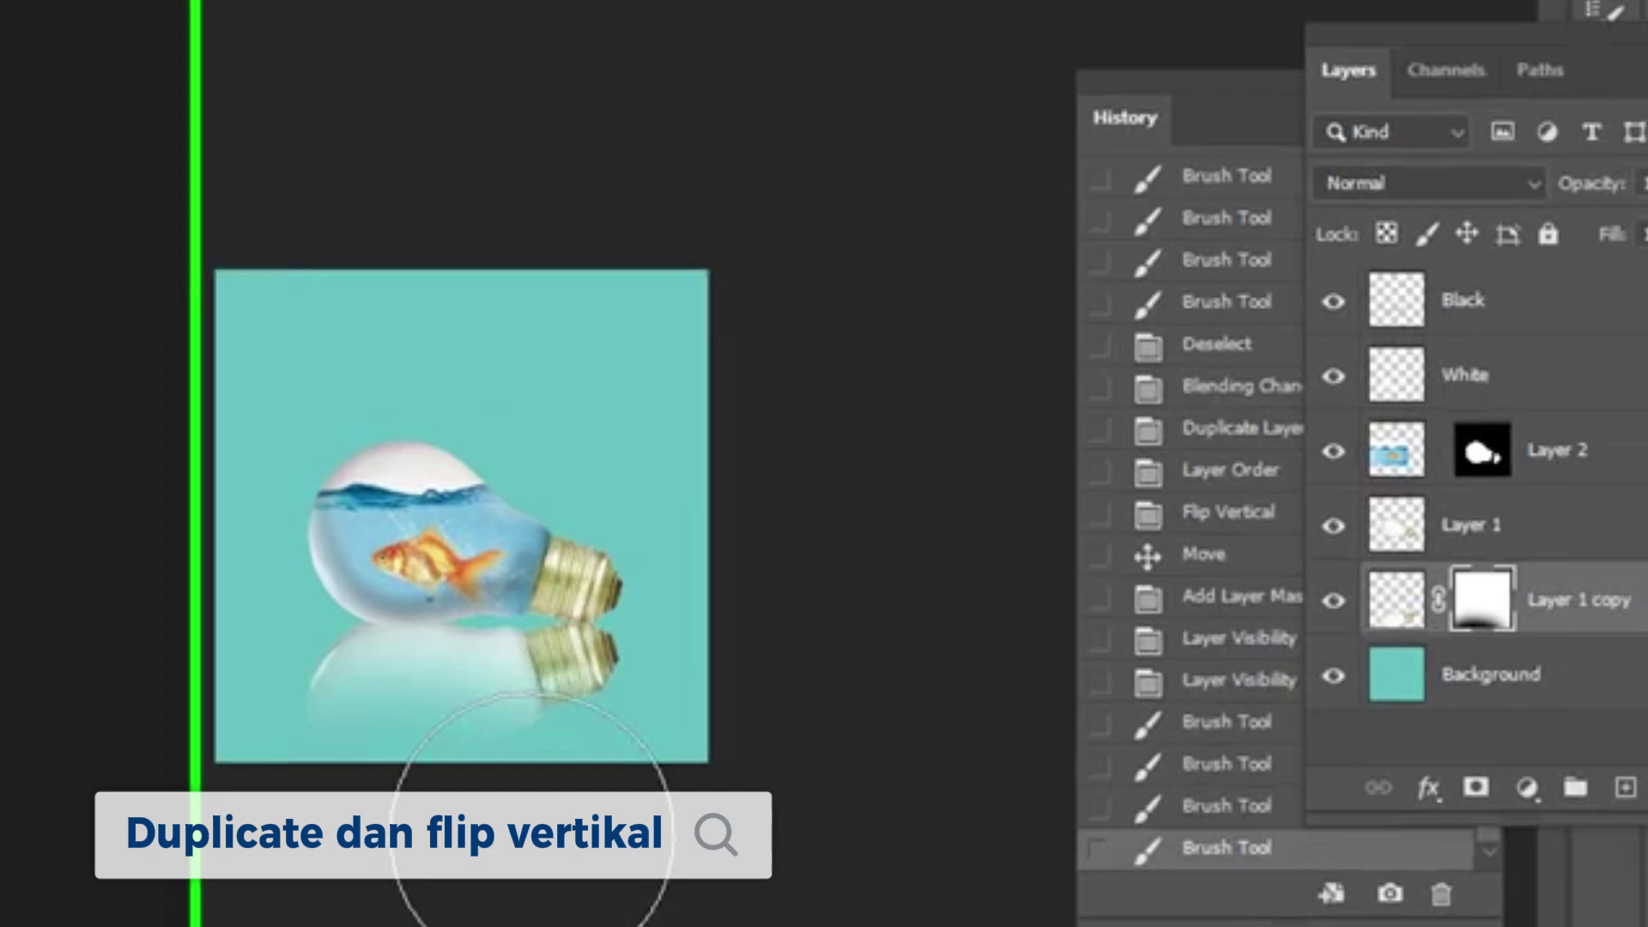
mouse_move(531, 828)
left_mouse_down()
mouse_move(408, 797)
mouse_move(559, 829)
left_mouse_up()
left_click_drag(384, 846, 403, 837)
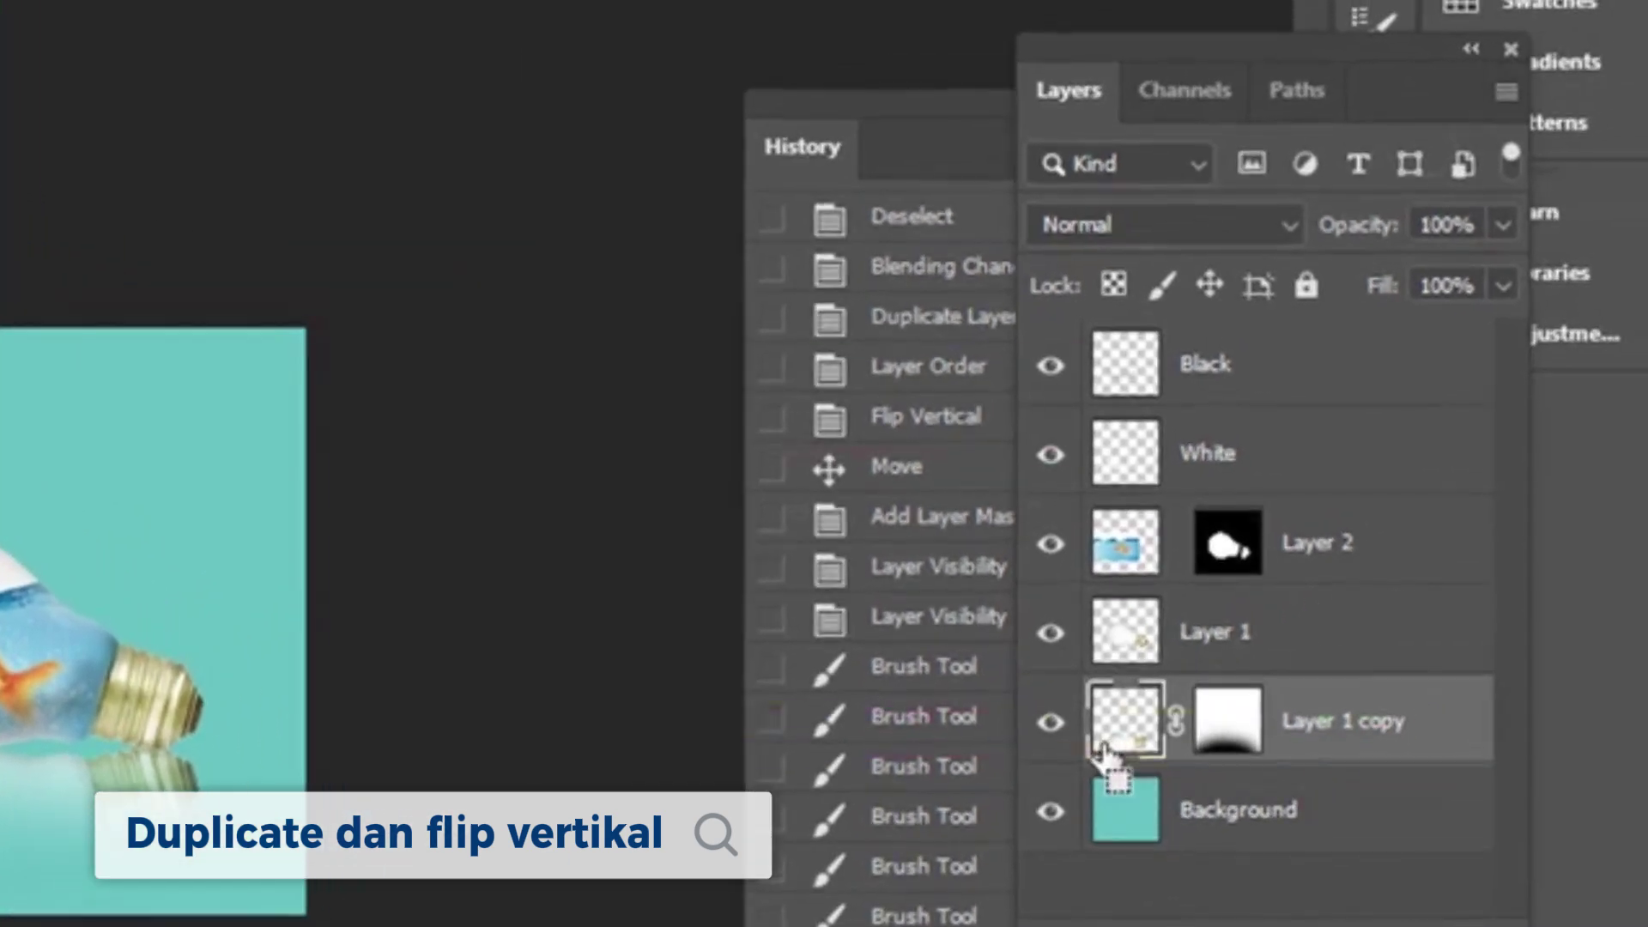
Darken the Layer 1 copy image with a Hue/Saturation adjustment, setting Lightness to -22
key("ctrl+u")
left_click_drag(909, 583, 857, 585)
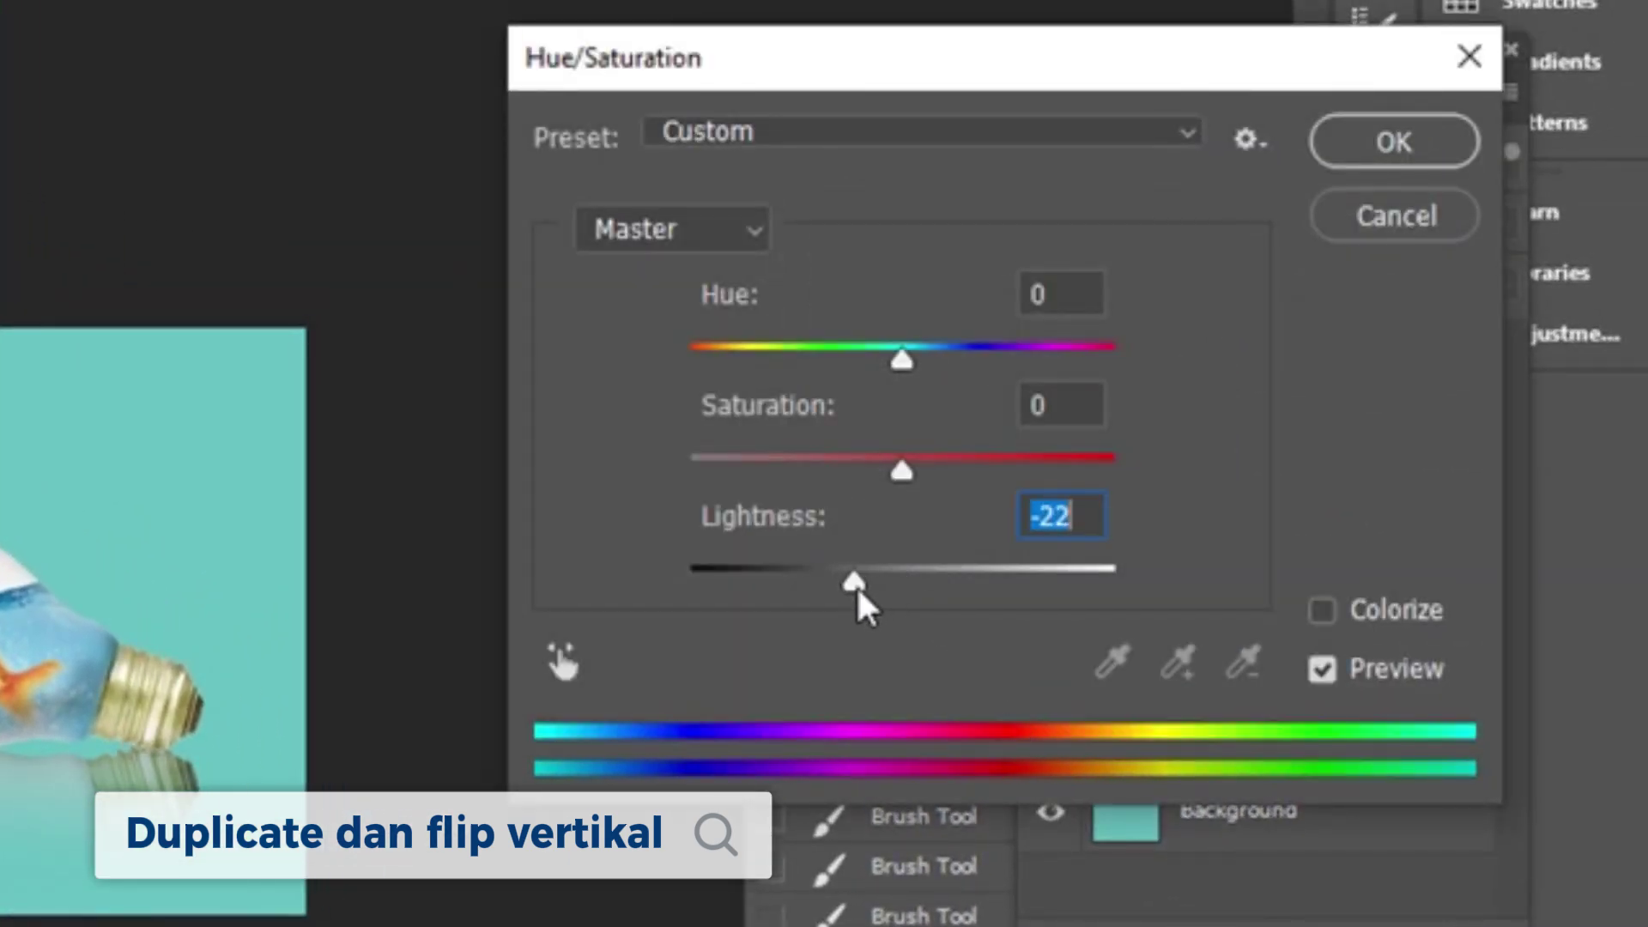
left_click(1431, 147)
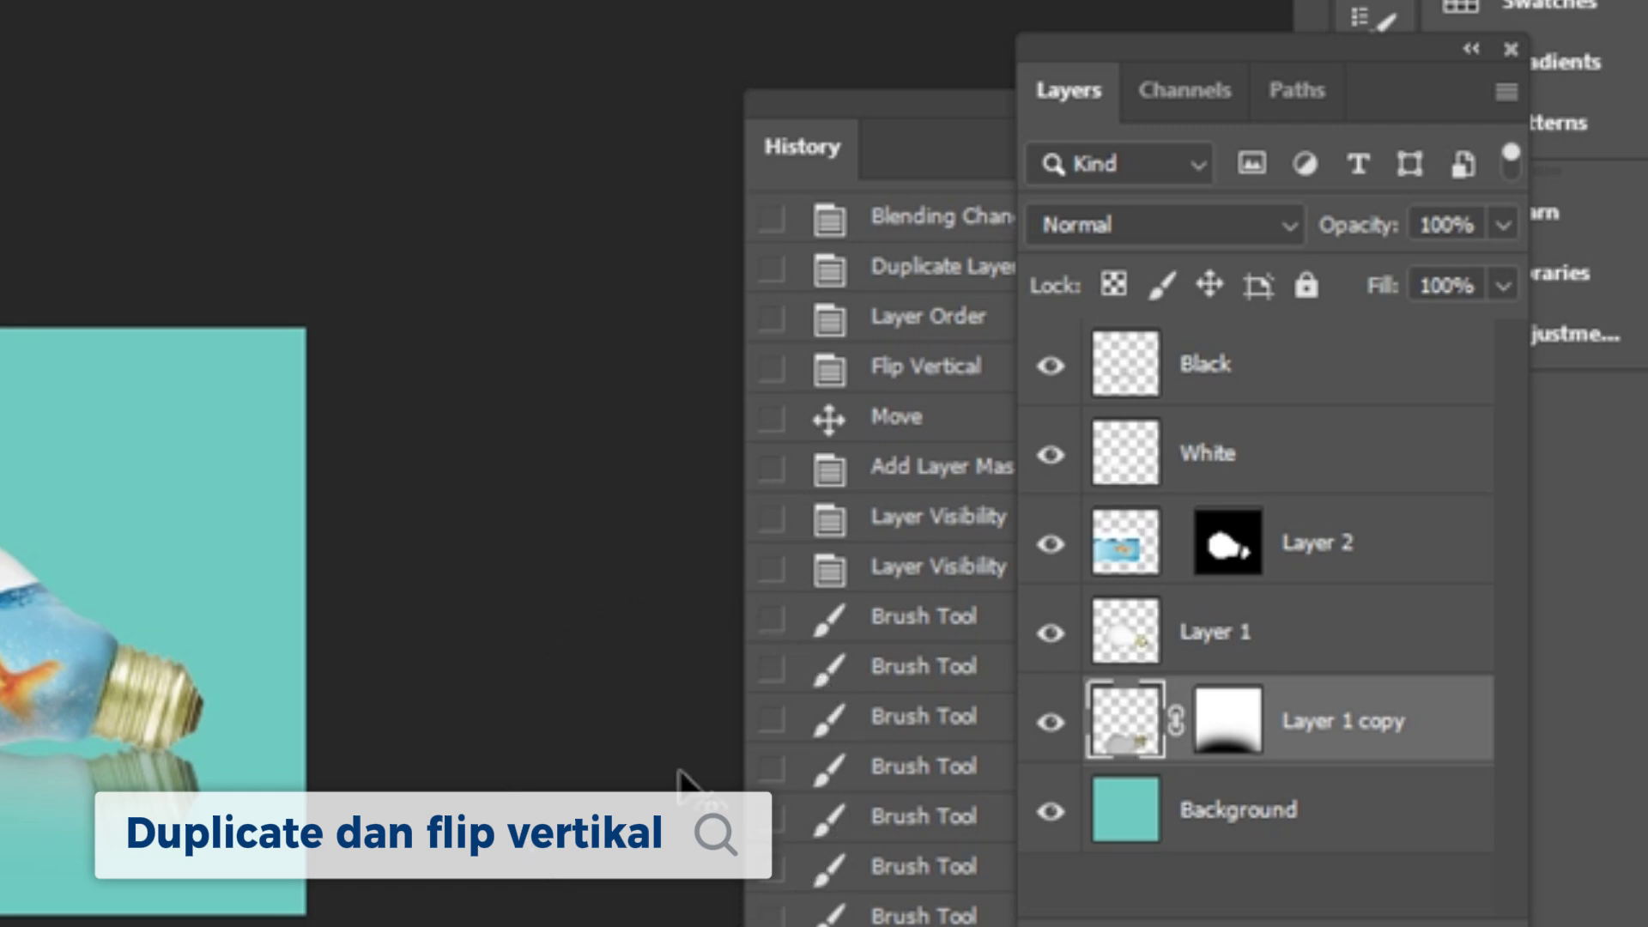
Create a new layer directly above Layer 1 copy and name it shadow
key("ctrl+plus")
key("ctrl+plus")
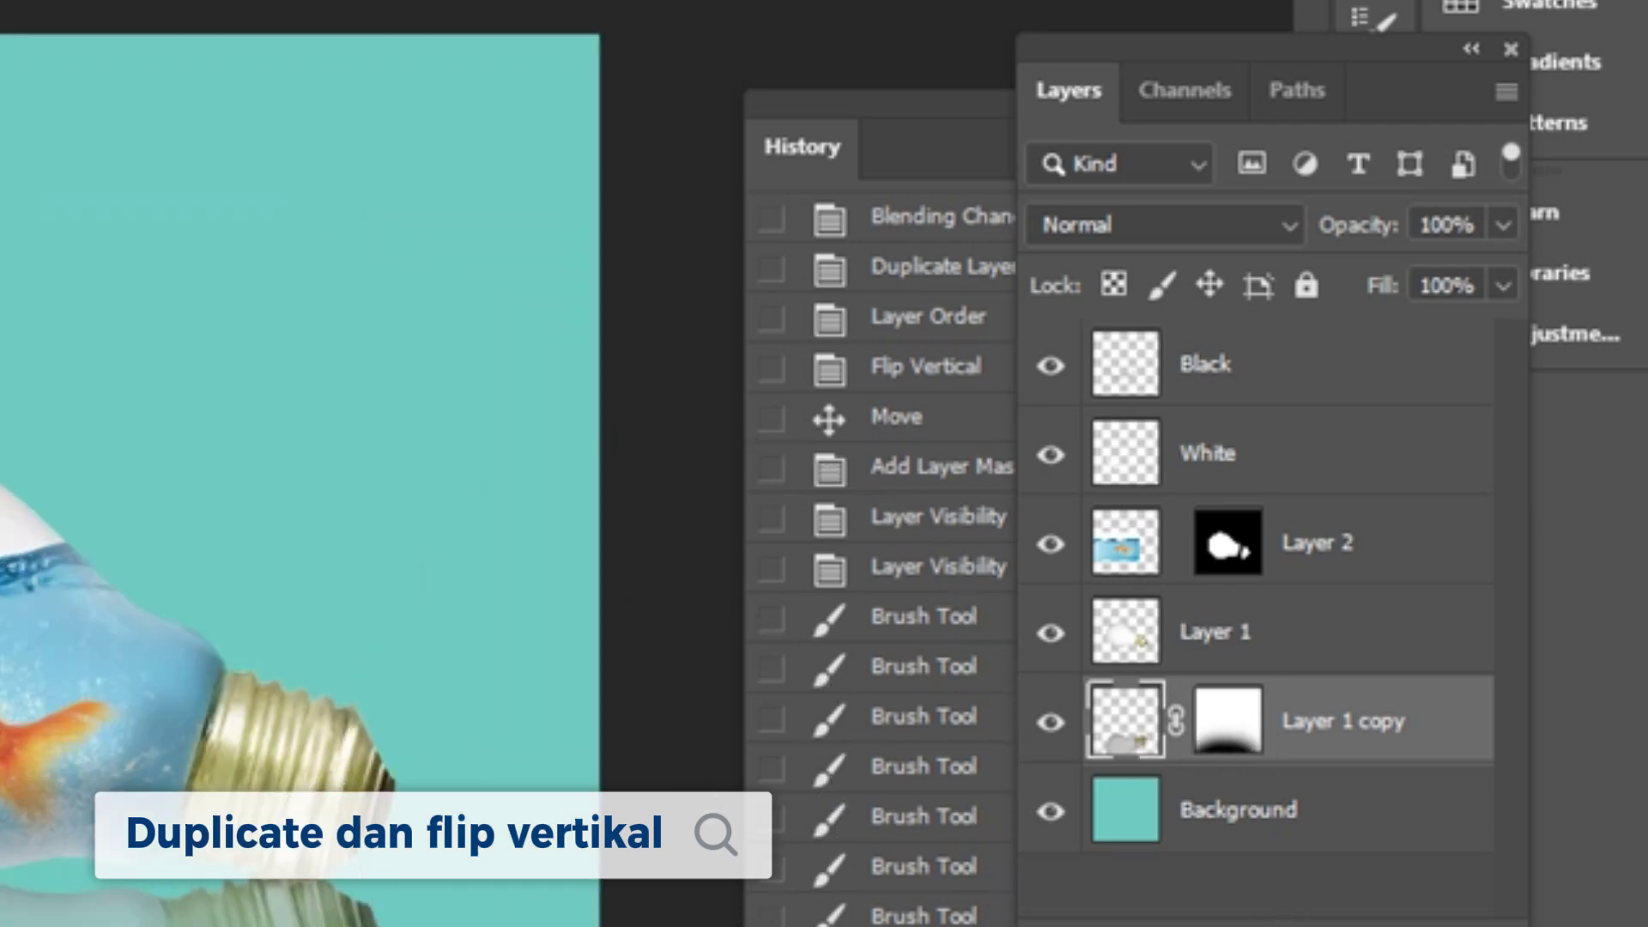
left_click(1396, 925)
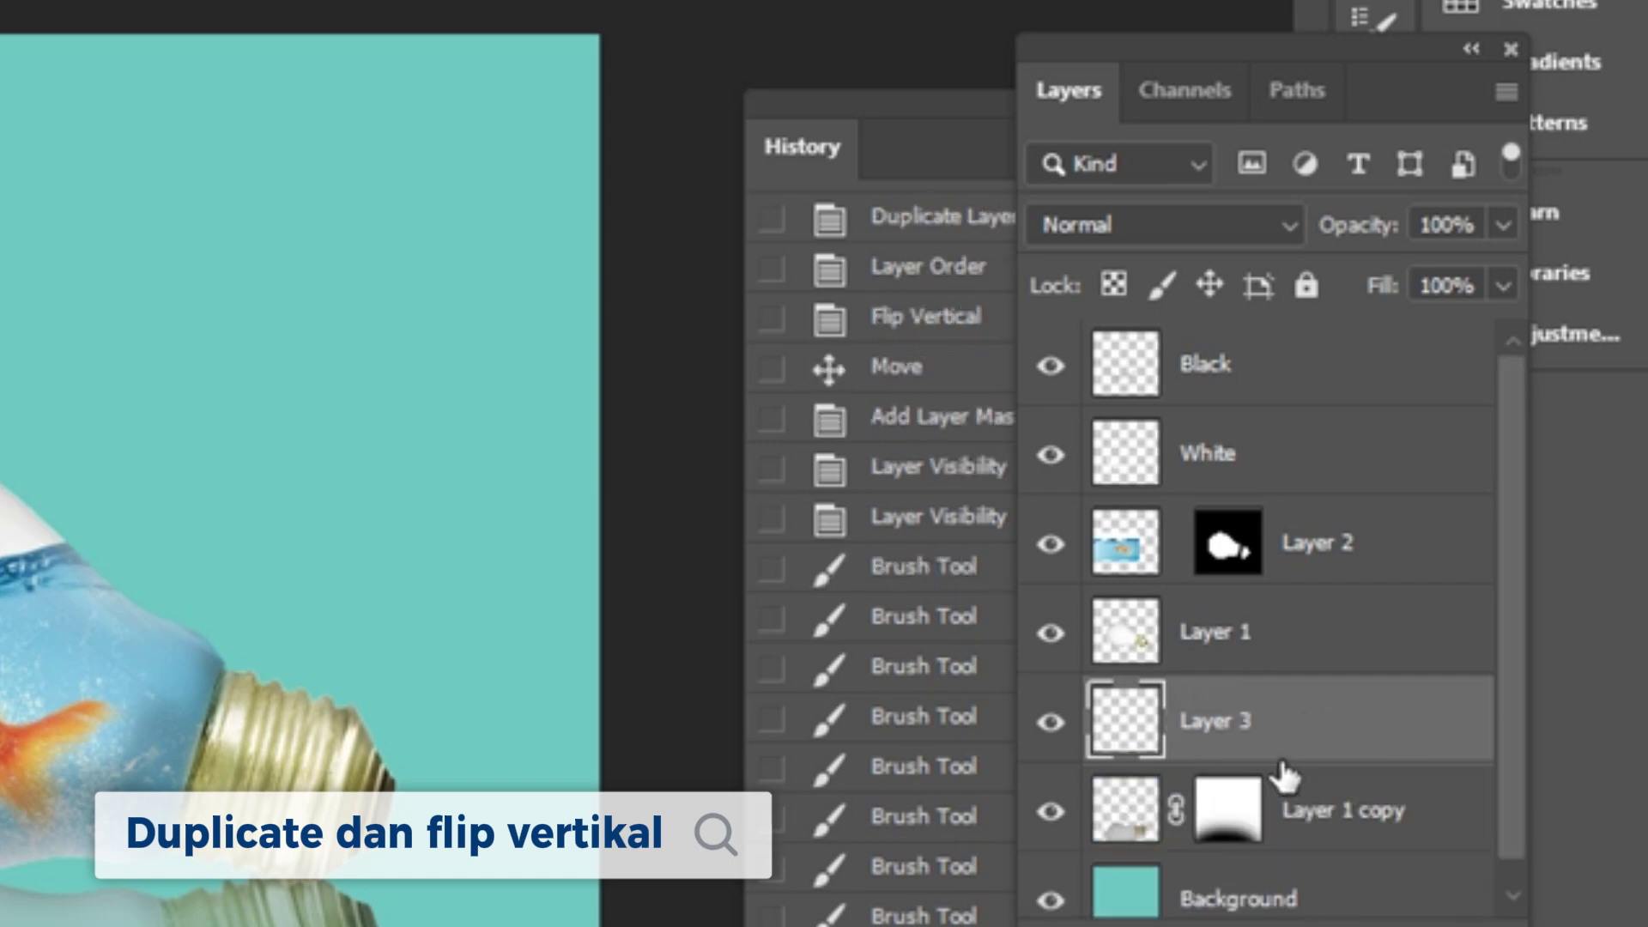
double_click(1208, 719)
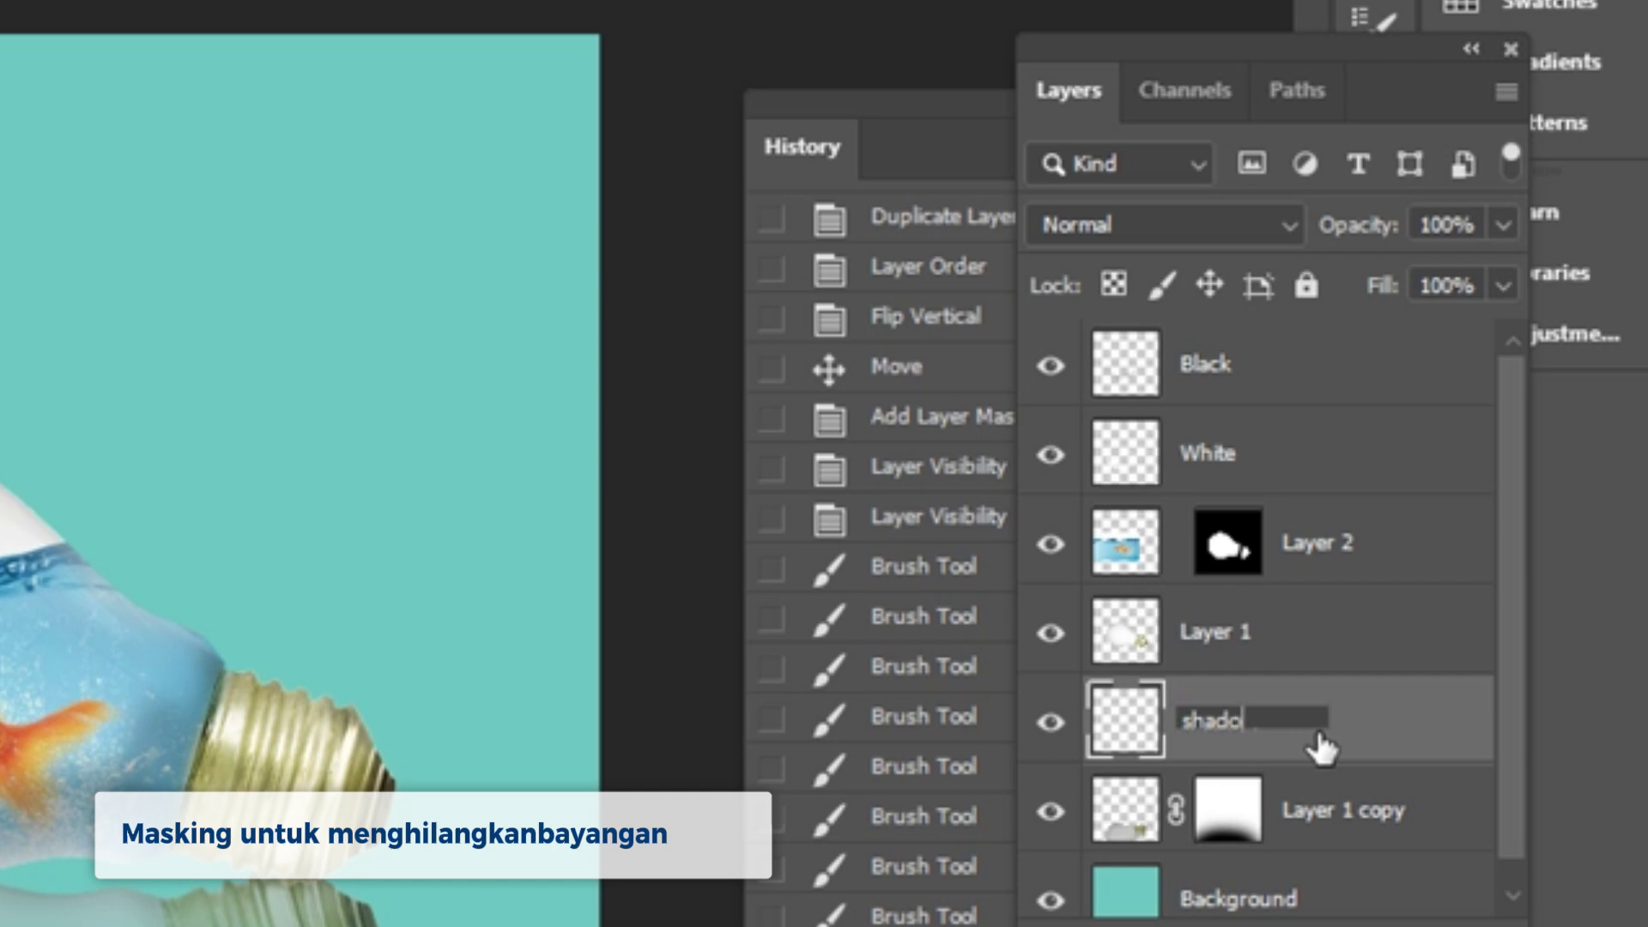
key("Return")
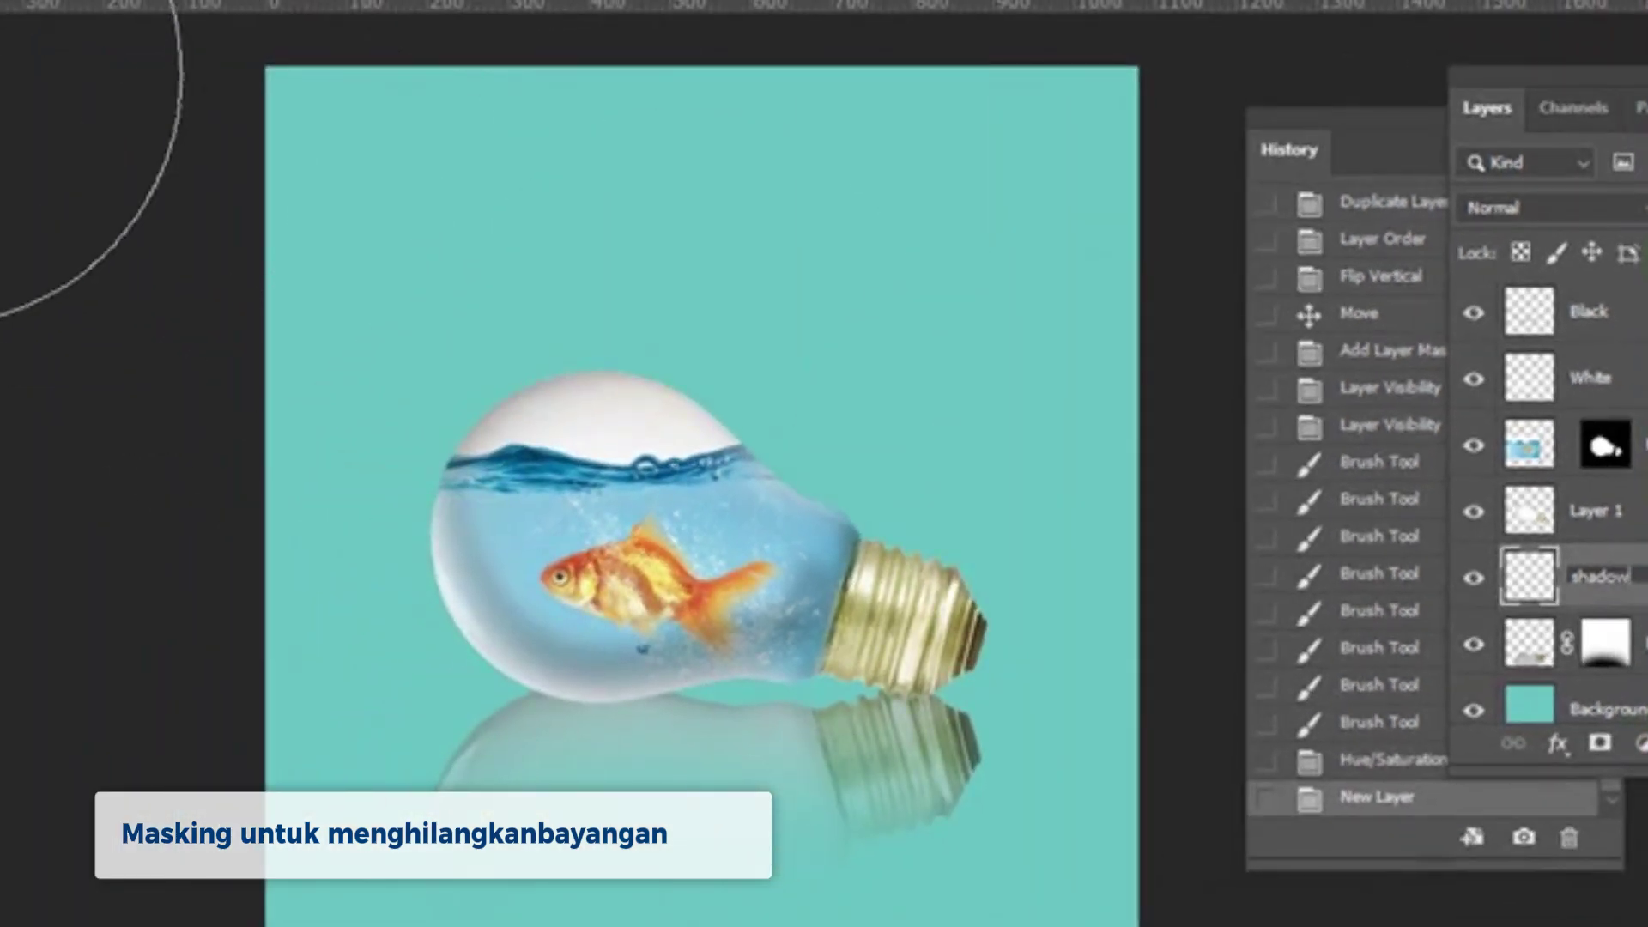
left_click(86, 77)
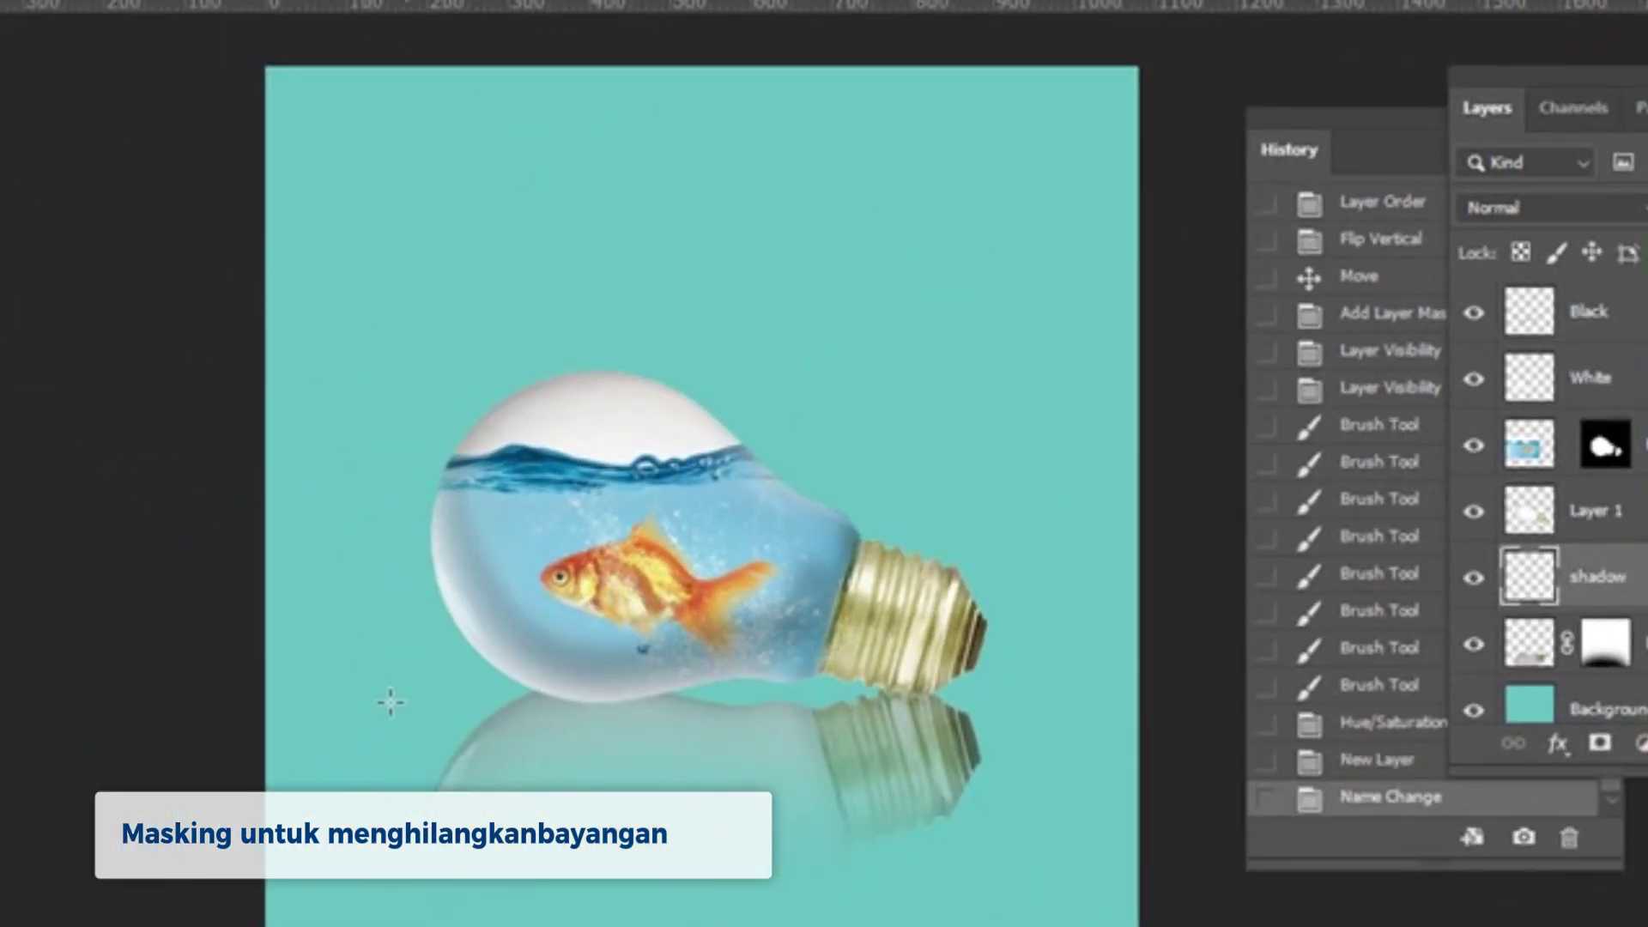
left_click_drag(464, 686, 925, 708)
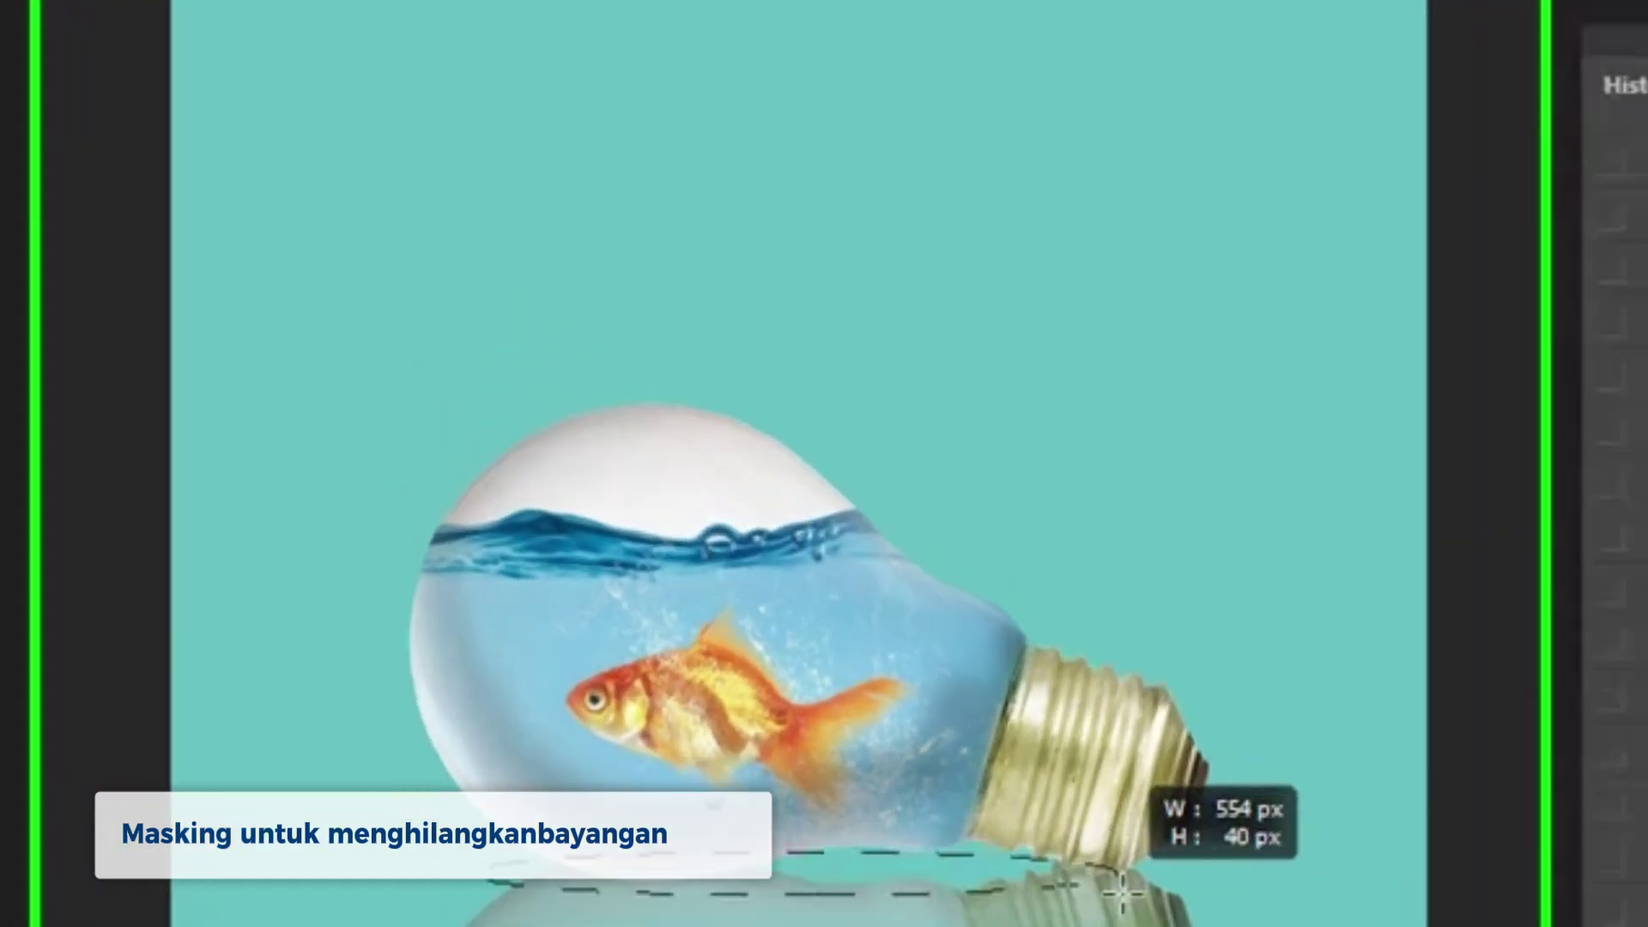
left_click_drag(1120, 893, 1184, 886)
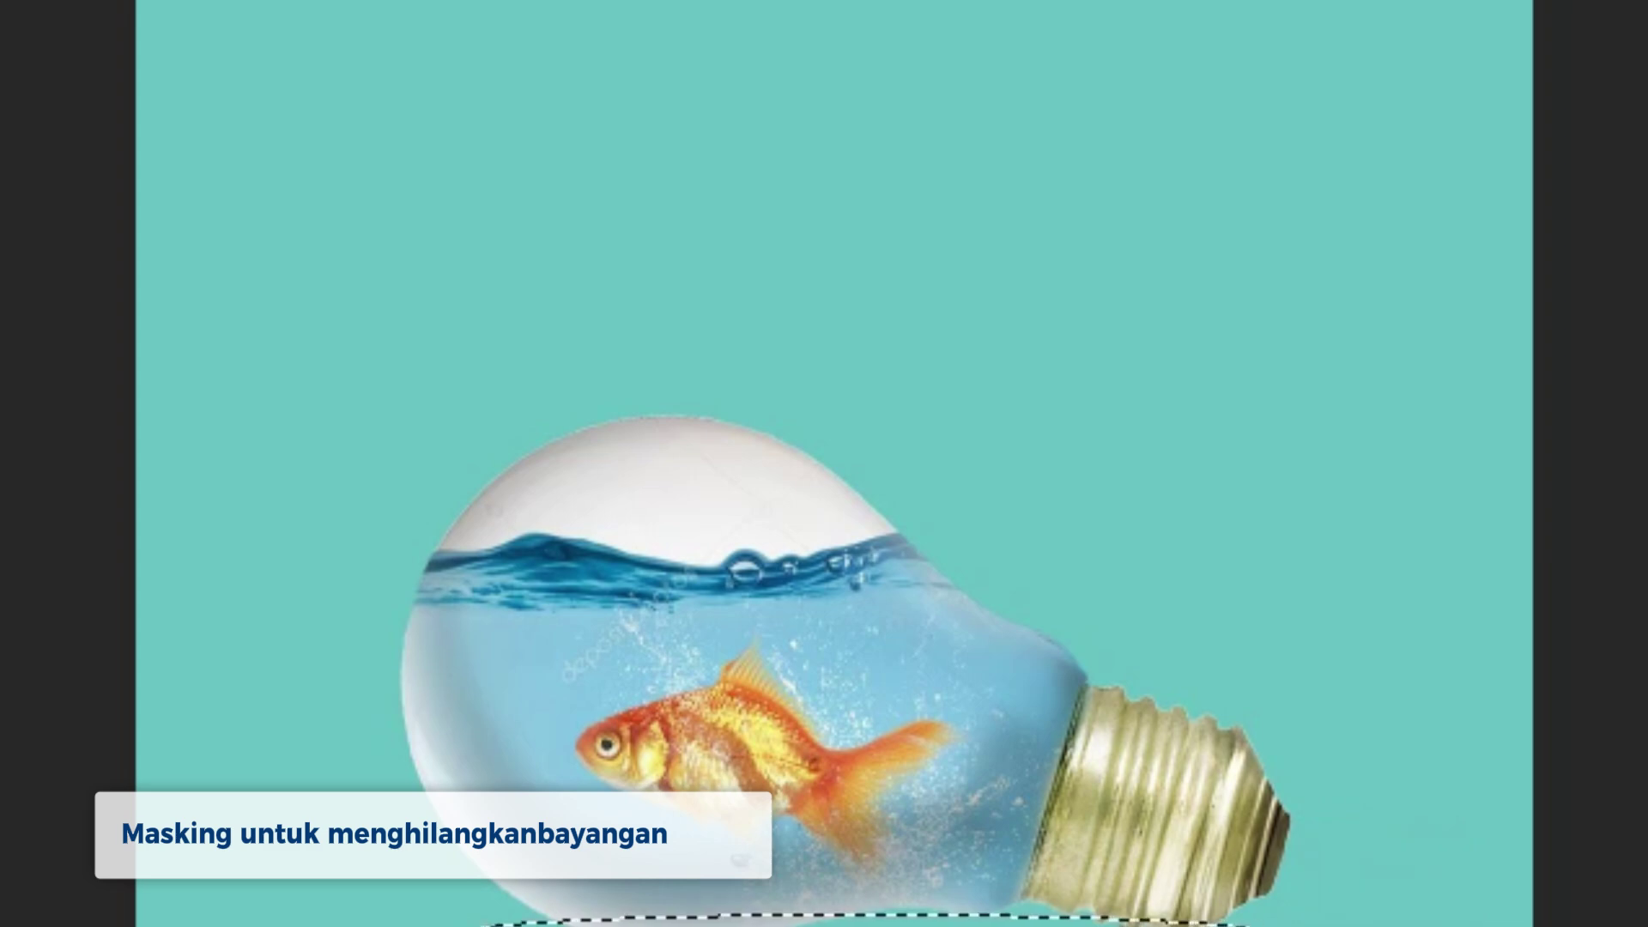
left_click(516, 907)
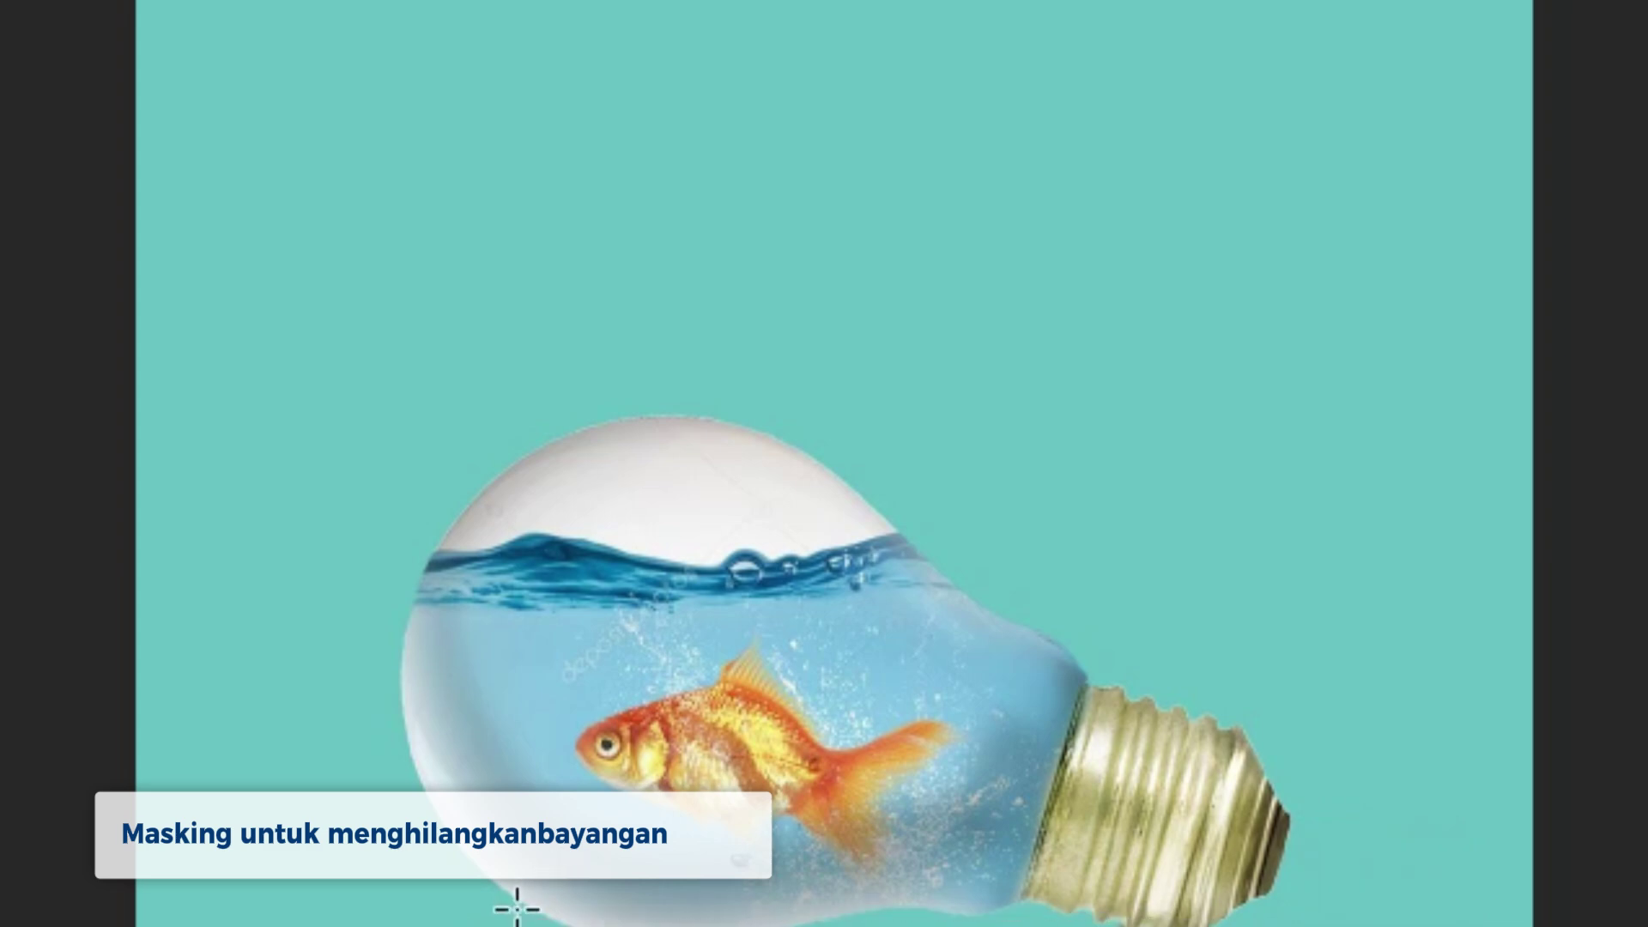
Fill a flat elliptical selection beneath the bulb with black on the shadow layer, deselect it and shift the ellipse slightly left
left_click_drag(494, 903, 1300, 897)
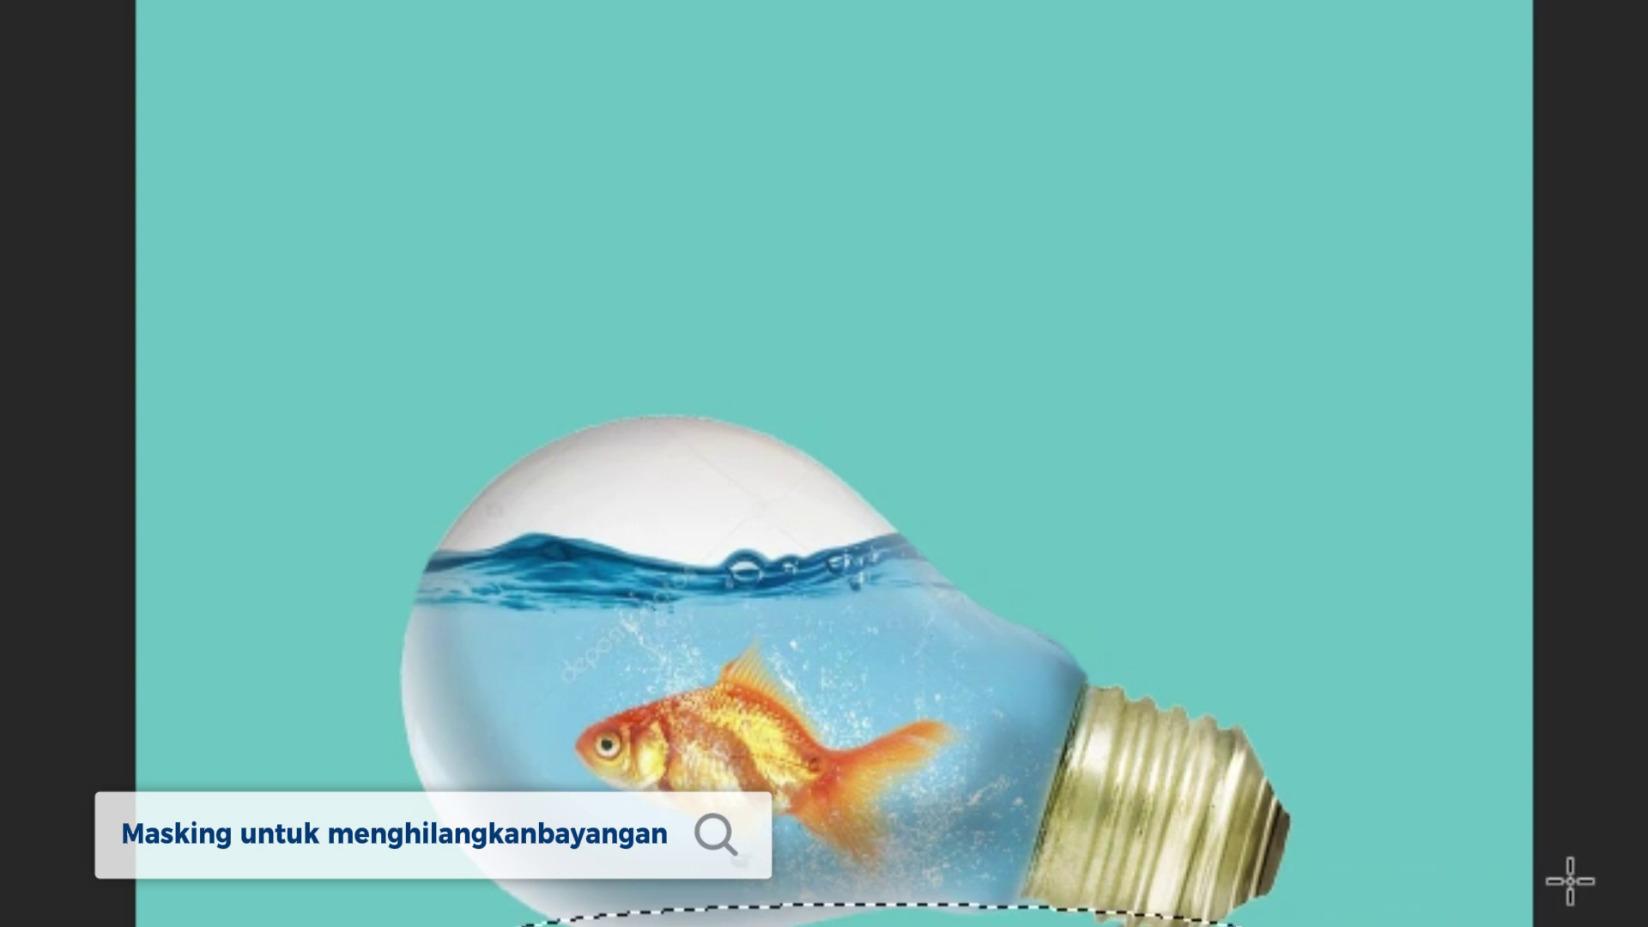
key("alt+BackSpace")
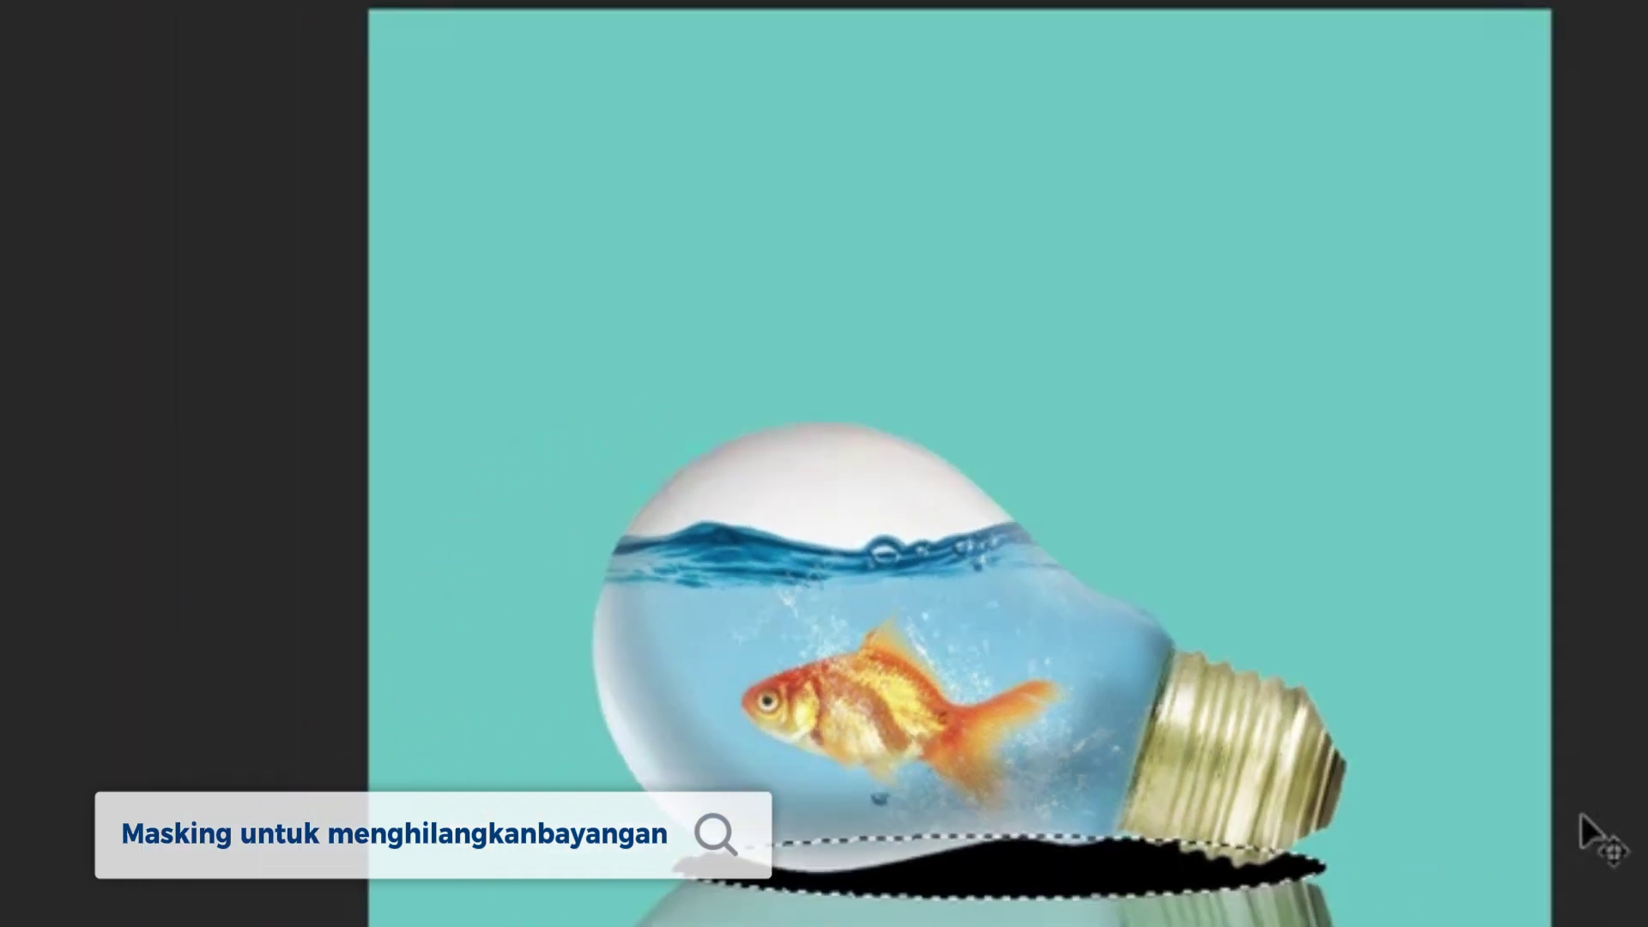
key("ctrl+d")
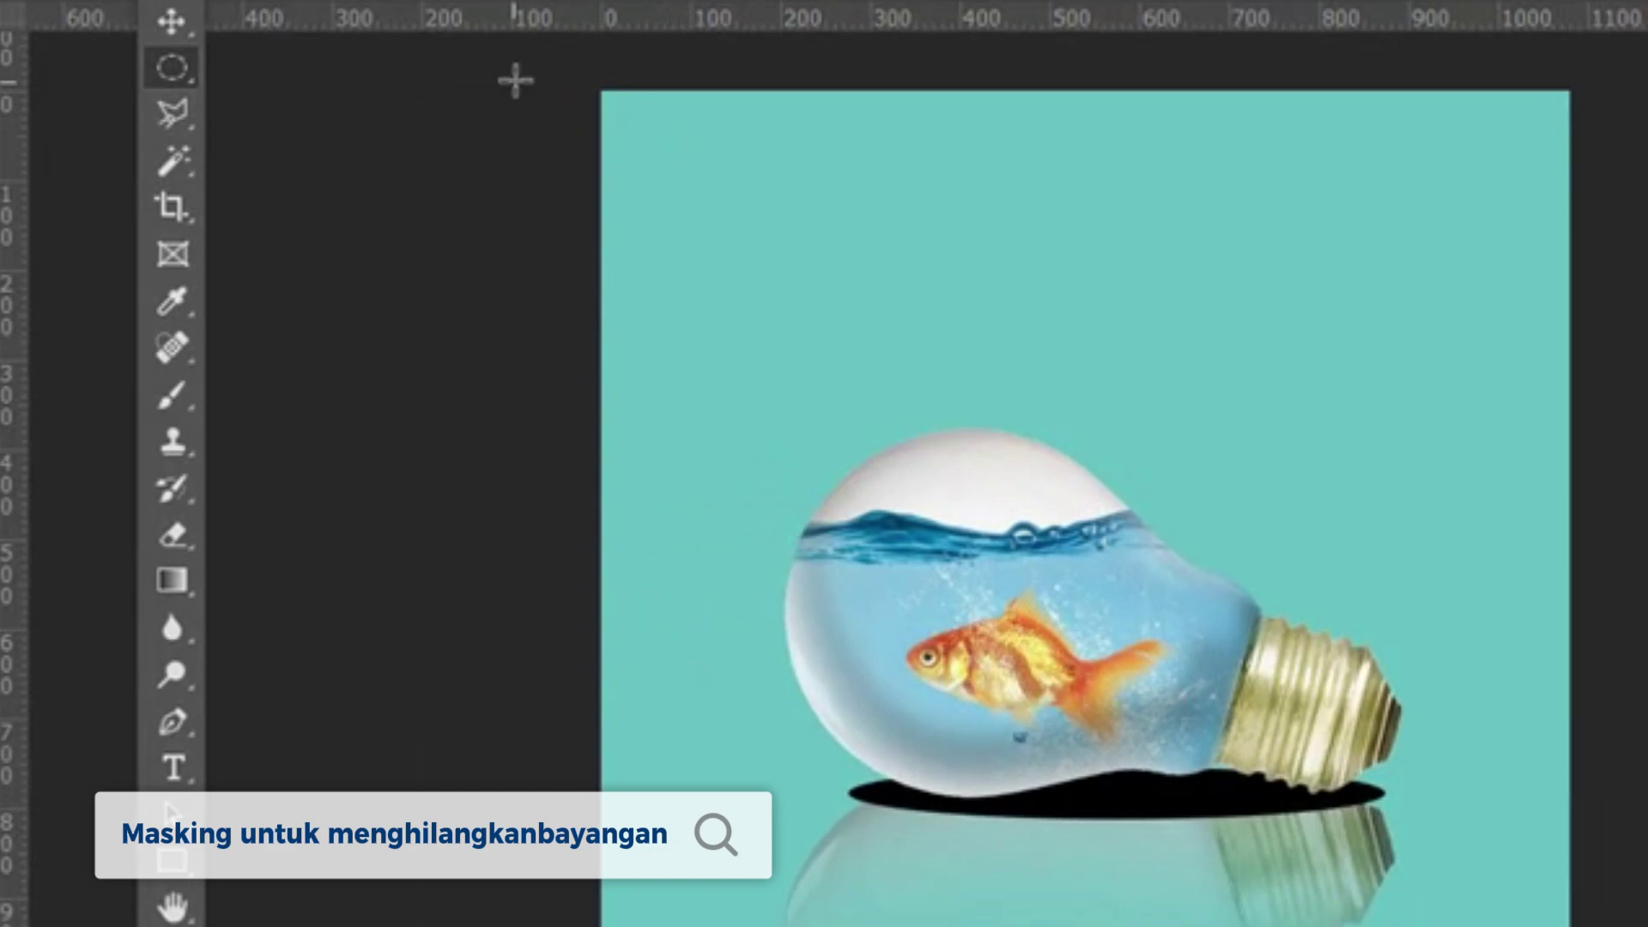
left_click(172, 21)
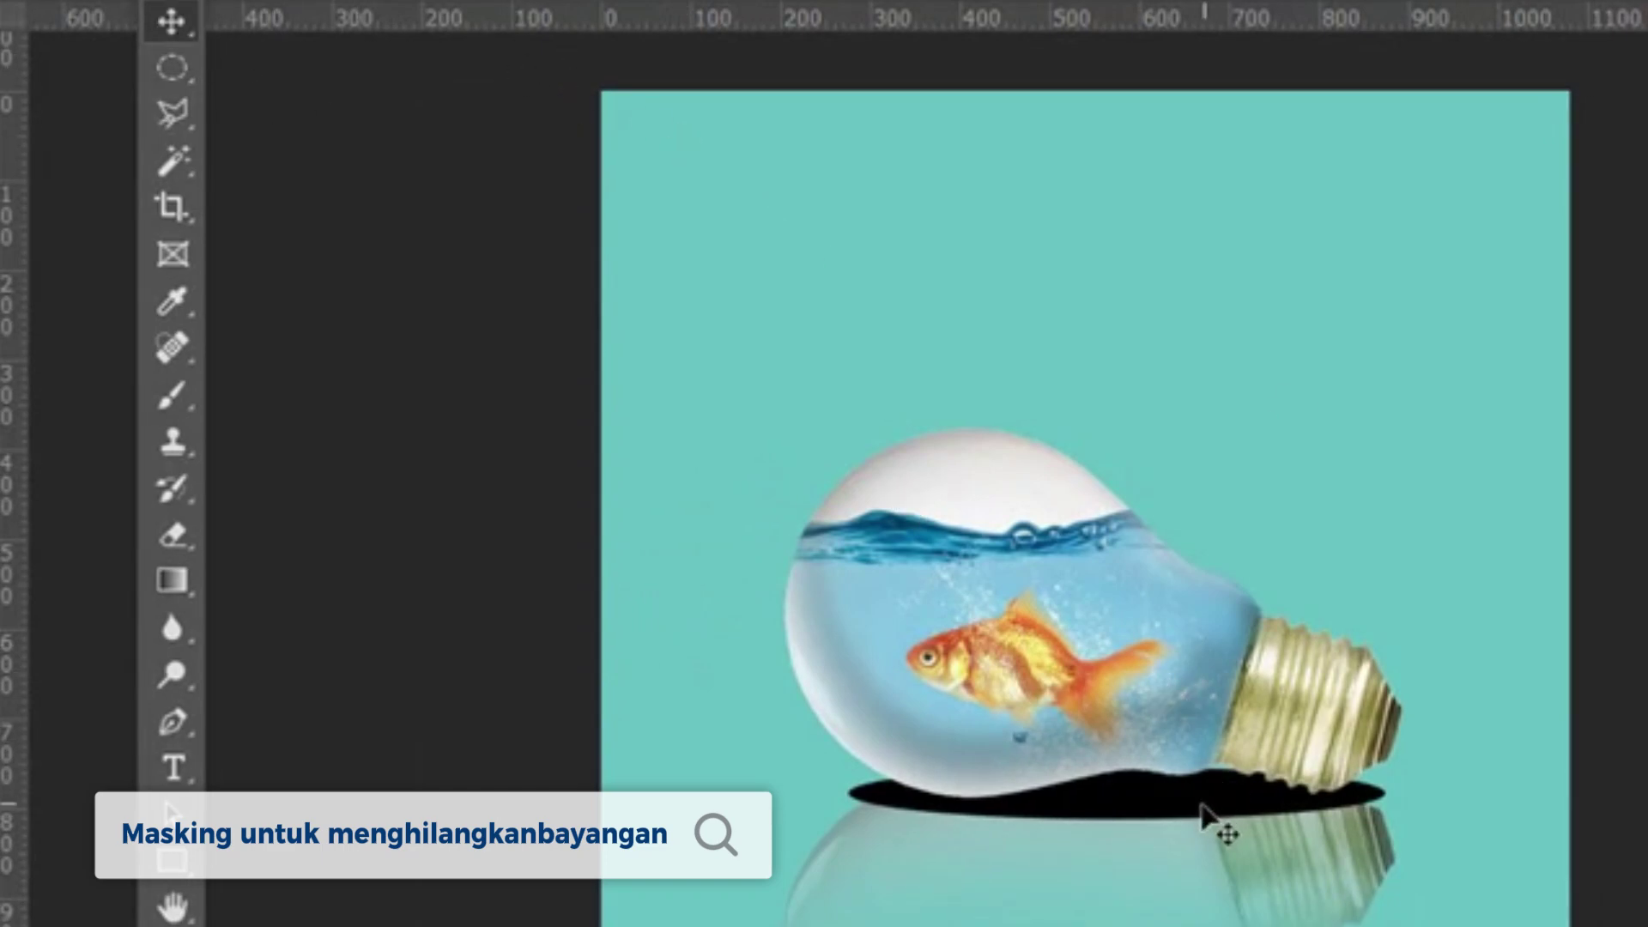
left_click_drag(1201, 805, 1182, 803)
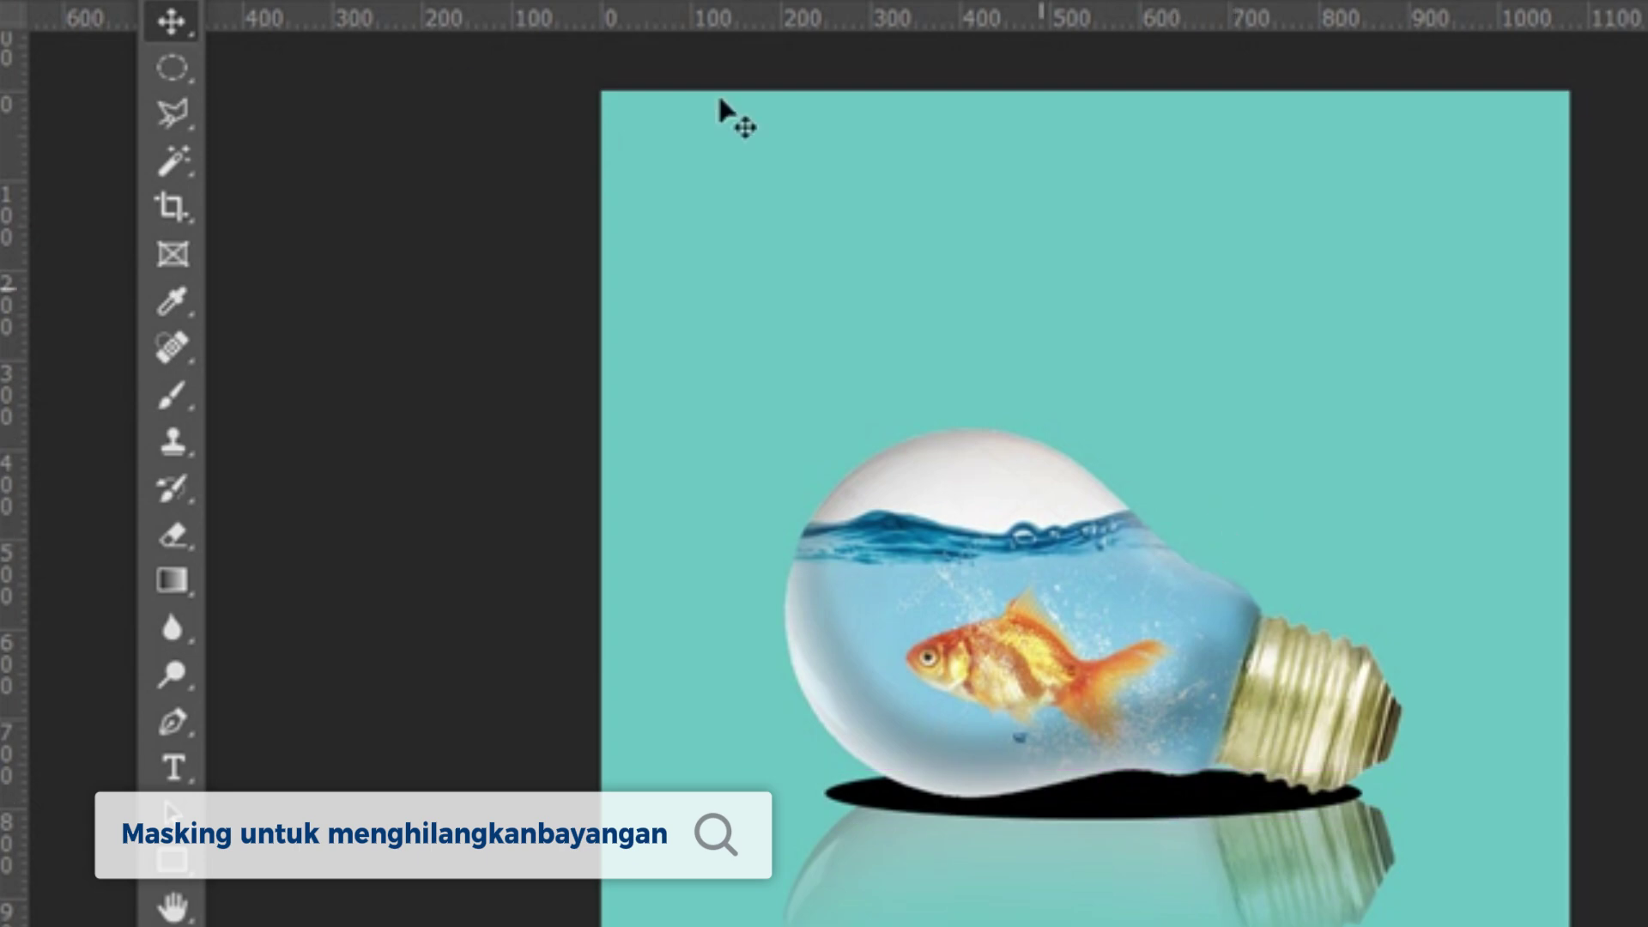
Soften the black ellipse on the shadow layer with a Gaussian Blur of 19.4 pixels radius
left_click(447, 2)
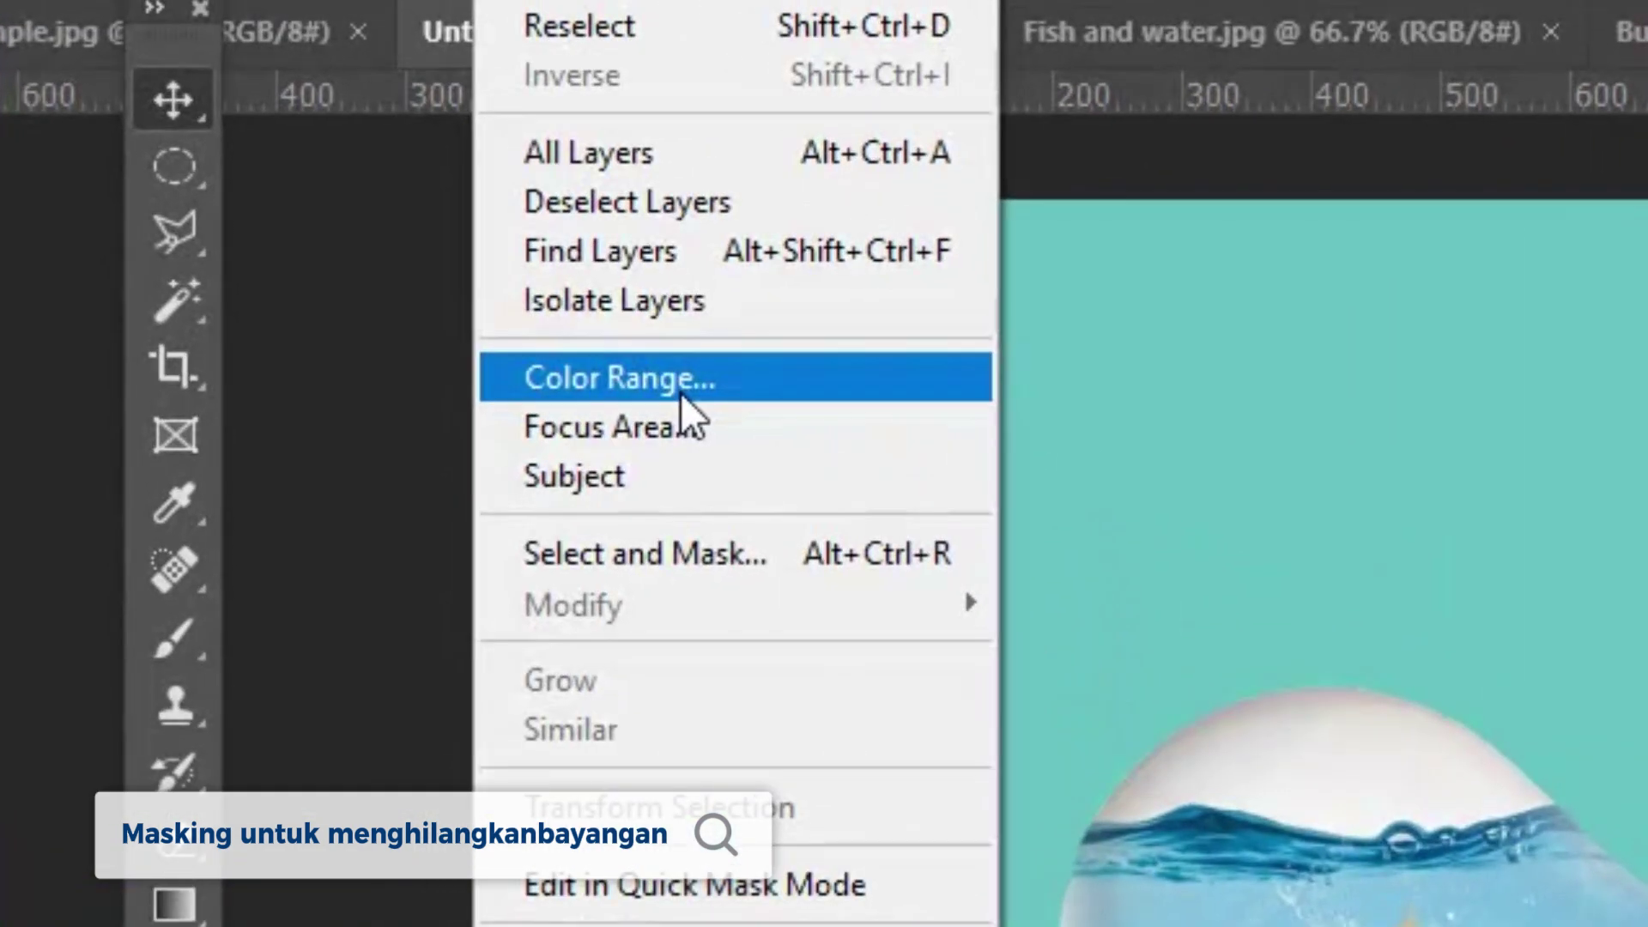
left_click(540, 225)
left_click(605, 0)
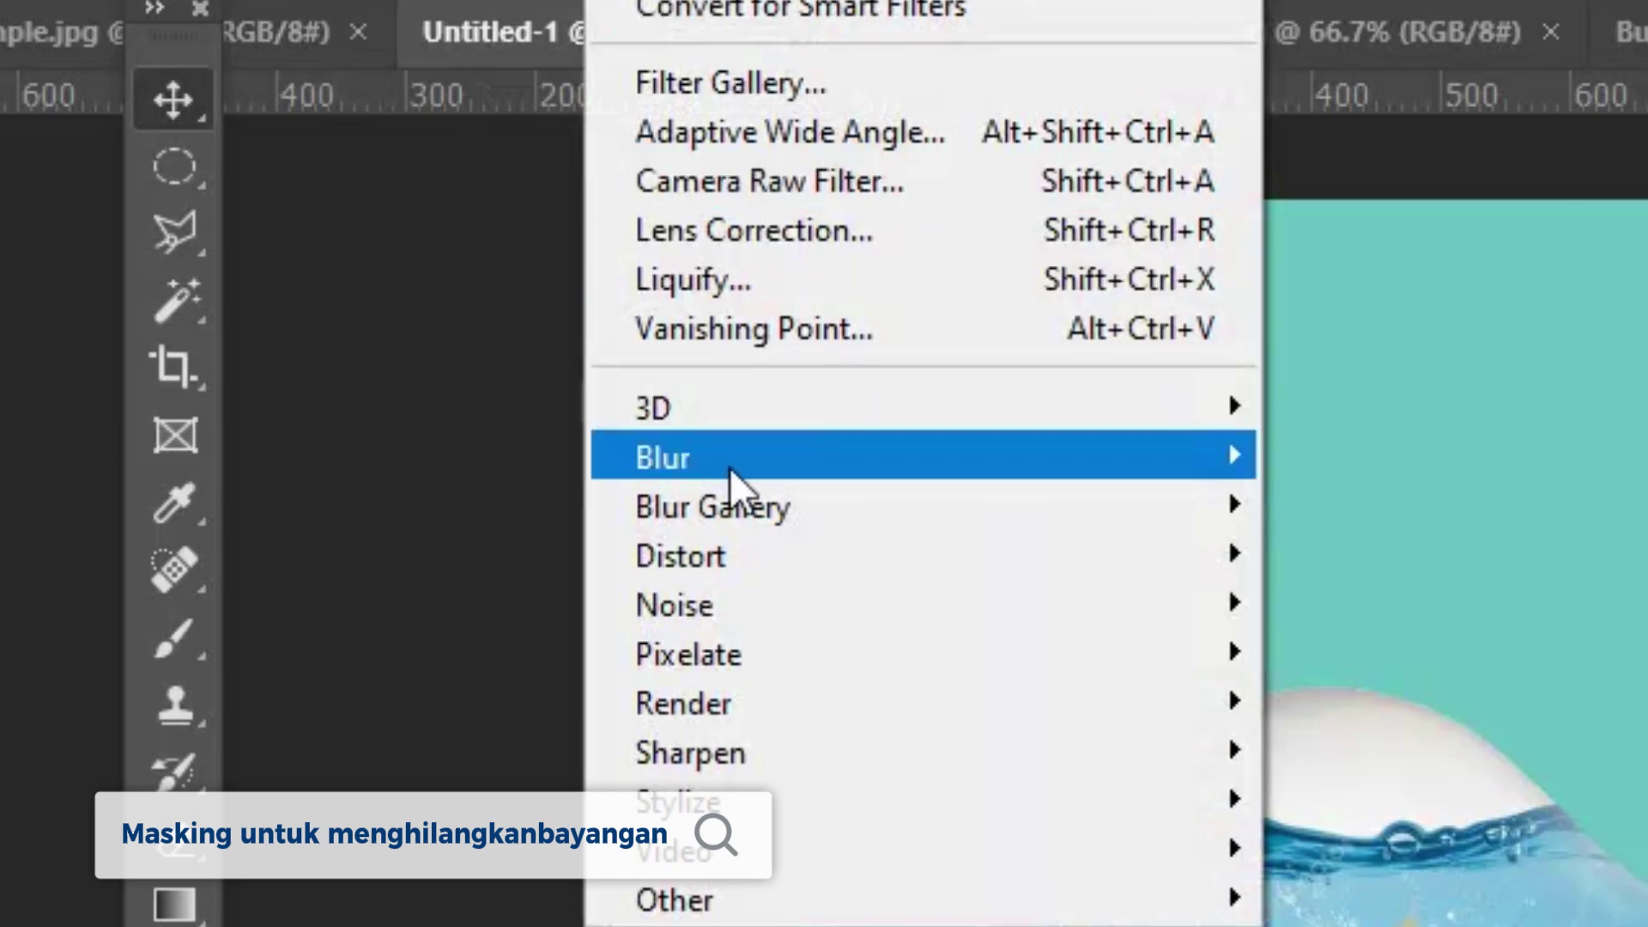
mouse_move(730, 467)
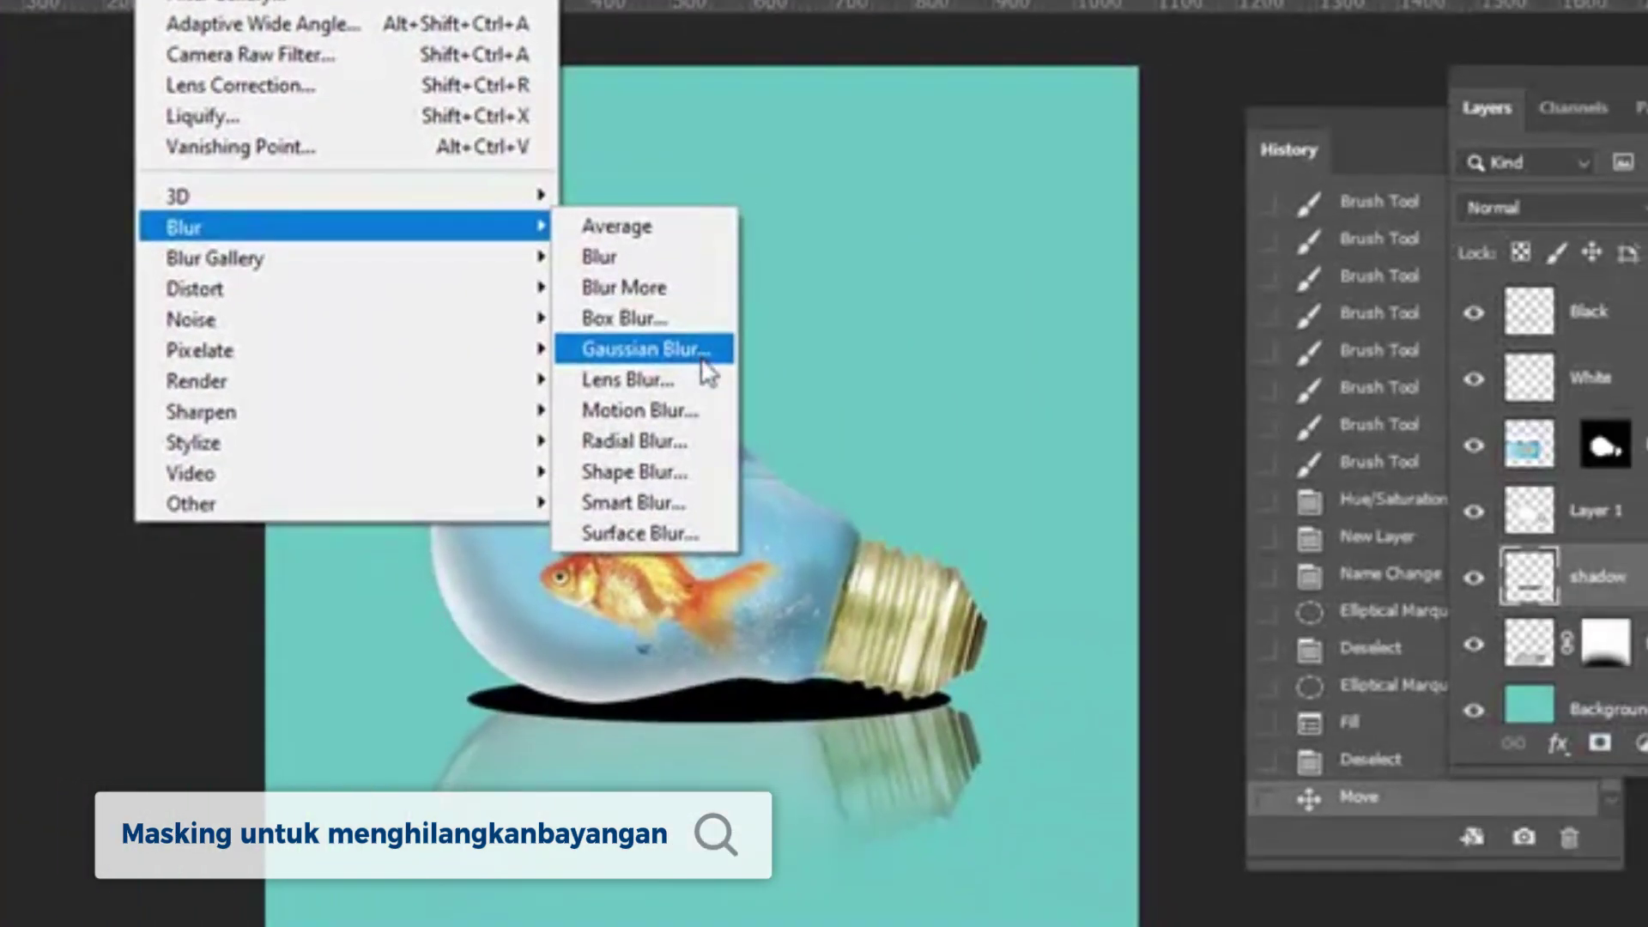
left_click(783, 404)
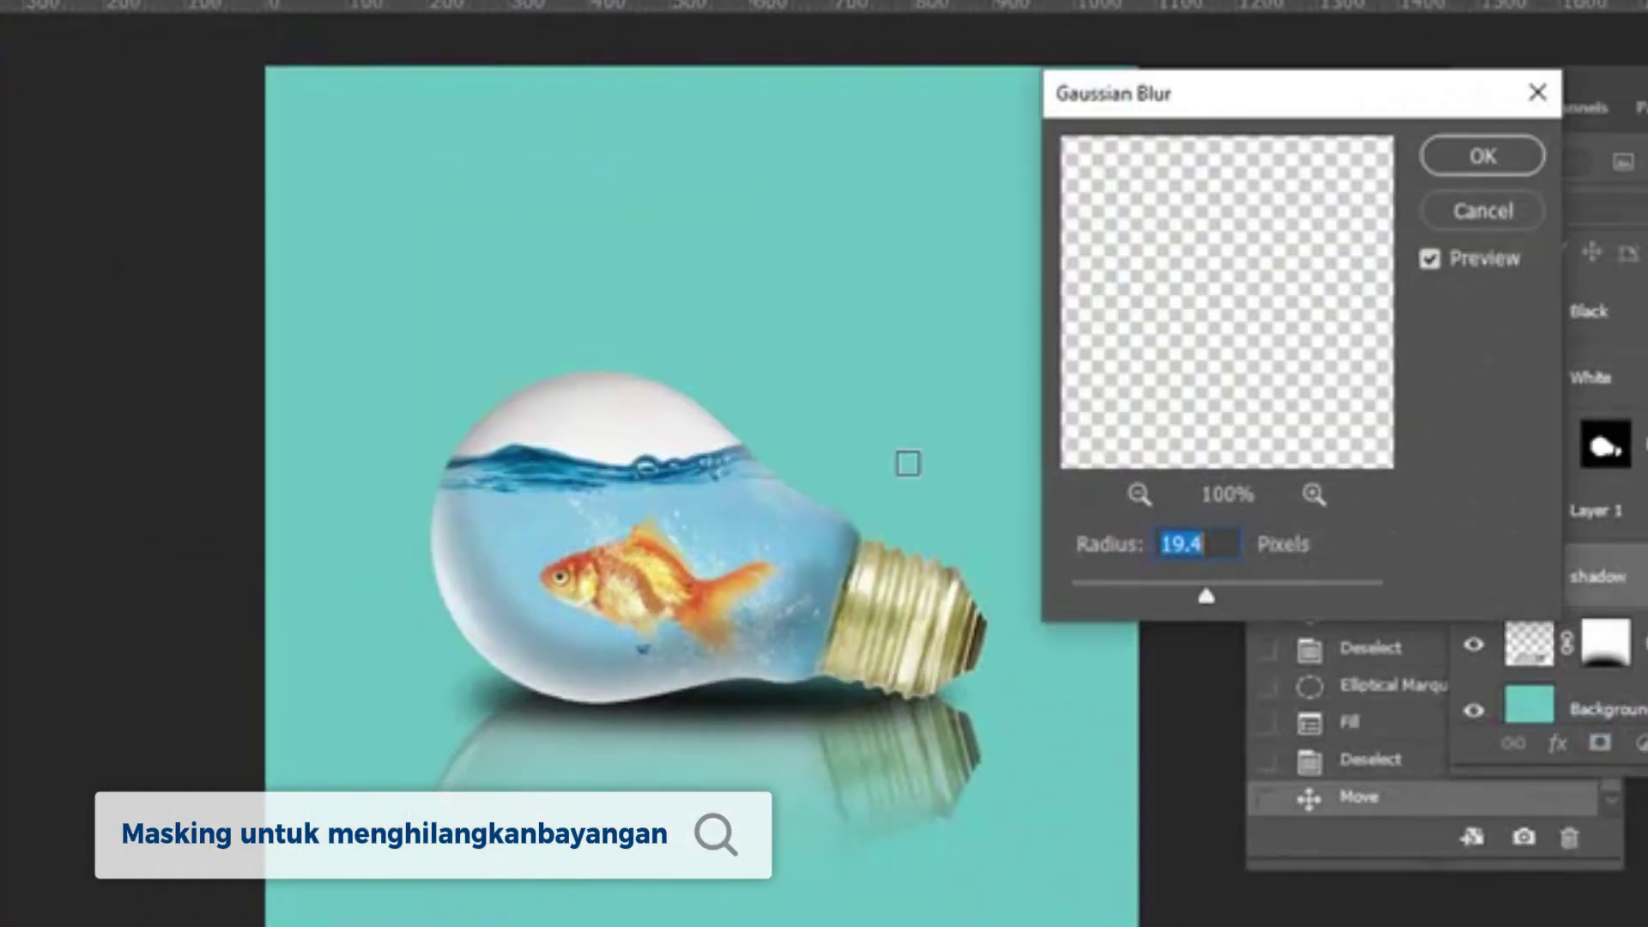
left_click(1502, 156)
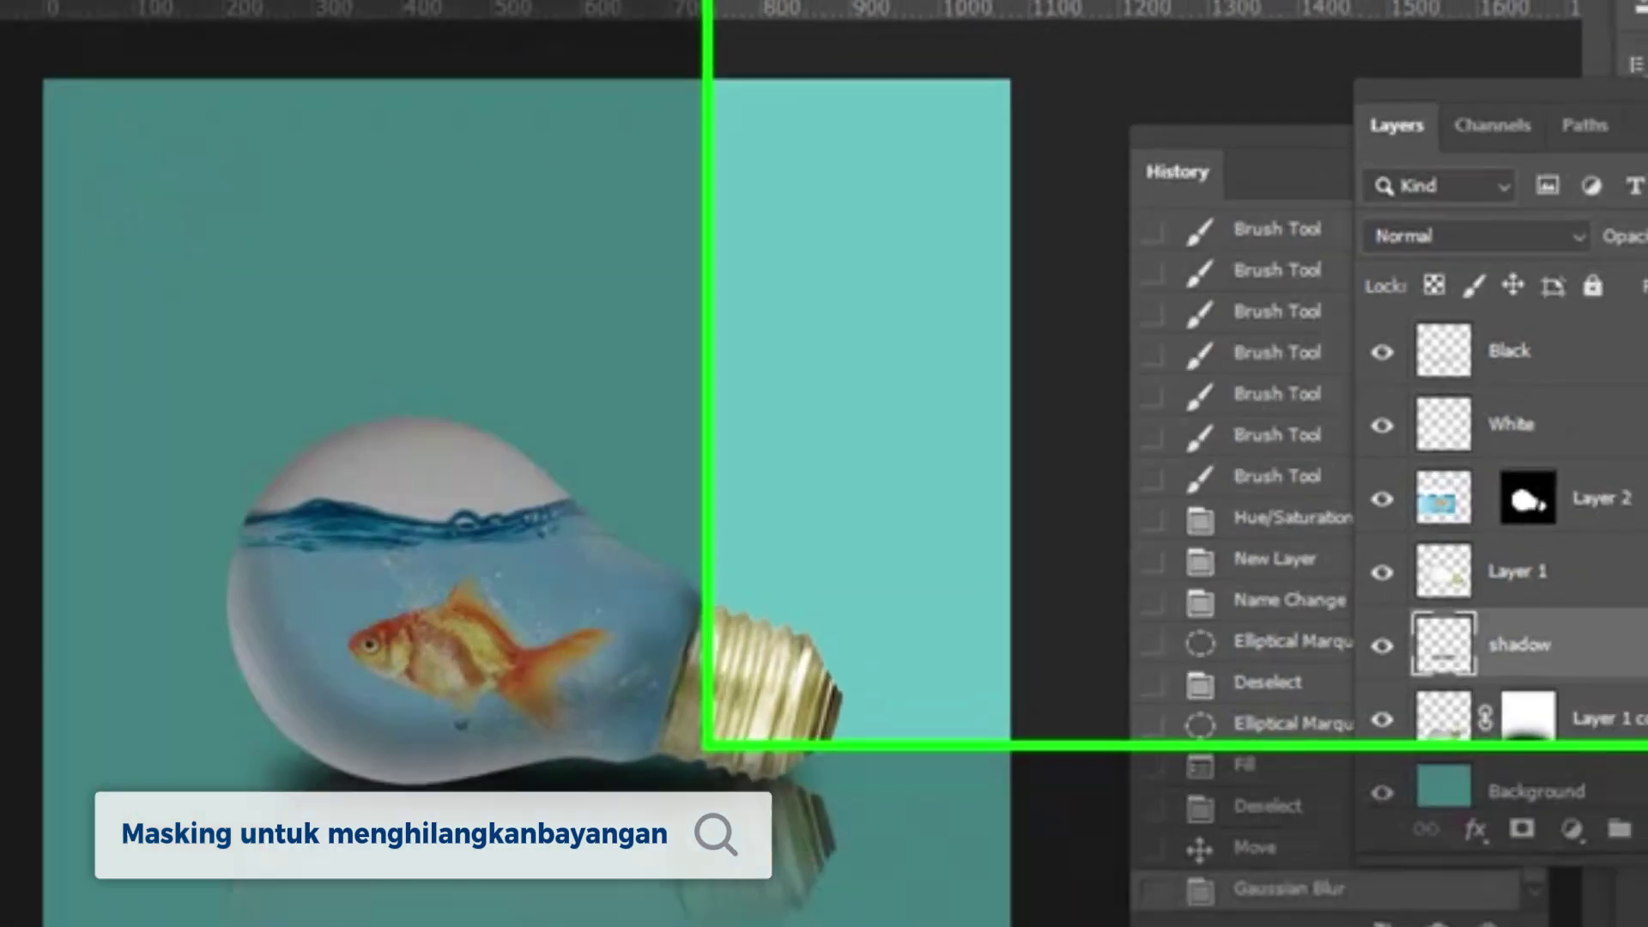
Reduce the opacity of the shadow layer to 76%
left_click(1530, 343)
left_click_drag(1515, 371, 1428, 429)
key("ctrl+minus")
key("ctrl+minus")
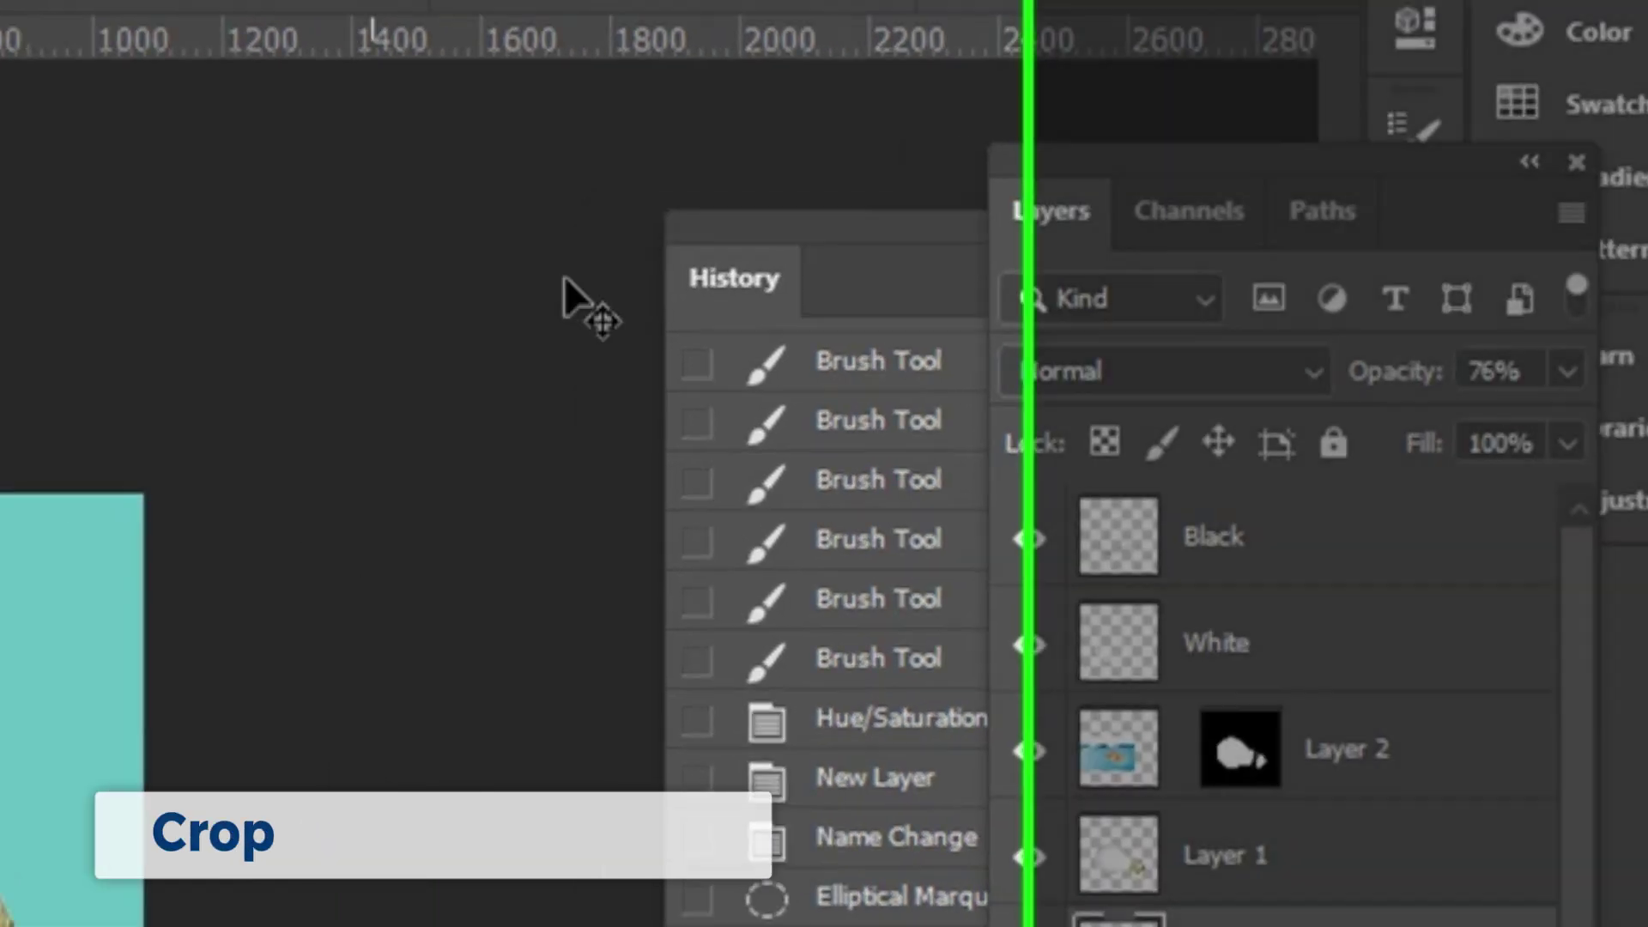
Switch to the blue butterfly image and select its white background with the Magic Wand
left_click(726, 35)
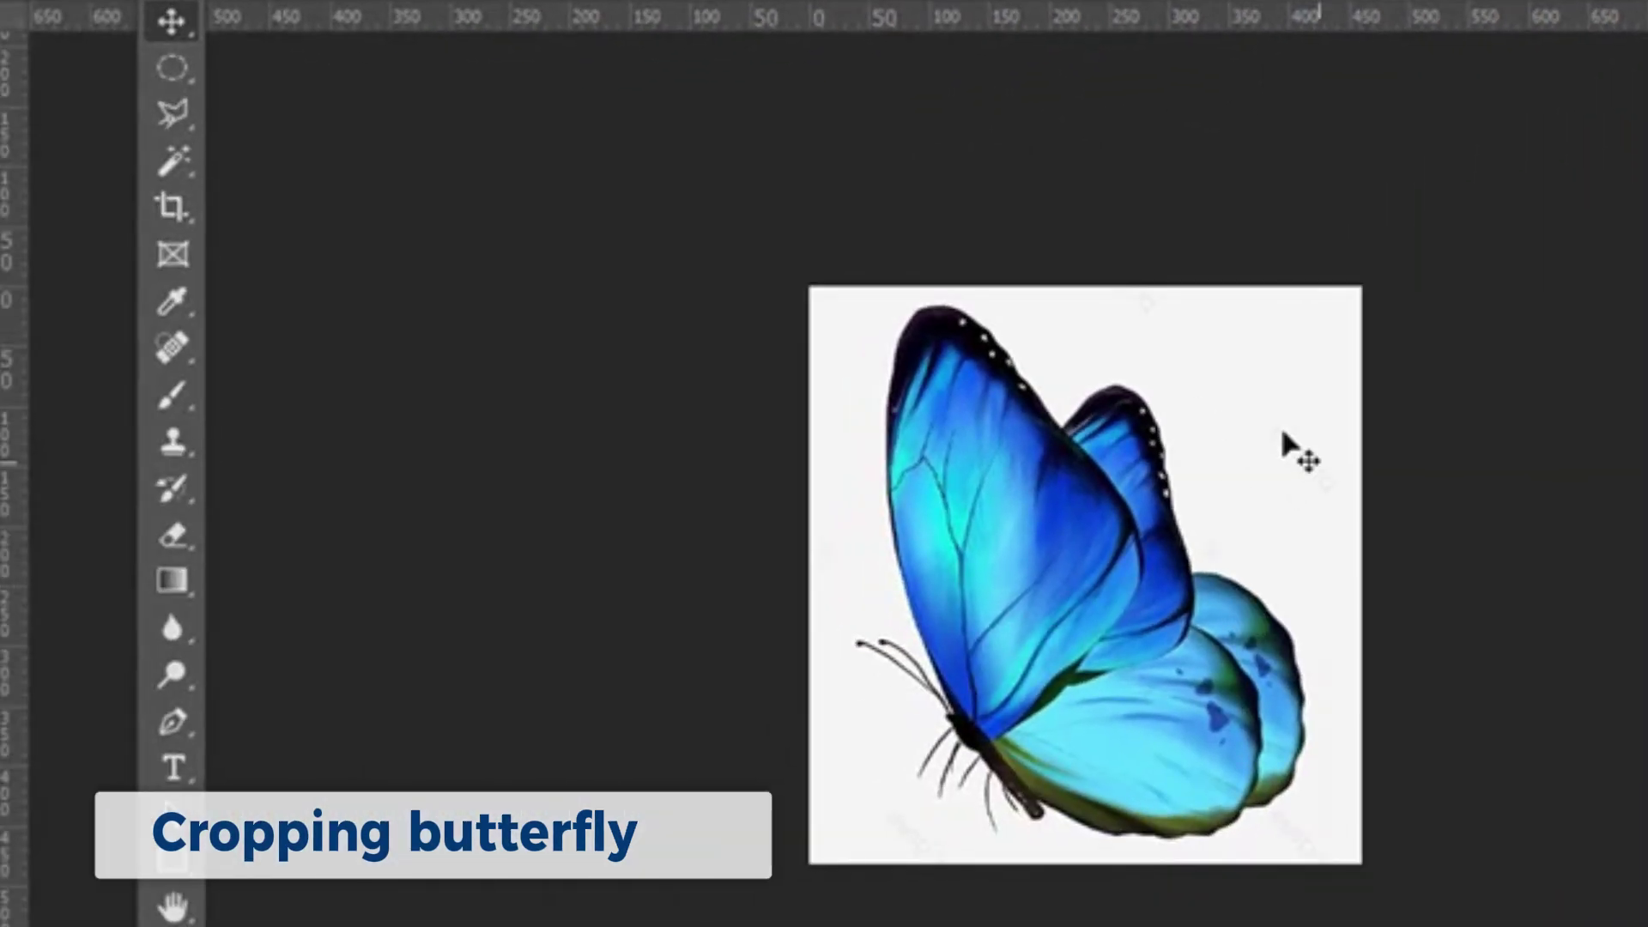
left_click(176, 162)
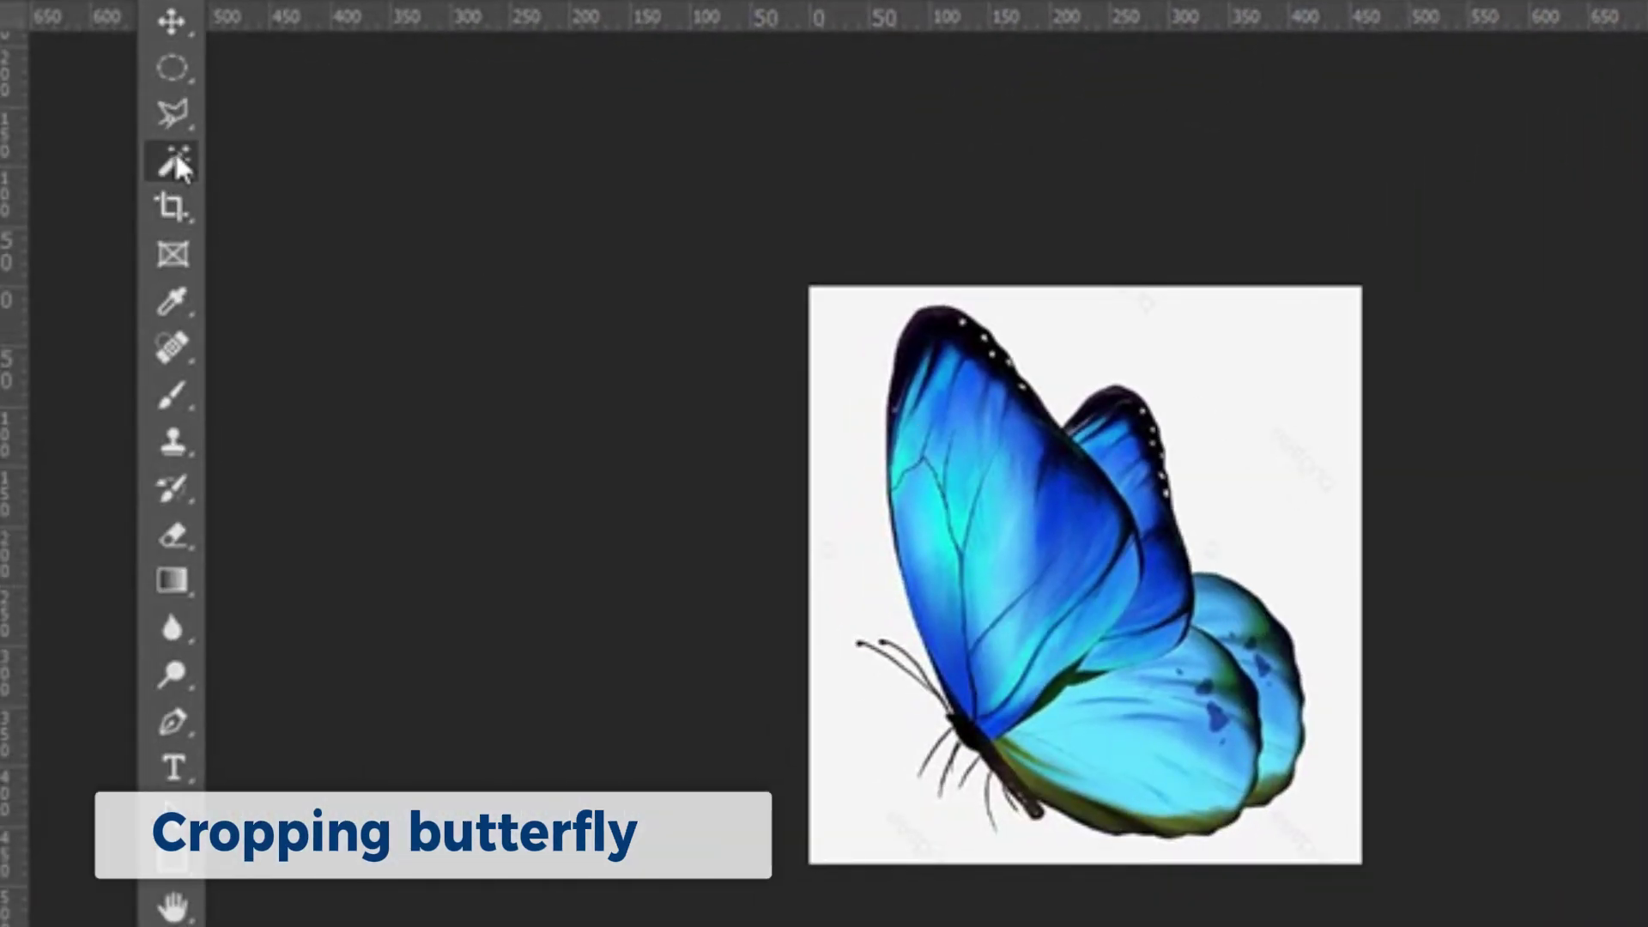
left_click(1279, 393)
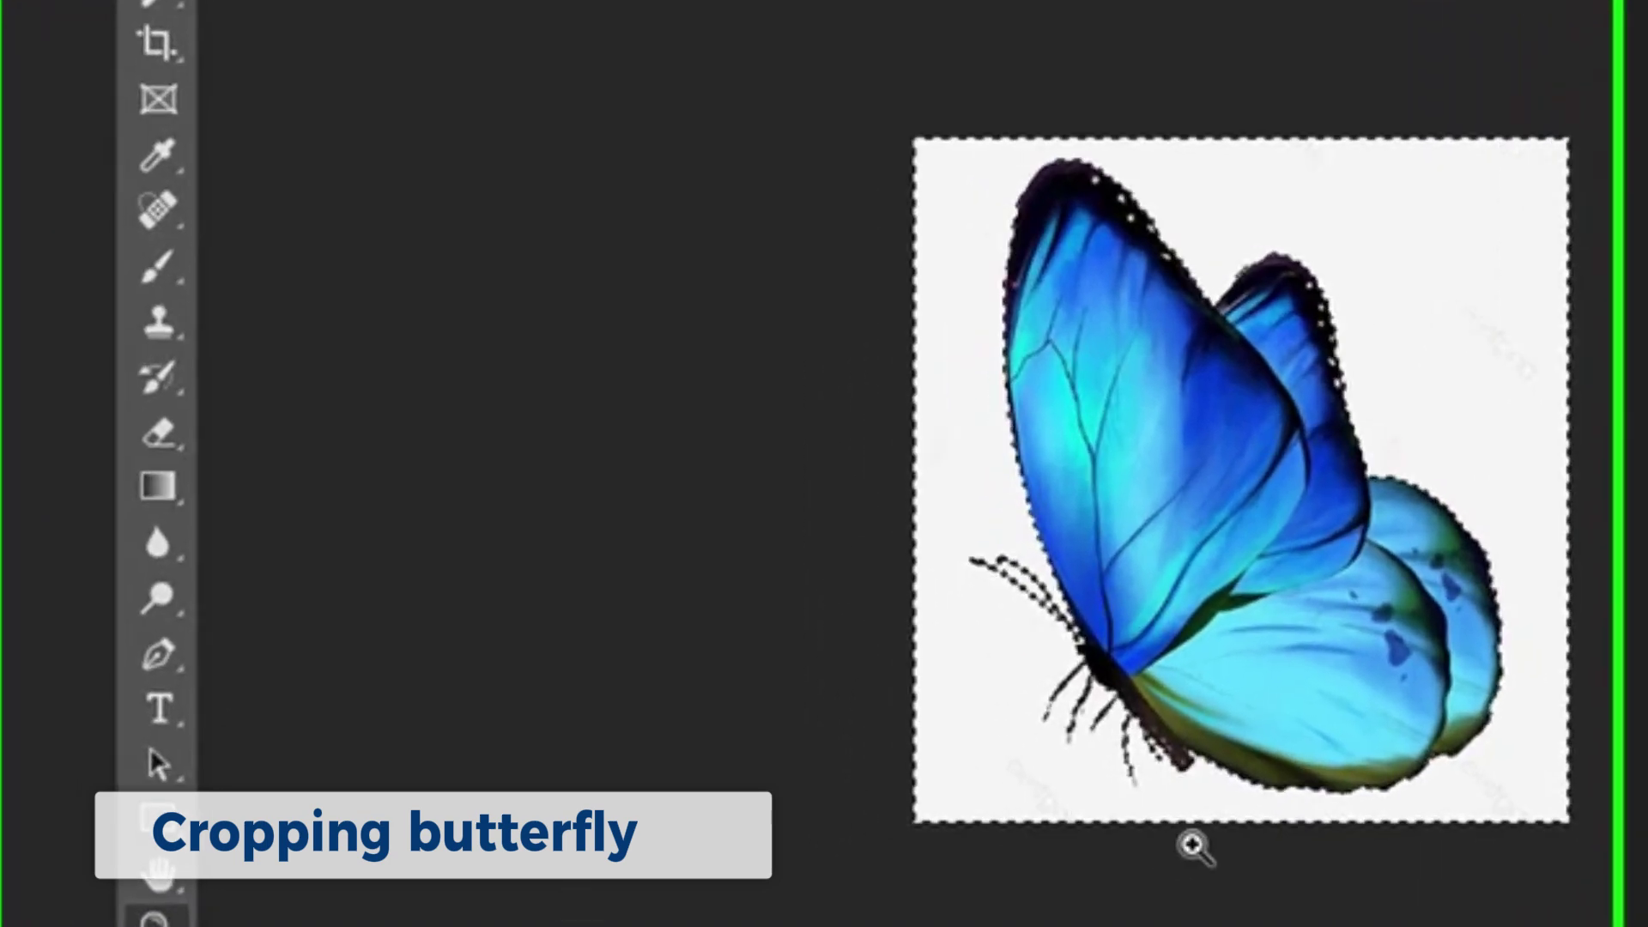
Invert the selection so it covers the butterfly instead of its white background, and copy it
left_click_drag(1188, 842, 1124, 852)
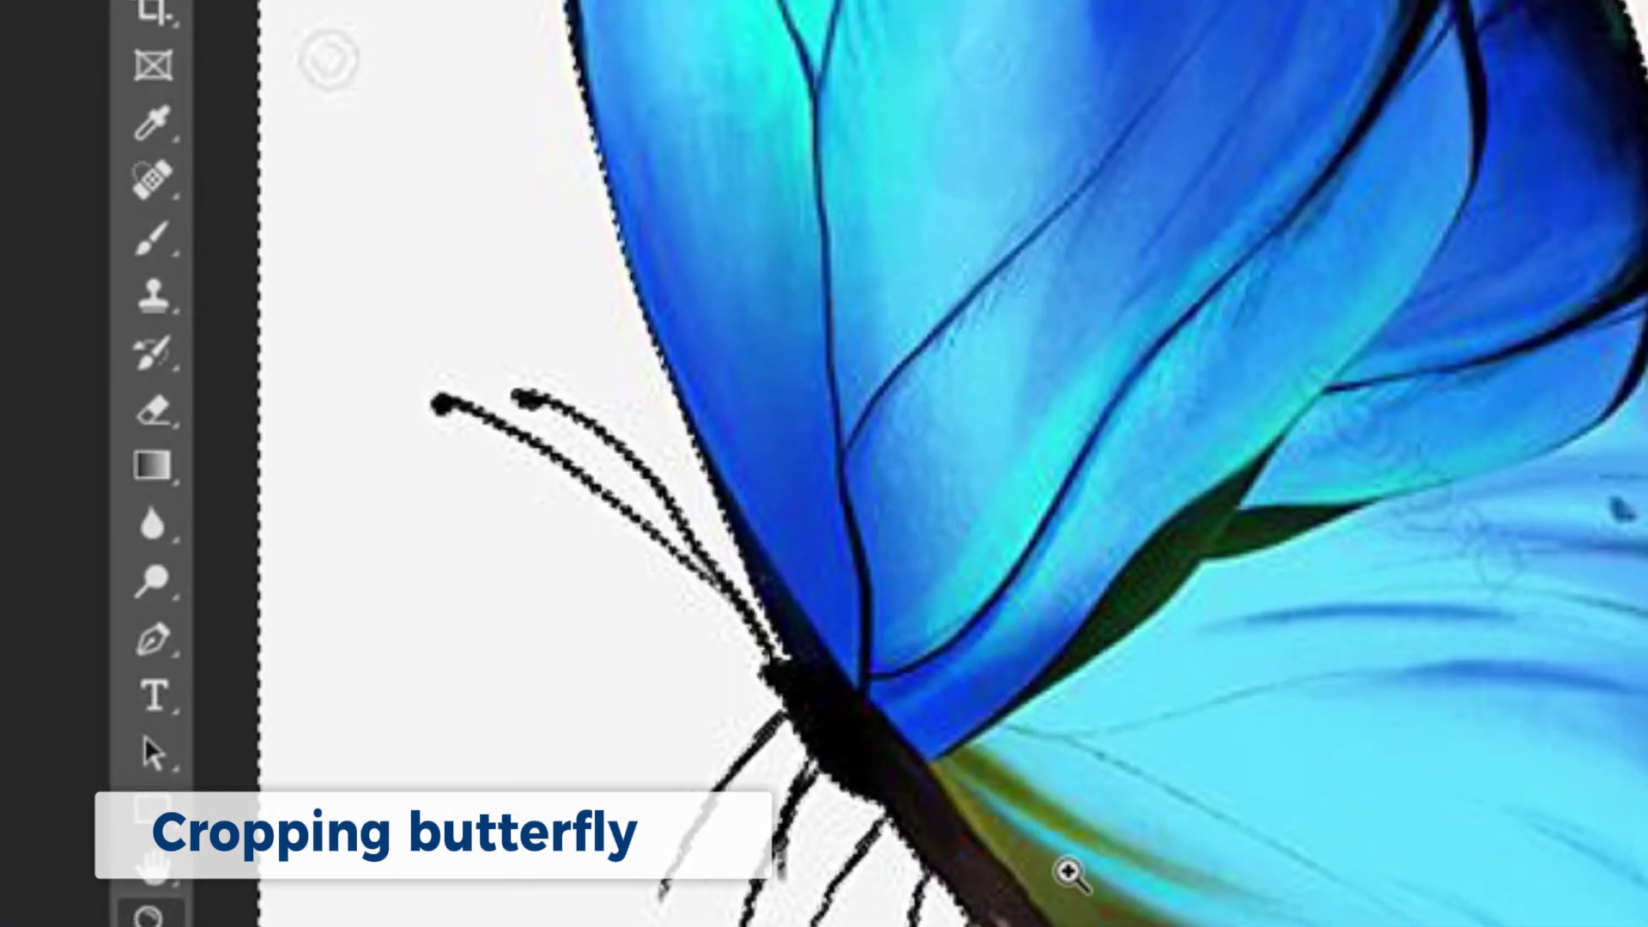
left_click(1078, 864, "alt")
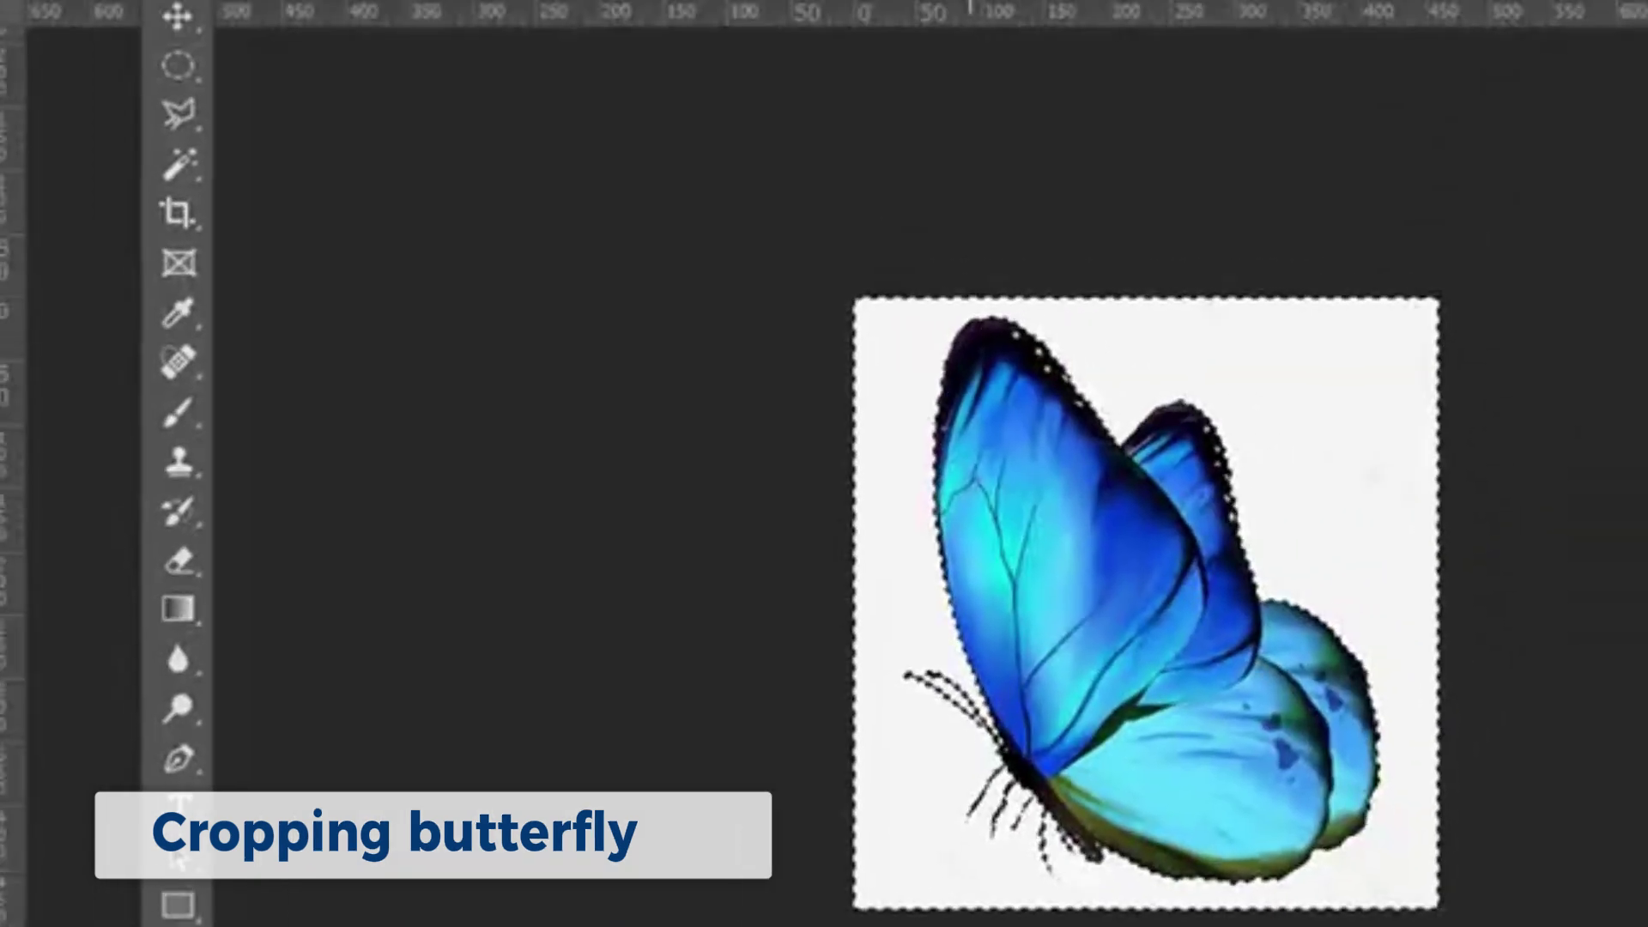
left_click(429, 1)
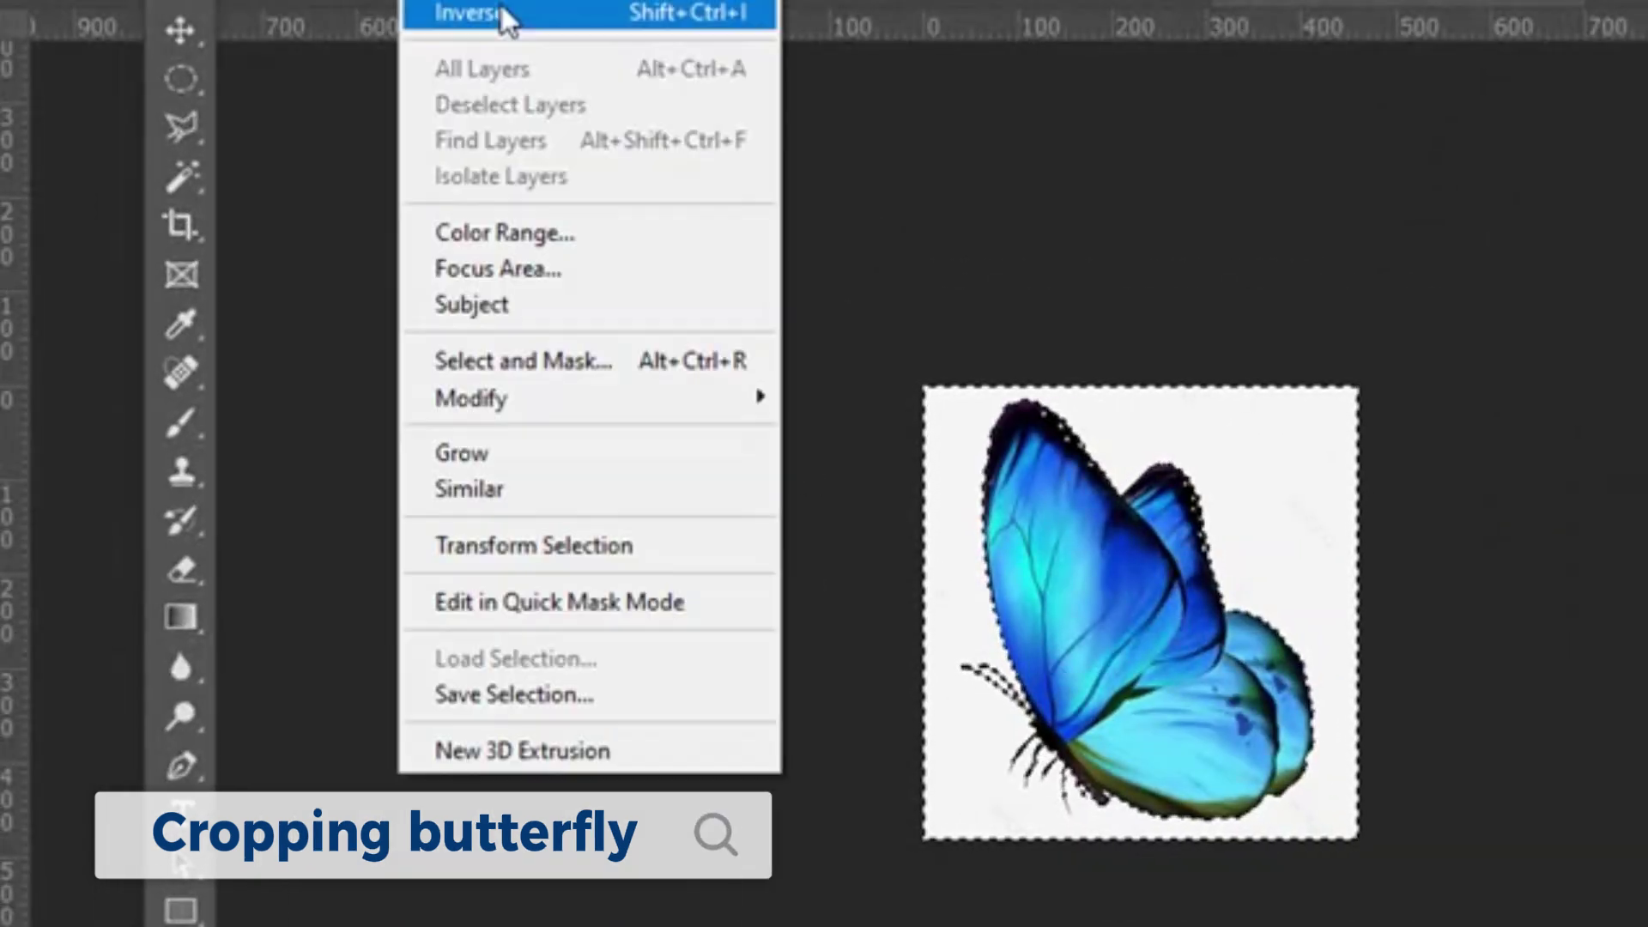
left_click(527, 27)
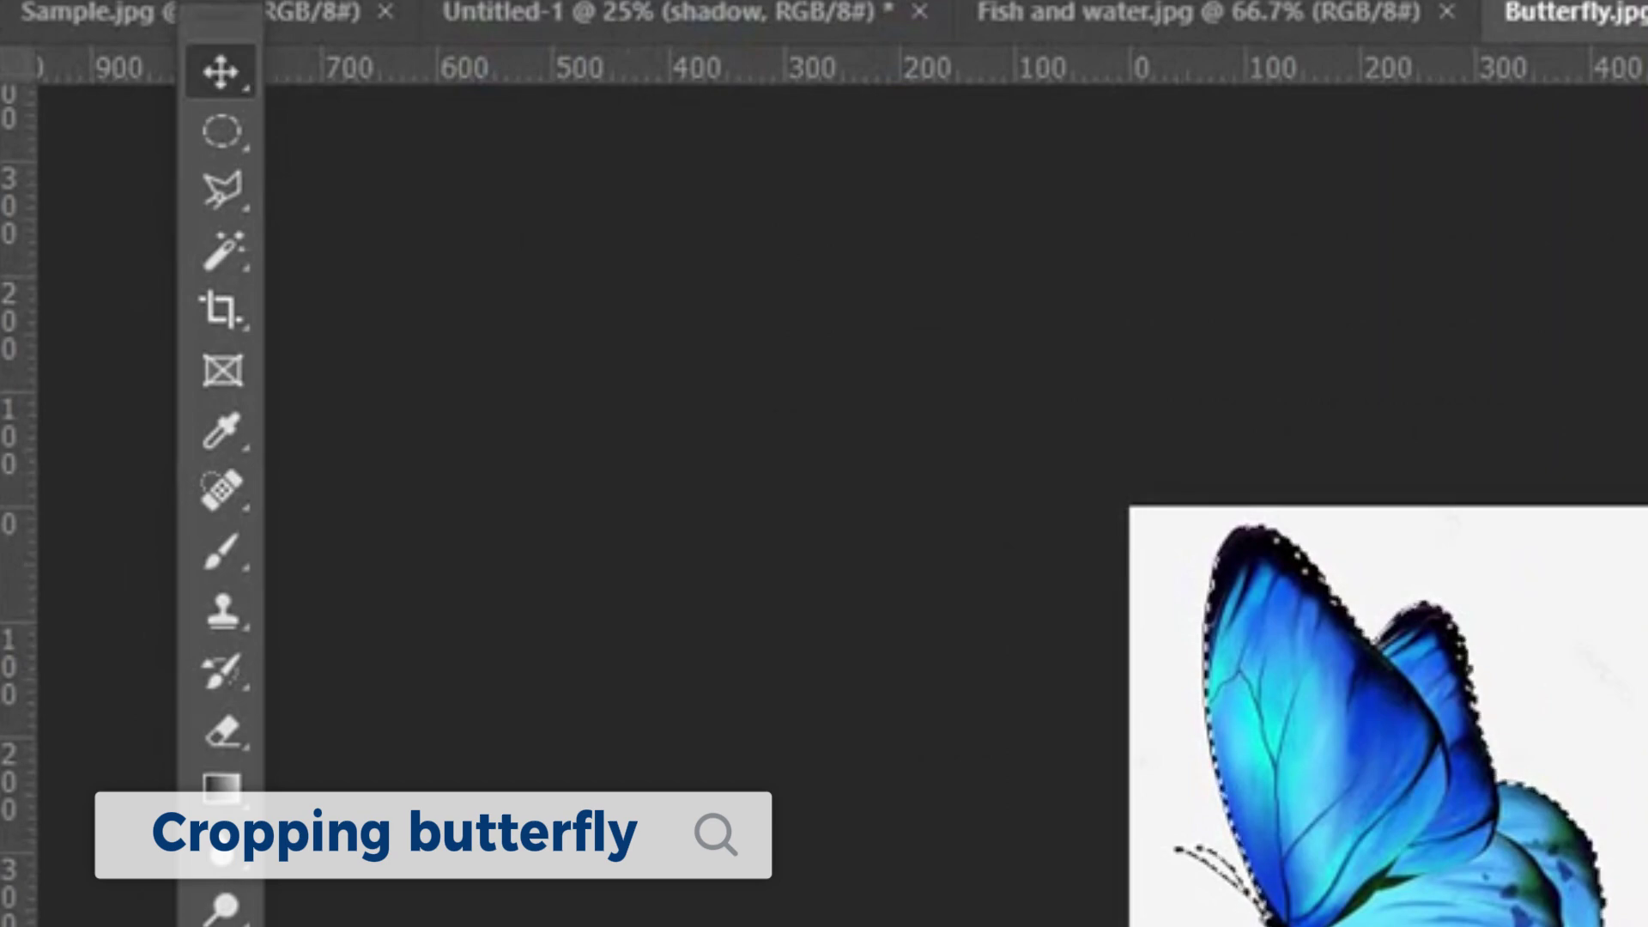
left_click(225, 2)
left_click(306, 181)
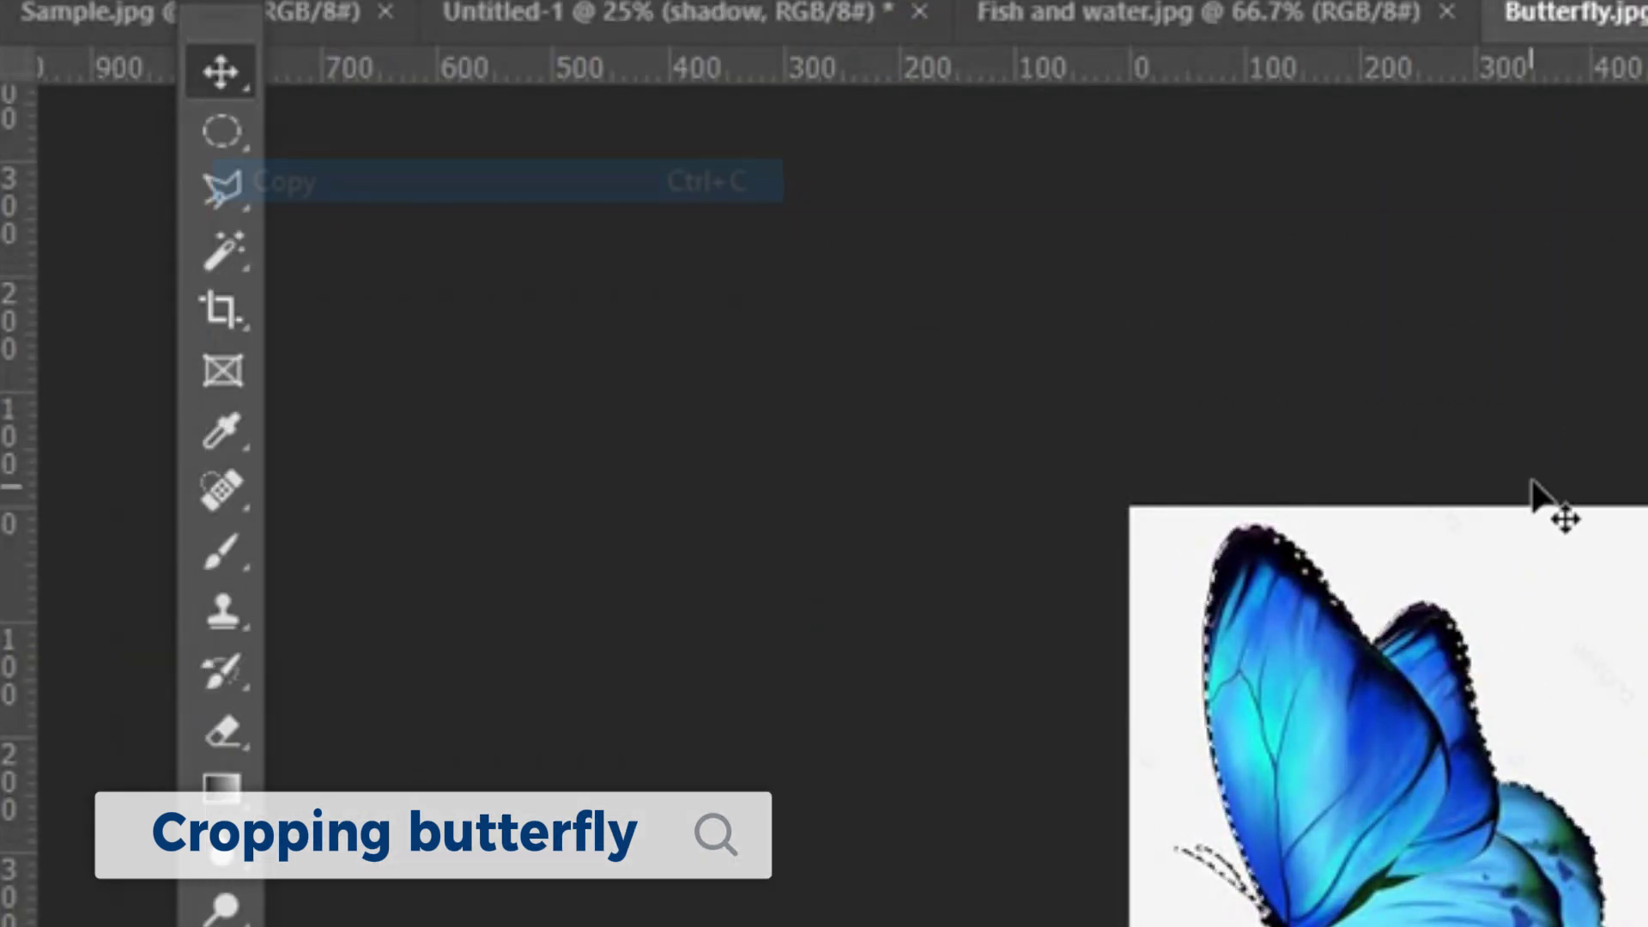
Paste the butterfly into the Untitled-1 composite and position it perched on the upper edge of the light bulb
left_click(764, 18)
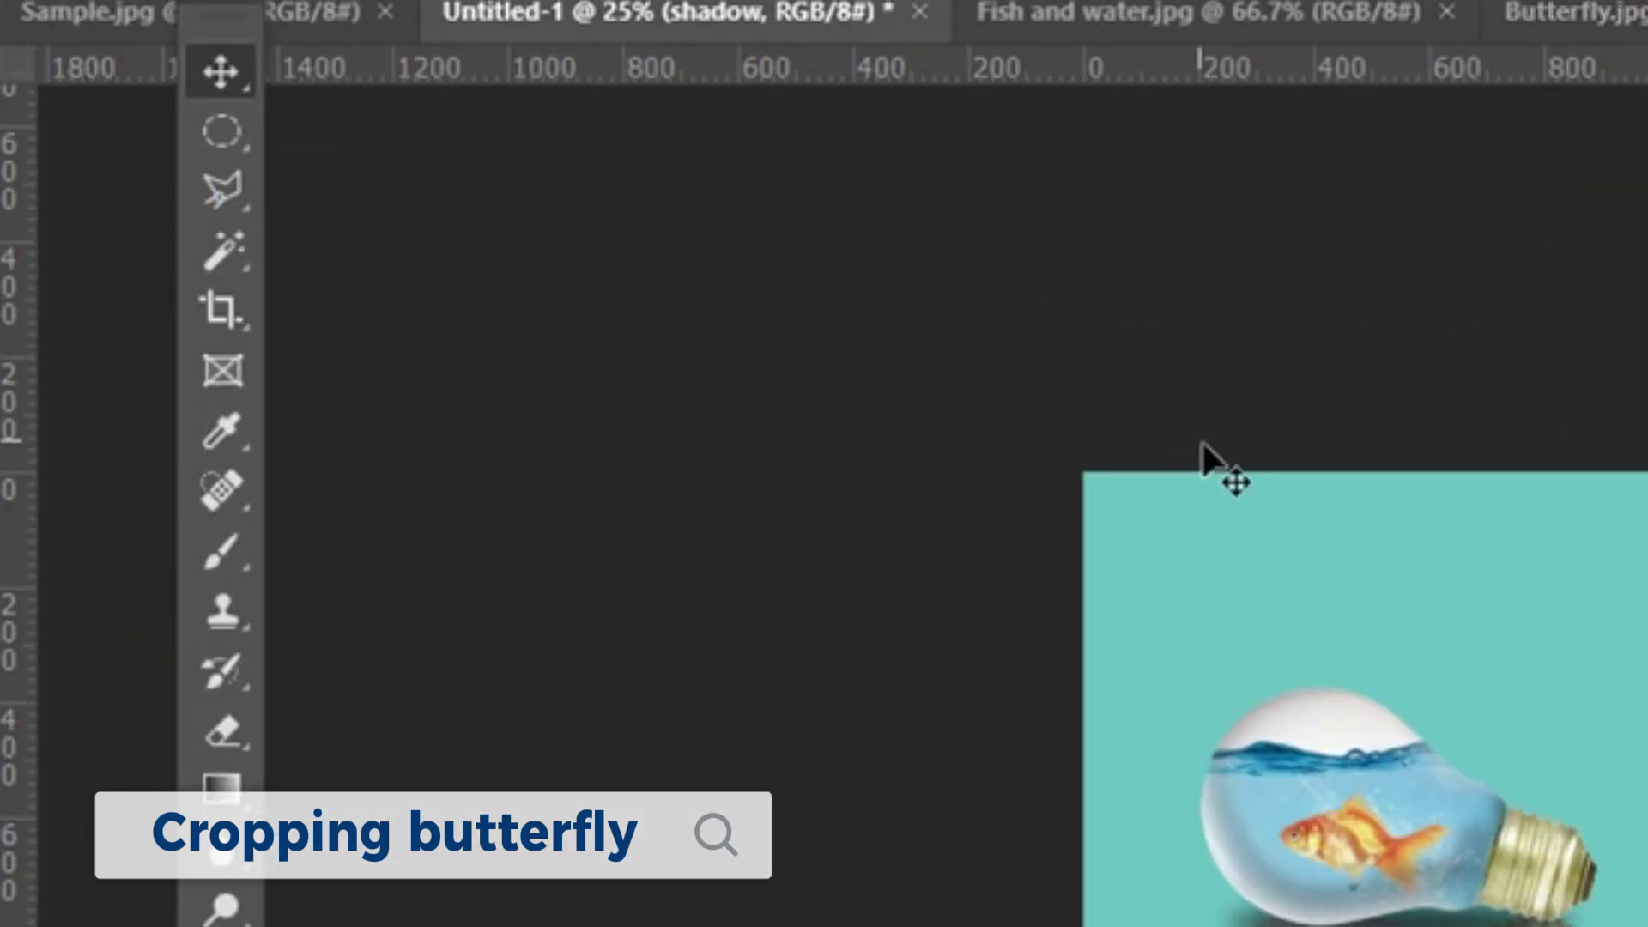
key("ctrl+v")
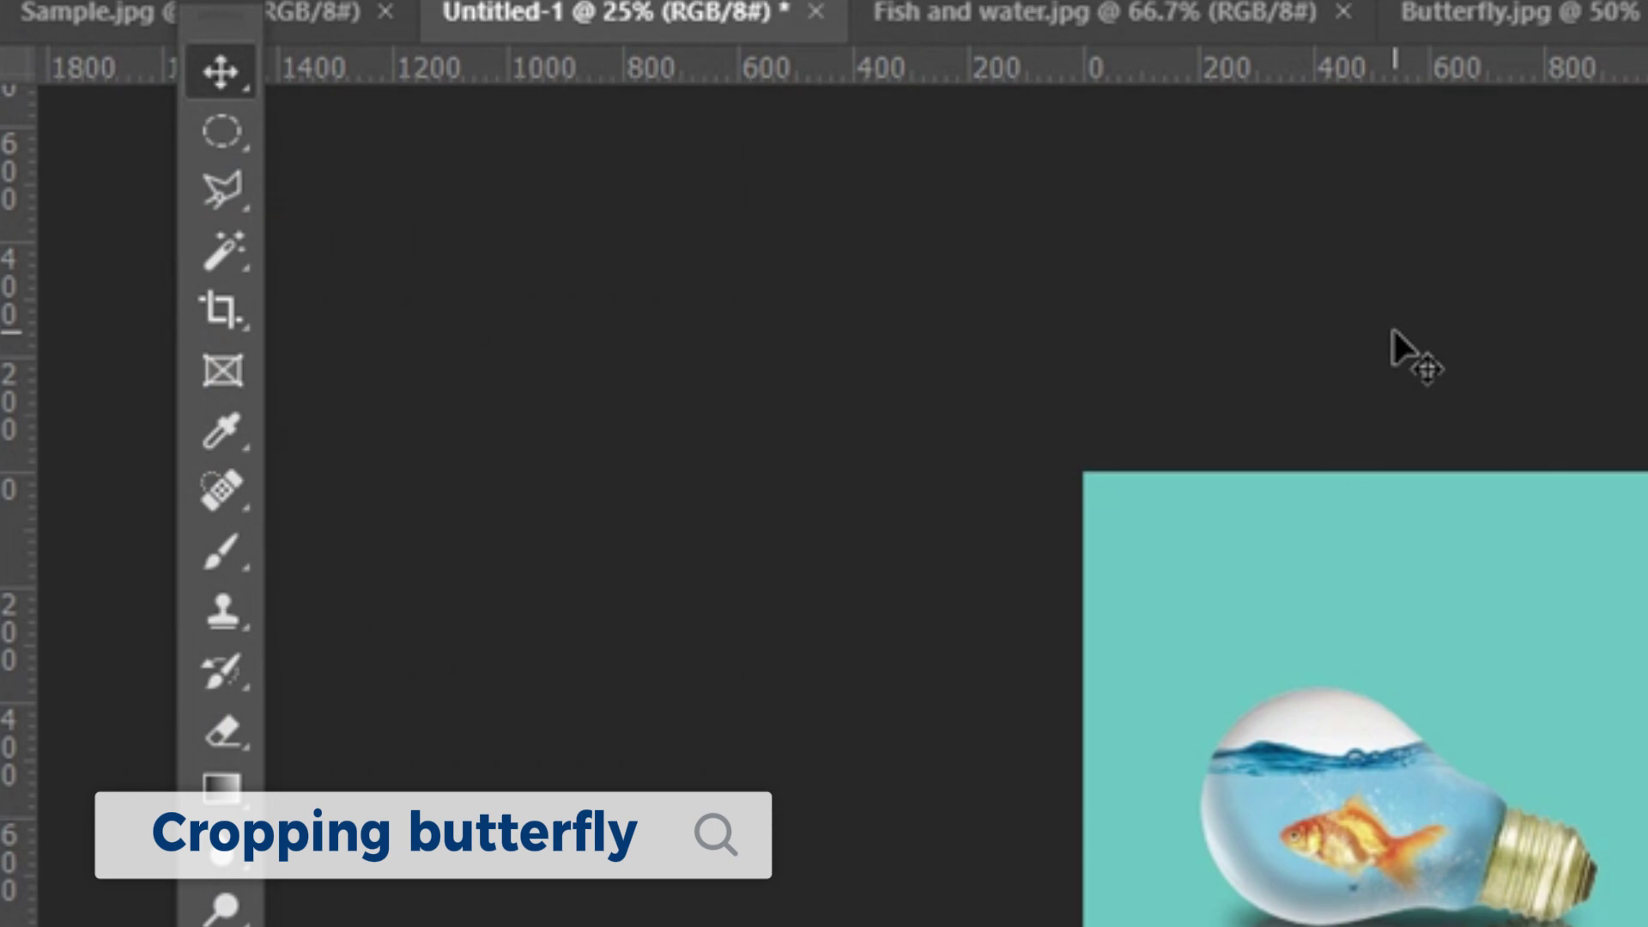
left_click_drag(1399, 760, 1462, 657)
key("Up")
key("Up")
key("Up")
key("Up")
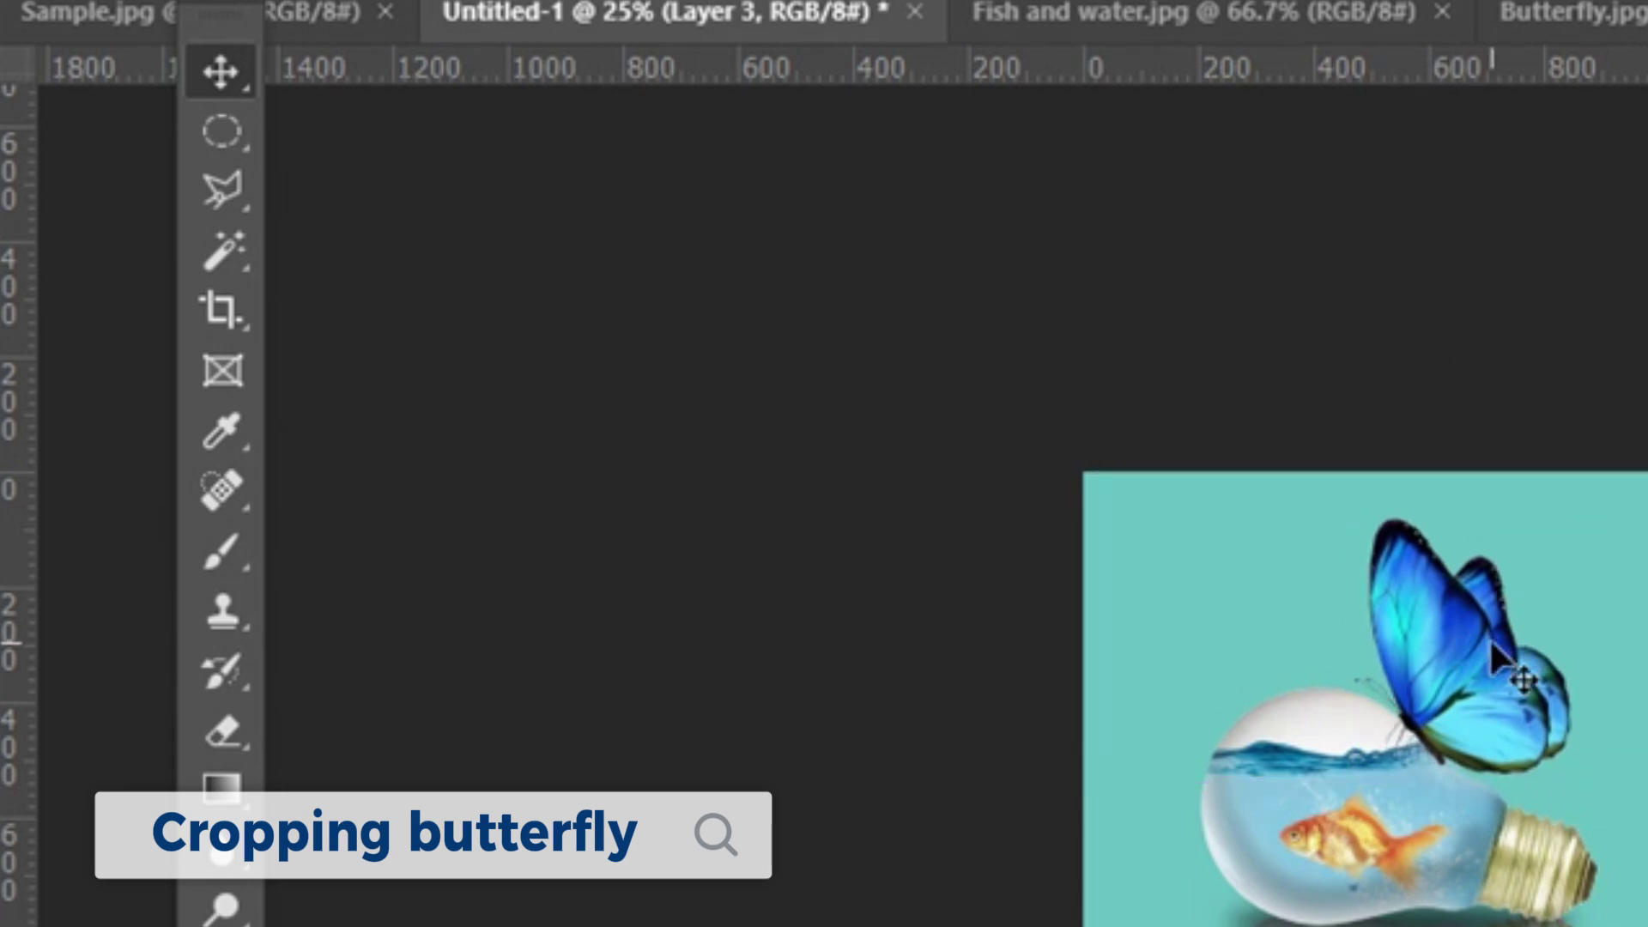
key("Up")
key("Up")
key("Up")
key("Up")
key("Right")
key("Right")
key("Right")
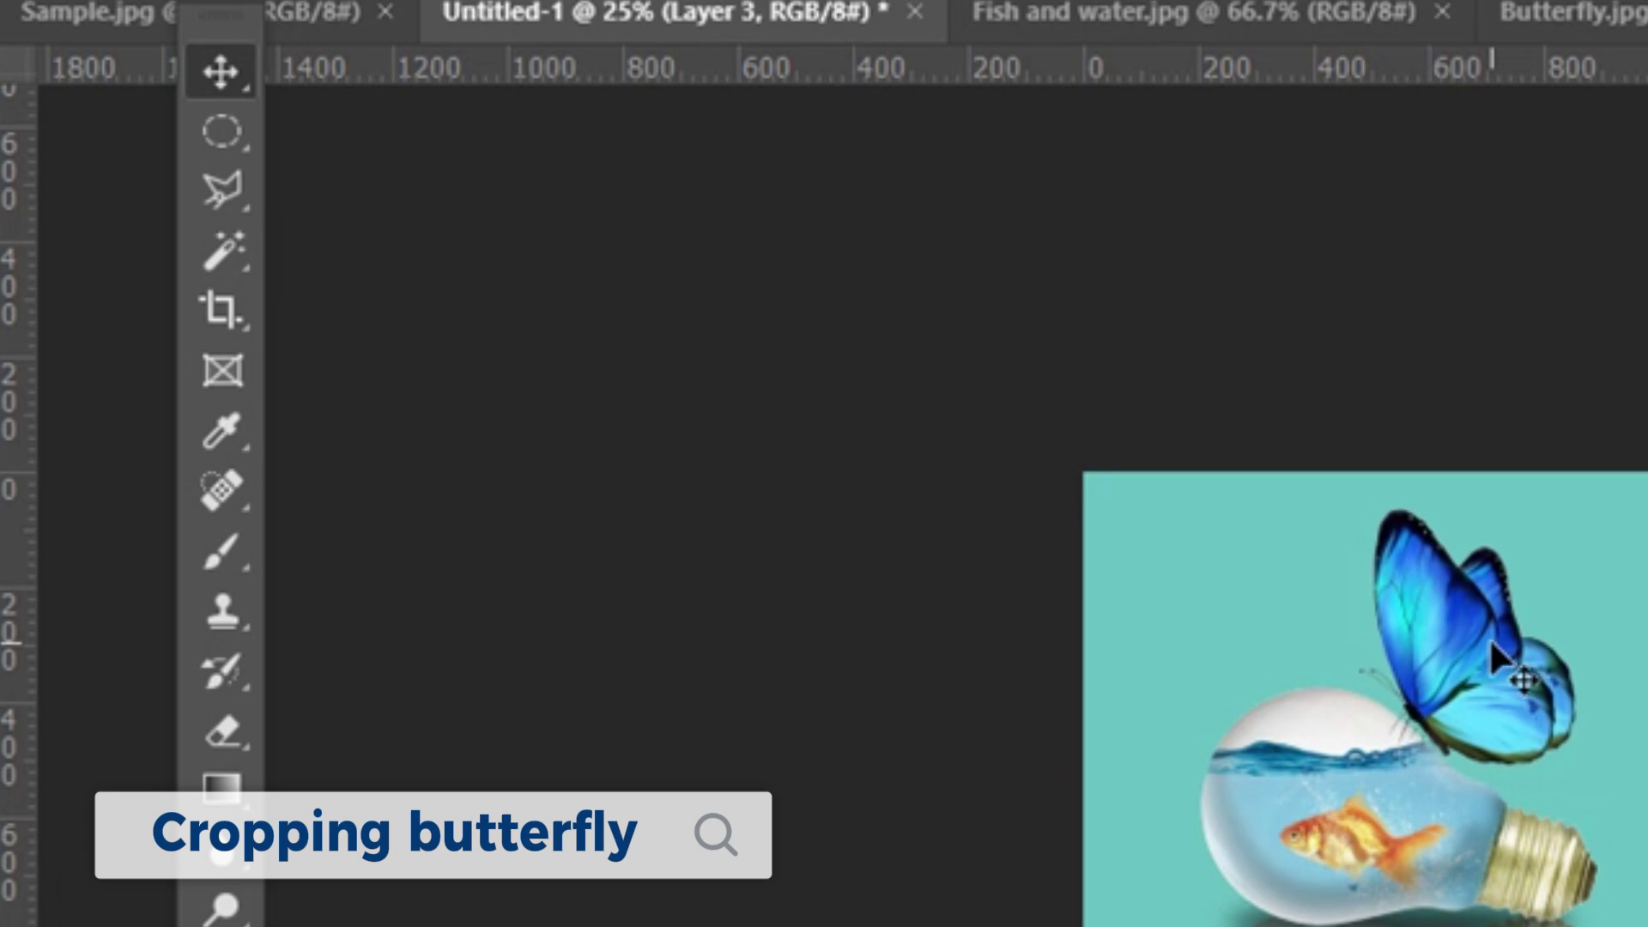
Duplicate the butterfly layer, flip the copy vertically and move it down over the bulb beneath the original
key("ctrl+plus")
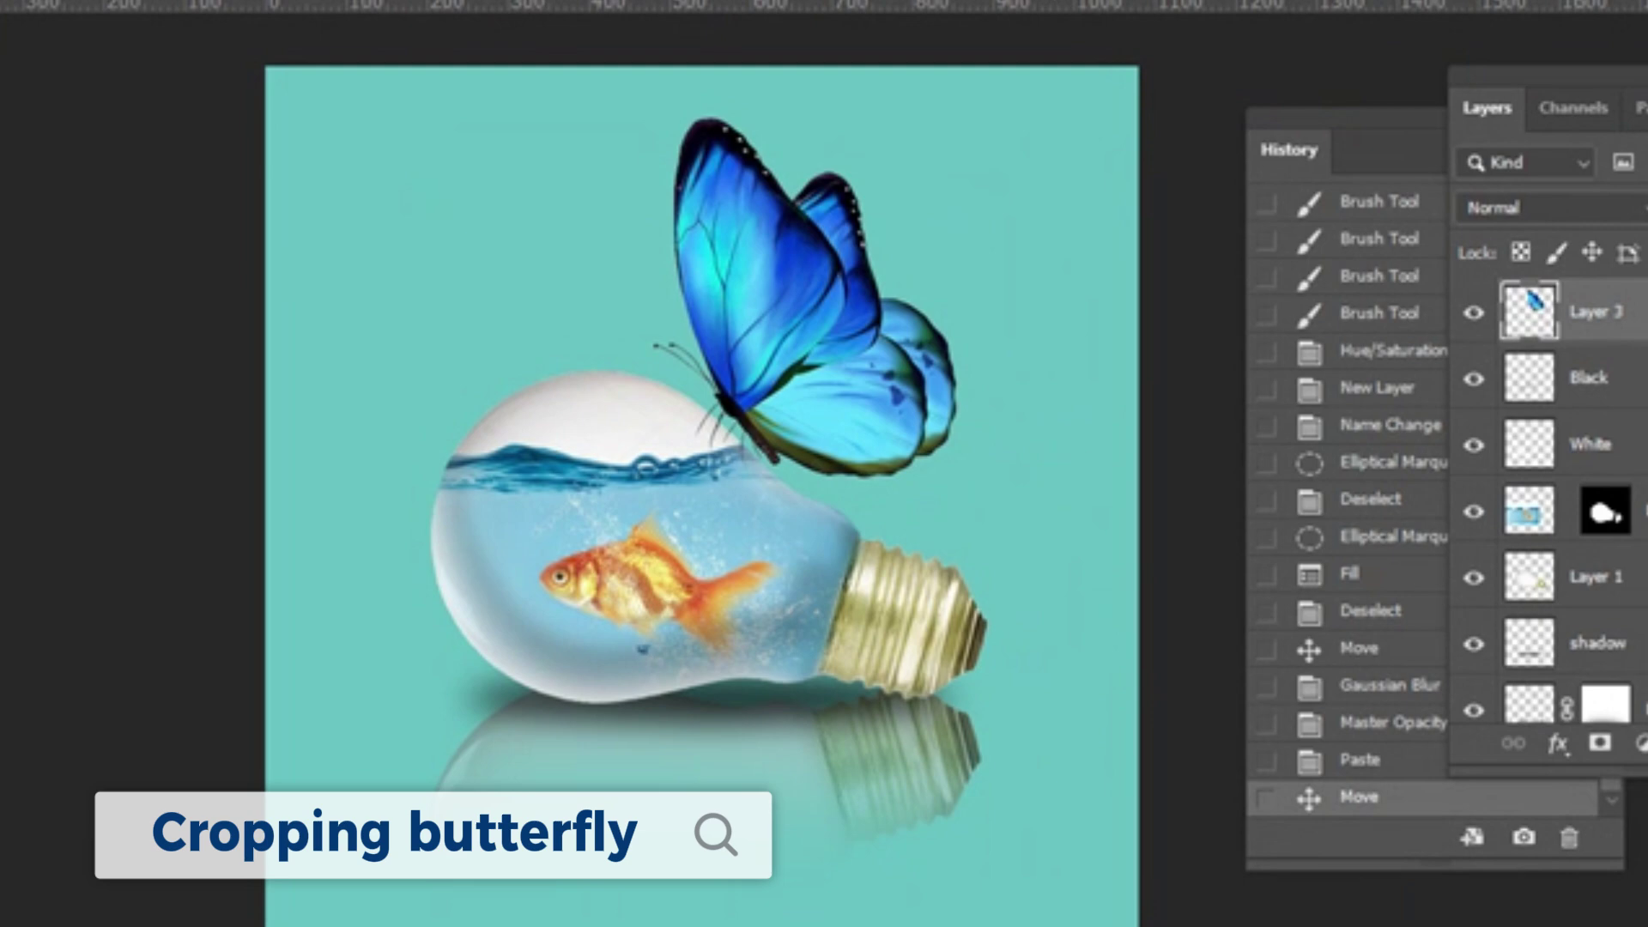
left_click_drag(1535, 330, 1643, 744)
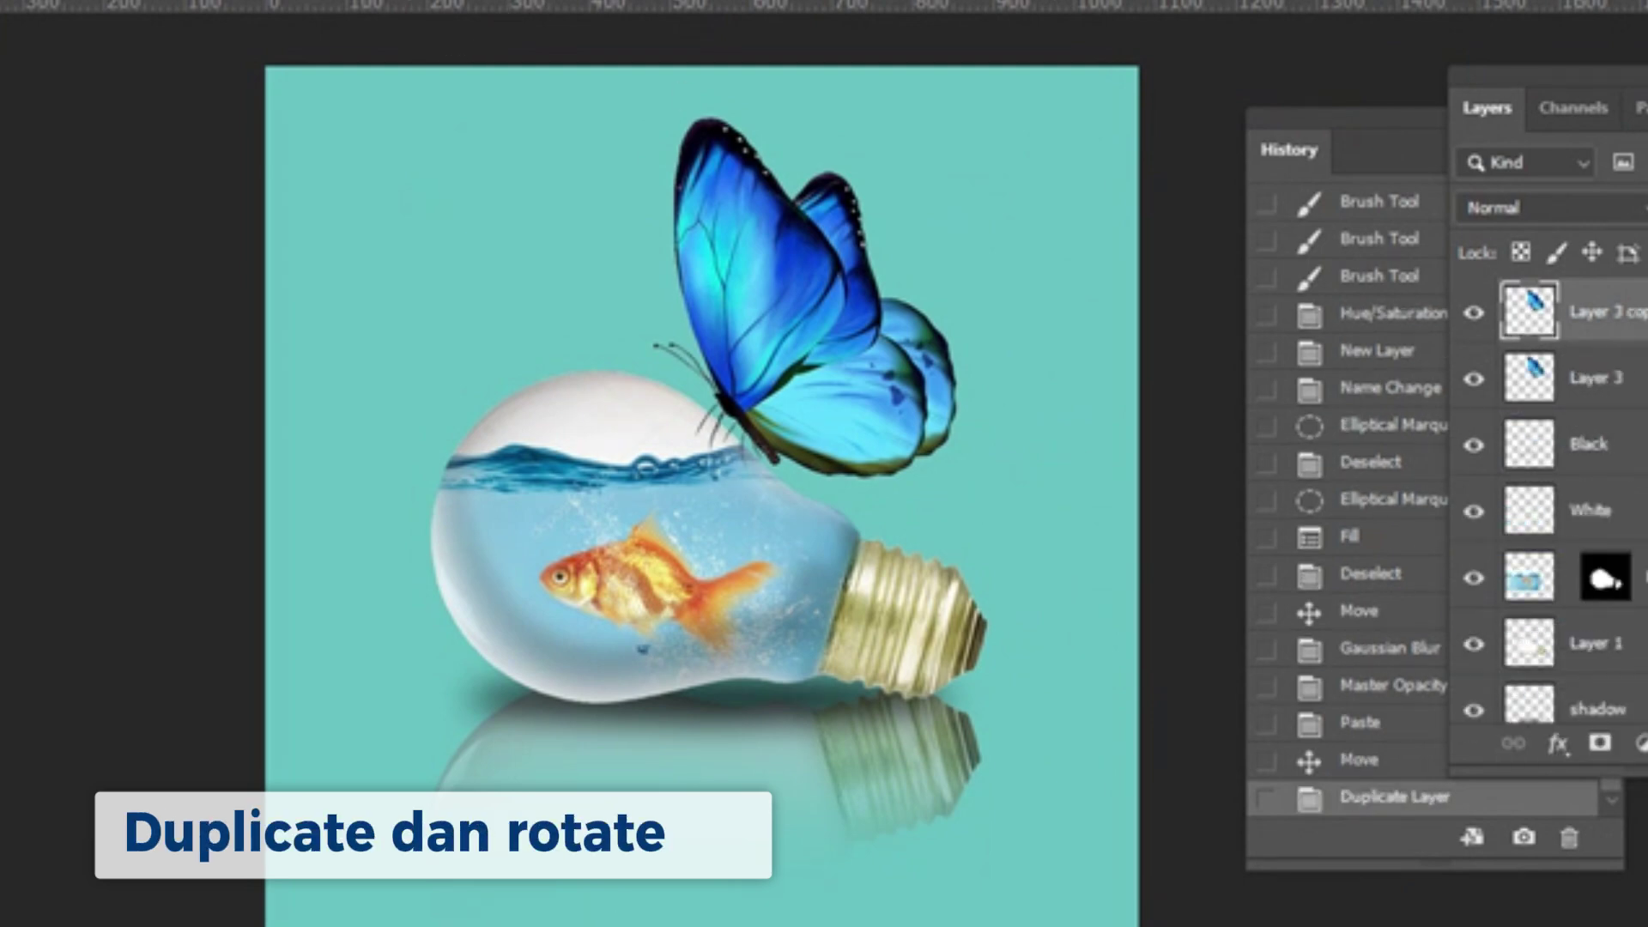
key("alt+e")
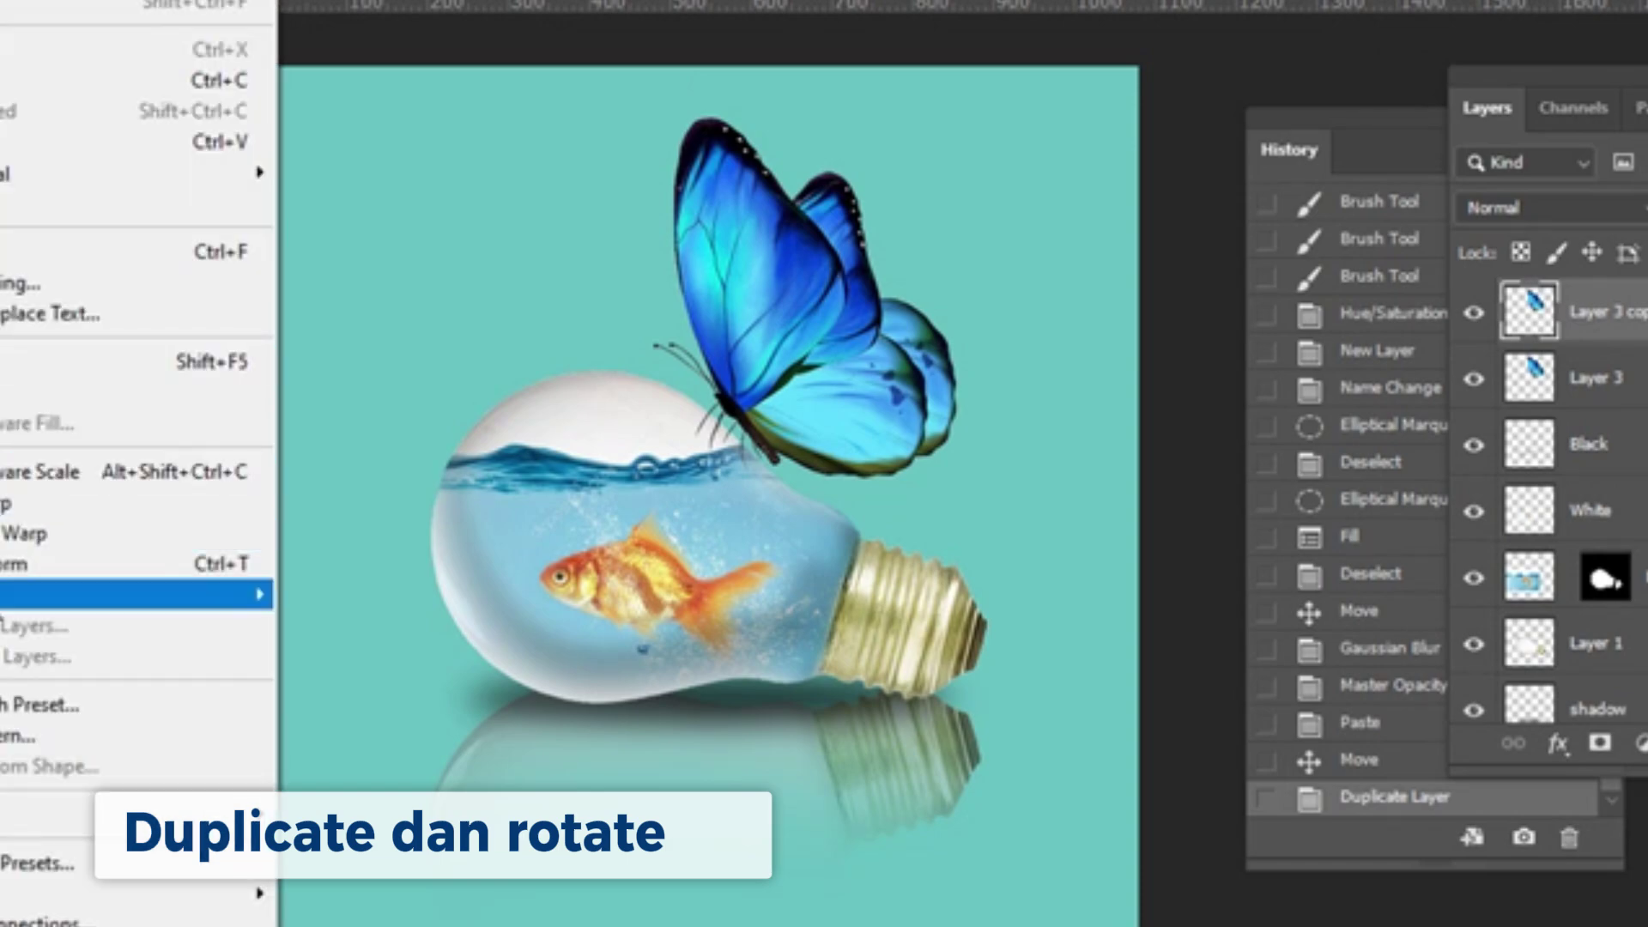
mouse_move(138, 594)
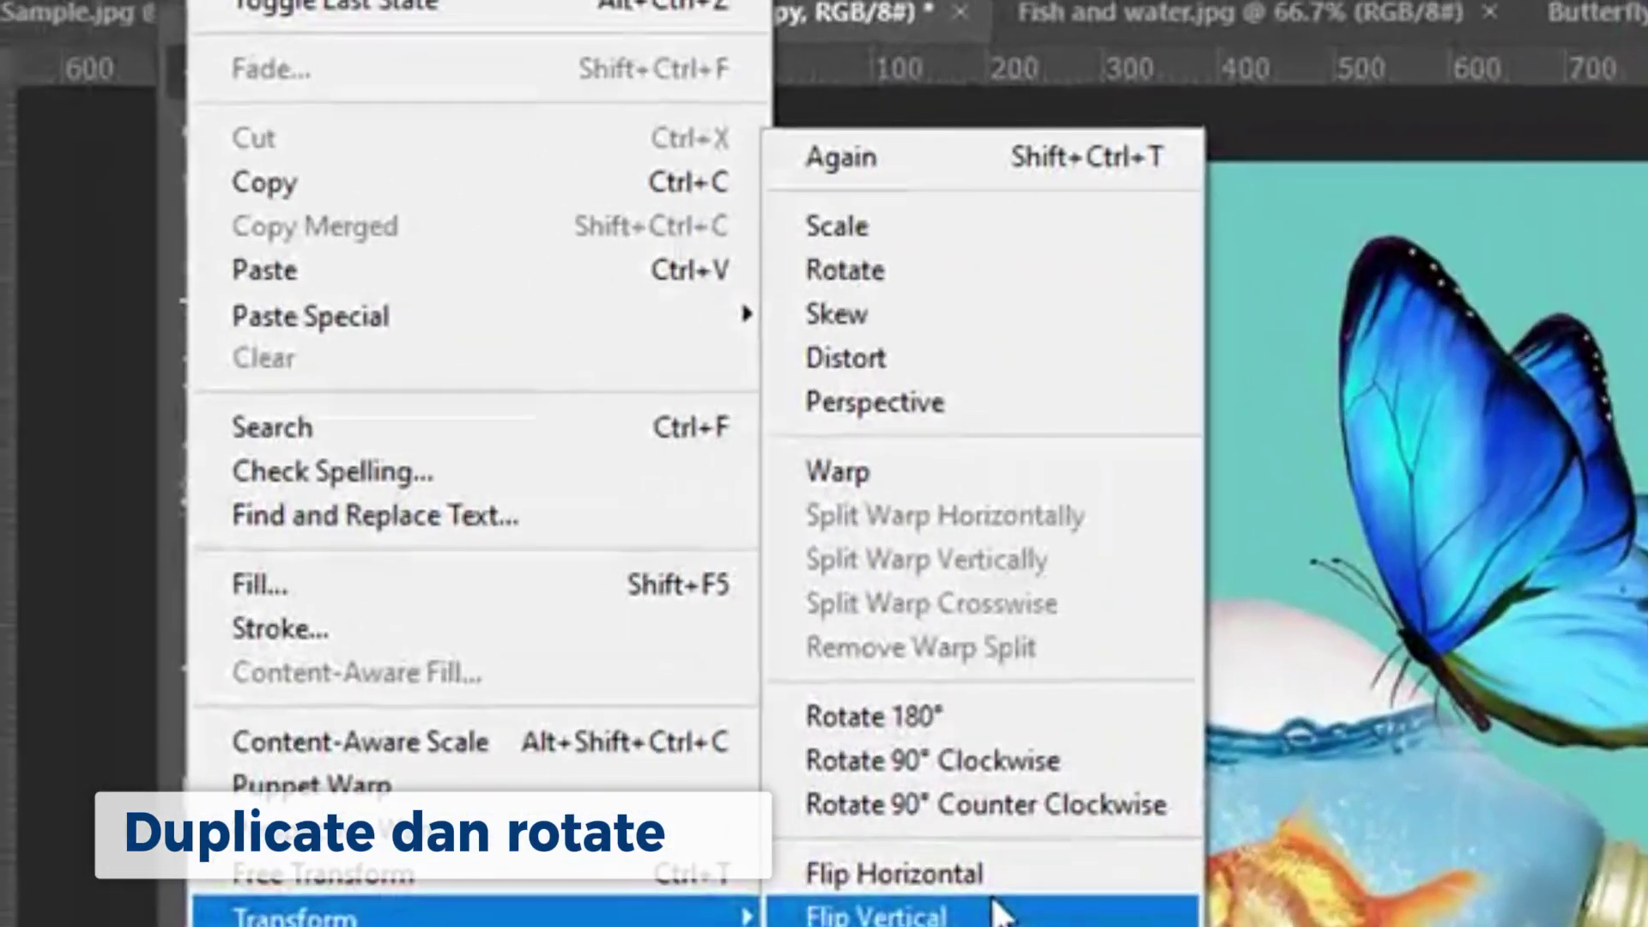
left_click(352, 594)
left_click_drag(1567, 436, 1429, 875)
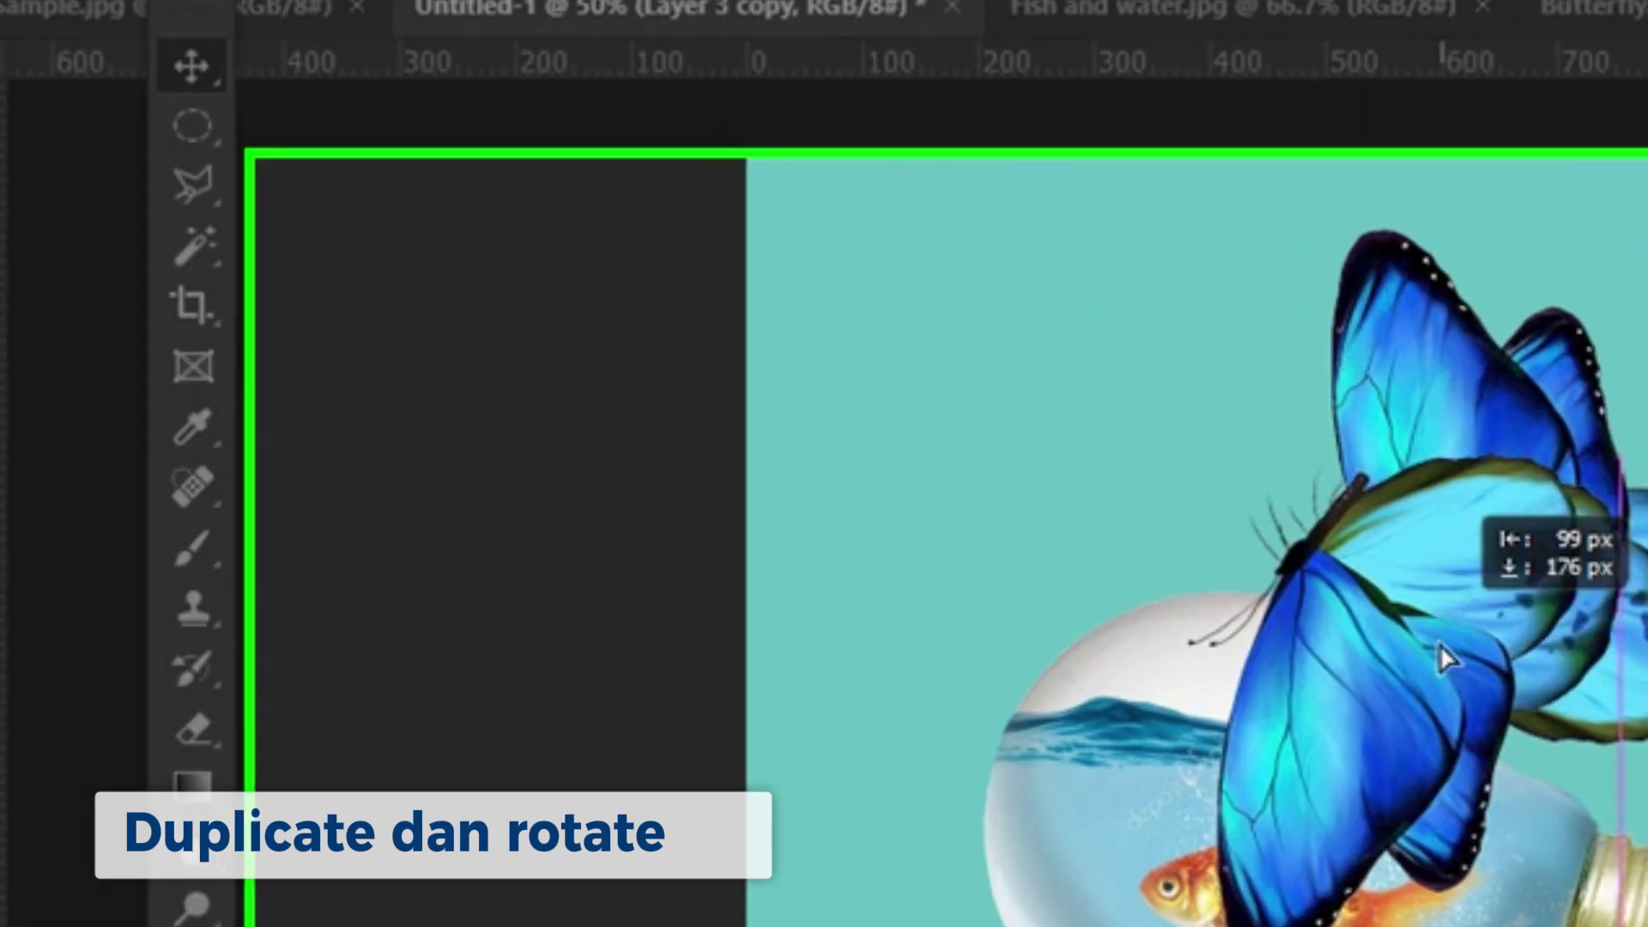
left_click_drag(1245, 603, 1256, 654)
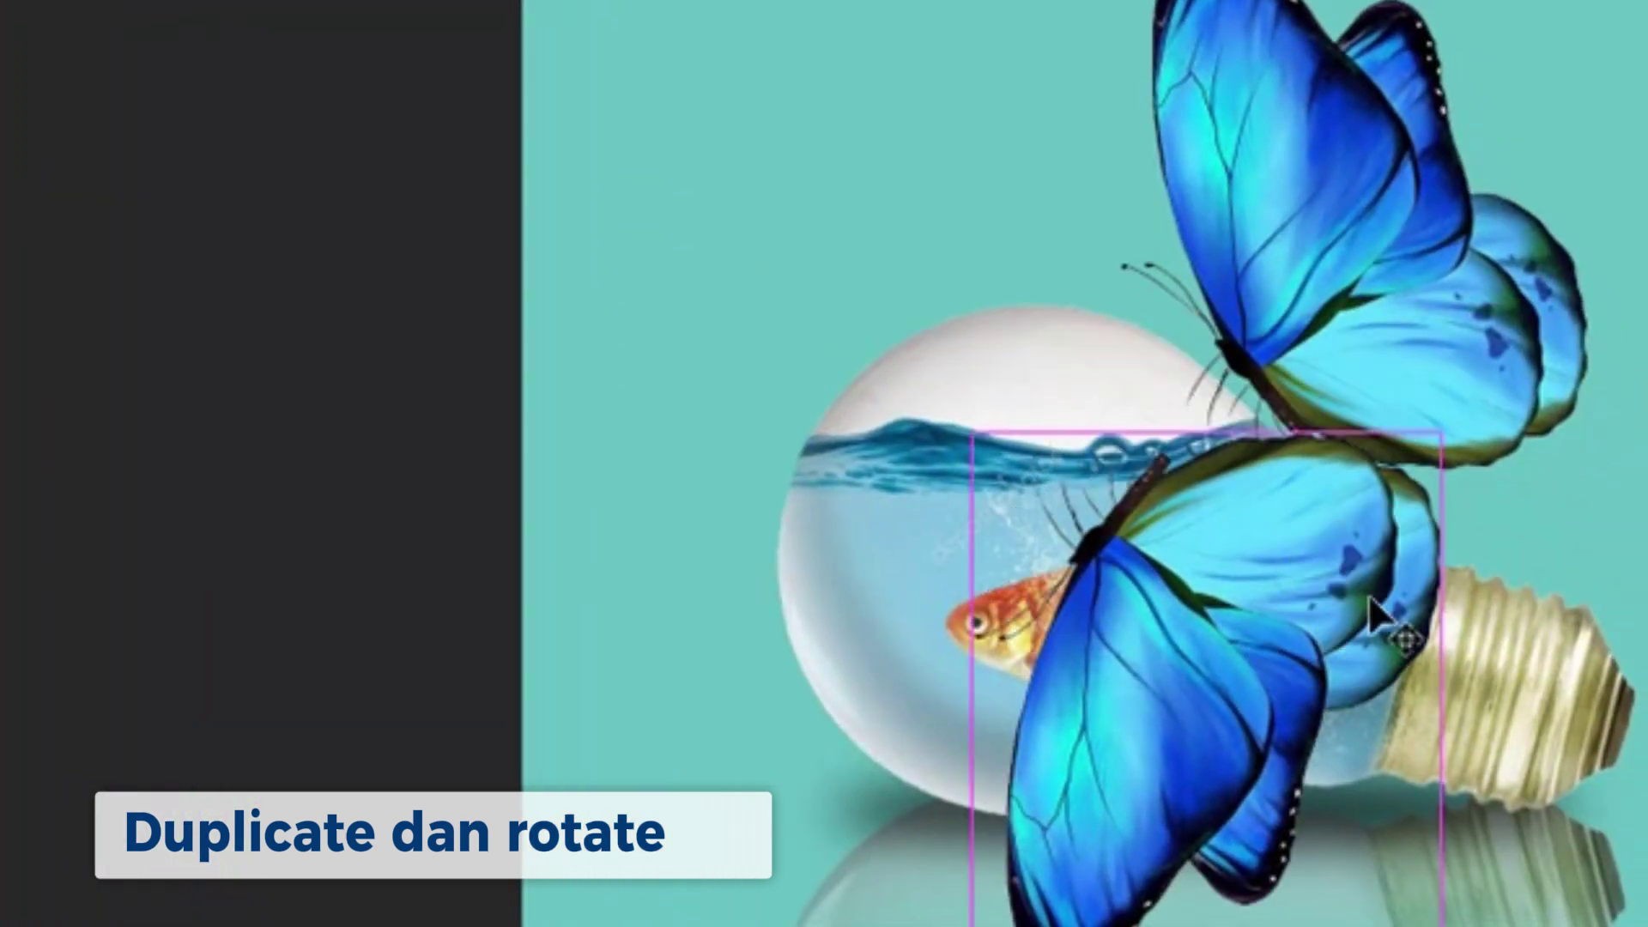
Rotate the flipped butterfly clockwise with Free Transform and place its body just below the original butterfly's body
key("ctrl+t")
left_click_drag(1459, 617, 1086, 683)
left_click_drag(1385, 773, 1399, 746)
mouse_move(1281, 685)
left_mouse_down()
mouse_move(1296, 664)
mouse_move(1294, 688)
left_mouse_up()
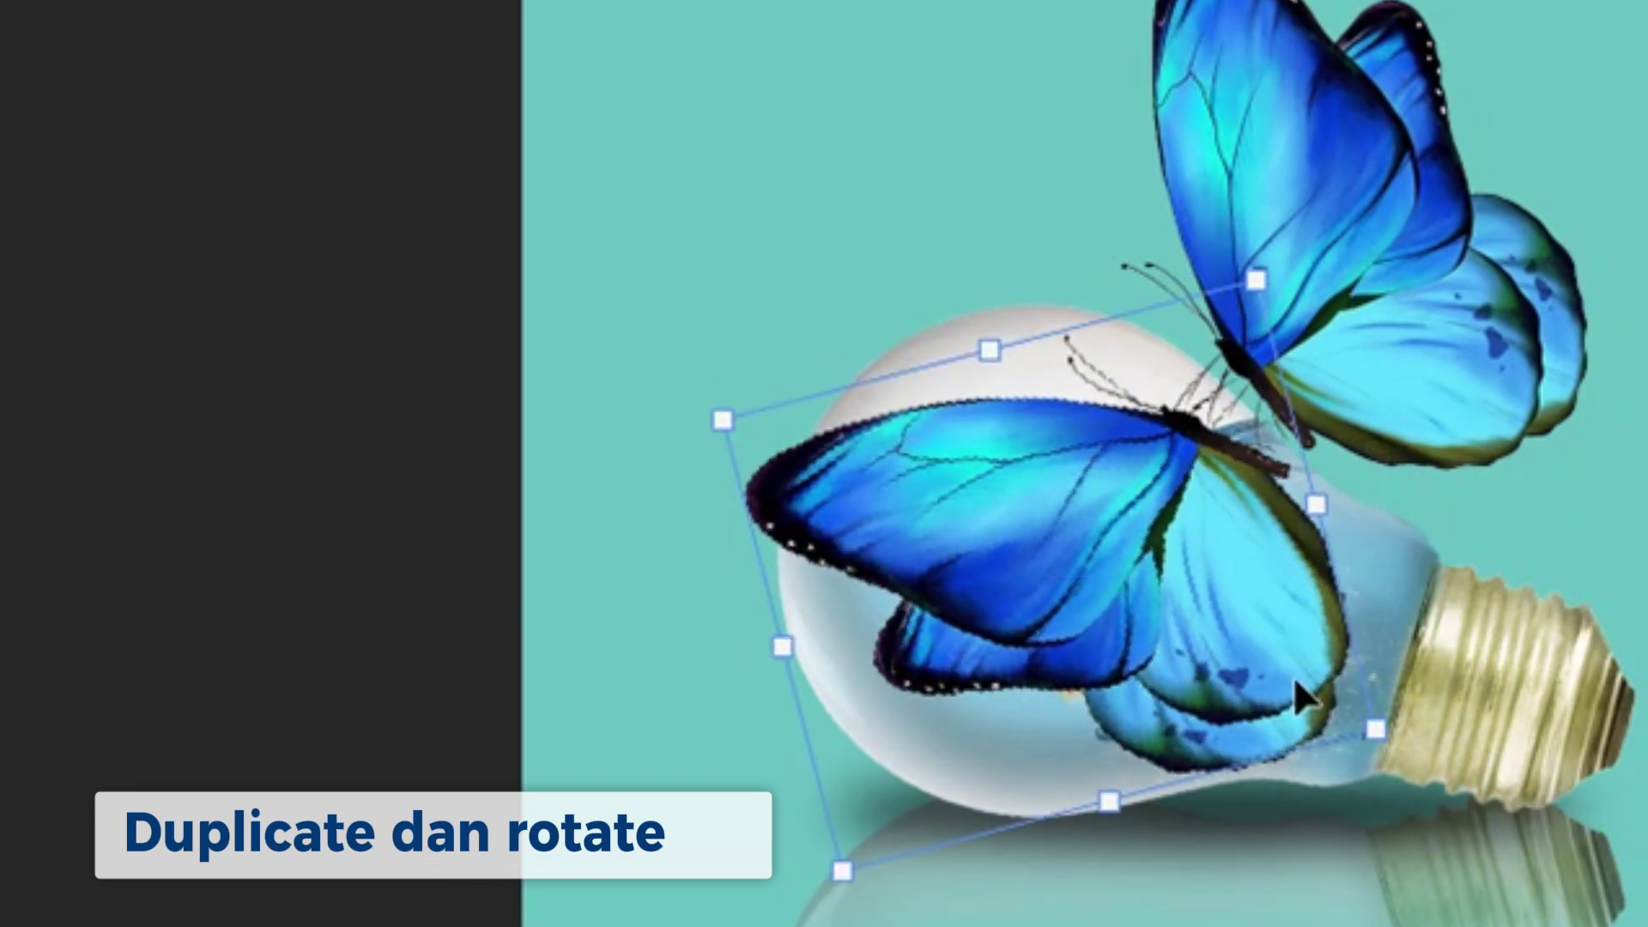
key("Return")
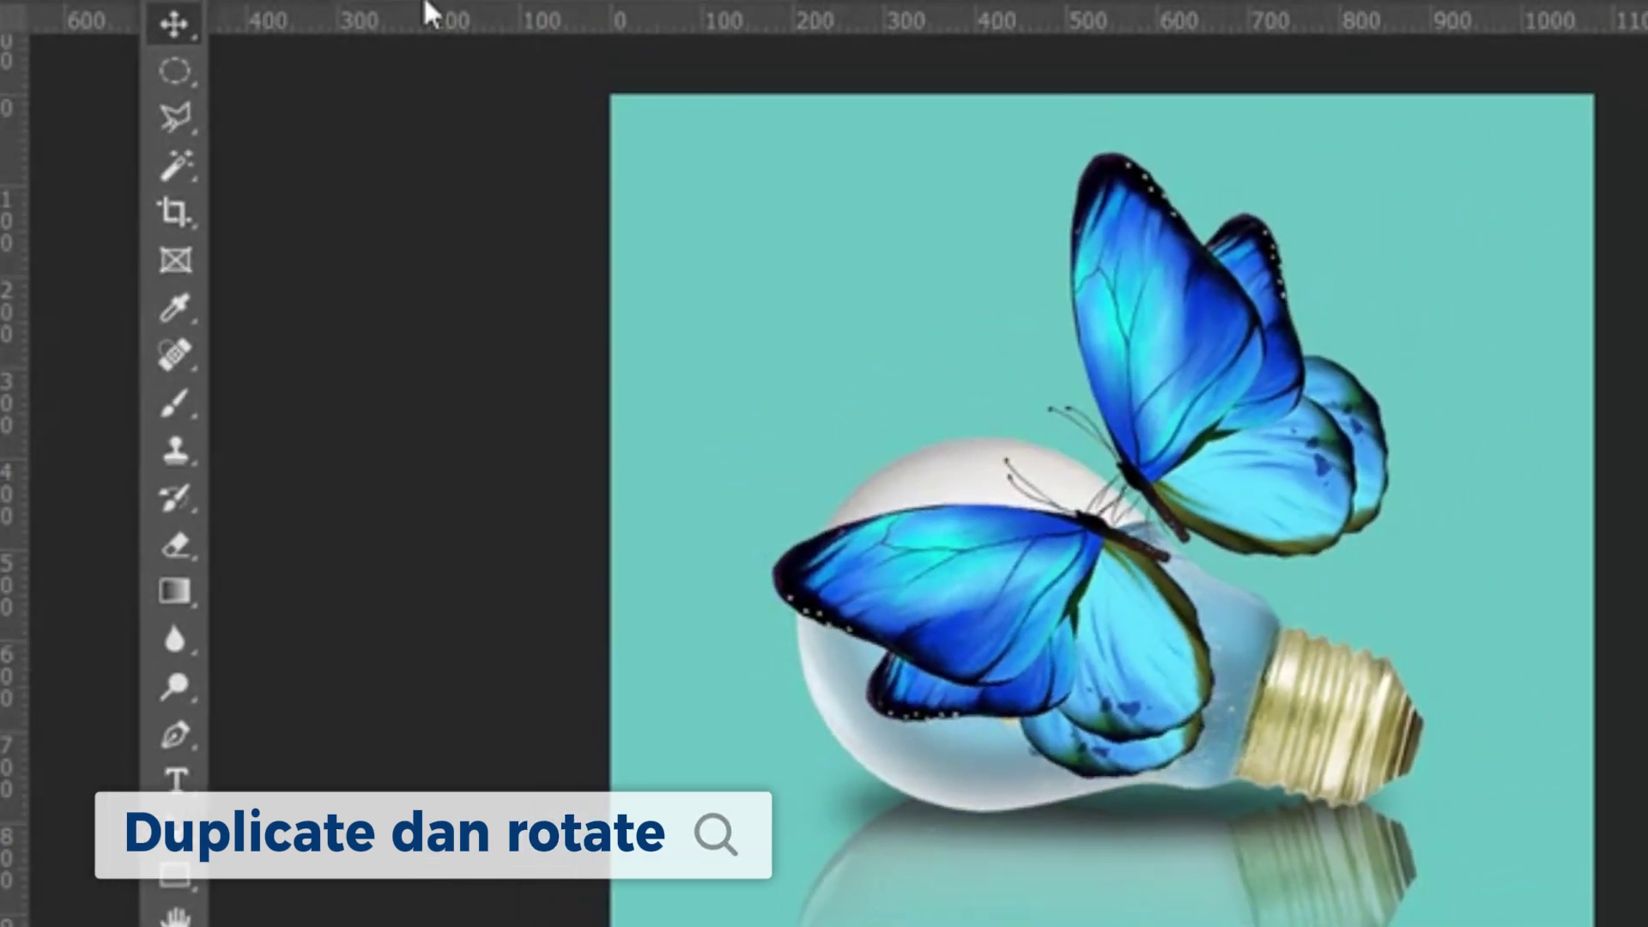
Distort the flipped butterfly by pulling its lower-left corner outward and down and nudging its lower-right corner slightly
key("alt+e")
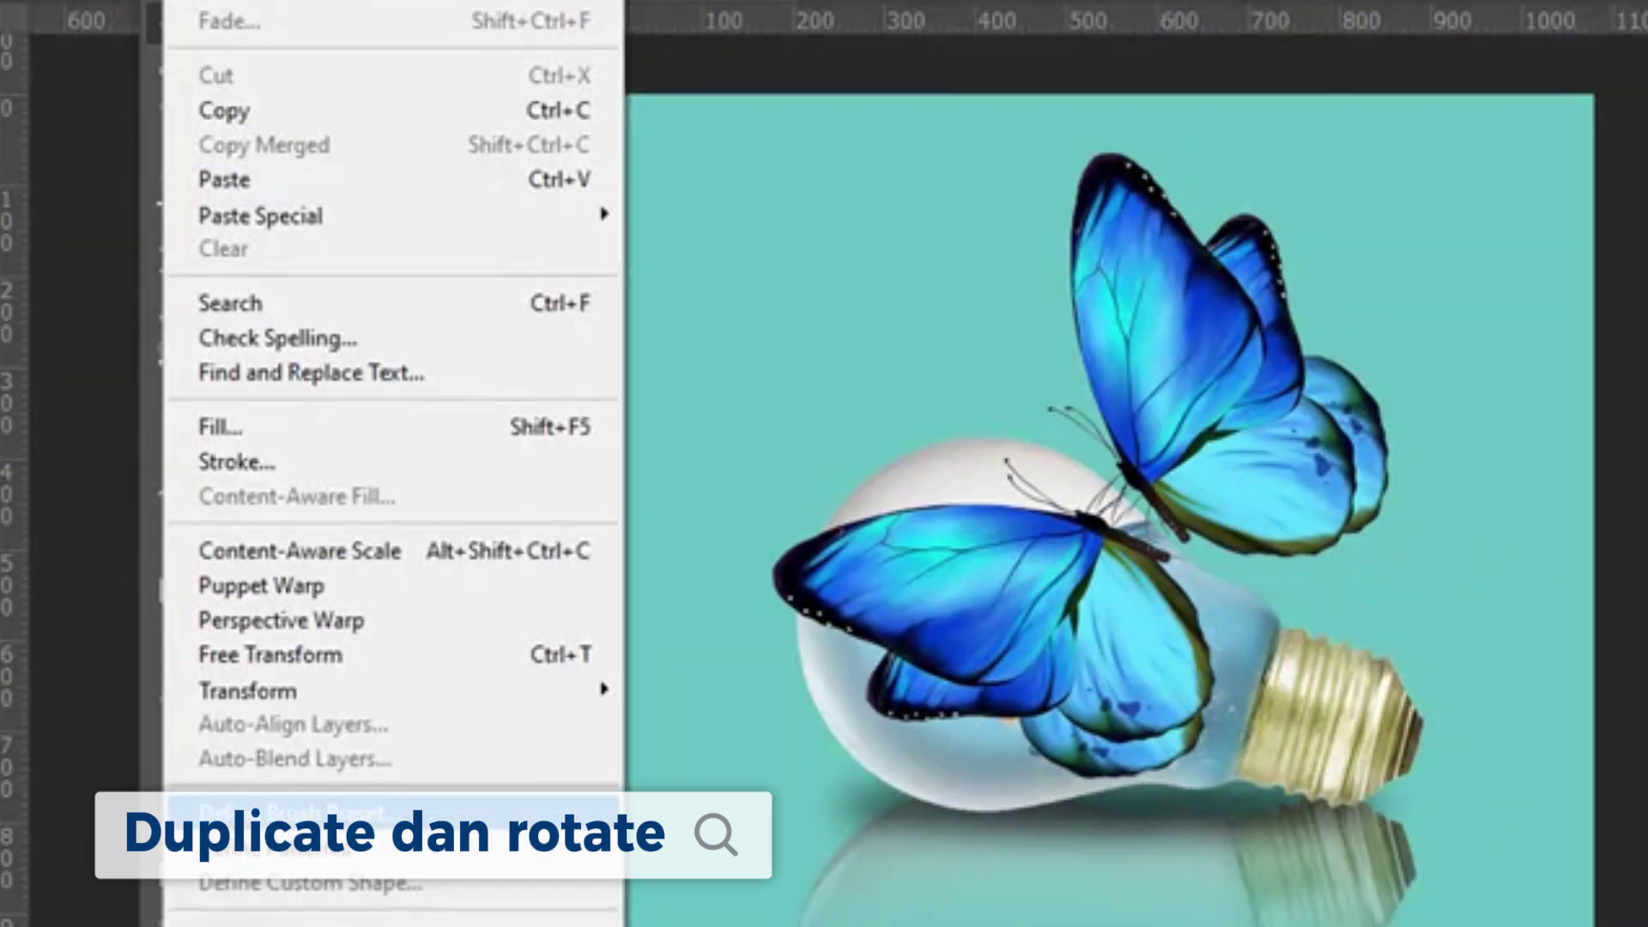
mouse_move(373, 704)
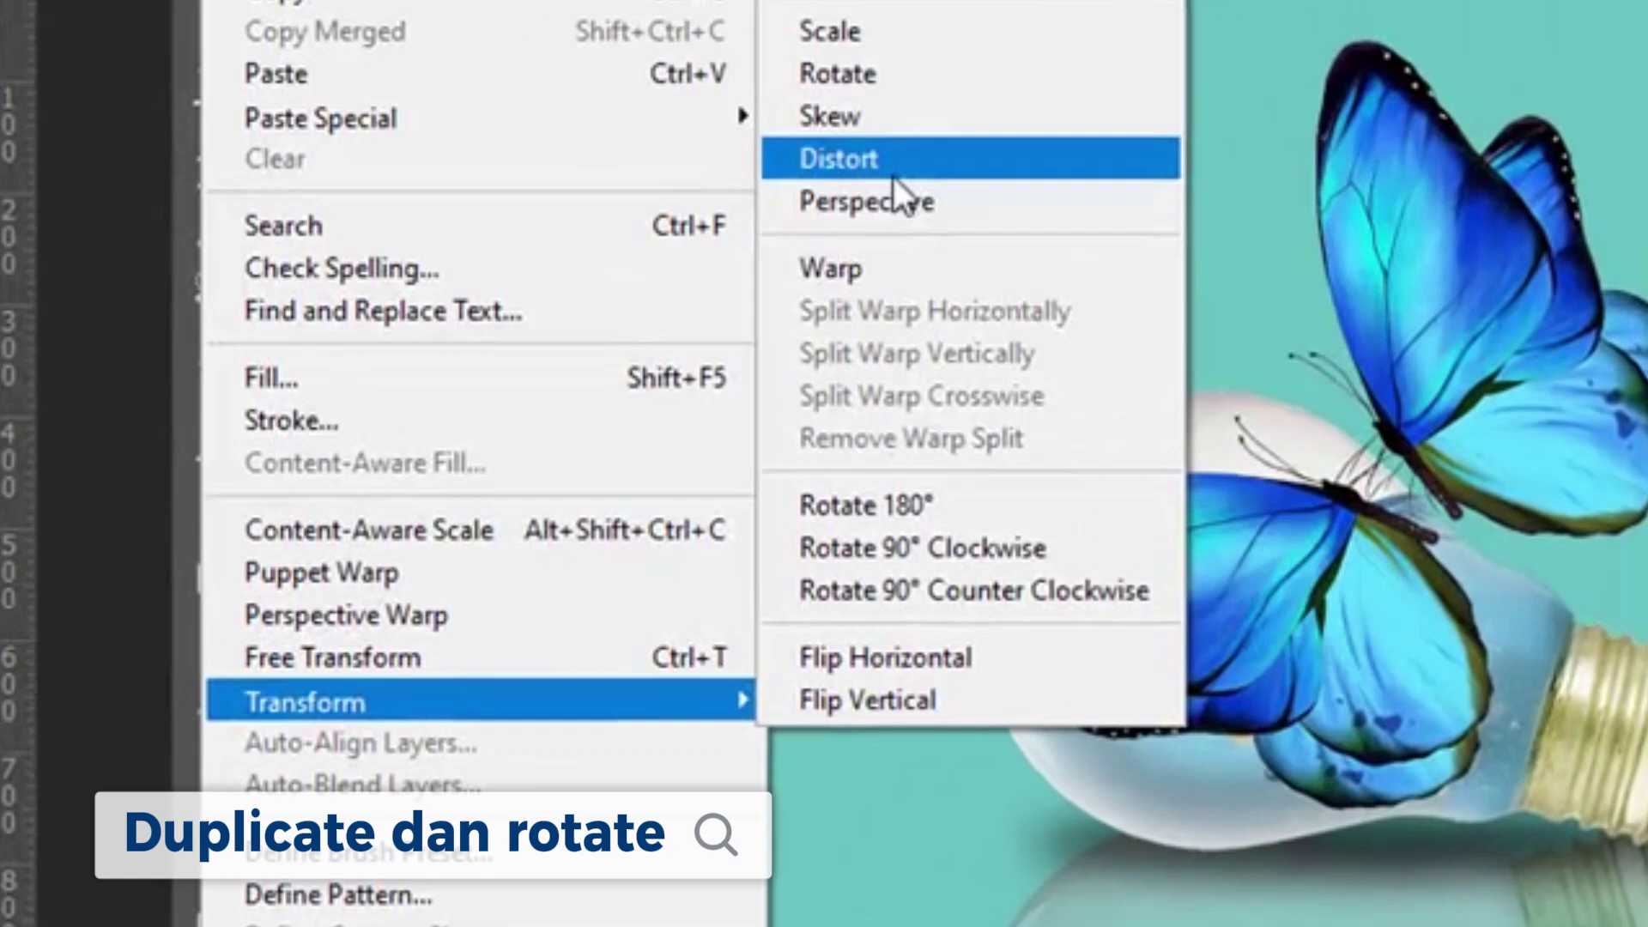
left_click(730, 250)
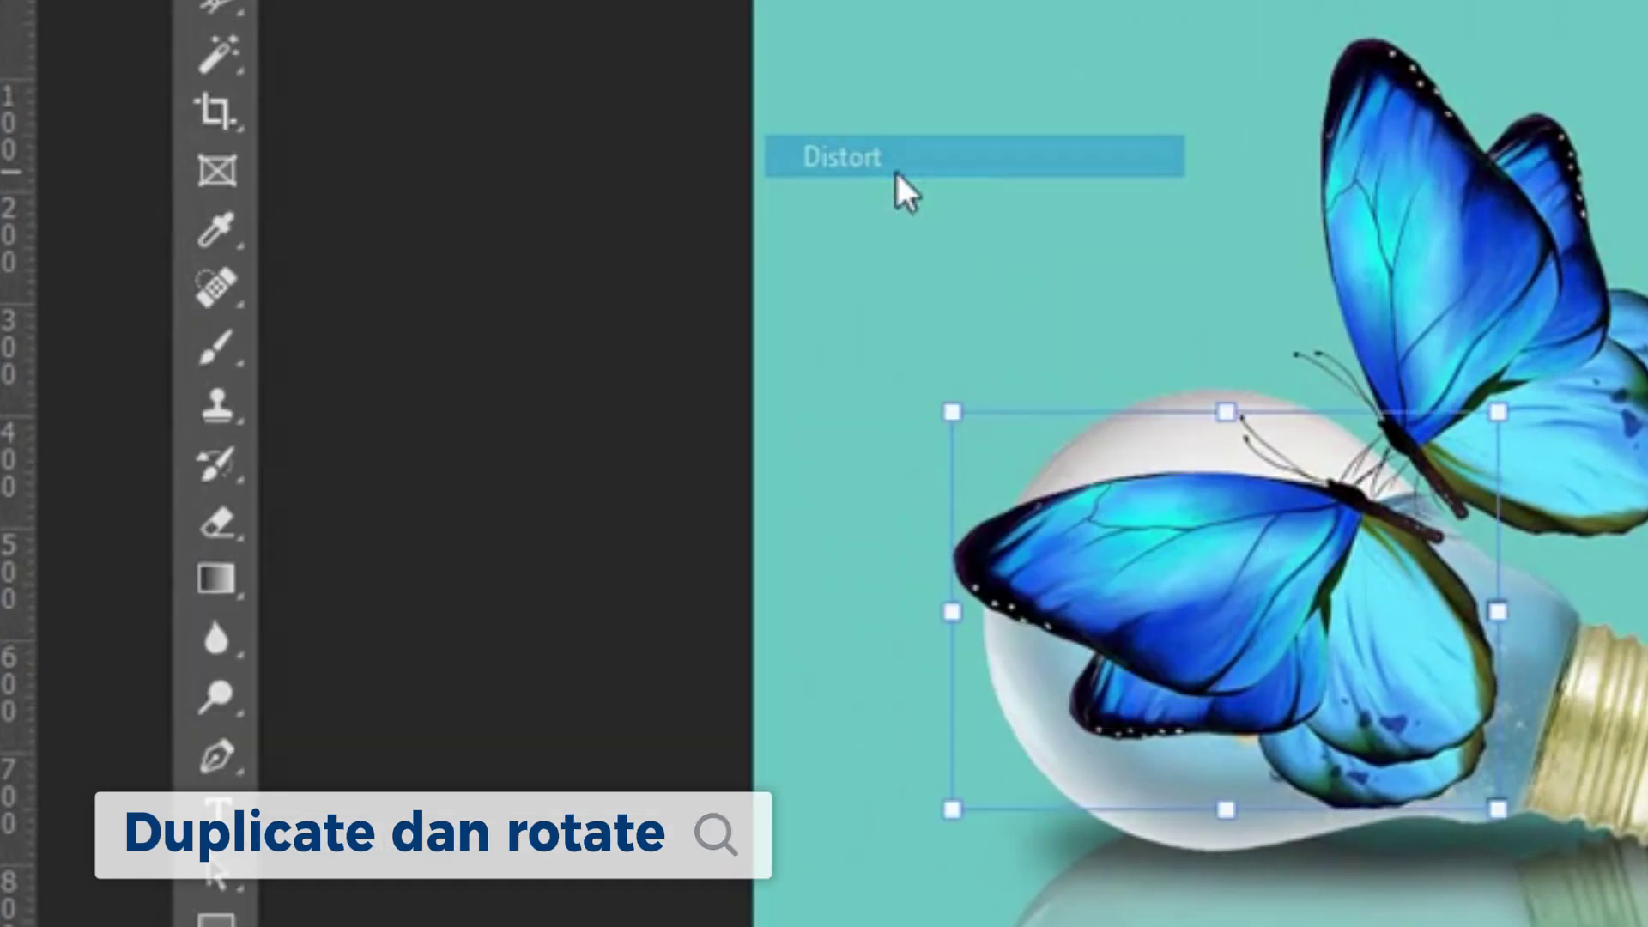
left_click_drag(949, 827, 785, 925)
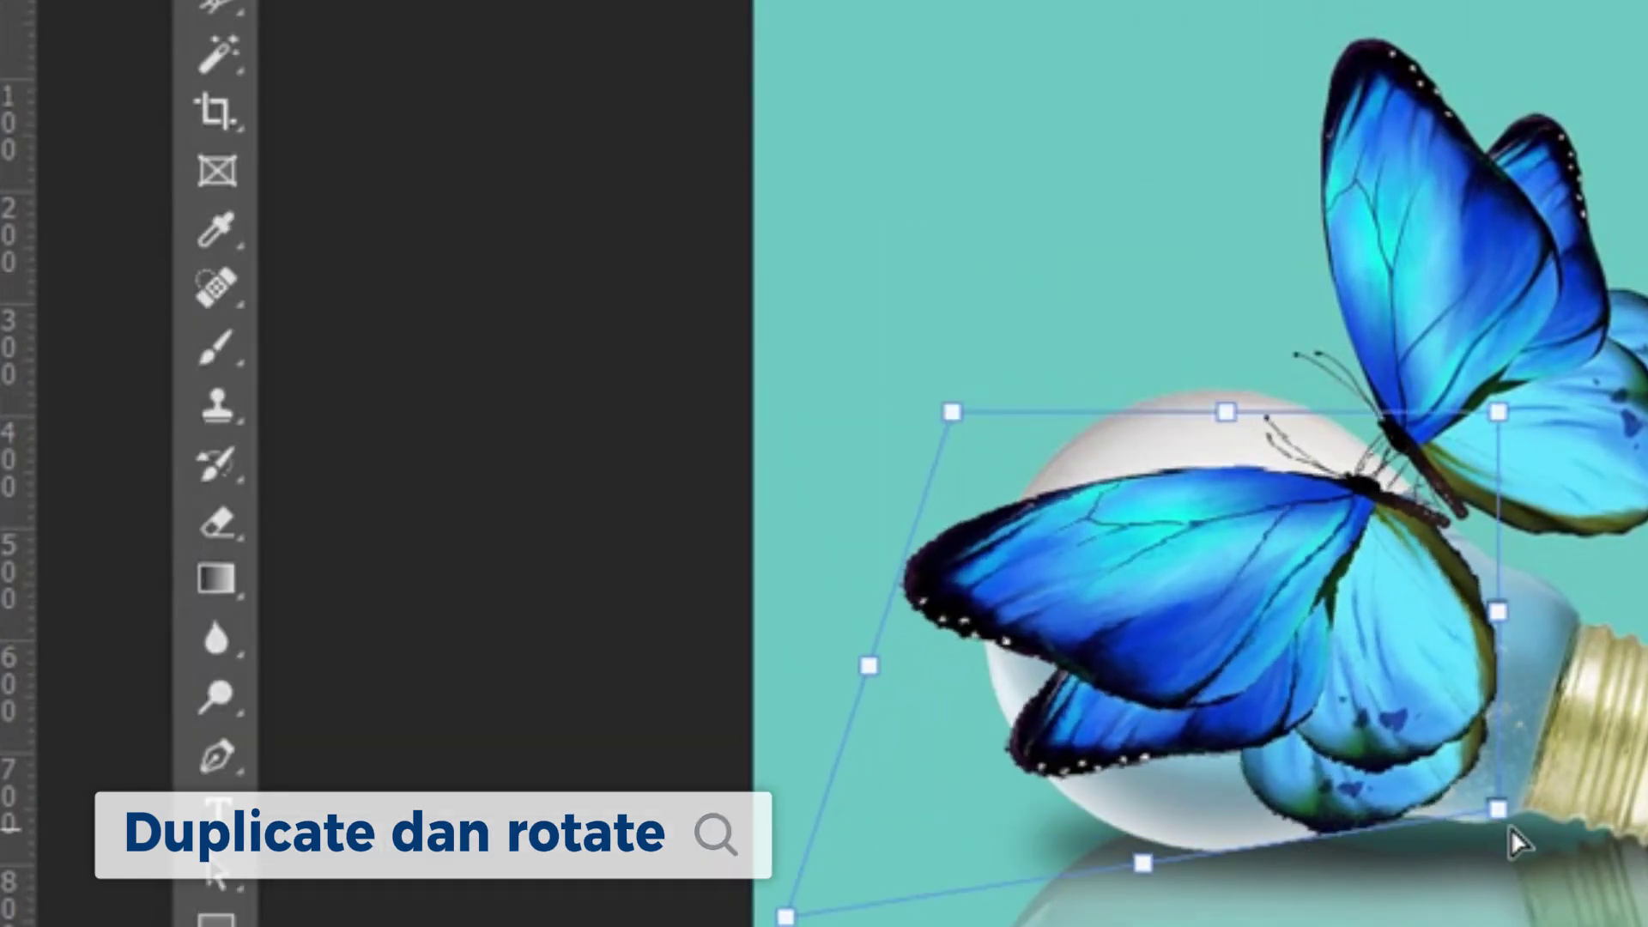
left_click_drag(1506, 815, 1510, 827)
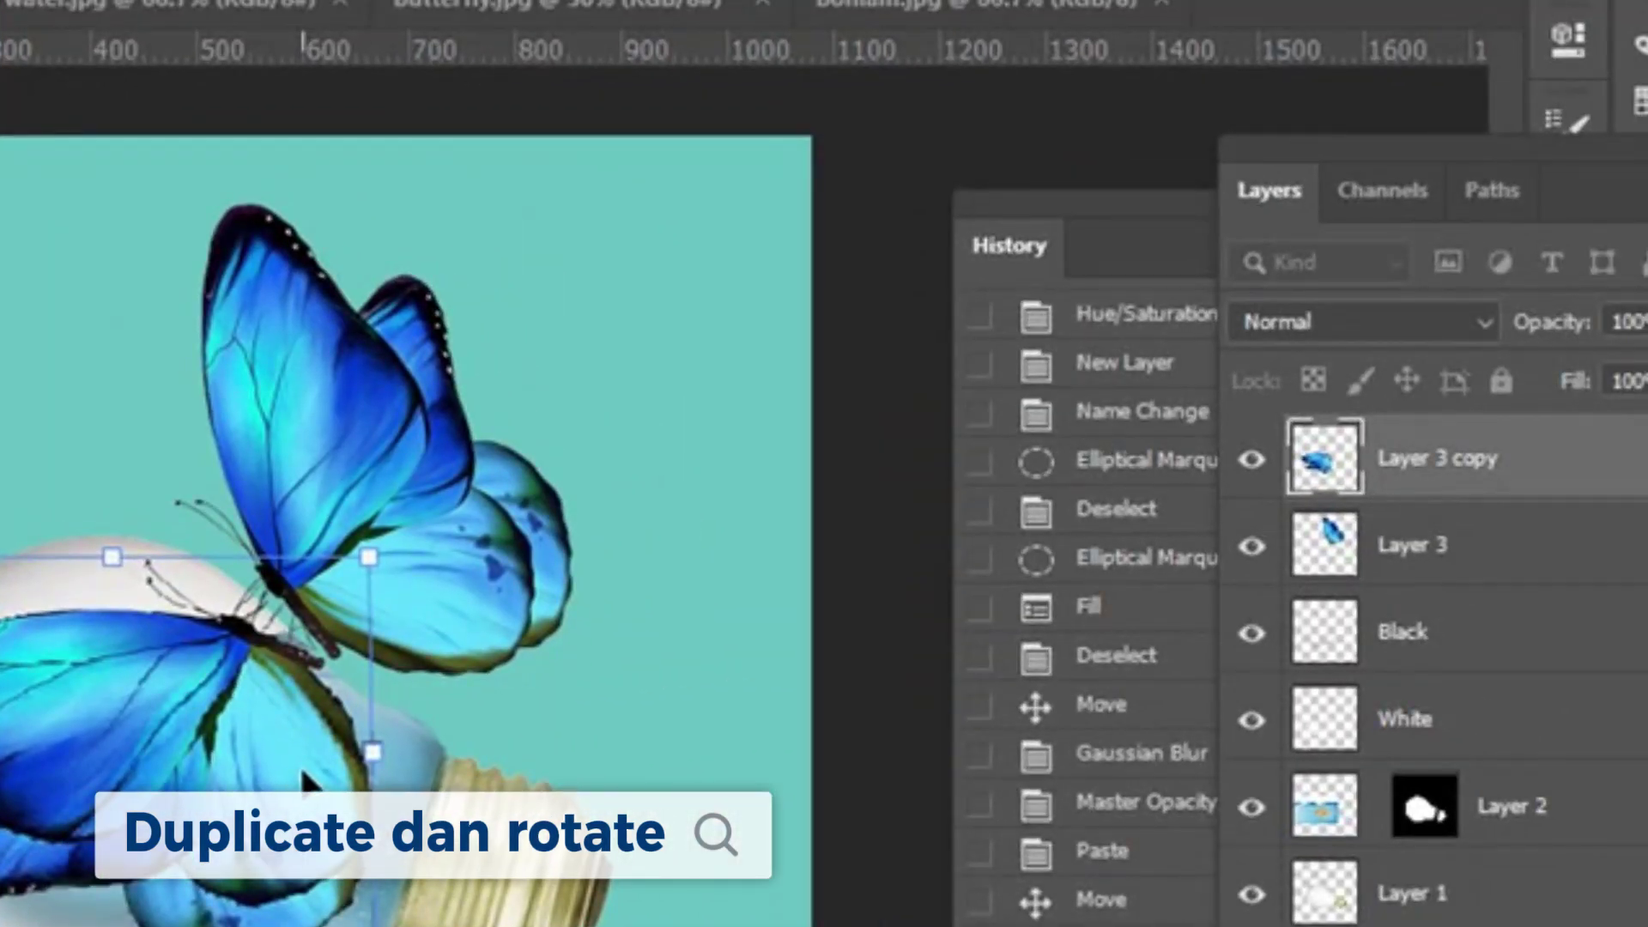
key("Return")
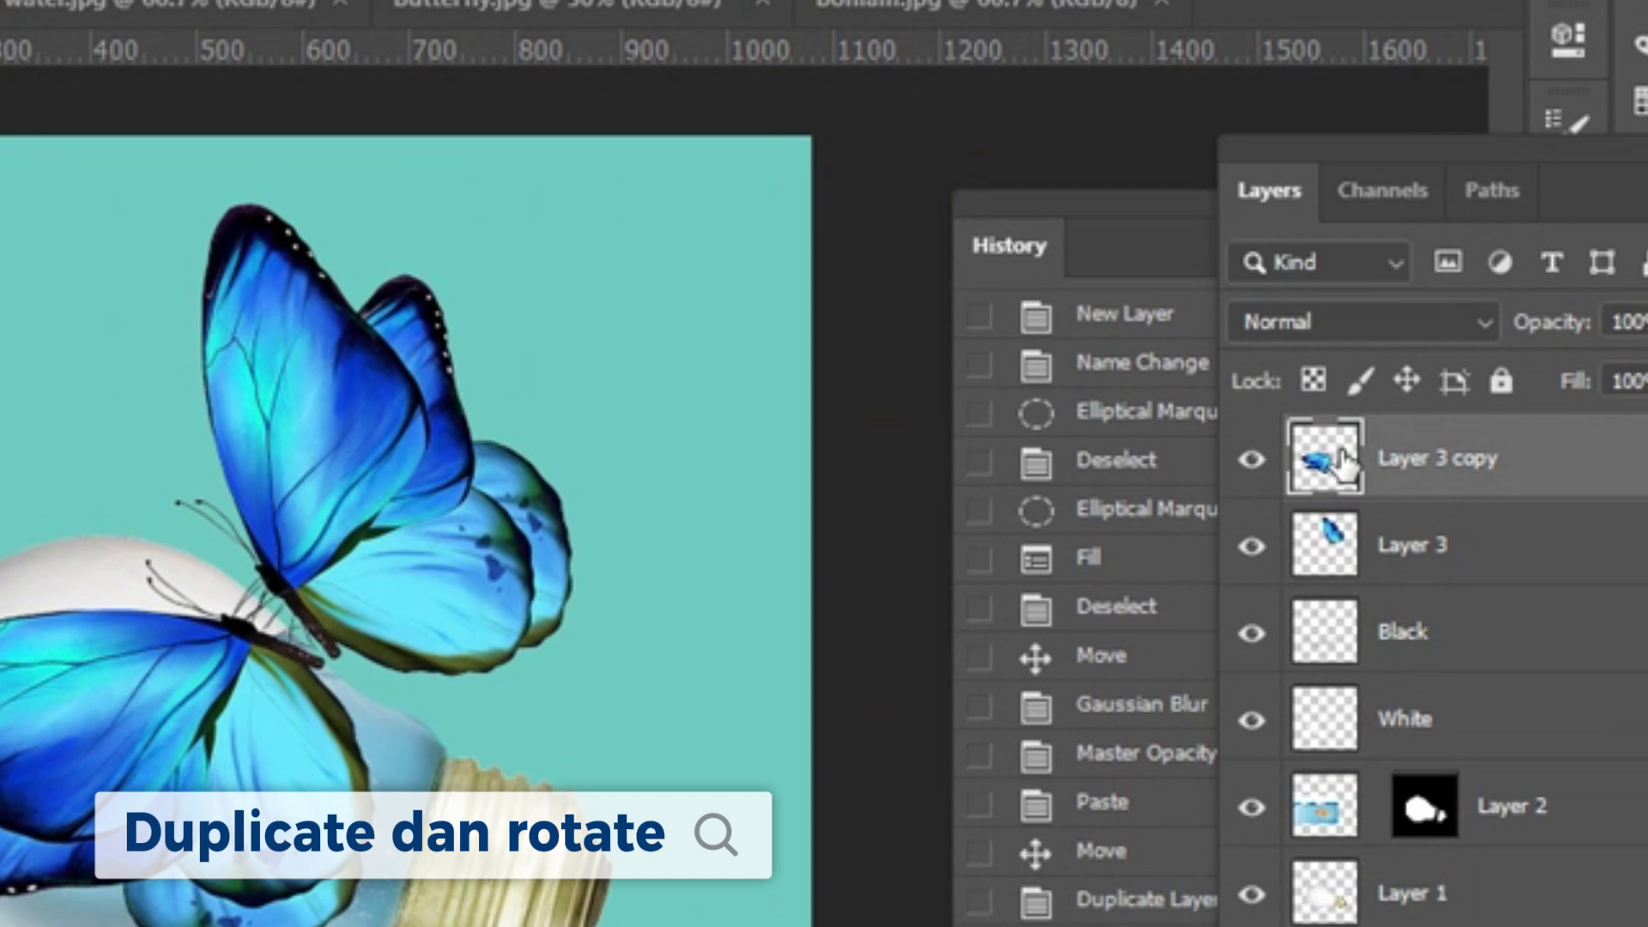
Move Layer 3 copy below Layer 3 and add a layer mask to it
left_click_drag(1345, 464, 1366, 593)
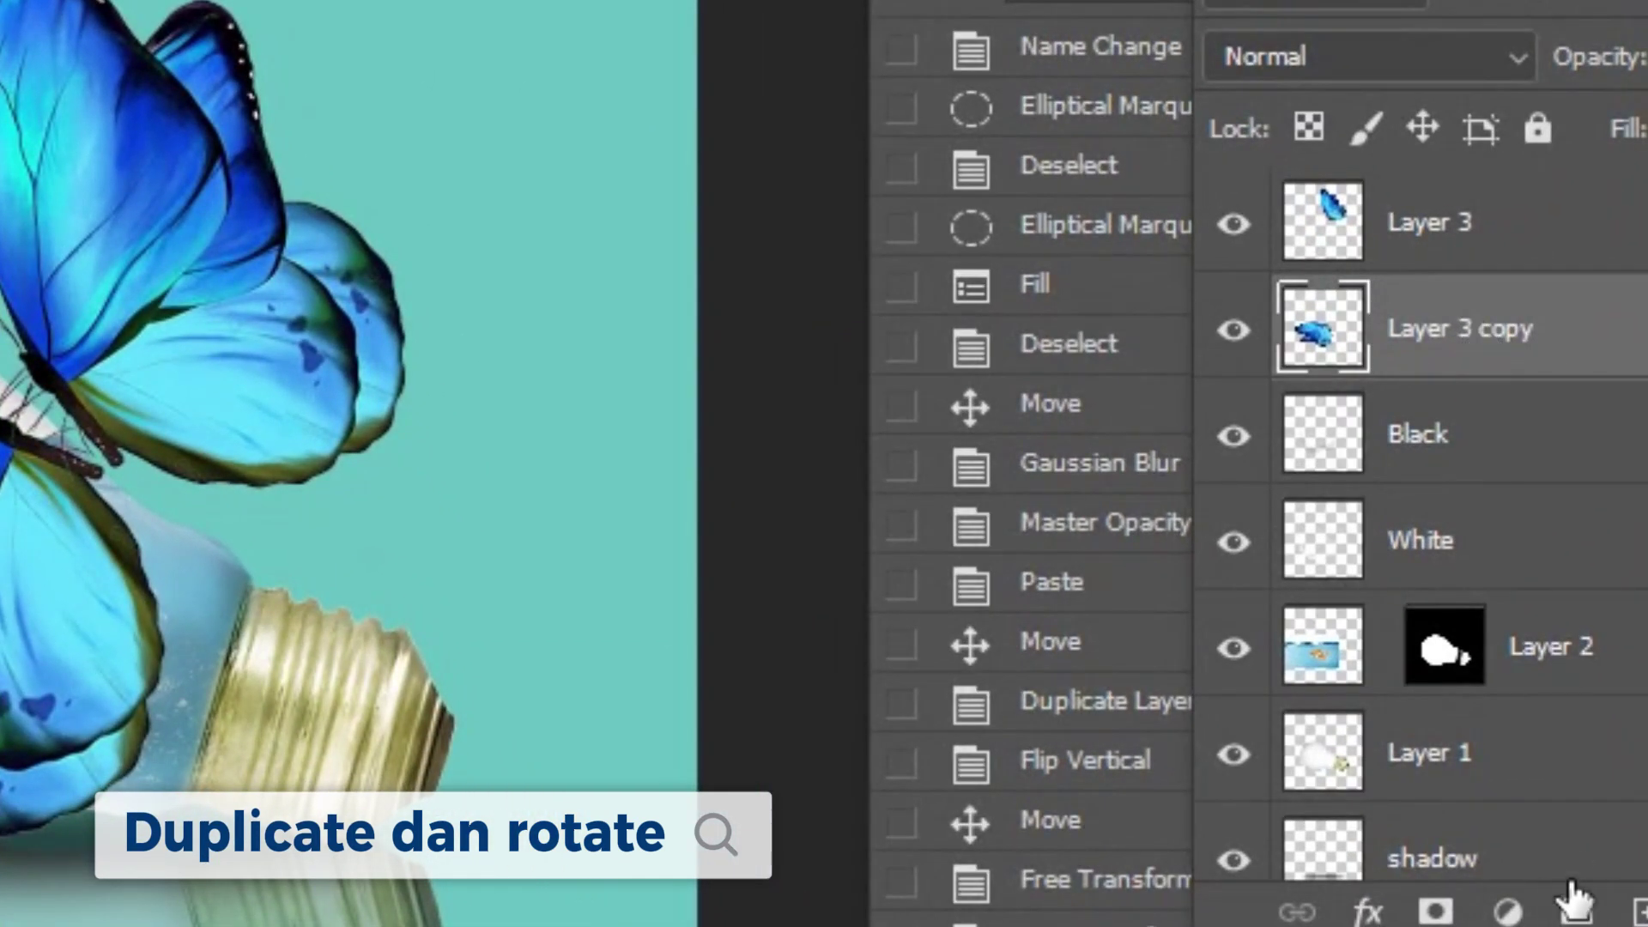
left_click(1434, 905)
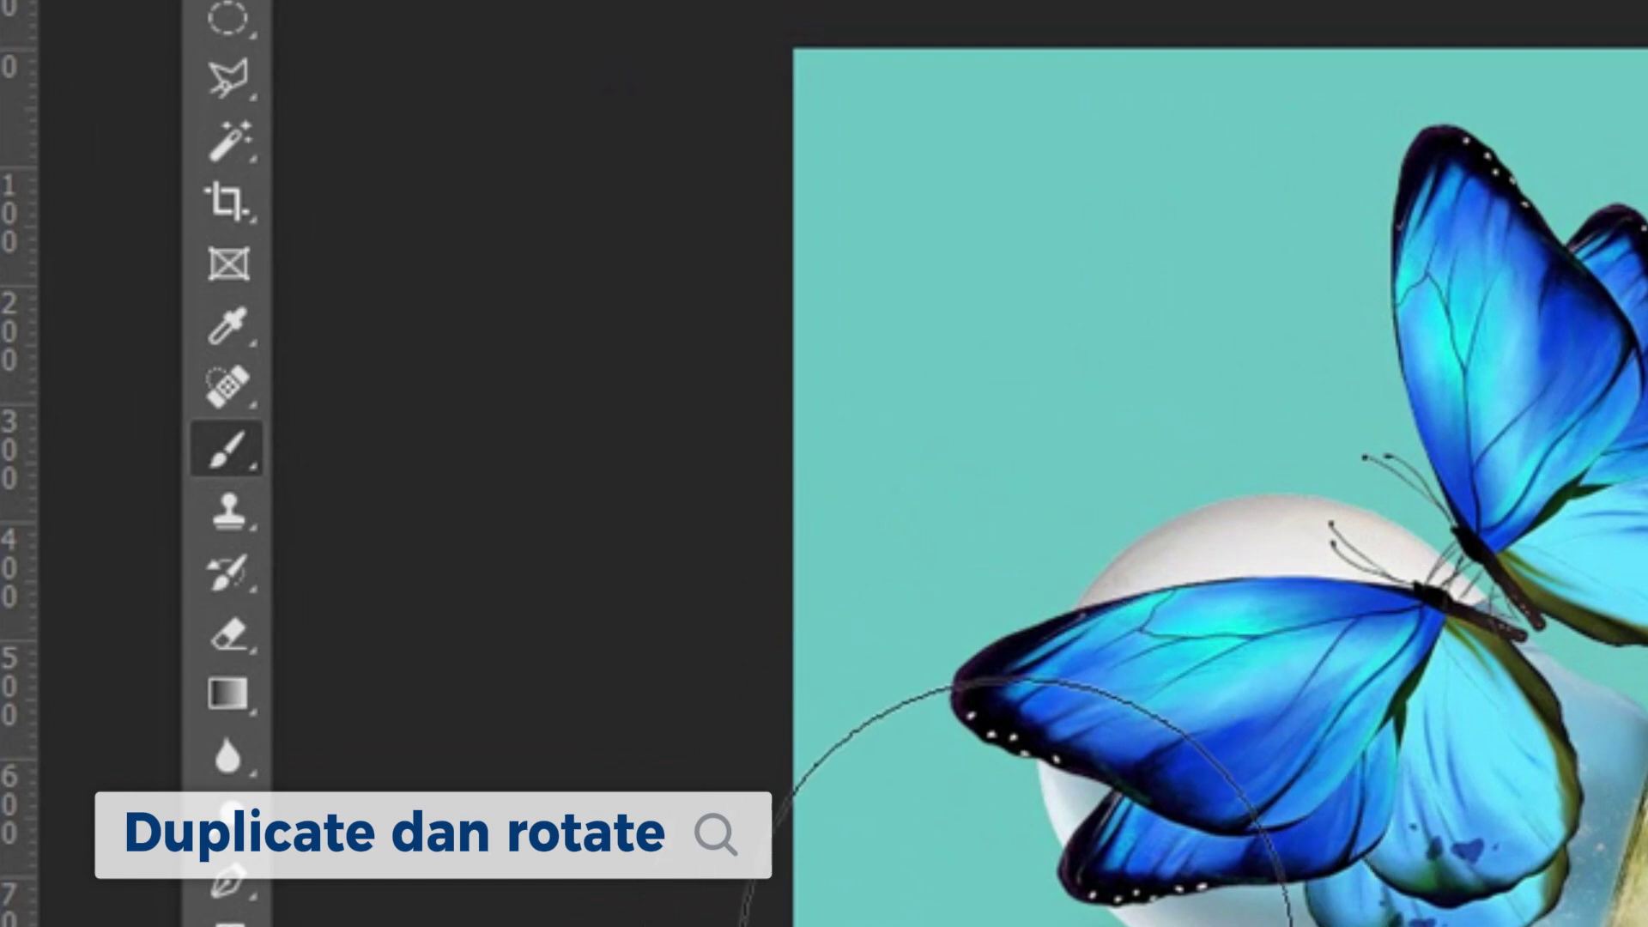
Paint black on the Layer 3 copy mask with a smaller brush to fade the lower-left wings, and reduce the layer's opacity to 54%
key("bracketleft")
key("bracketleft")
key("bracketleft")
key("bracketleft")
key("bracketleft")
key("bracketleft")
mouse_move(954, 730)
left_mouse_down()
mouse_move(1022, 776)
mouse_move(1005, 794)
mouse_move(993, 696)
mouse_move(1176, 875)
mouse_move(1373, 858)
mouse_move(1494, 884)
mouse_move(1416, 910)
mouse_move(1202, 859)
mouse_move(993, 736)
left_mouse_up()
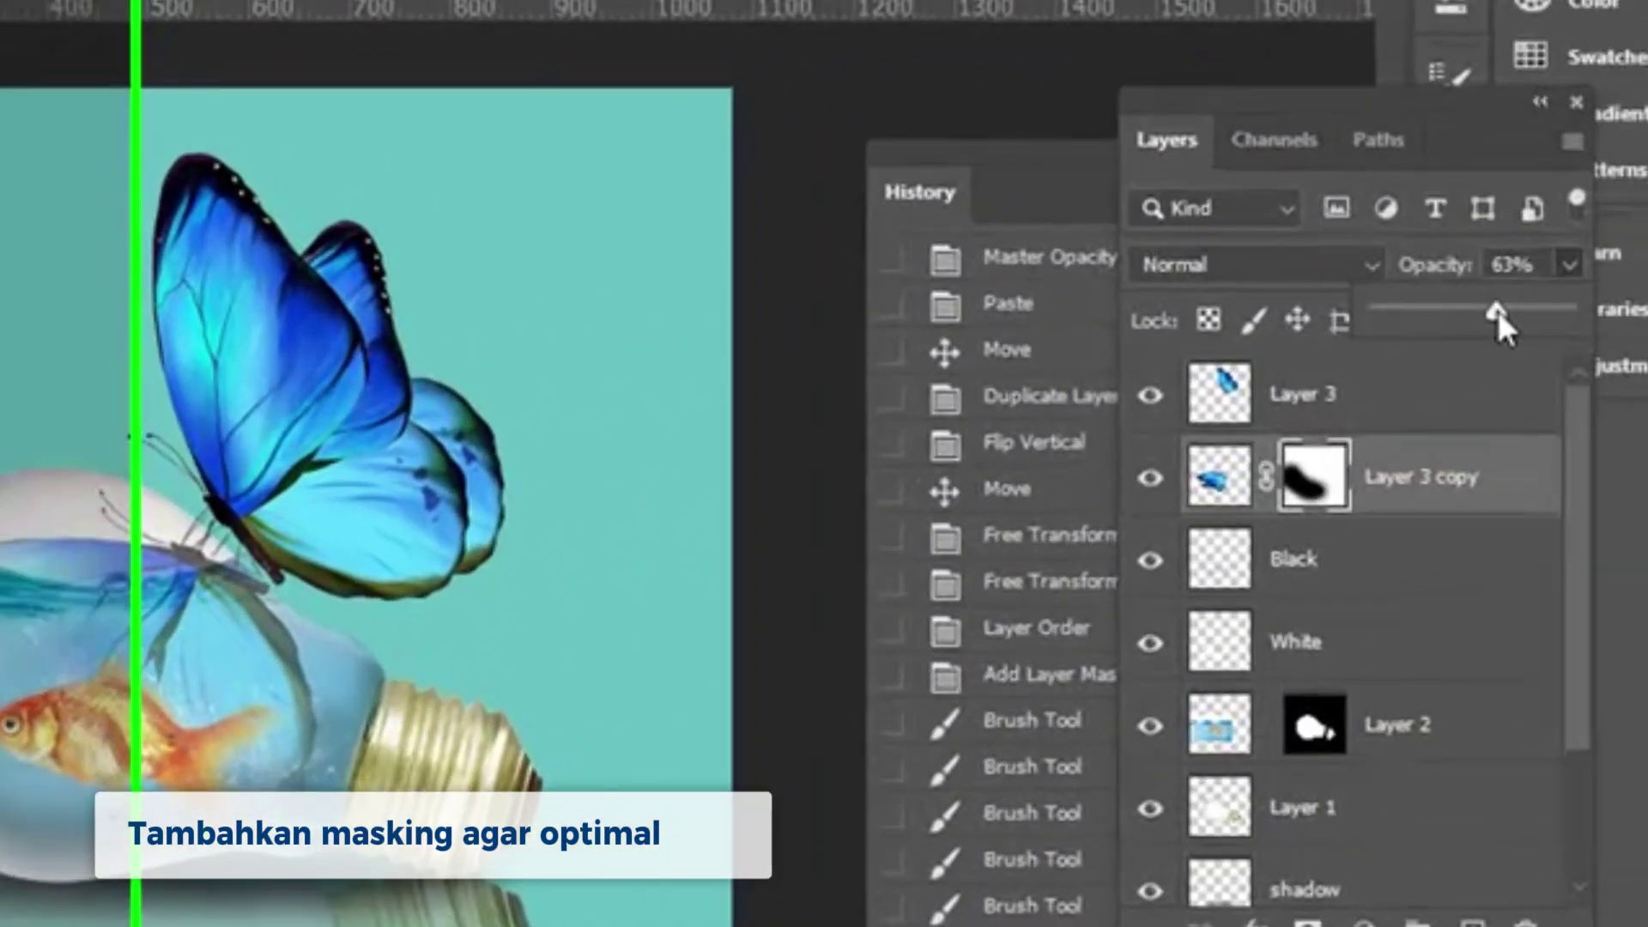
left_click_drag(1496, 311, 1414, 330)
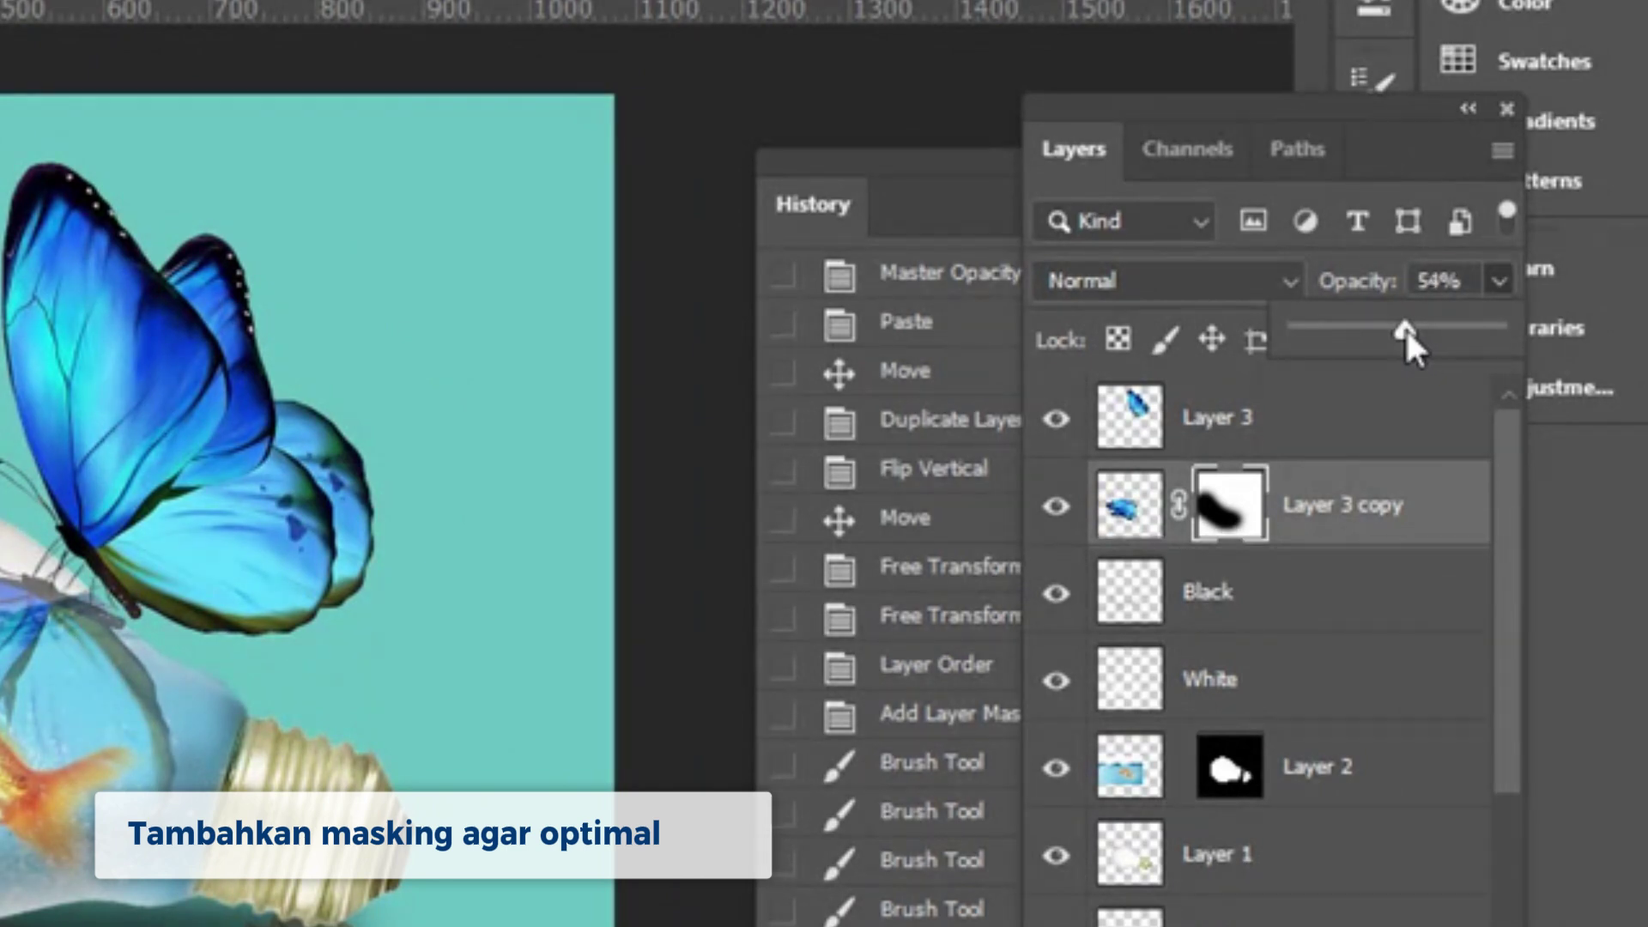
Set the blend mode of the fish and water layer, Layer 2, to Normal
left_click(1099, 779)
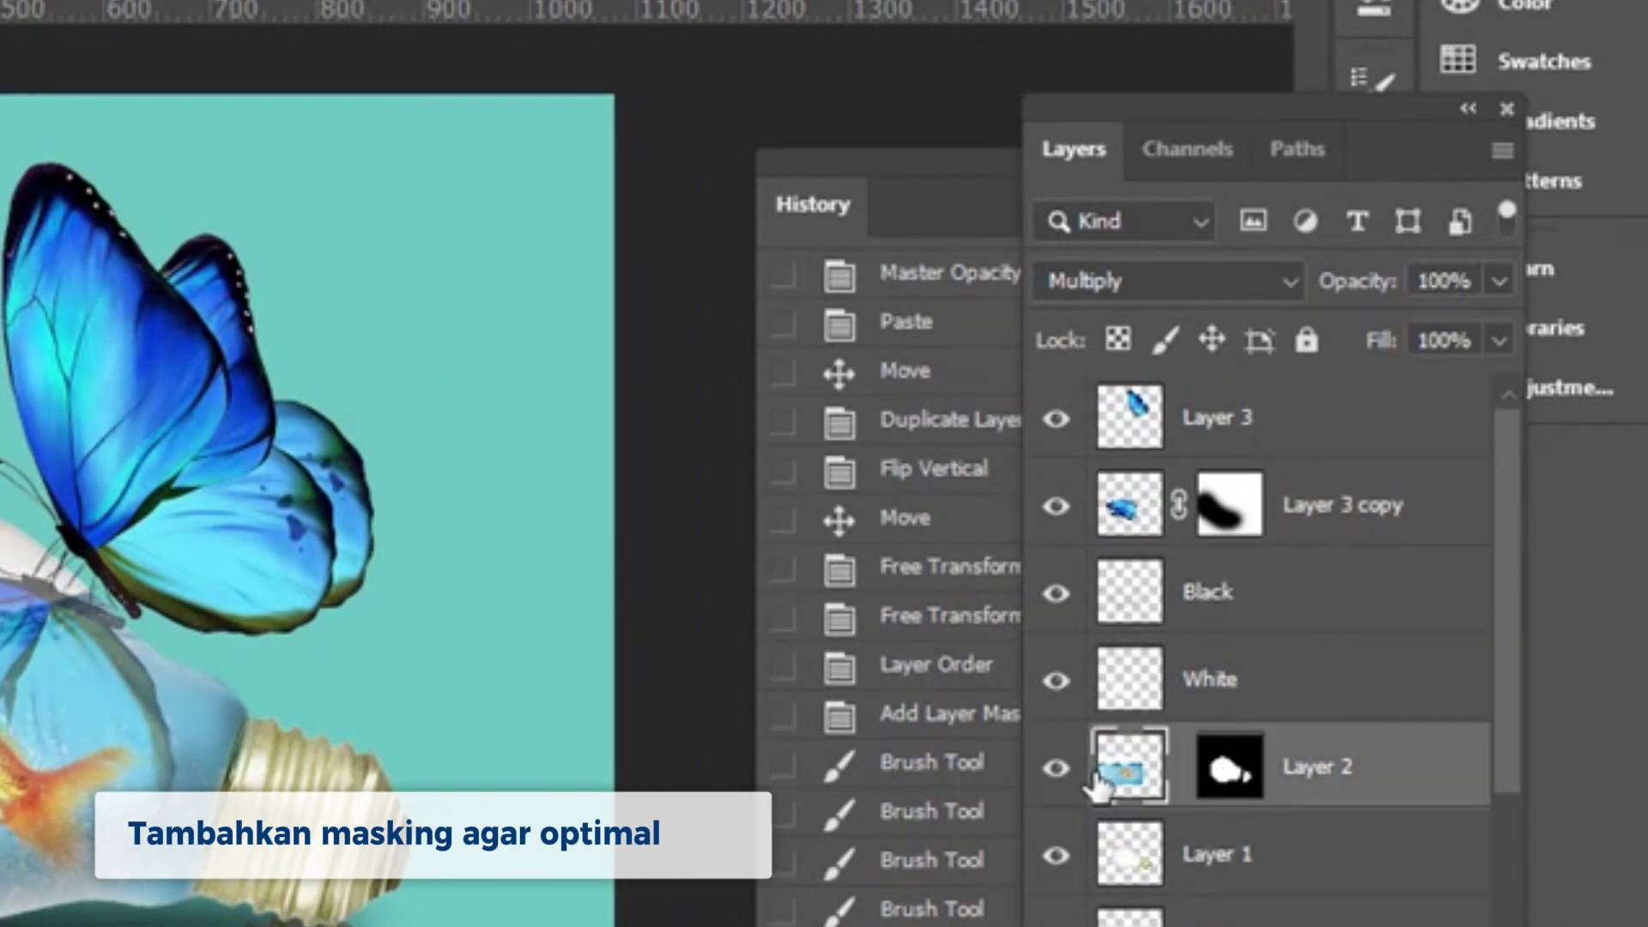
left_click(1242, 268)
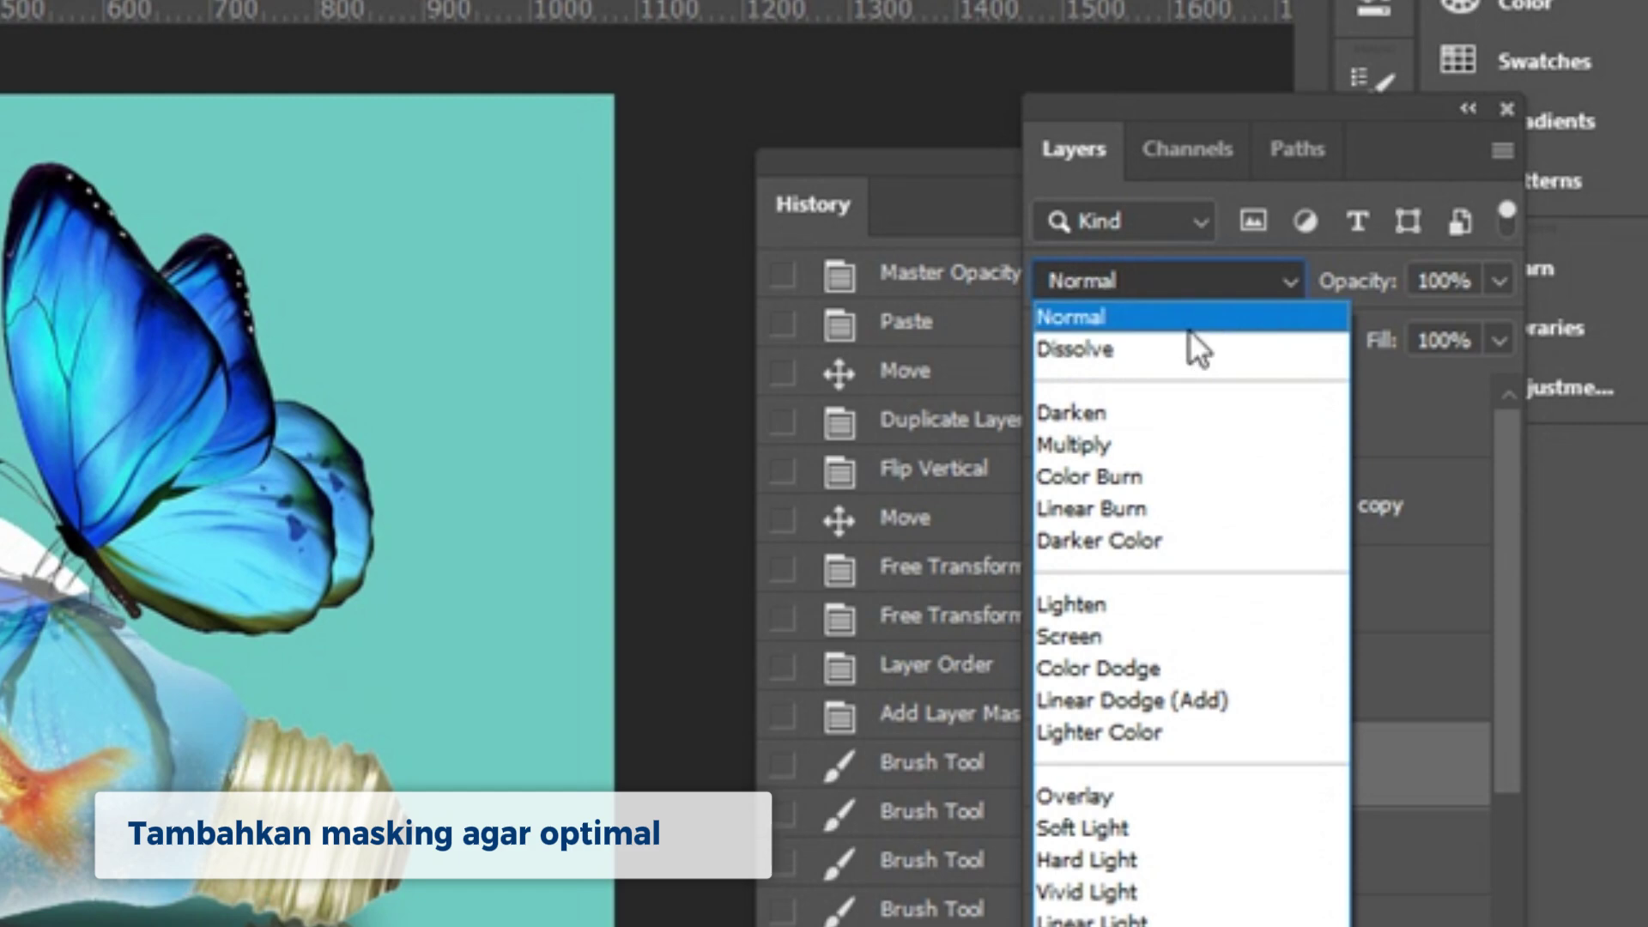
left_click(1188, 317)
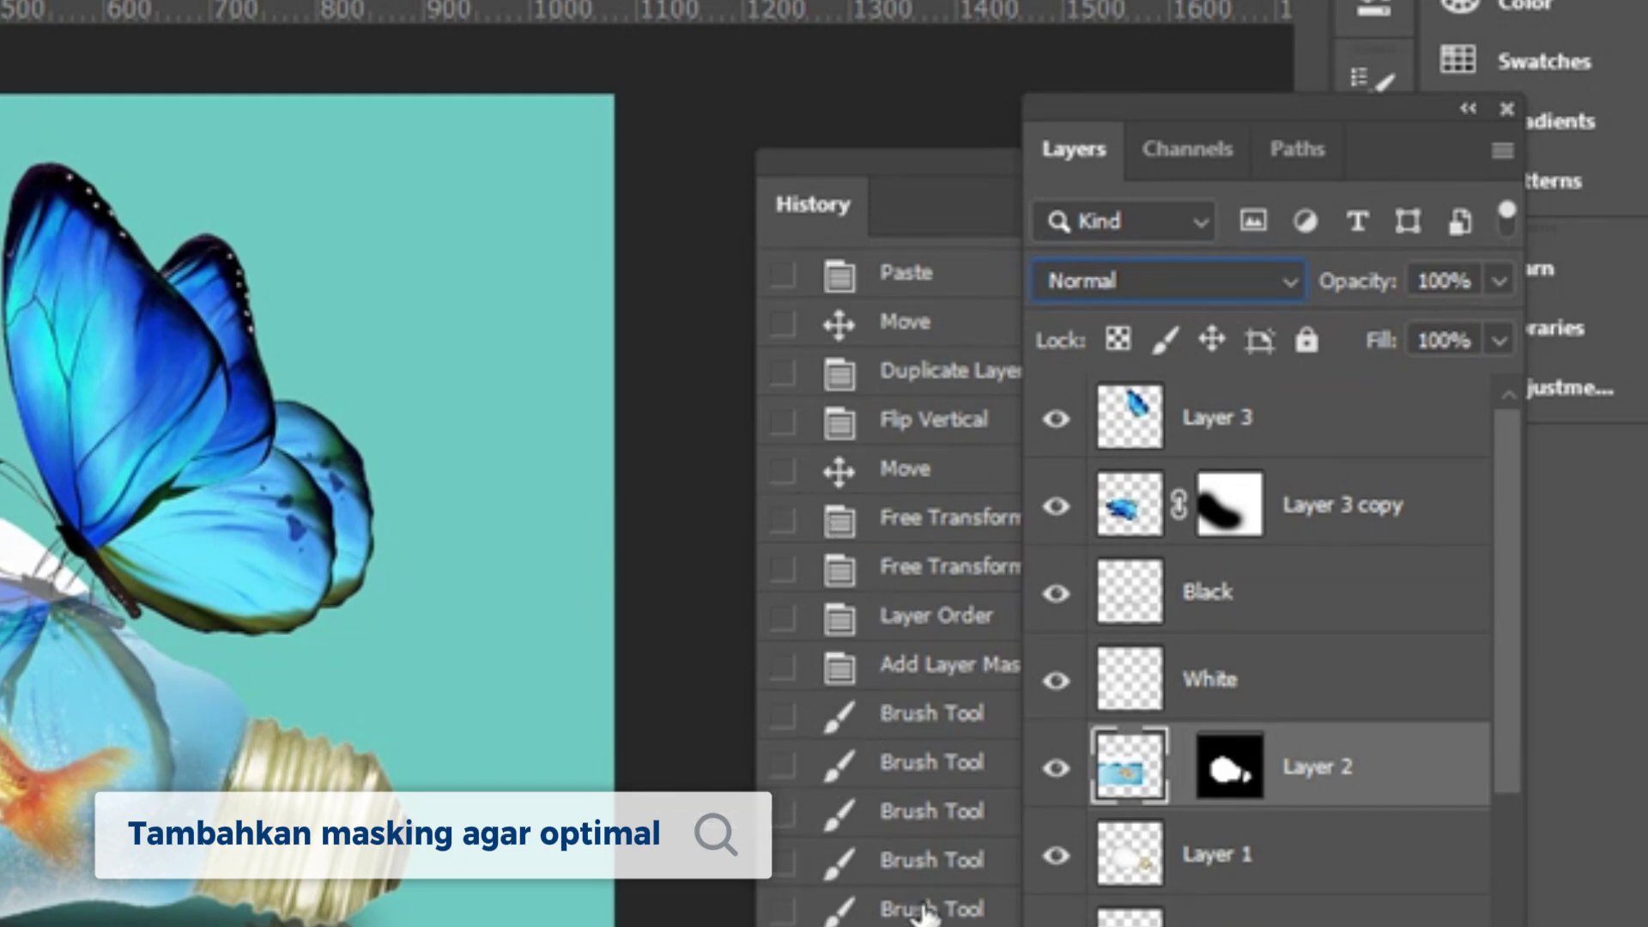
Shift the hue of the Background layer to -102 with Hue/Saturation for a light green backdrop
scroll(1219, 854, "down", 2)
left_click(1241, 905)
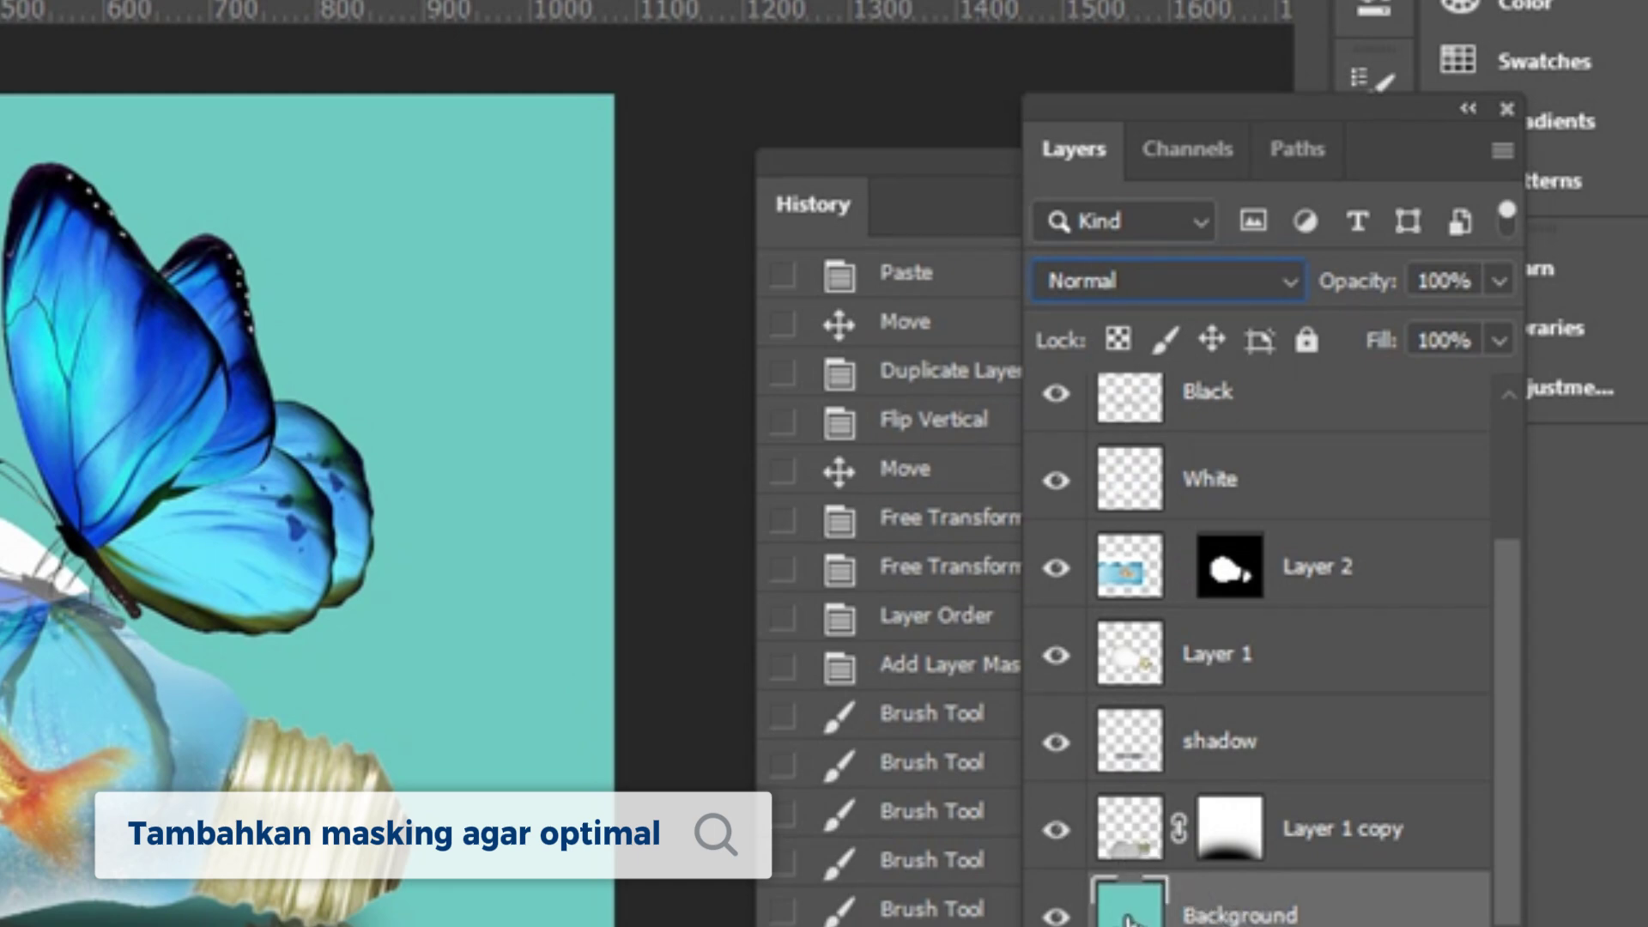
key("ctrl+u")
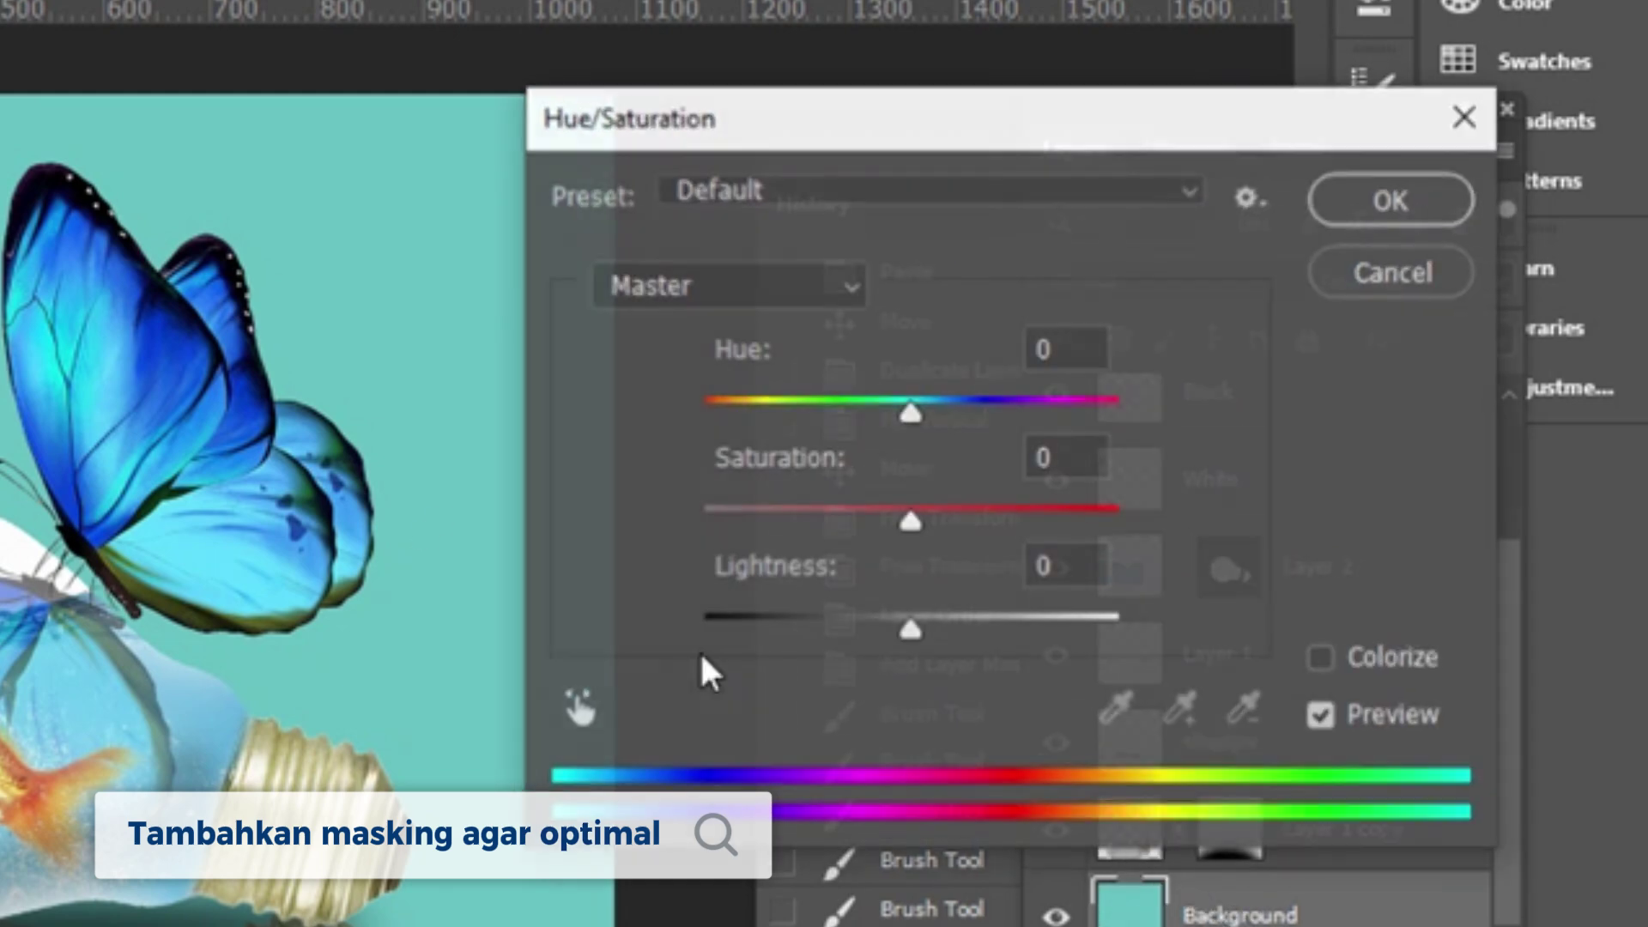
left_click_drag(925, 412, 777, 386)
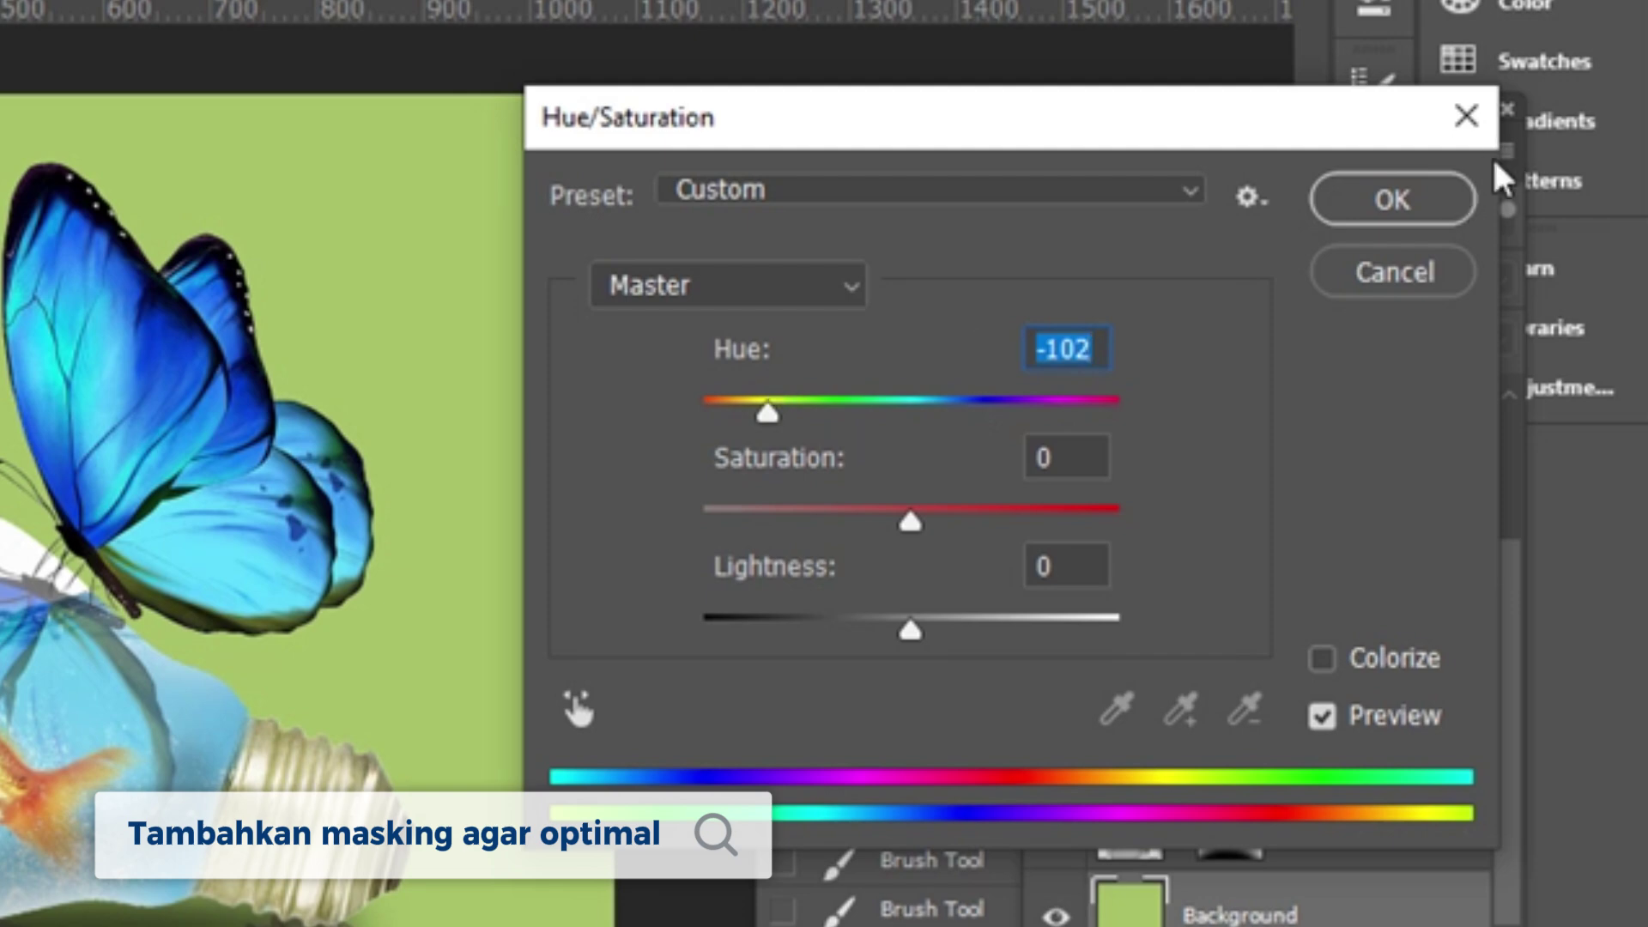
left_click(1417, 210)
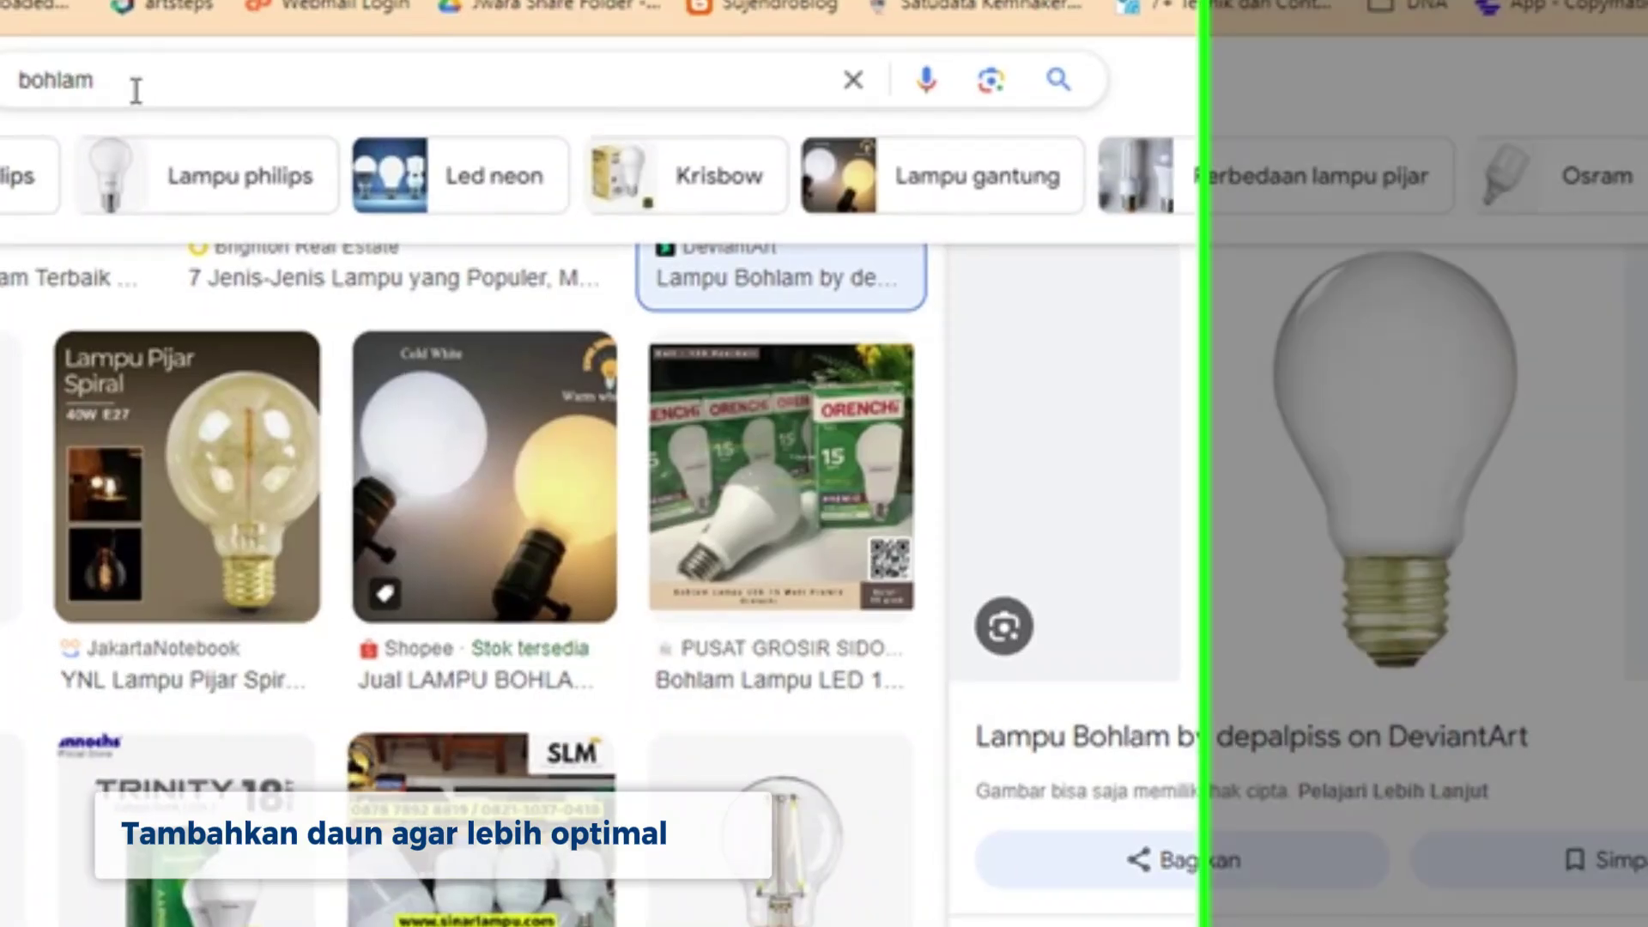
Replace the image search query with "leaf" and run the search
double_click(137, 85)
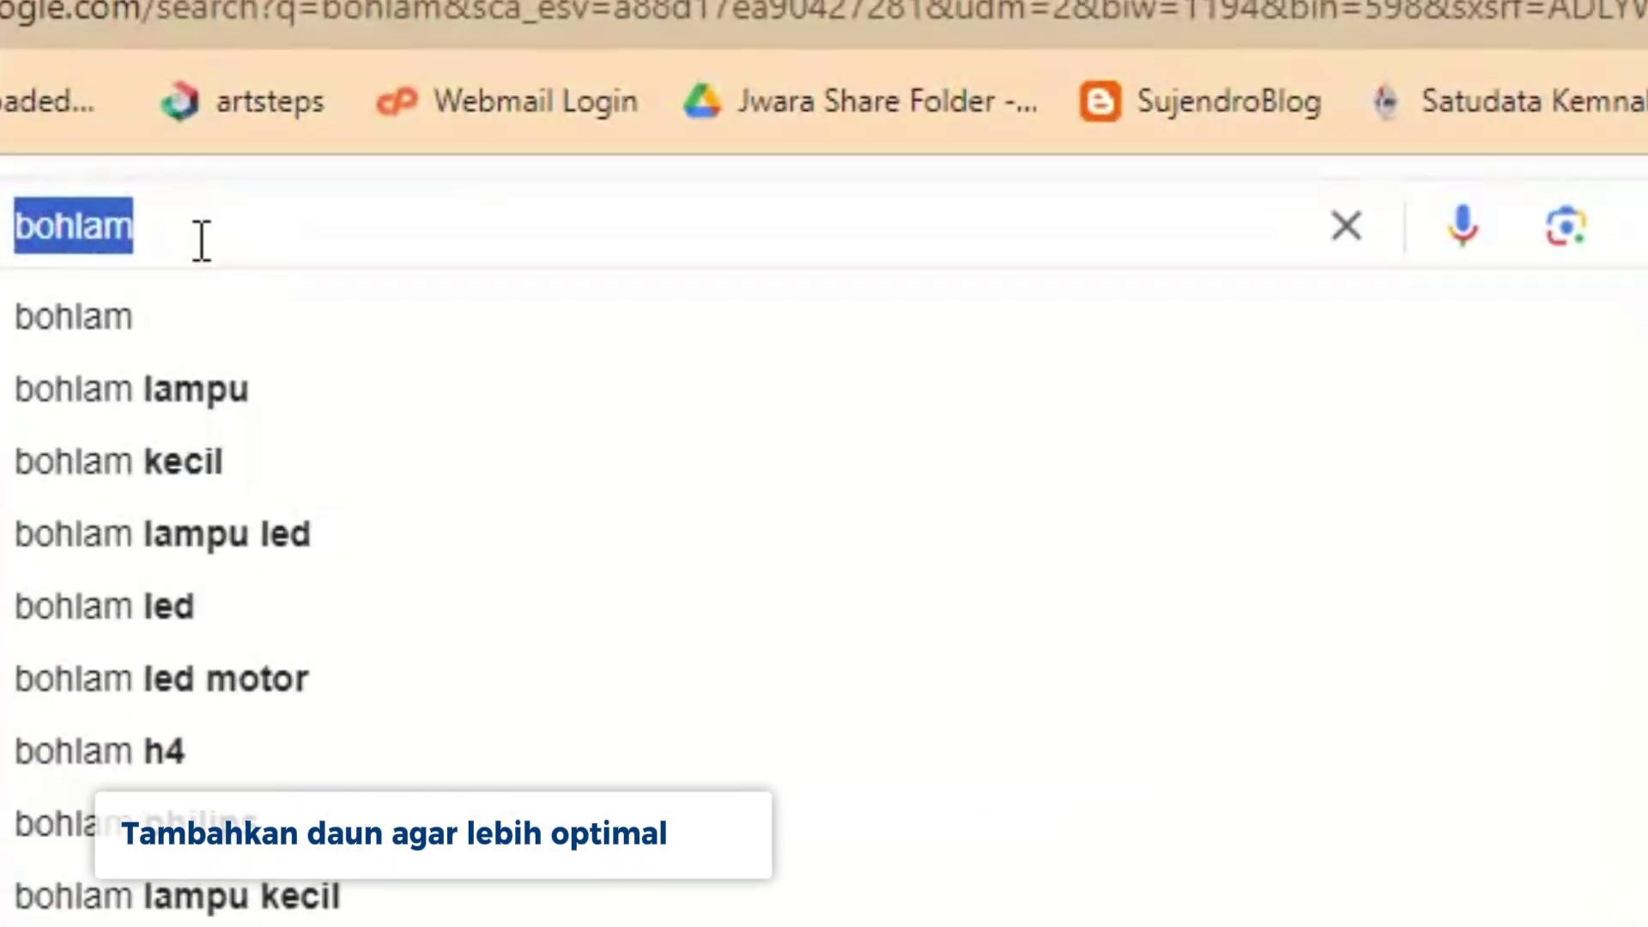
type("le")
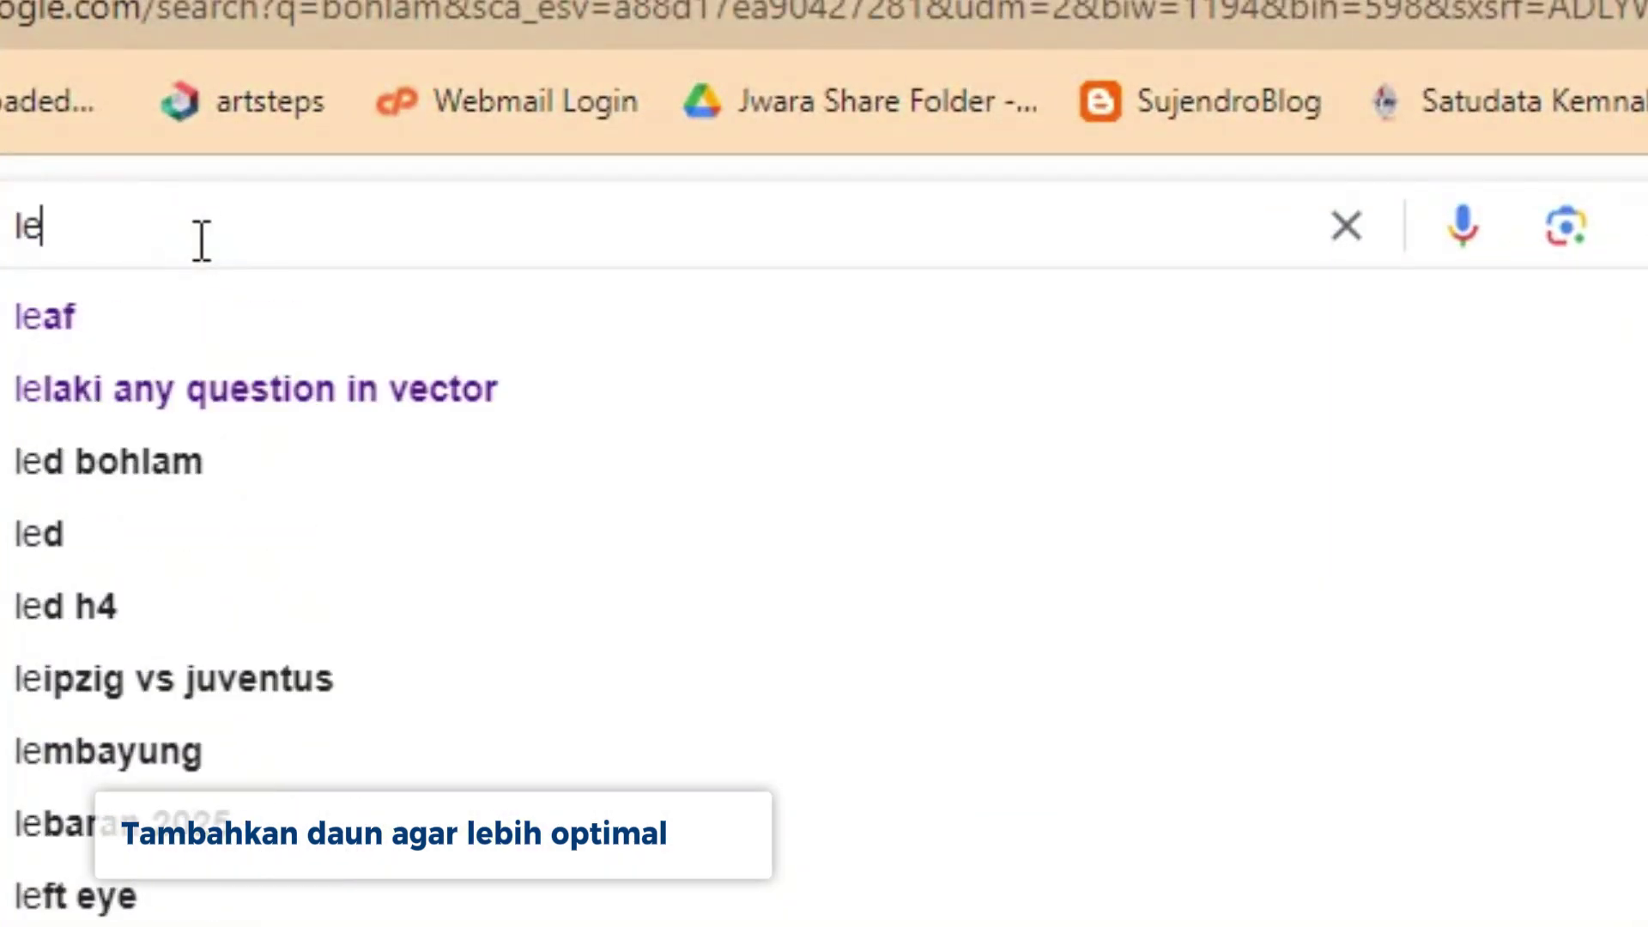
type("af")
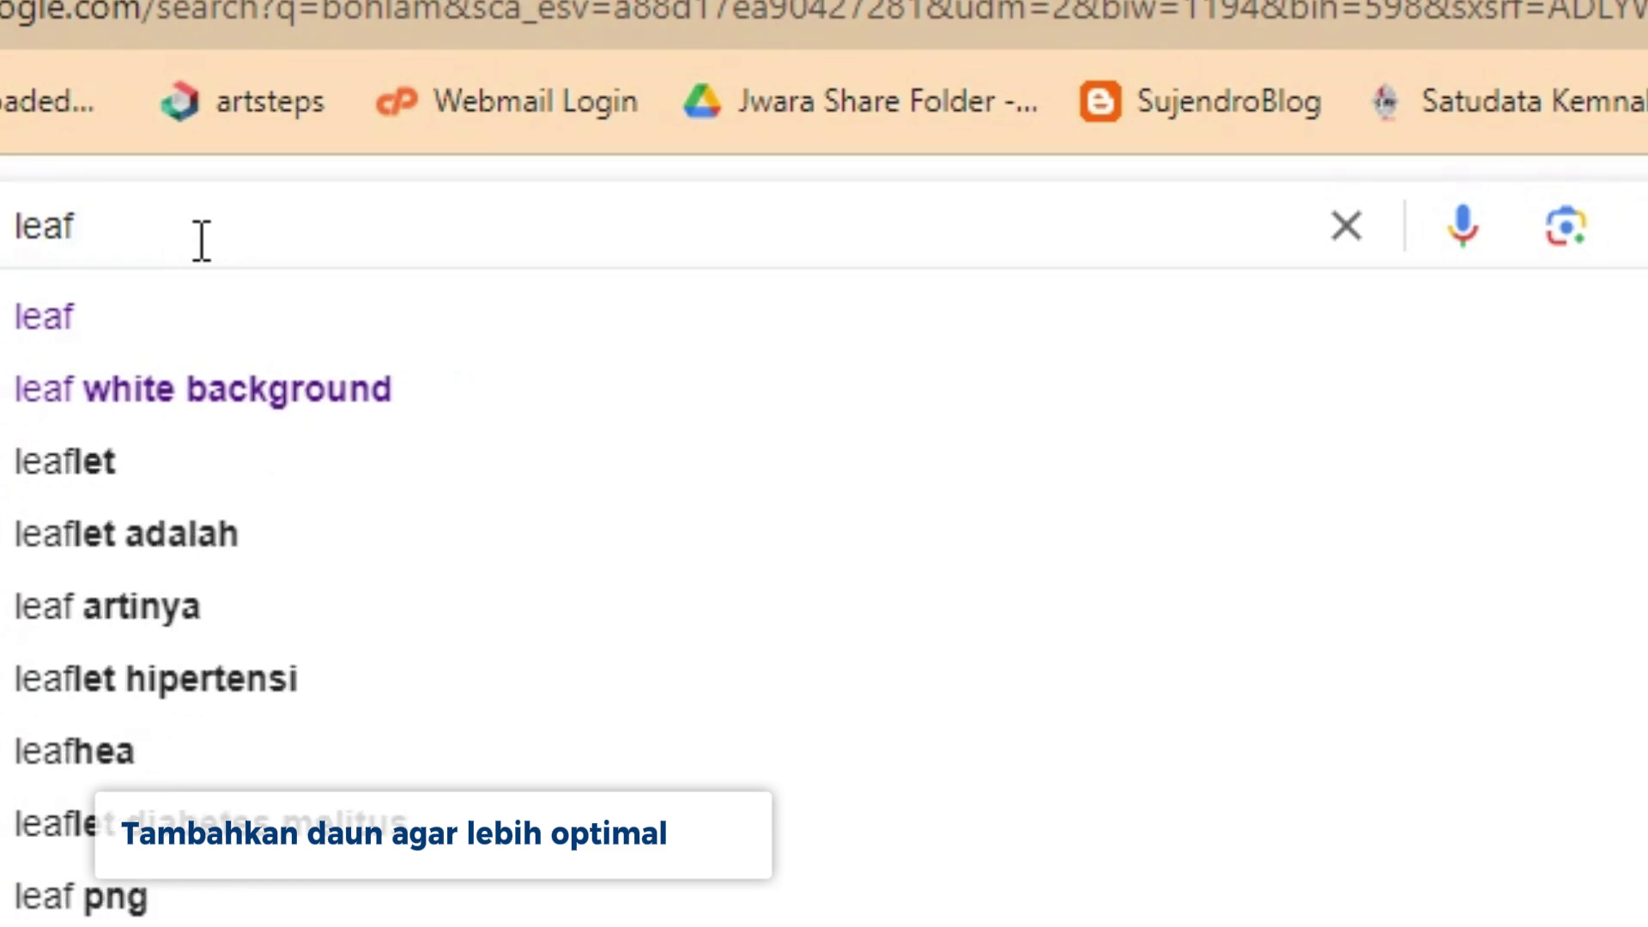
key("Return")
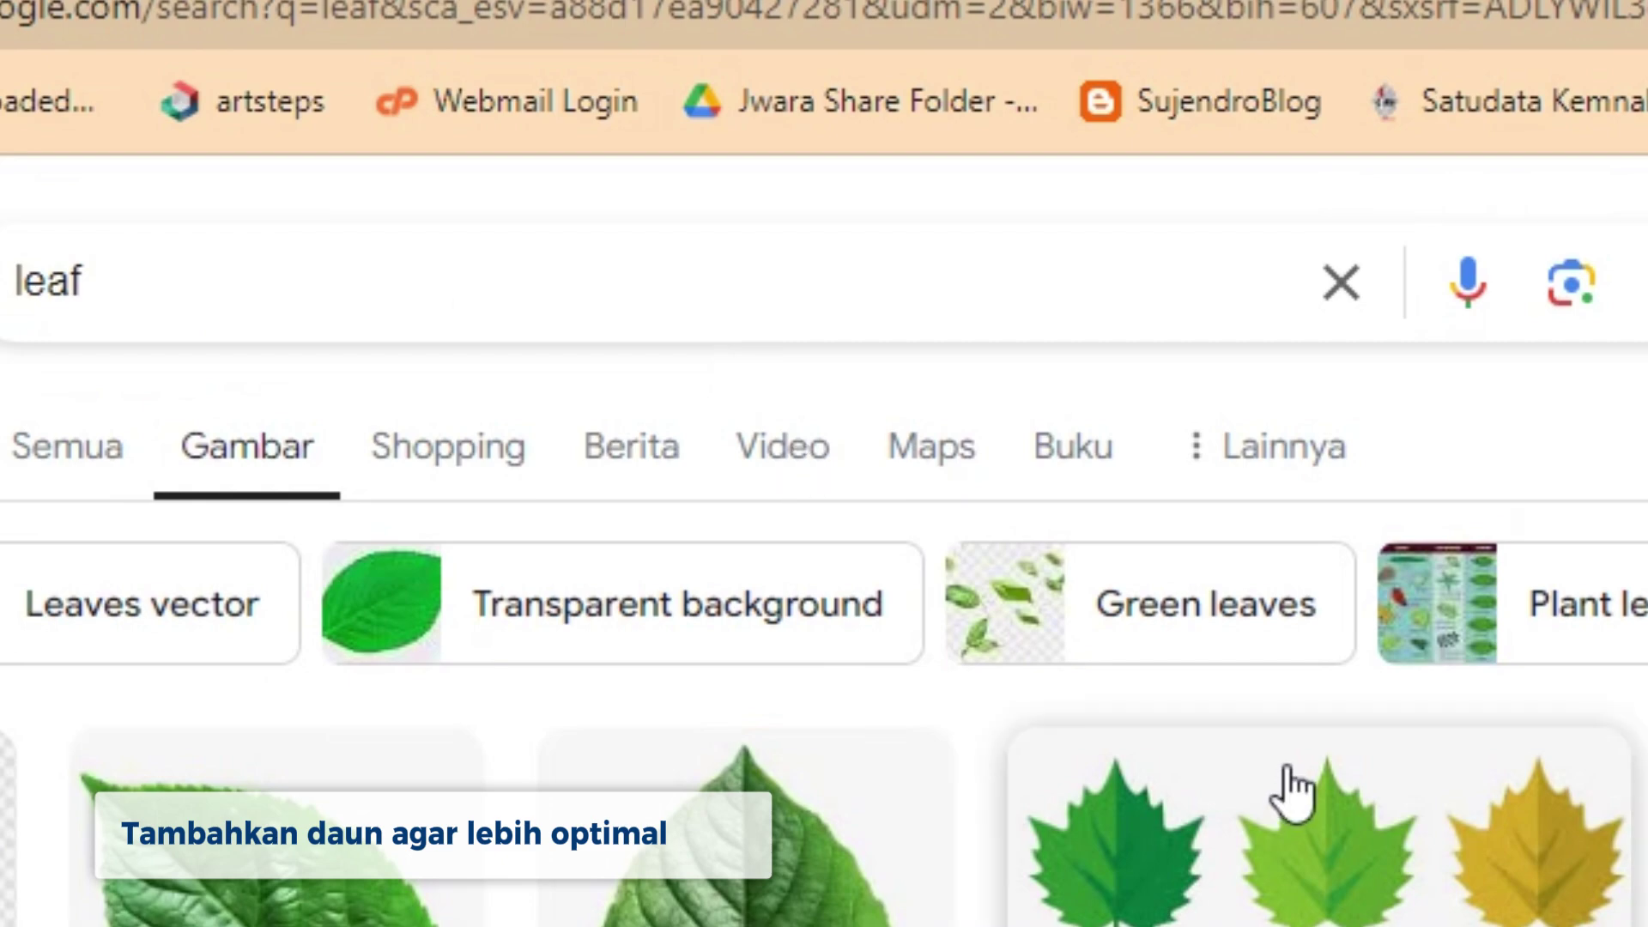
Open the Pixabay palm leaf image from the results and copy the image
scroll(1507, 859, "down", 1)
scroll(1508, 859, "down", 10)
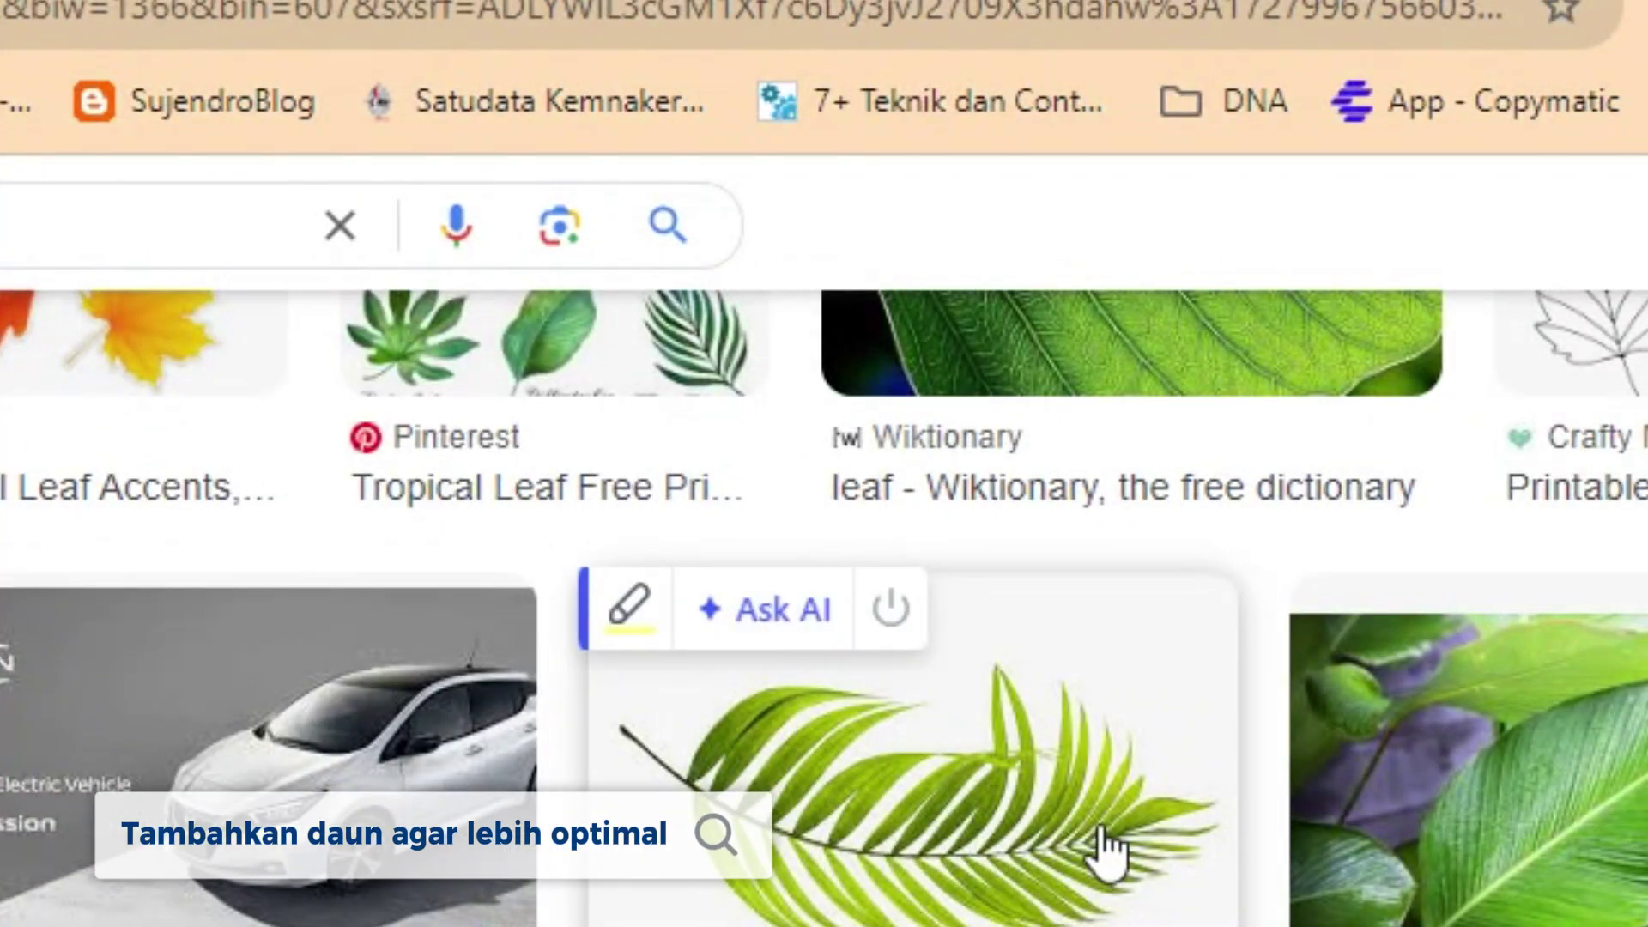
left_click(1108, 850)
right_click(1336, 877)
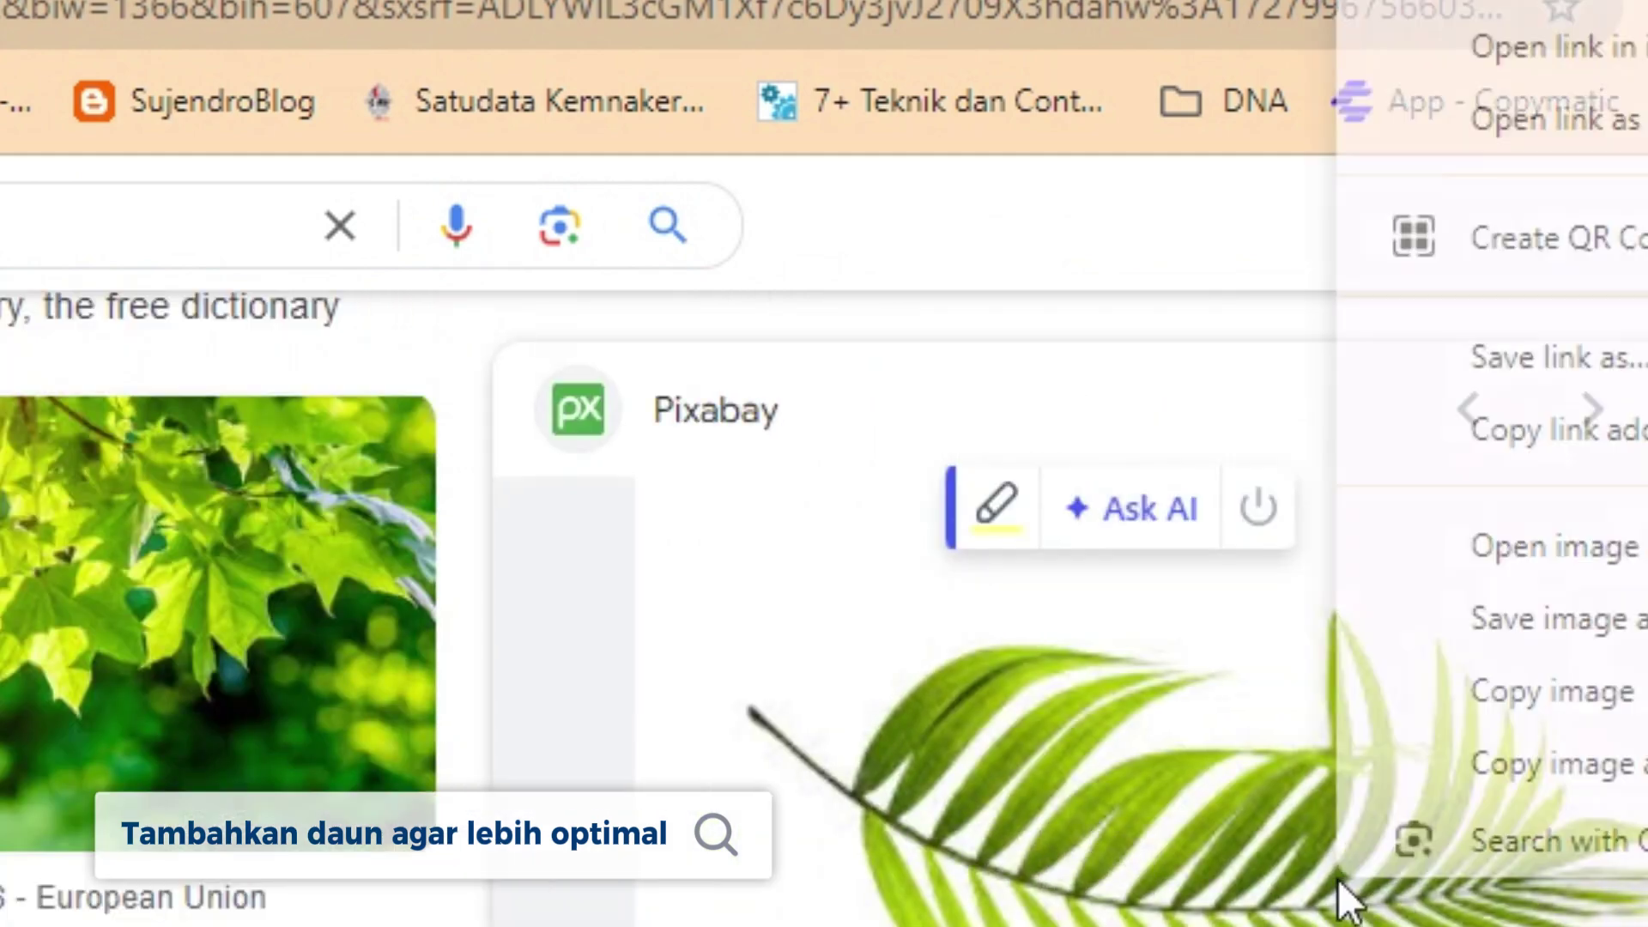
left_click(1549, 740)
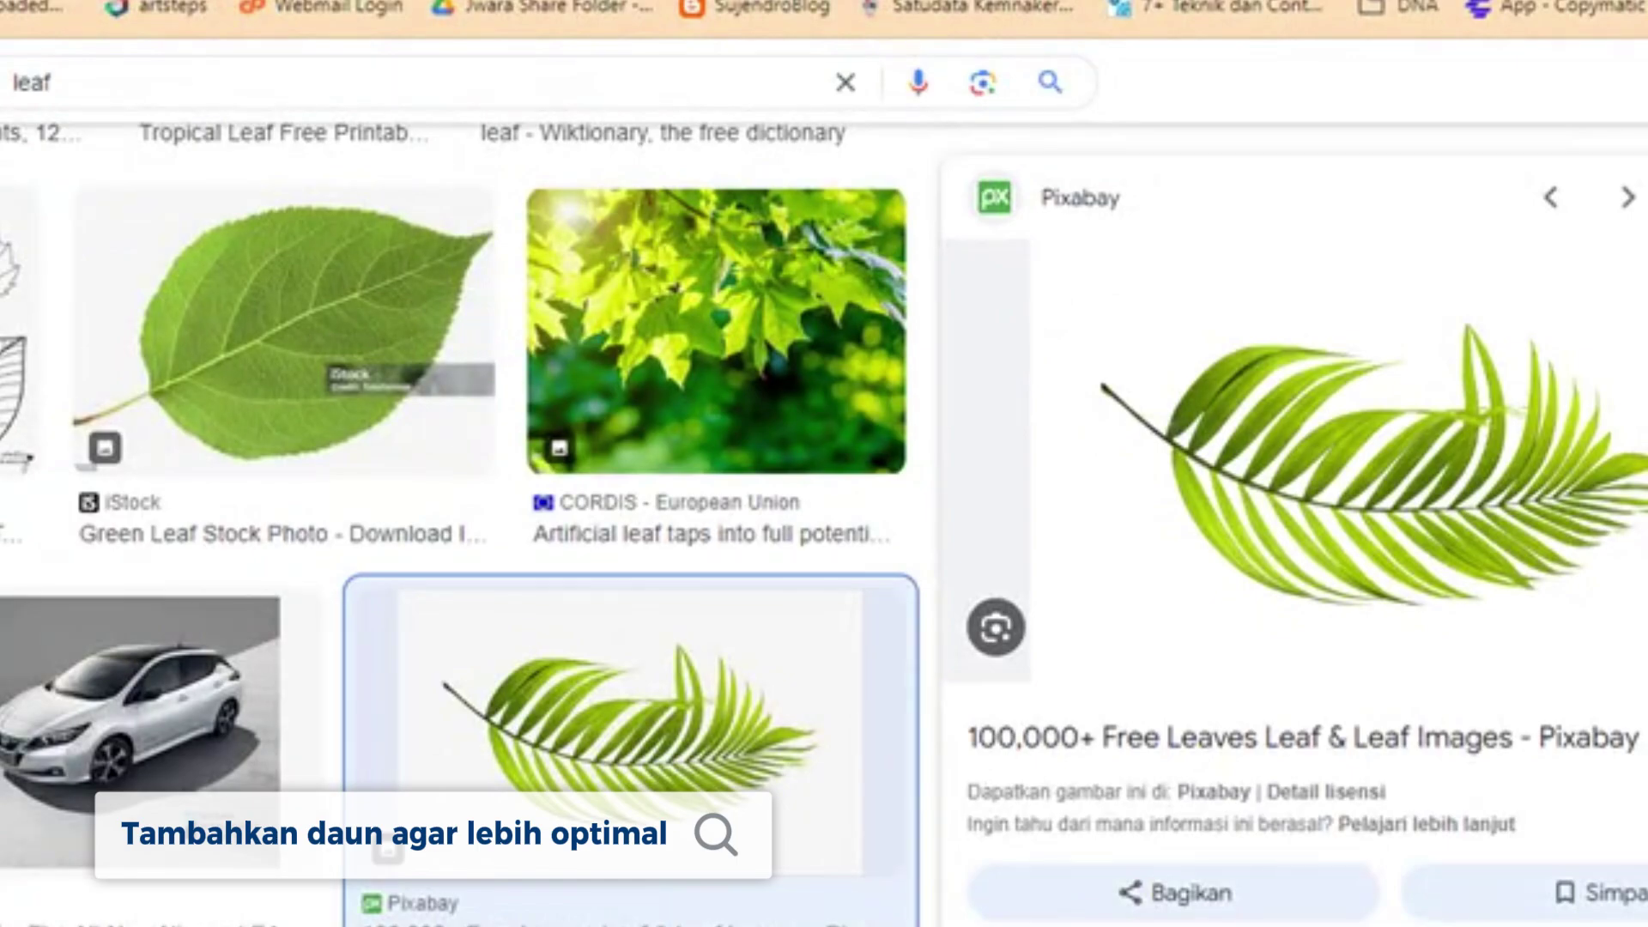
Switch to Photoshop, paste the copied palm leaf into a new document, and group the History panel with the Layers panel
key("alt+Tab")
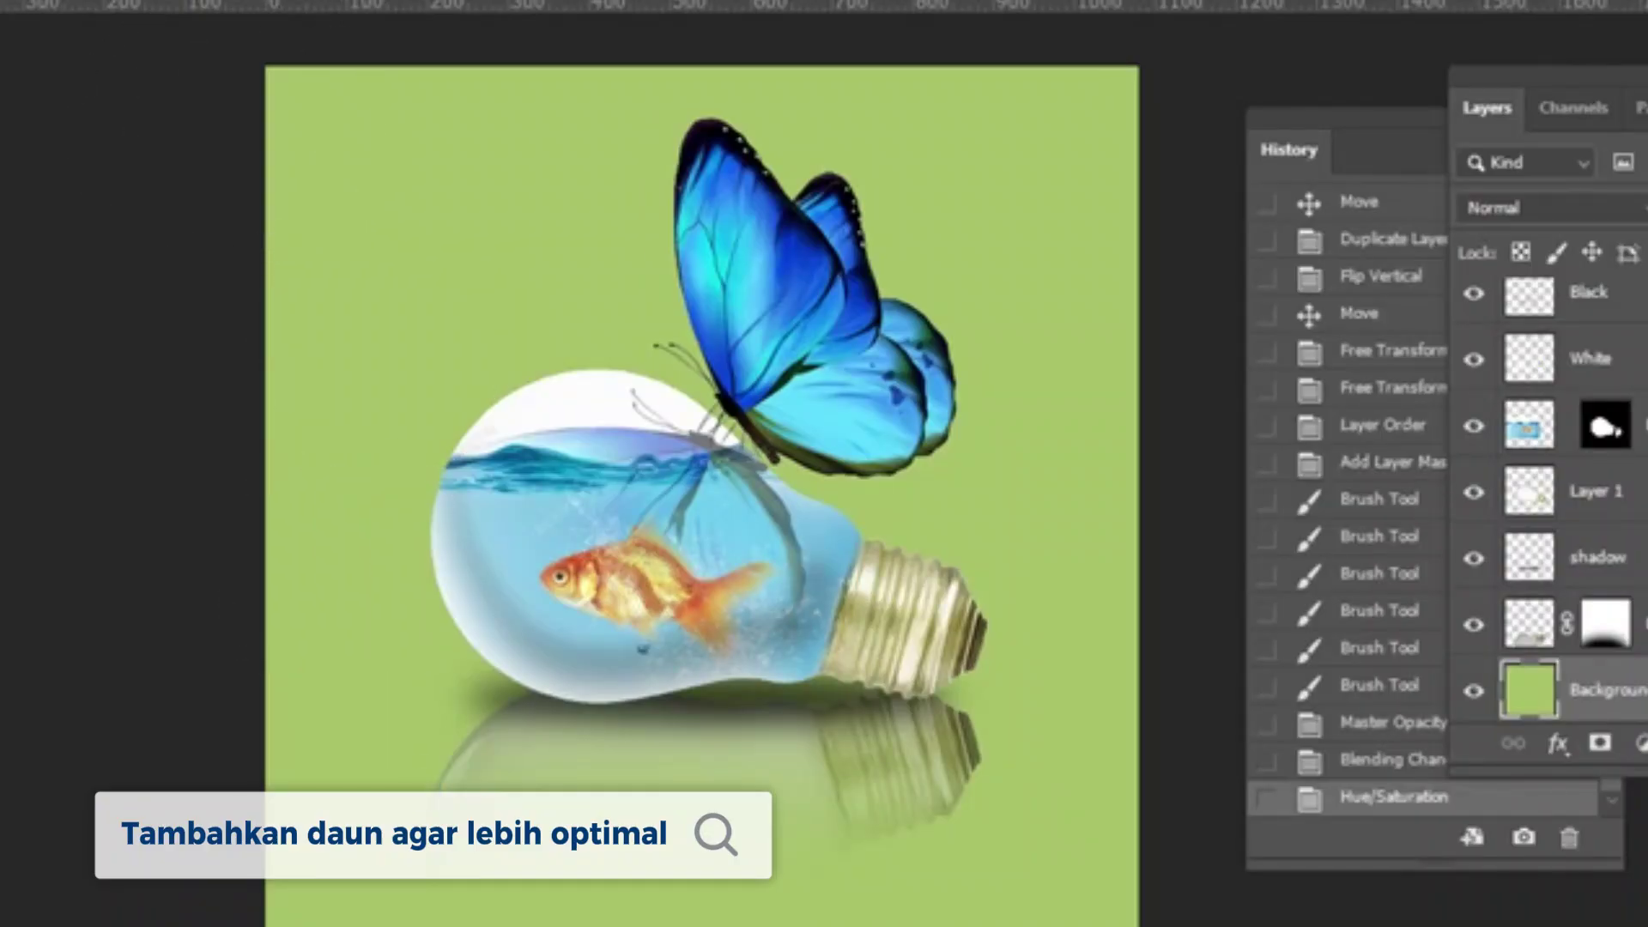
key("alt+e")
key("Left")
key("n")
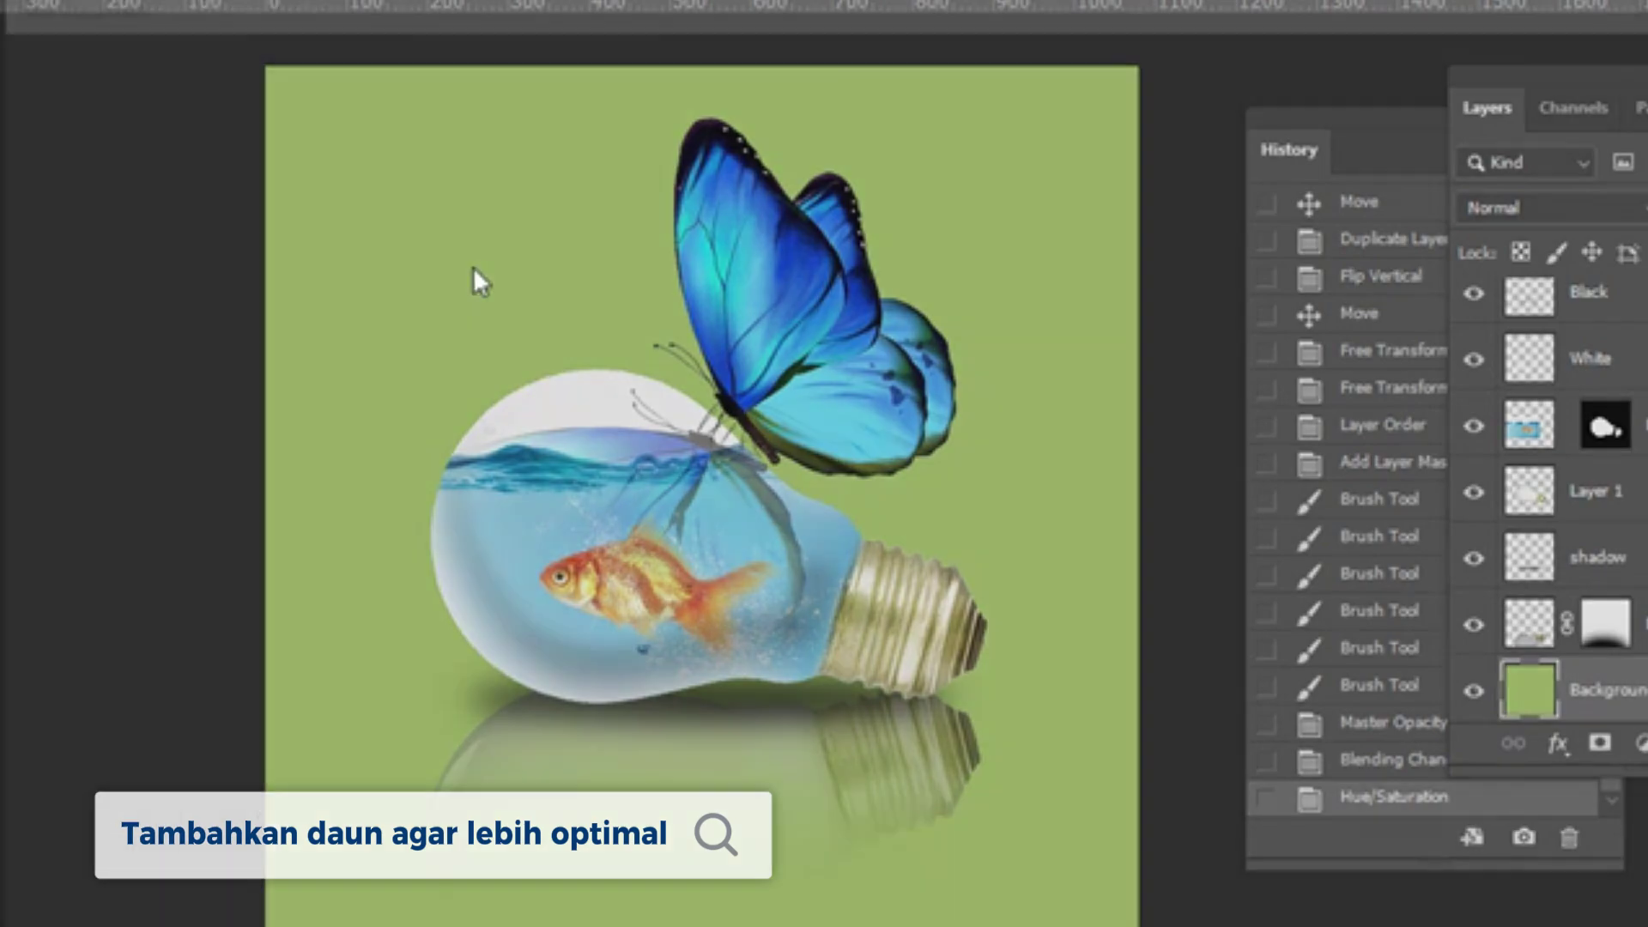
key("Return")
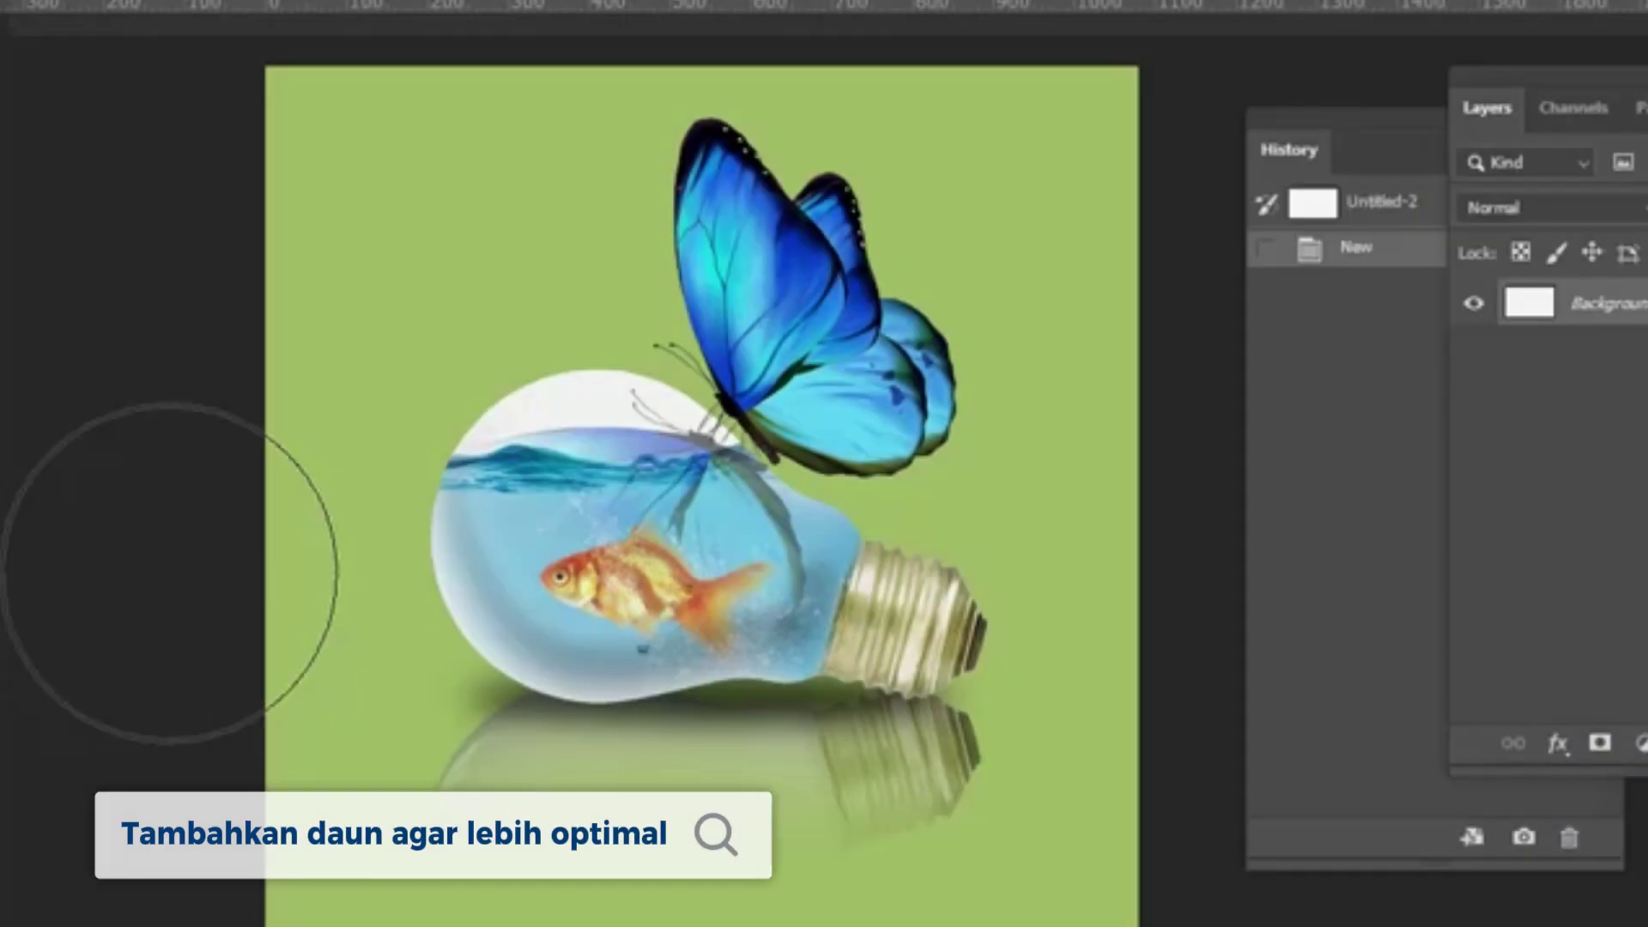
key("ctrl+v")
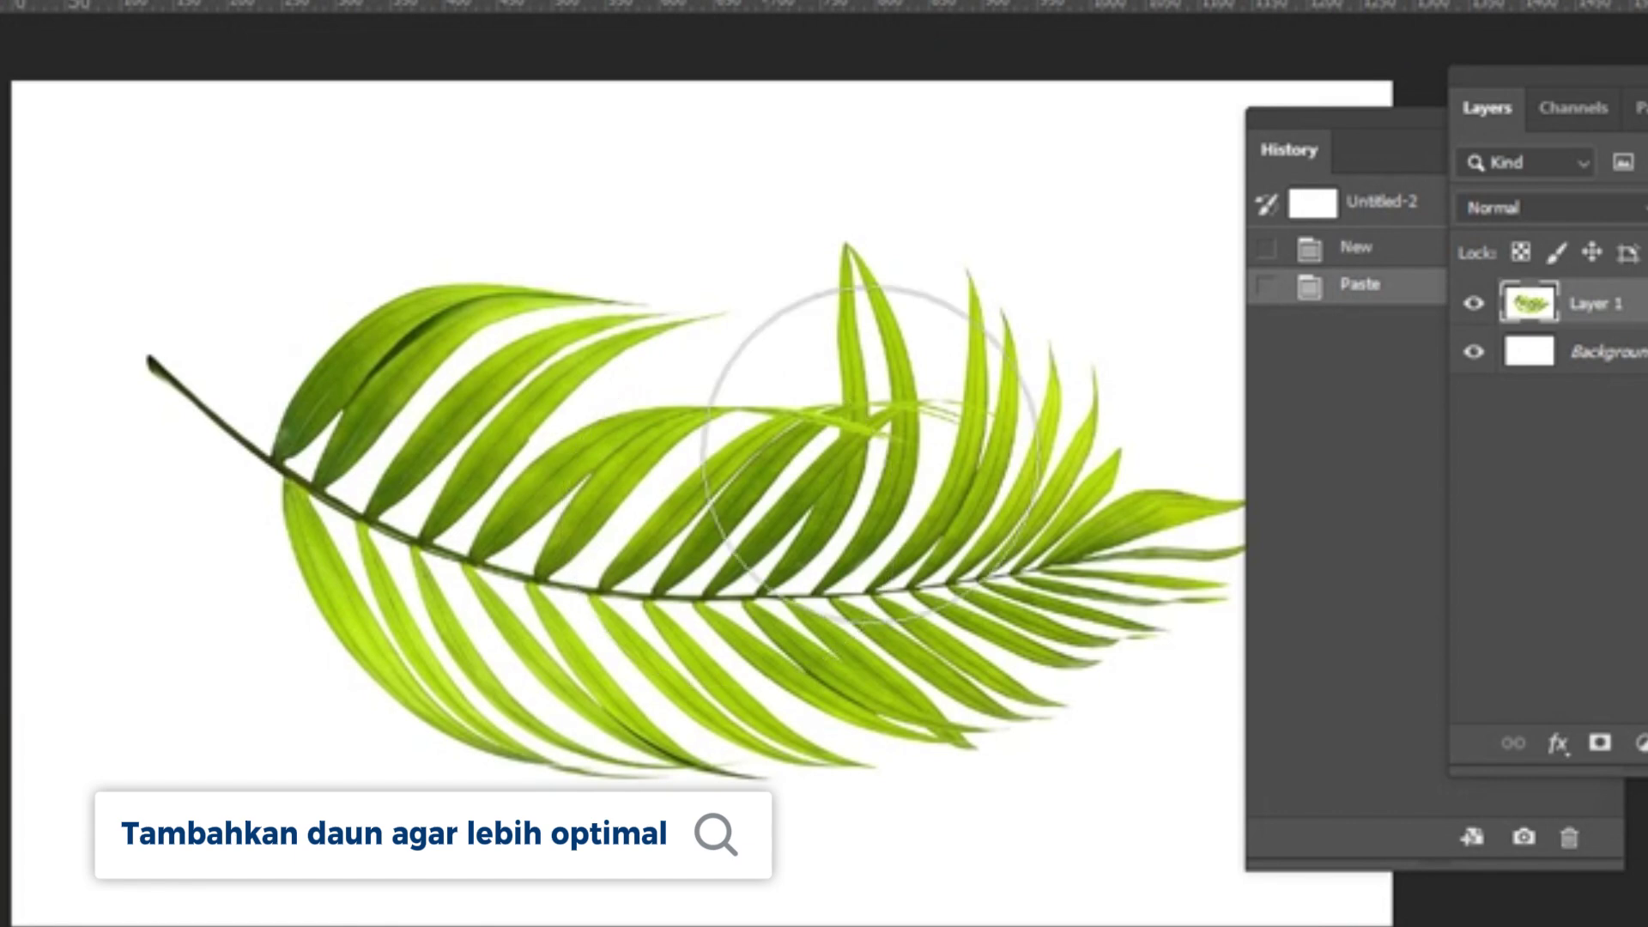
left_click_drag(1362, 120, 1518, 136)
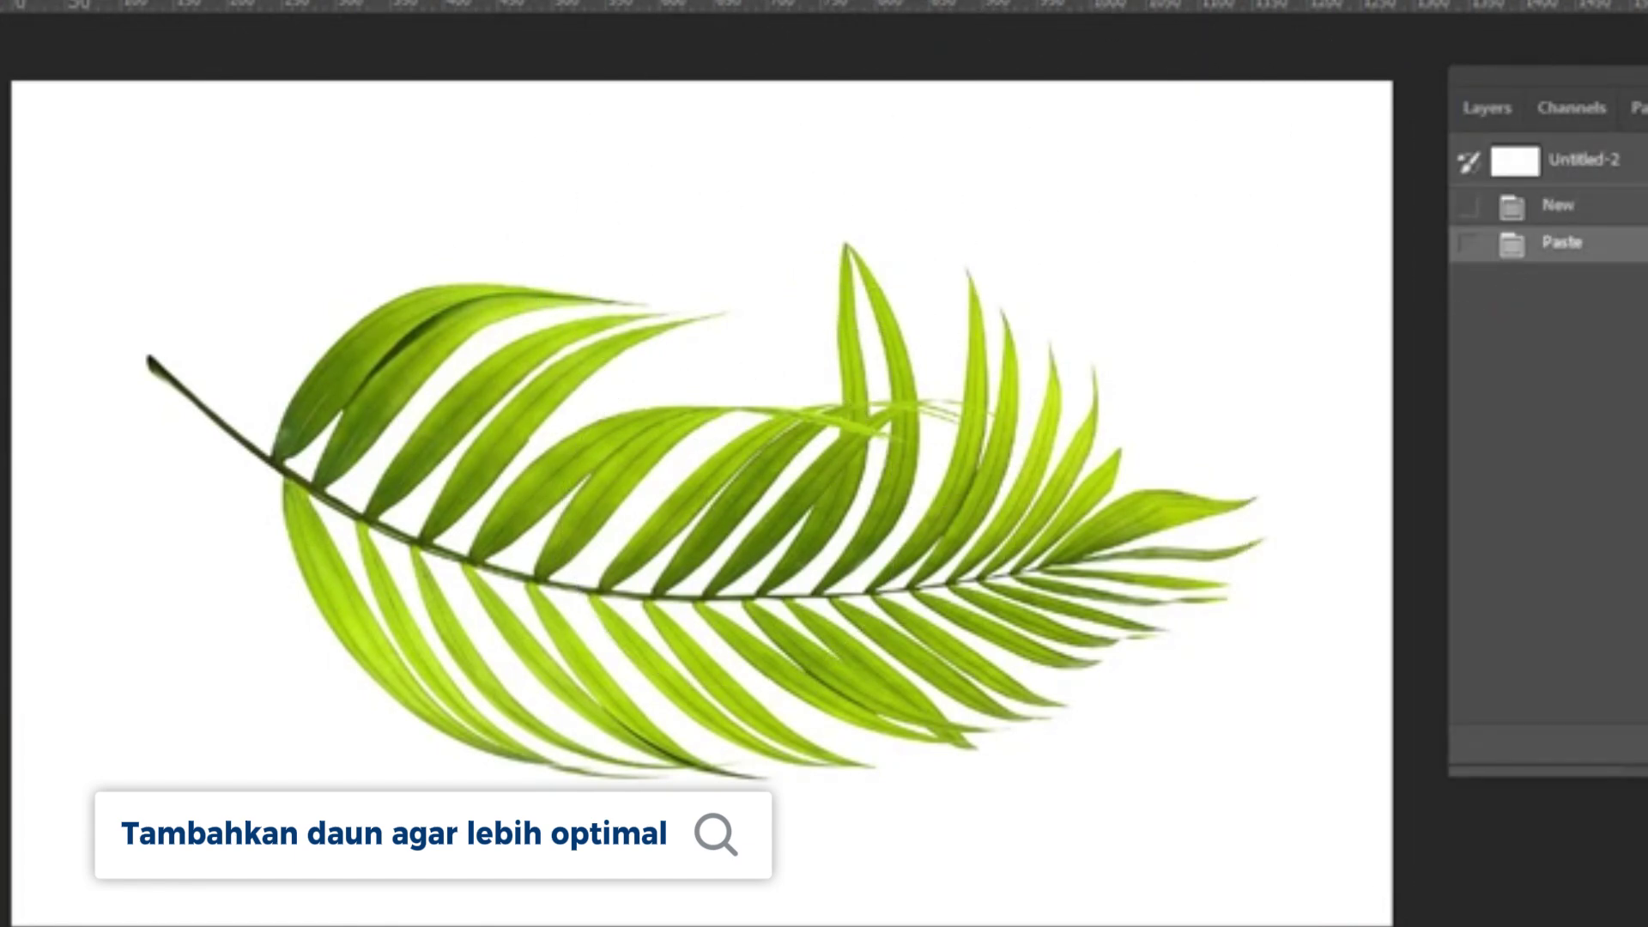
Try to select the whole palm leaf with the Object Selection Tool, and clear that selection
right_click(3, 131)
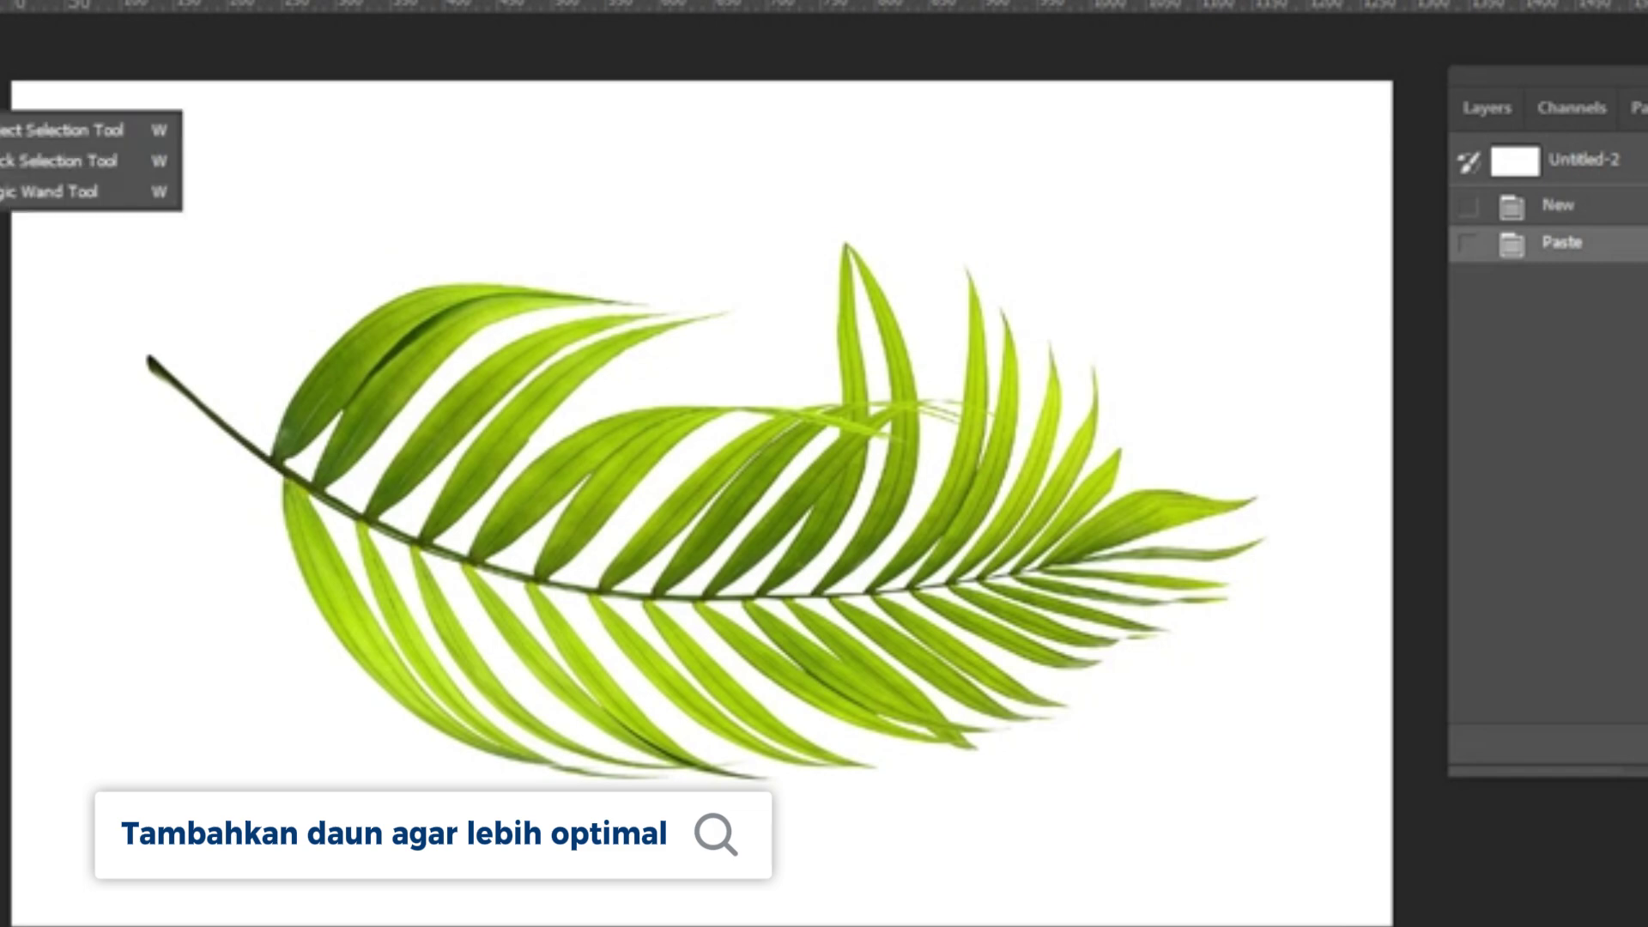
left_click(1, 159)
left_click_drag(108, 170, 1374, 851)
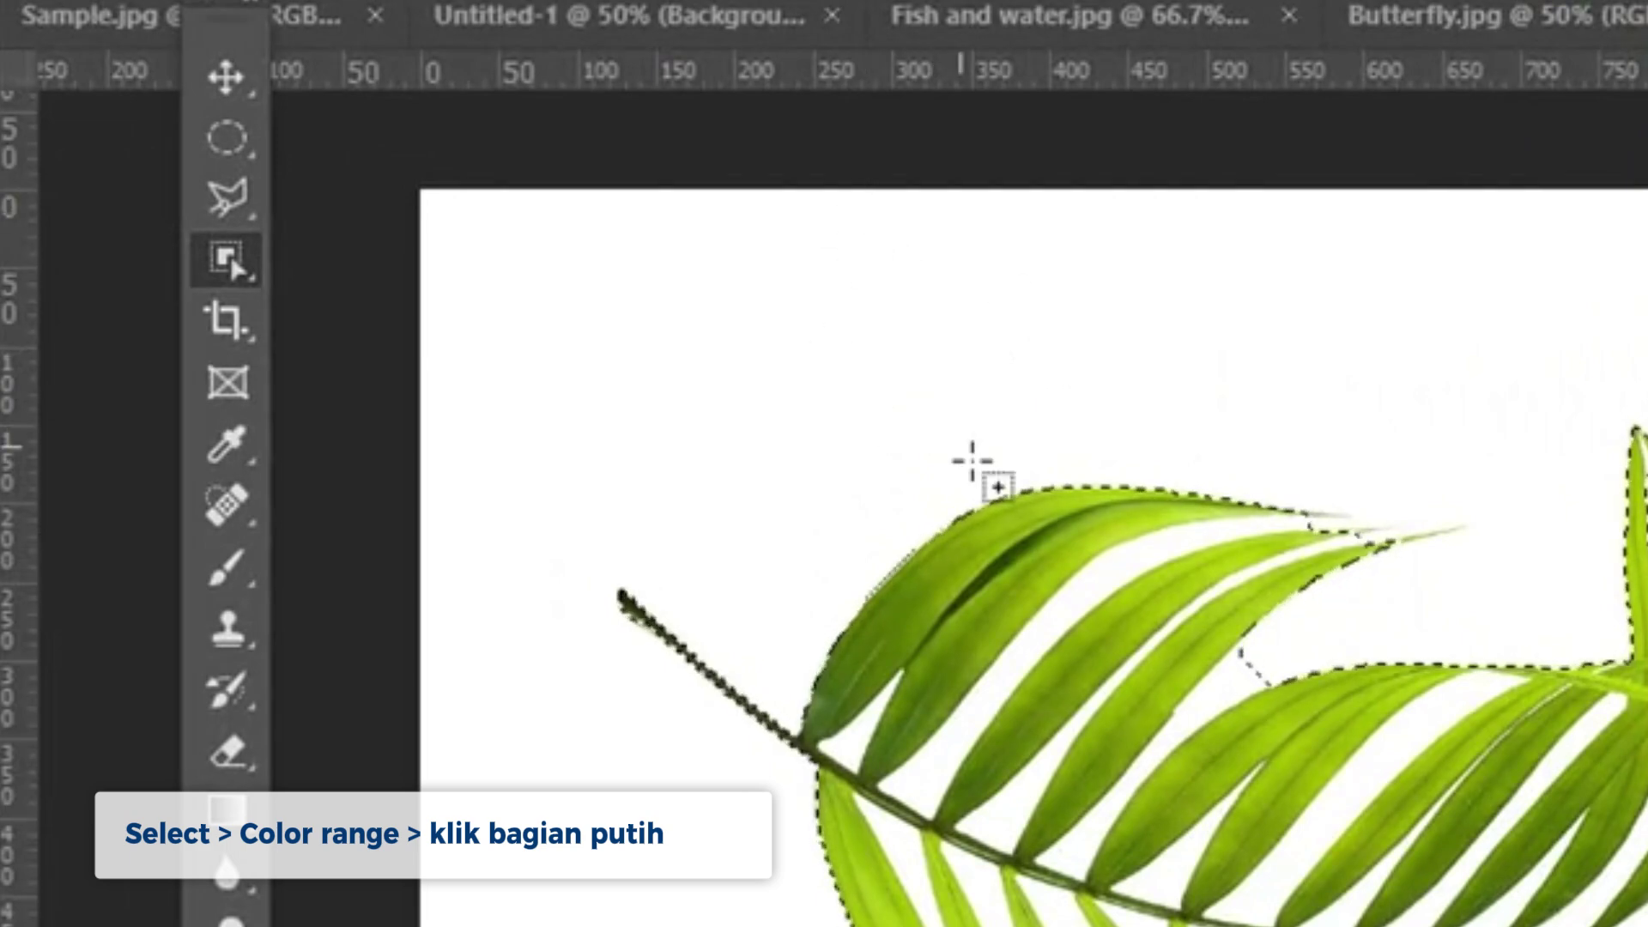
left_click(218, 142)
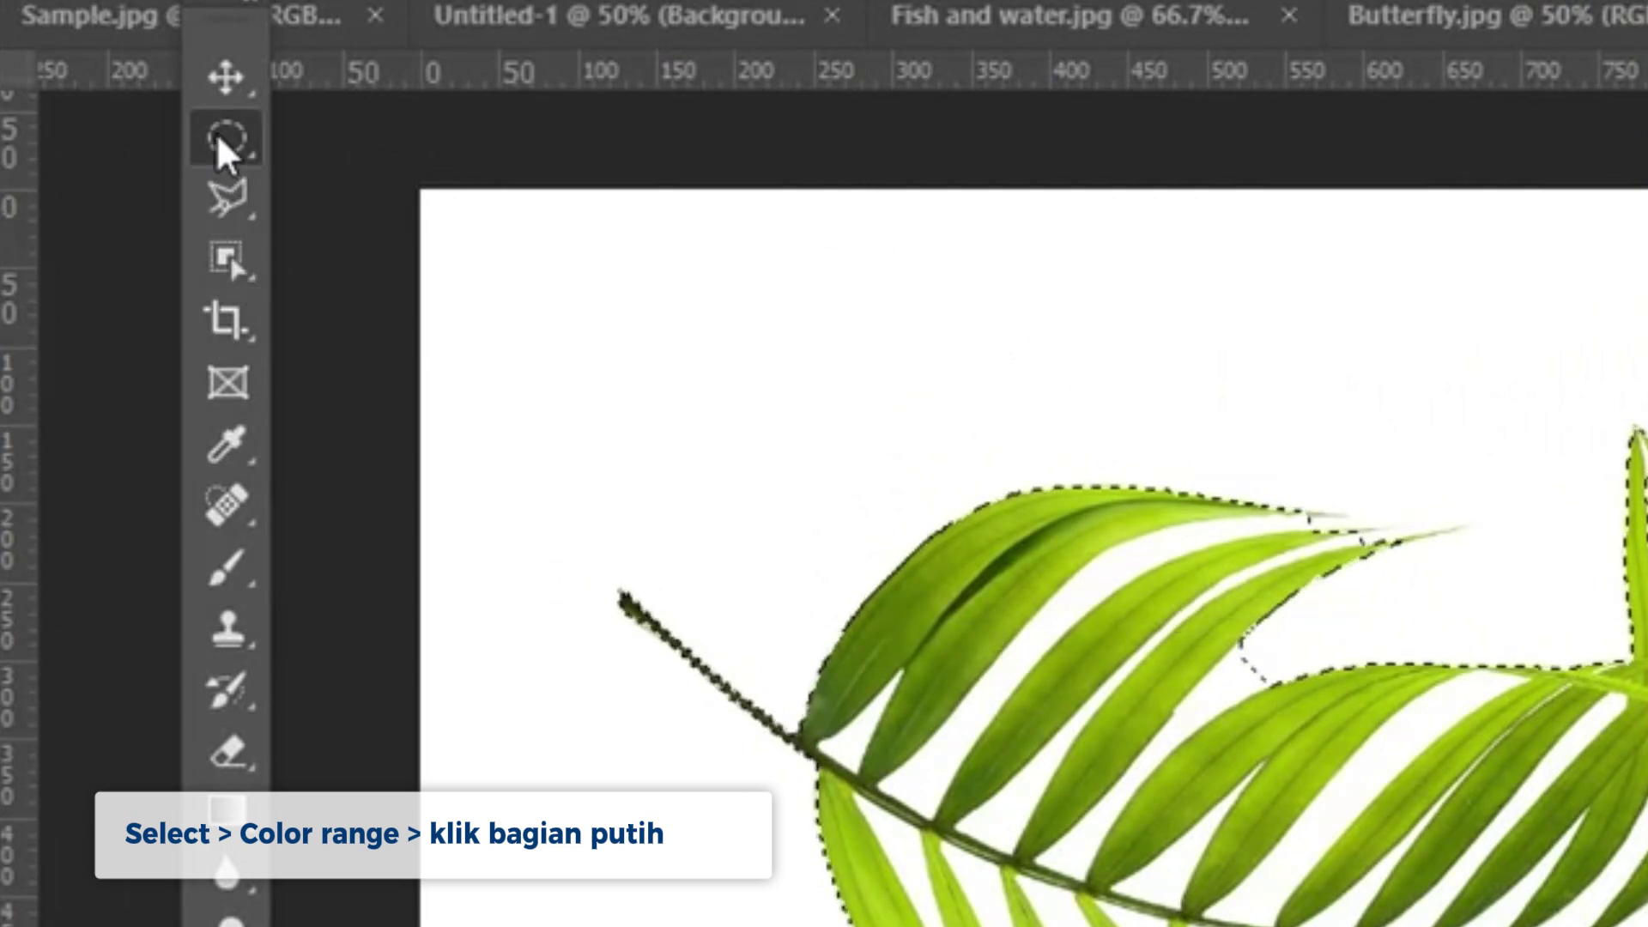
key("ctrl+d")
Try to select the white background around the palm leaf with the Magic Wand Tool, and deselect it
right_click(232, 278)
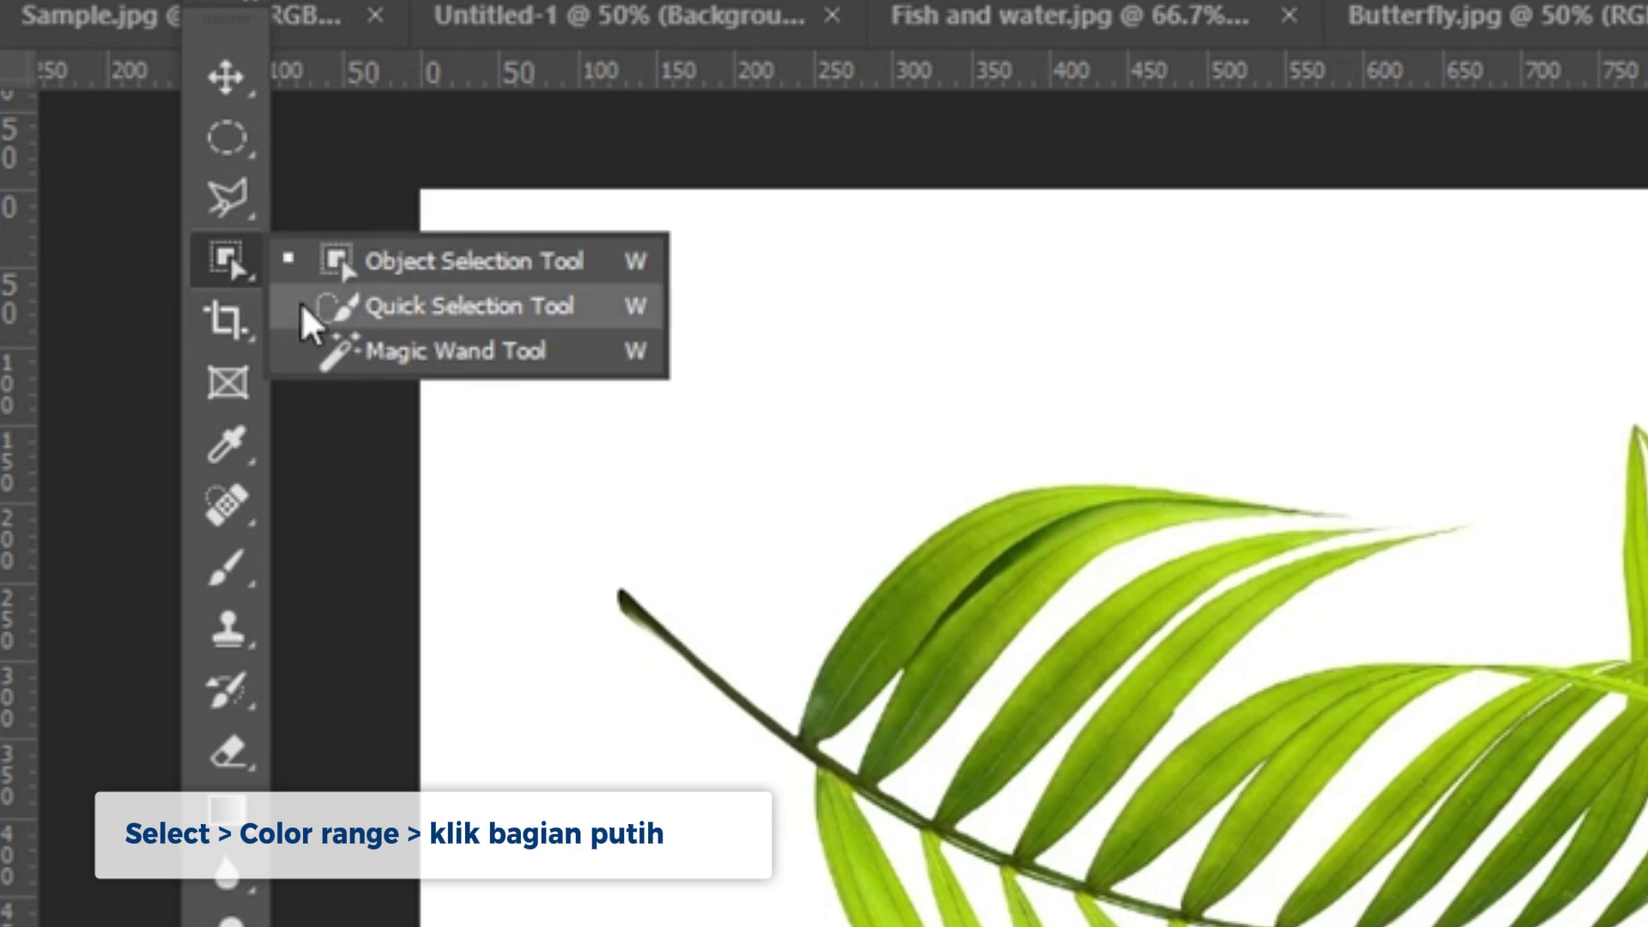
left_click(354, 363)
left_click(775, 345)
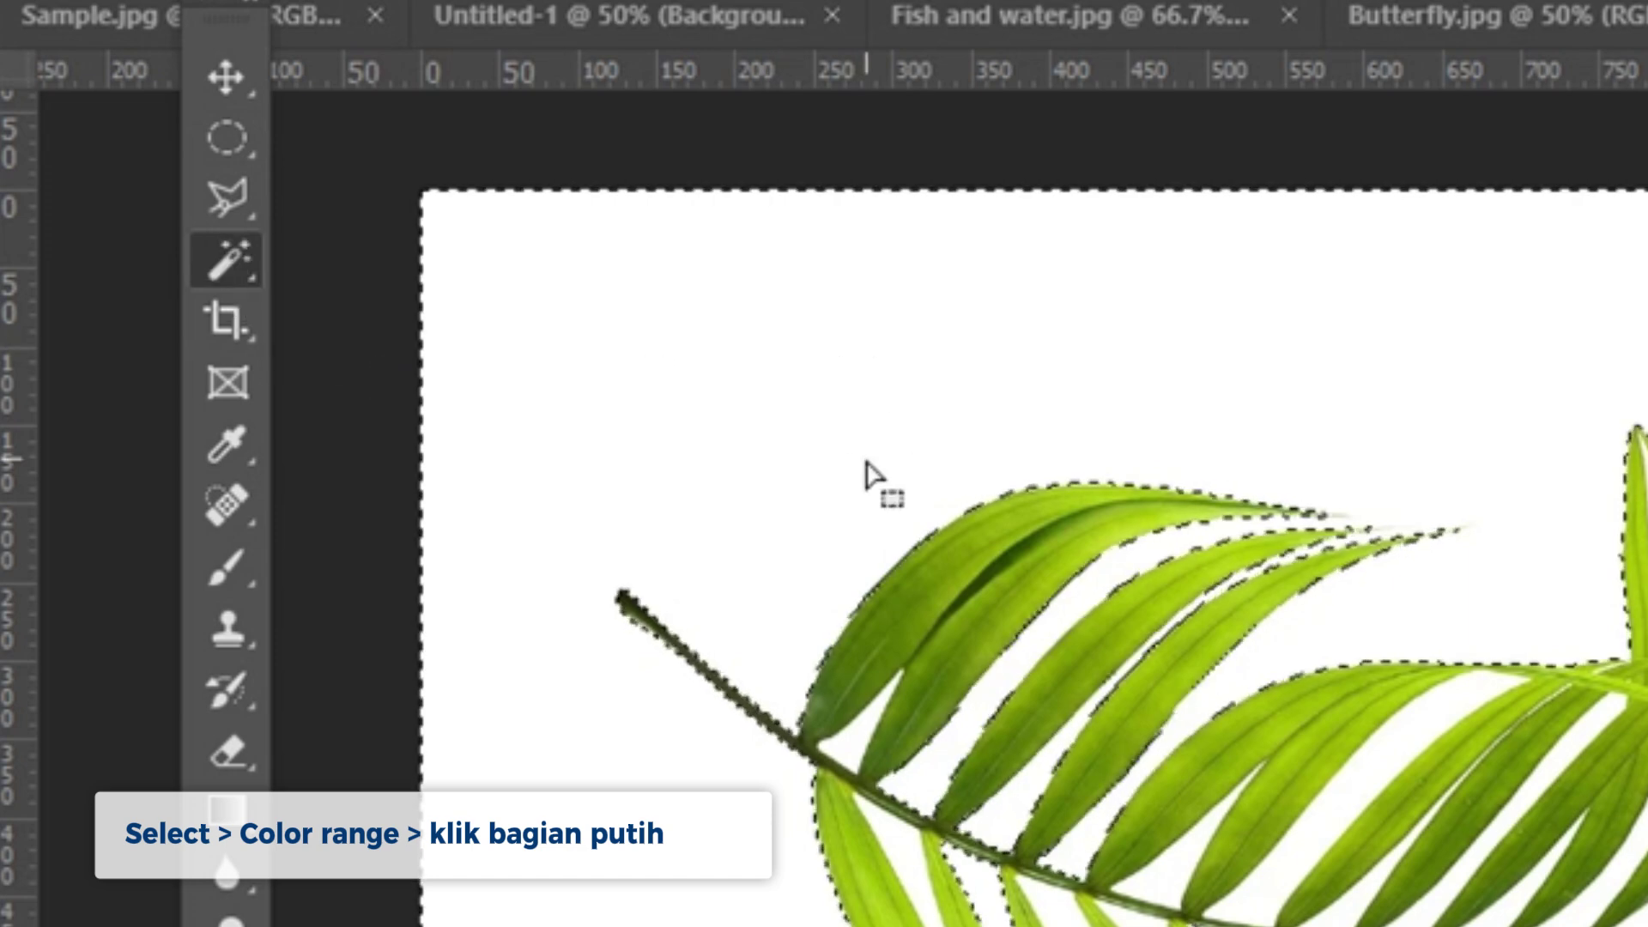
key("ctrl+d")
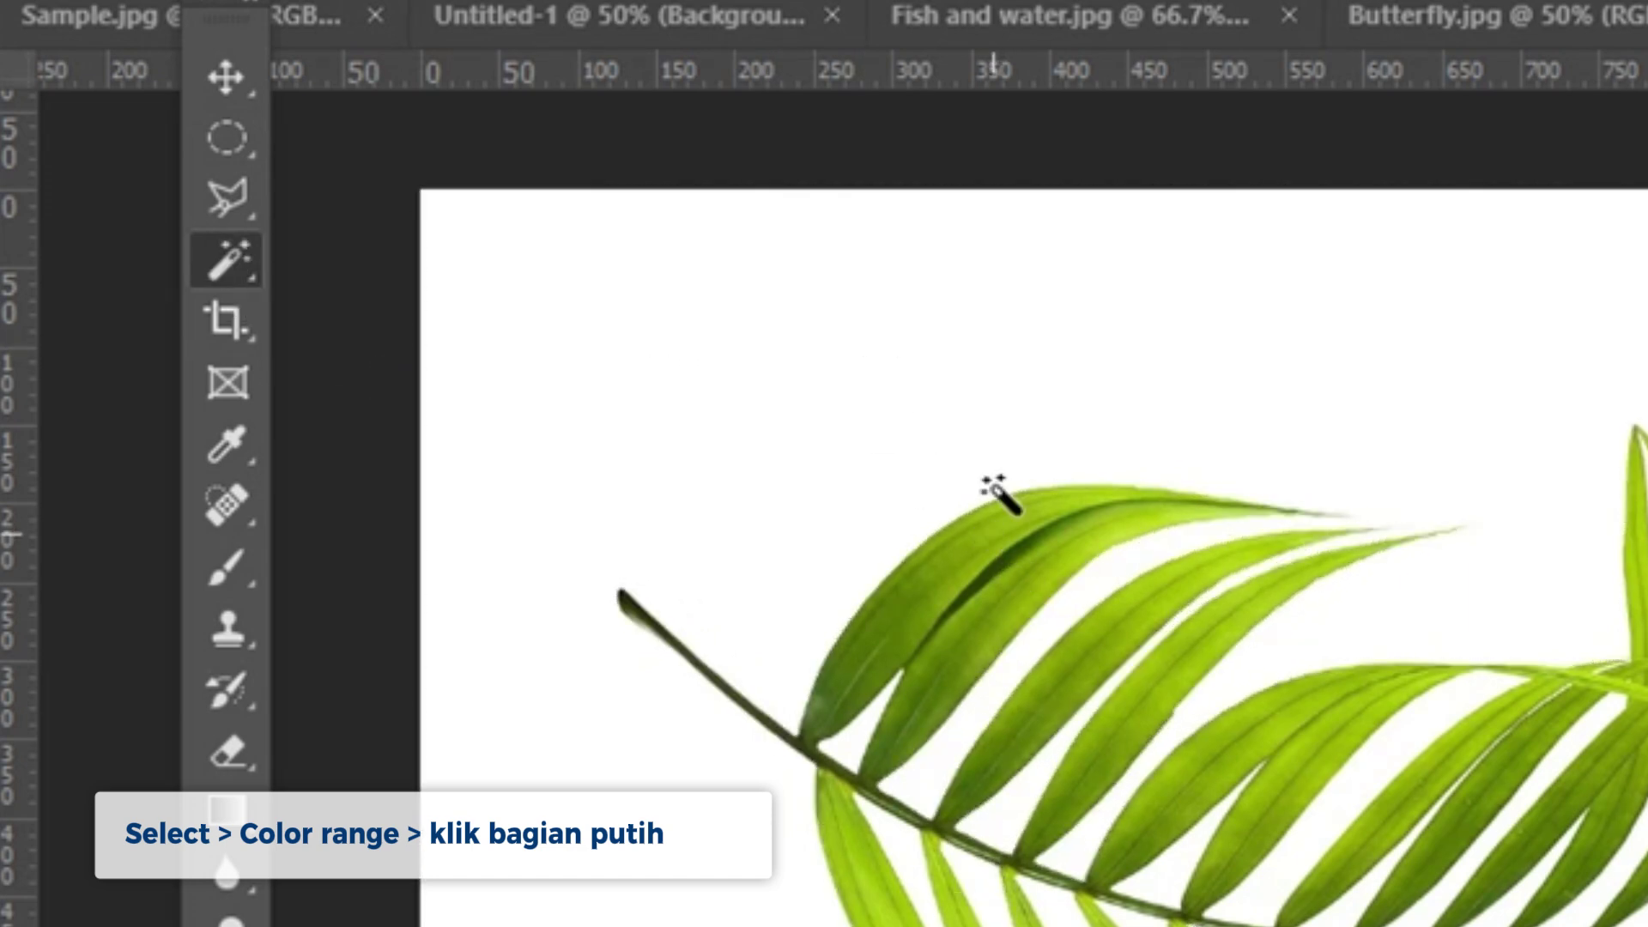
Select all white areas around and between the palm leaf's blades using Color Range with Sampled Colors
key("ctrl+shift+d")
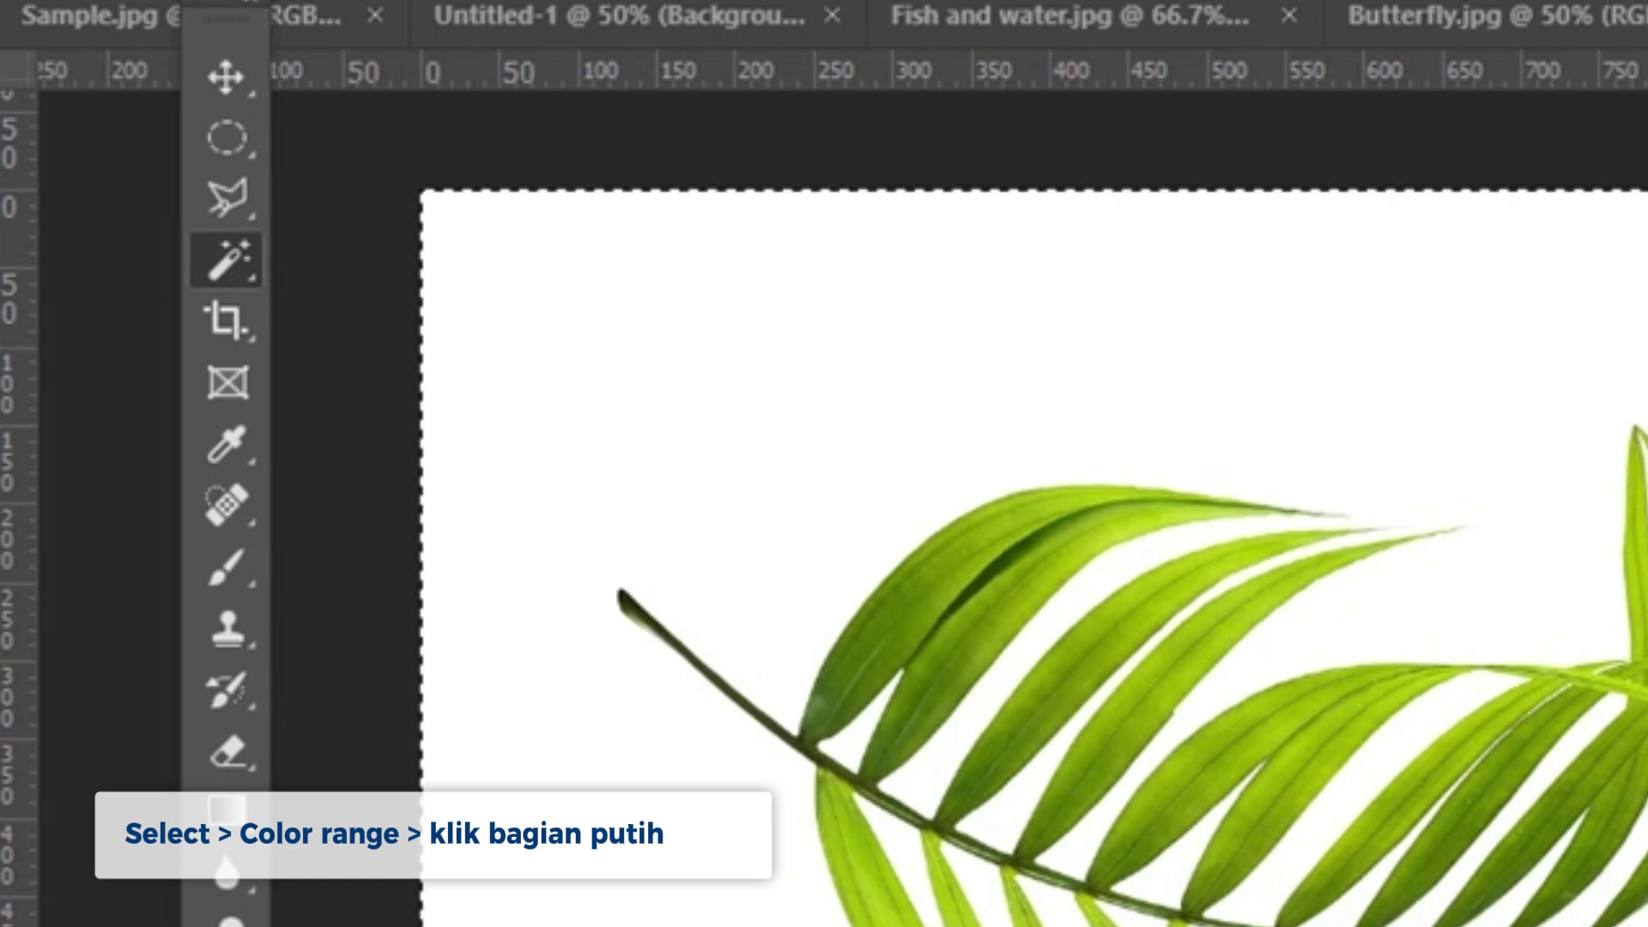
left_click(598, 3)
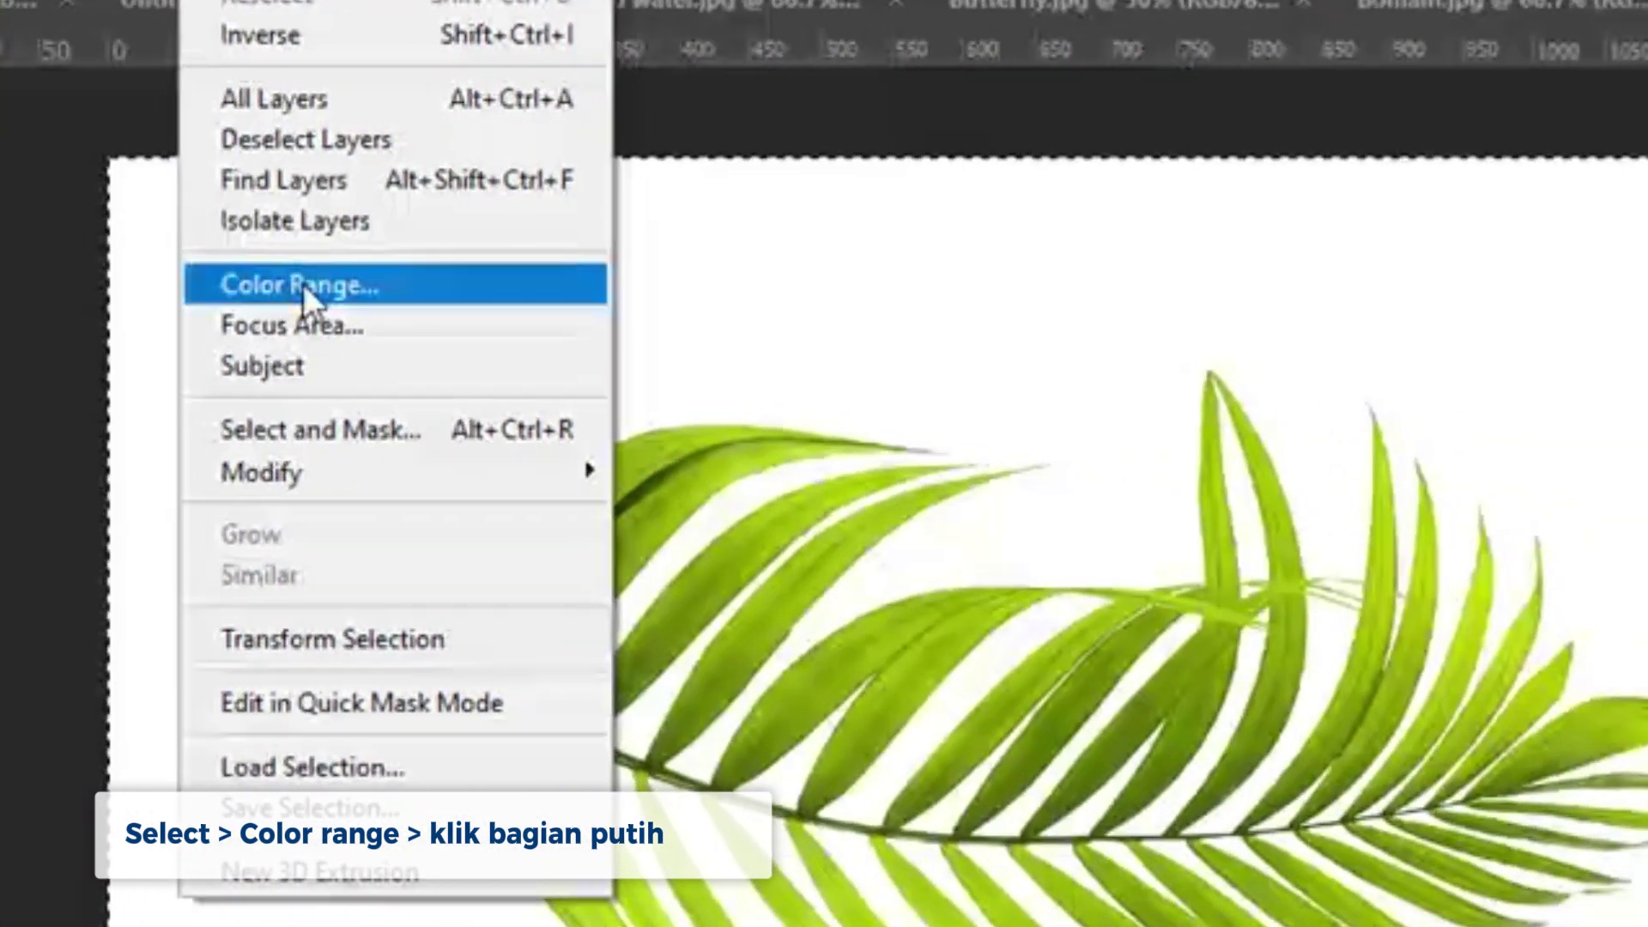
left_click(725, 331)
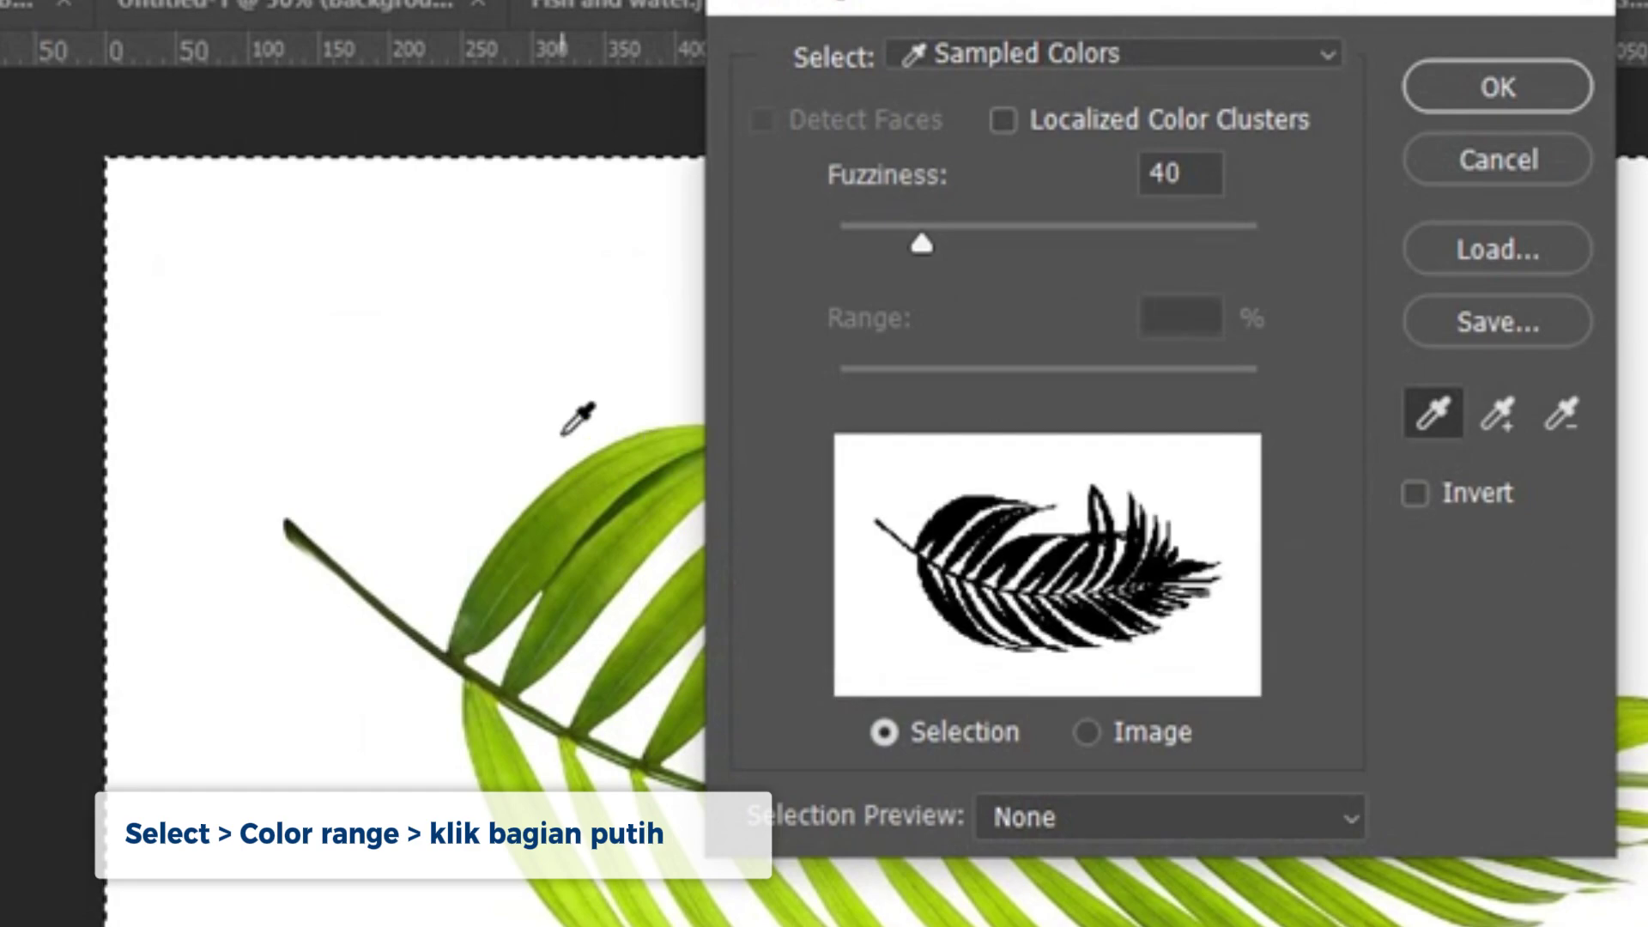
left_click(1516, 93)
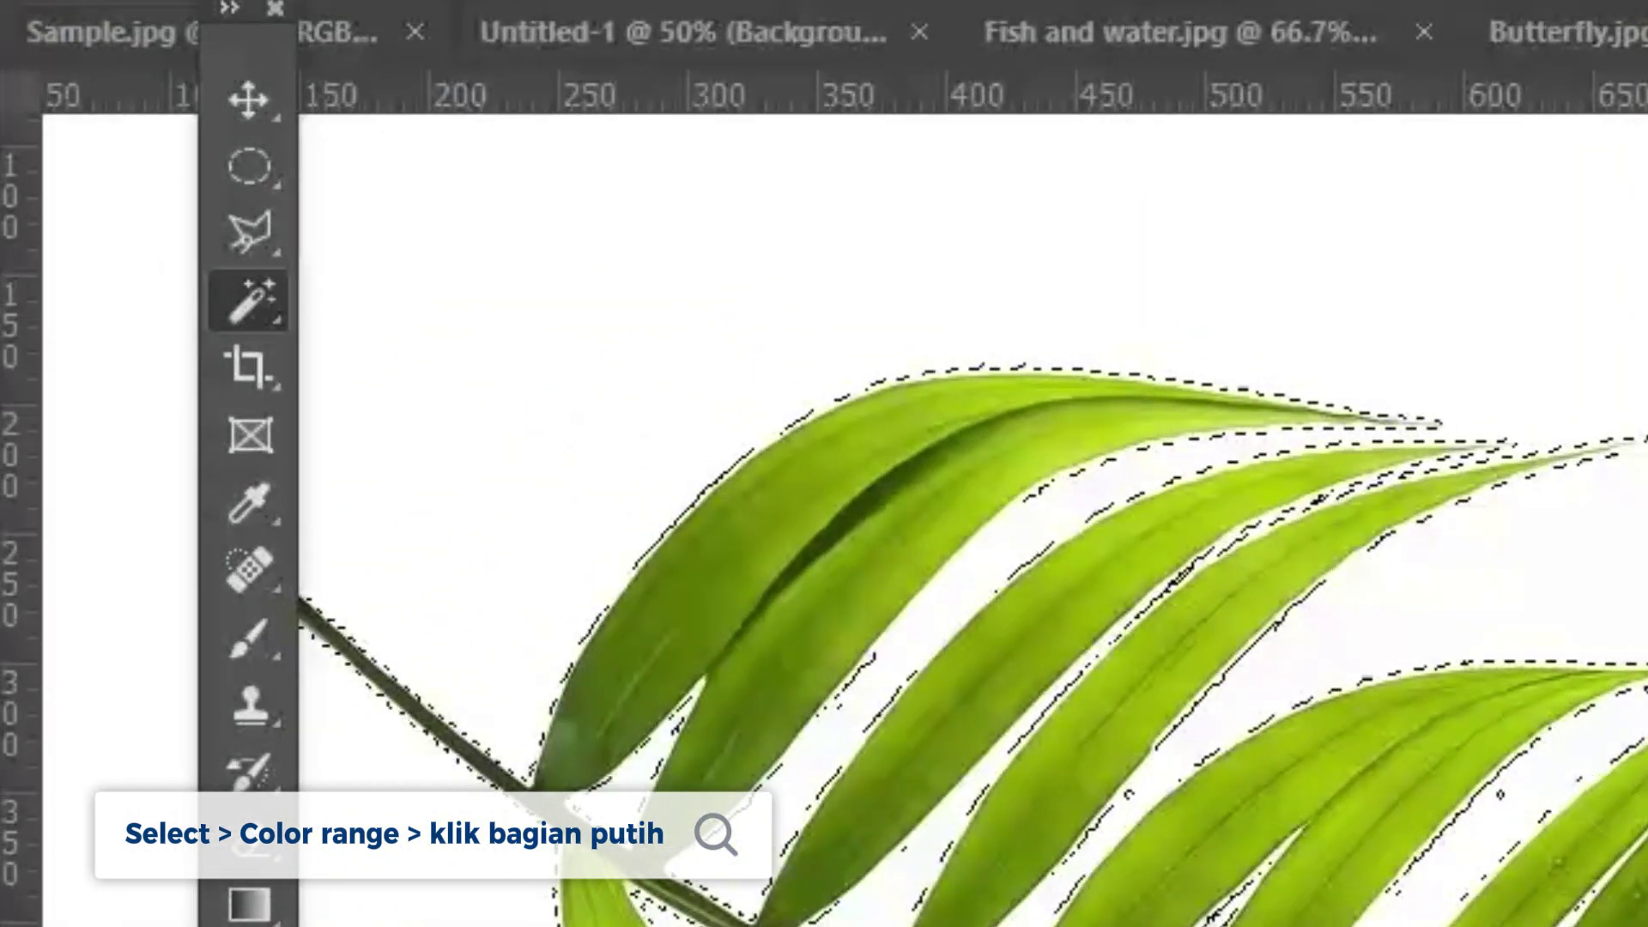
Expand the white-area selection twice by 2 pixels each to tighten it around the leaf edges
key("alt+s")
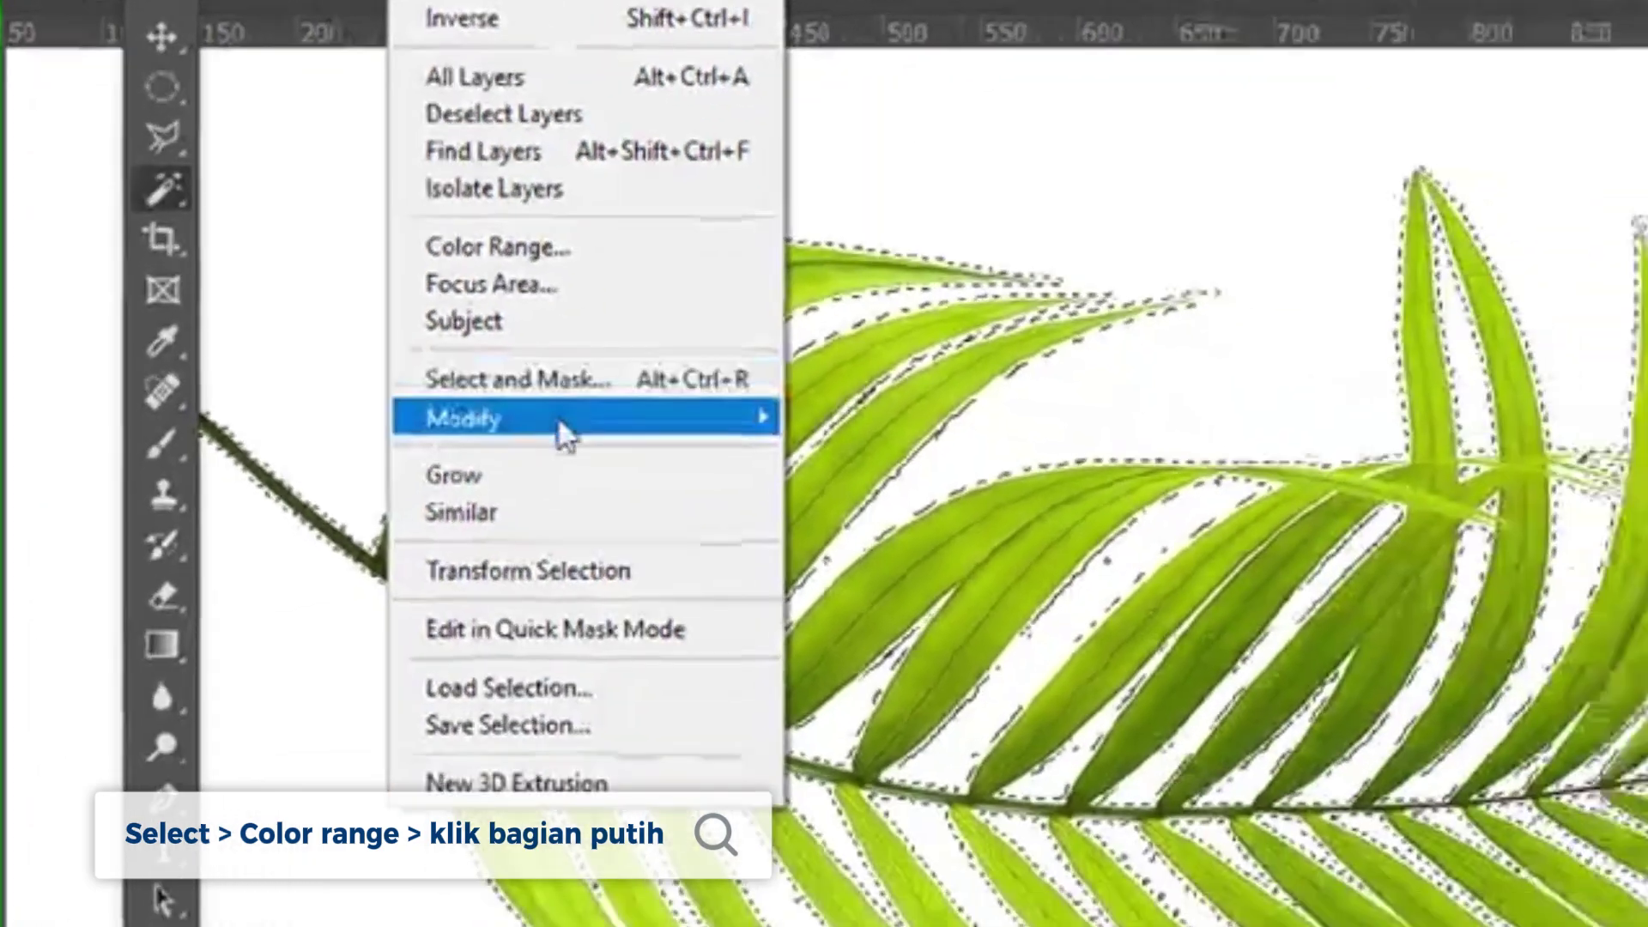
mouse_move(769, 598)
left_click(781, 444)
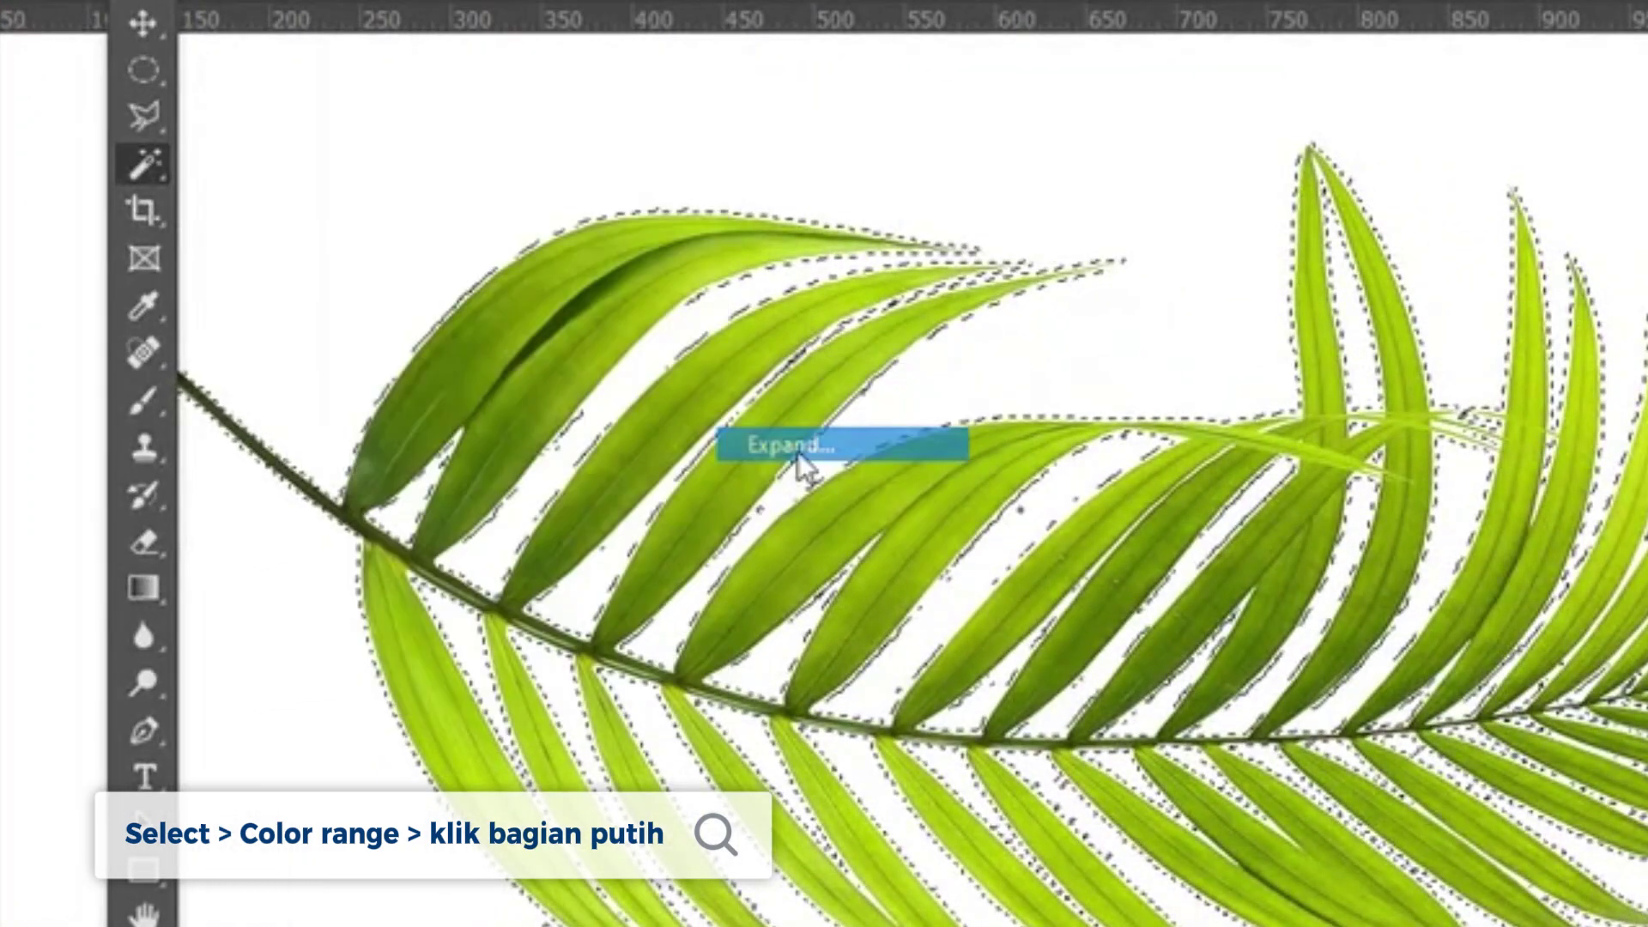
type("2")
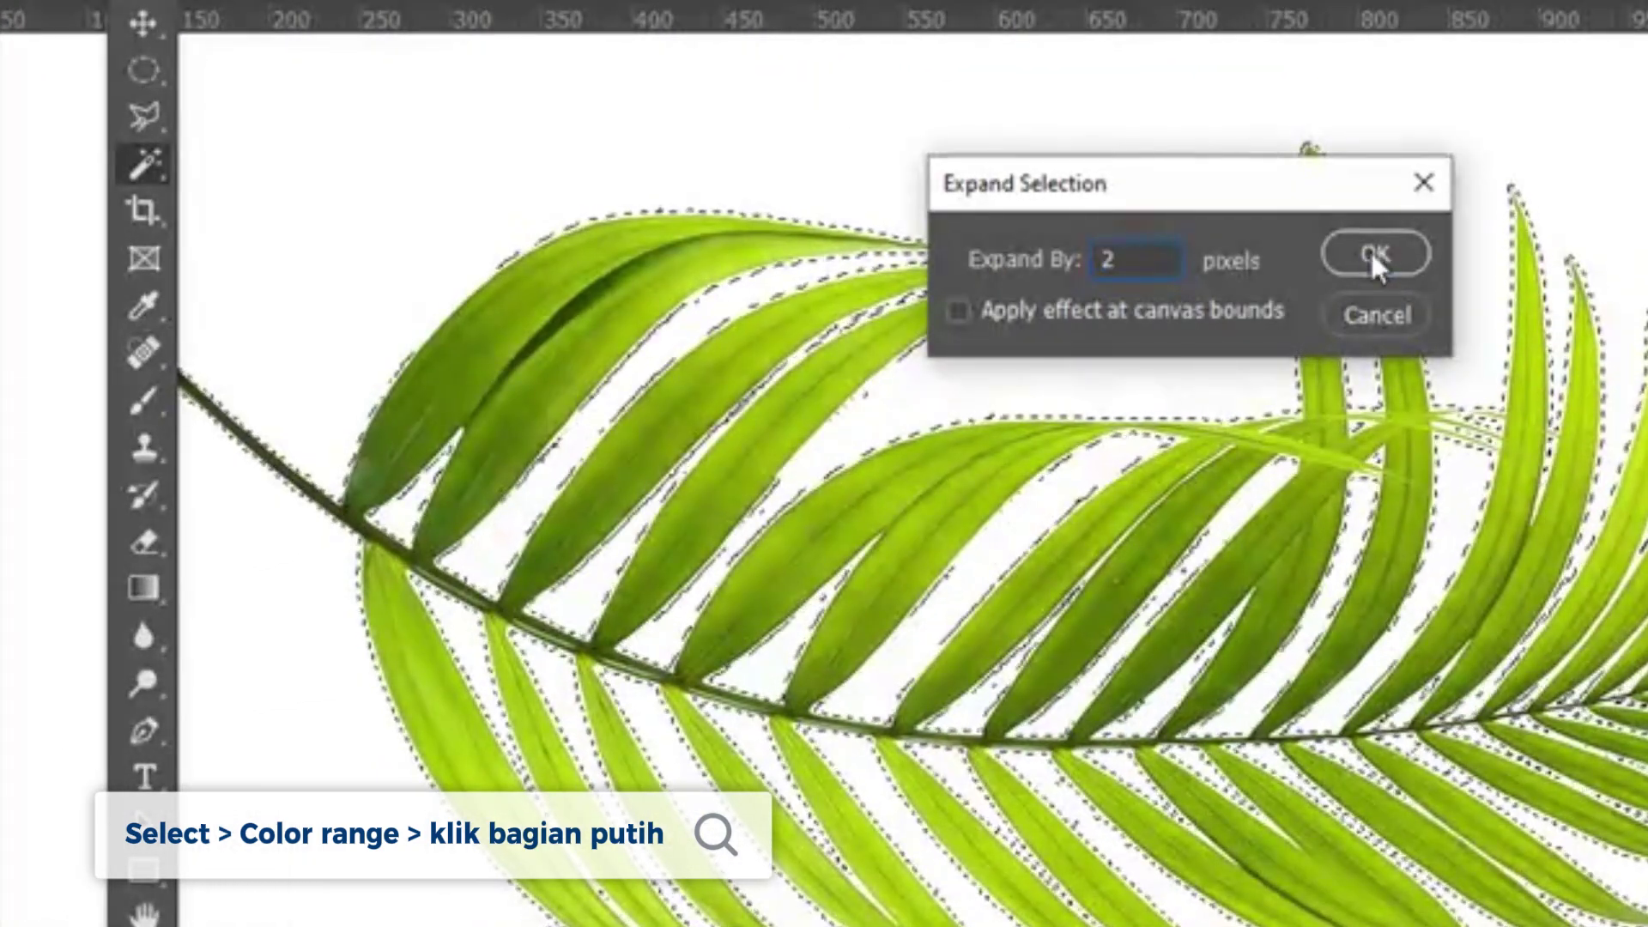
left_click(1374, 254)
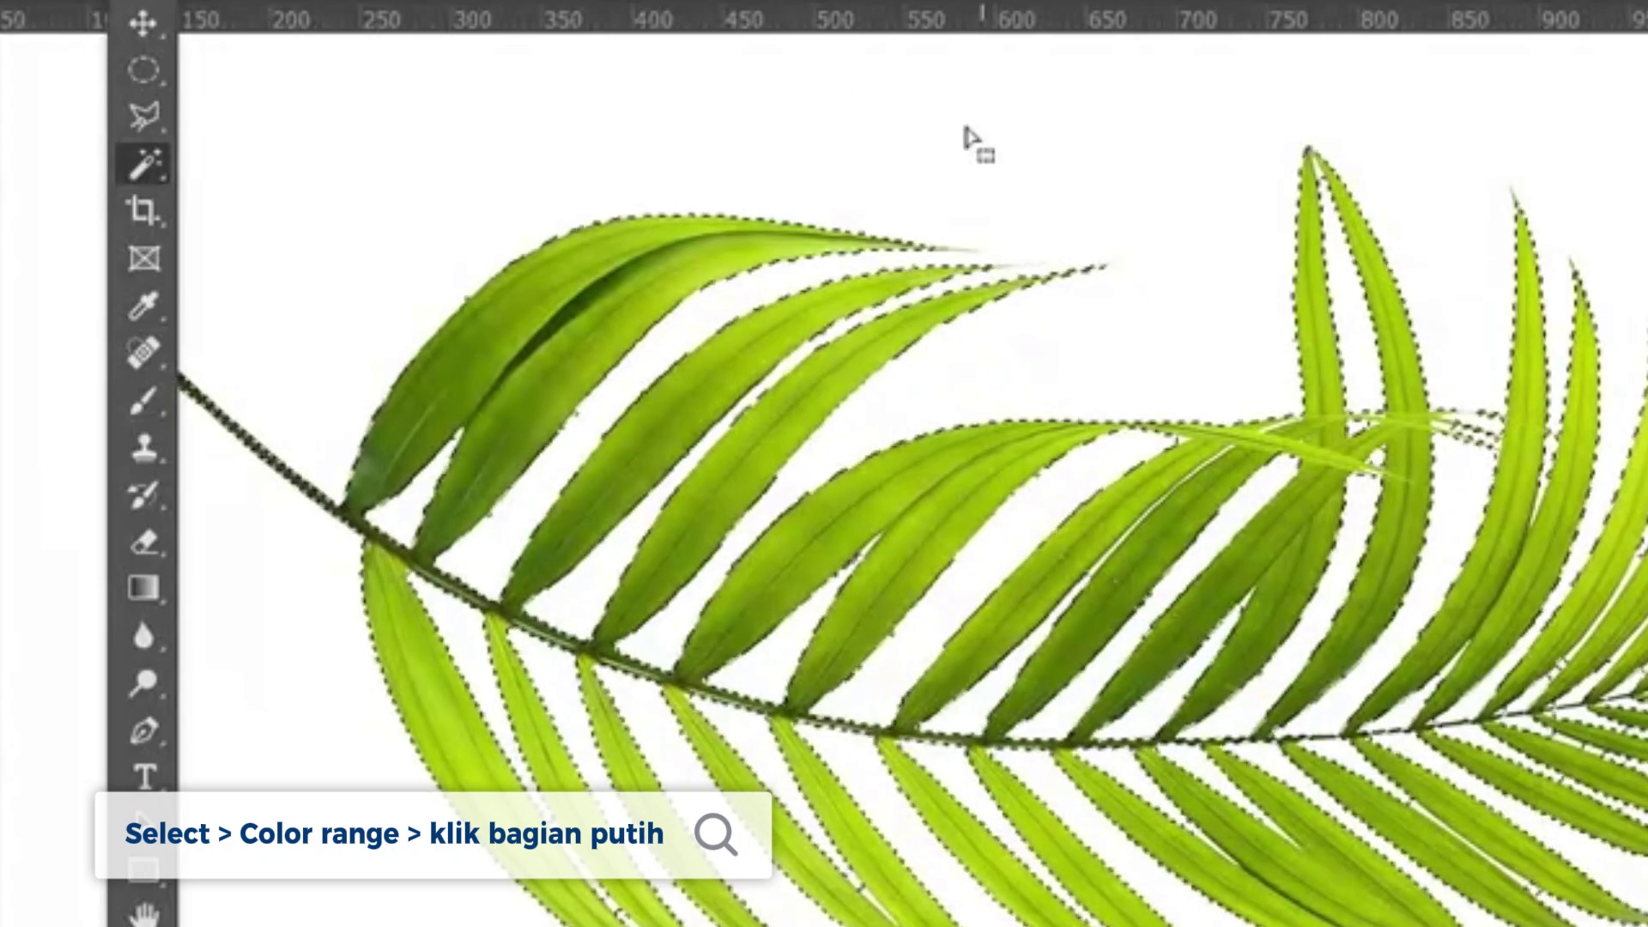
key("alt+s")
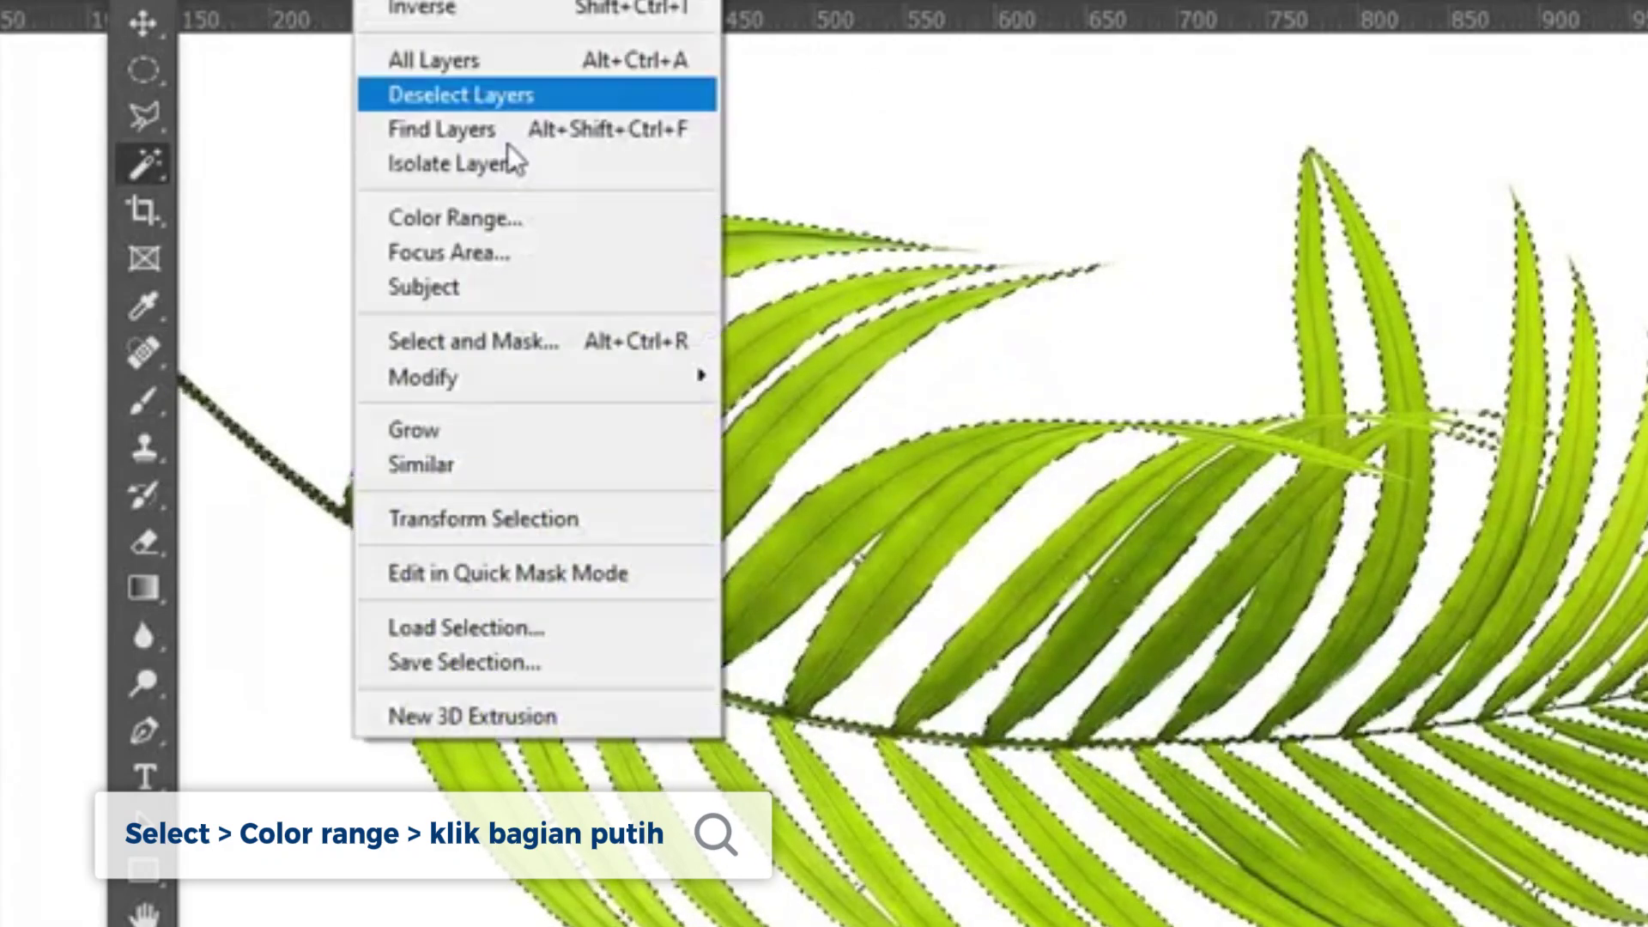
mouse_move(621, 388)
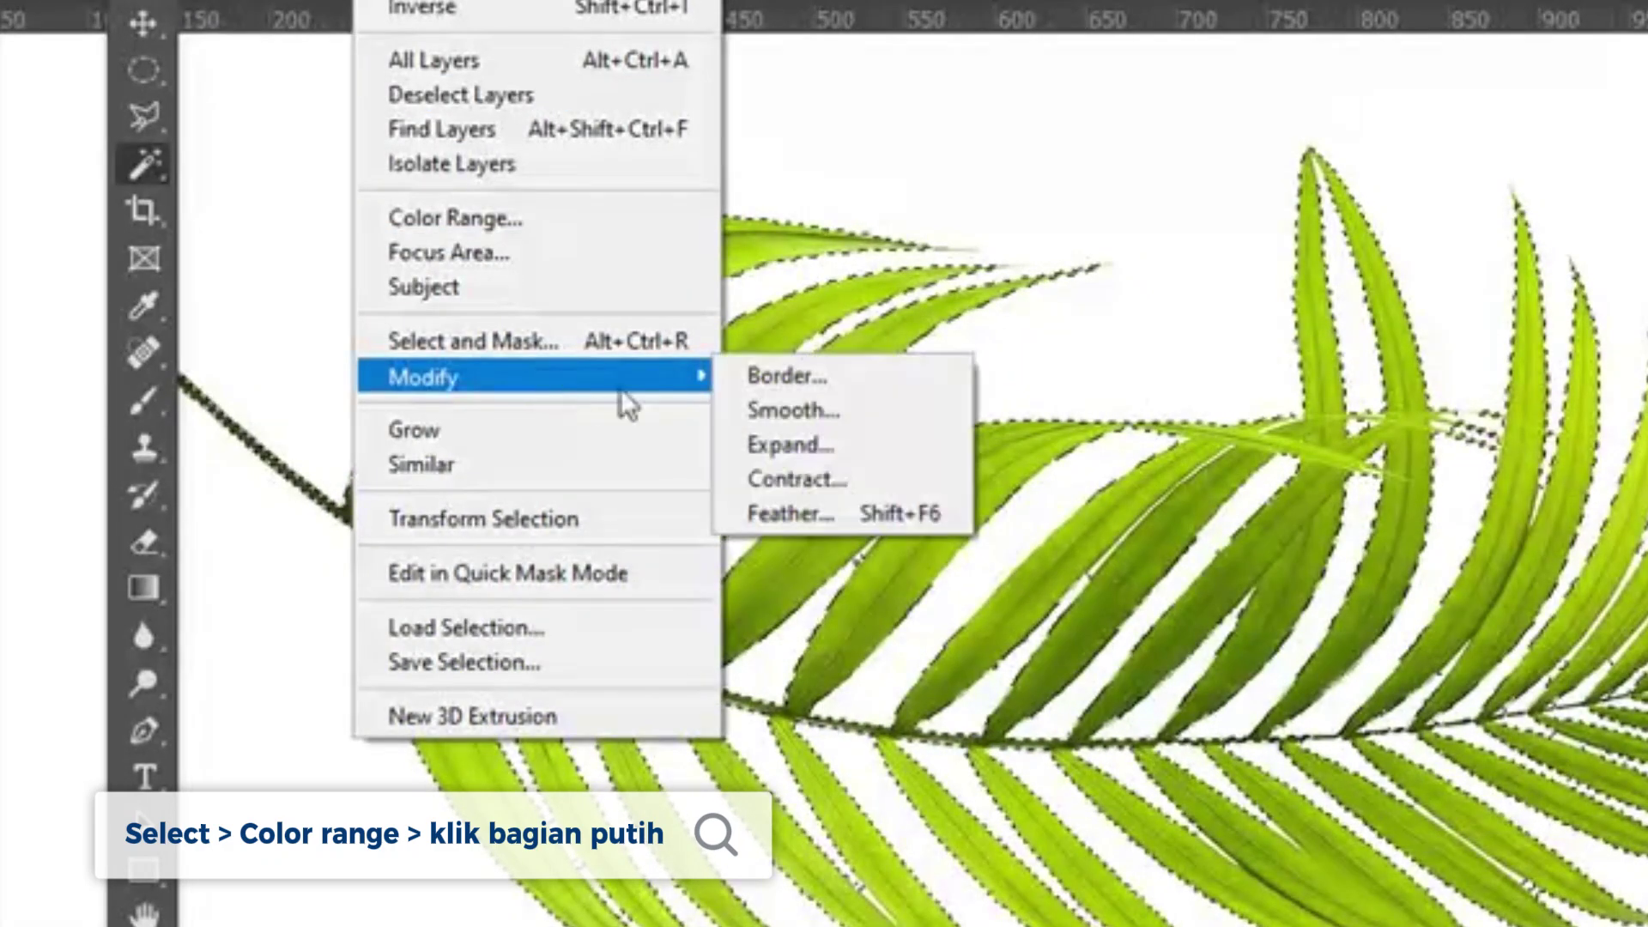
left_click(819, 448)
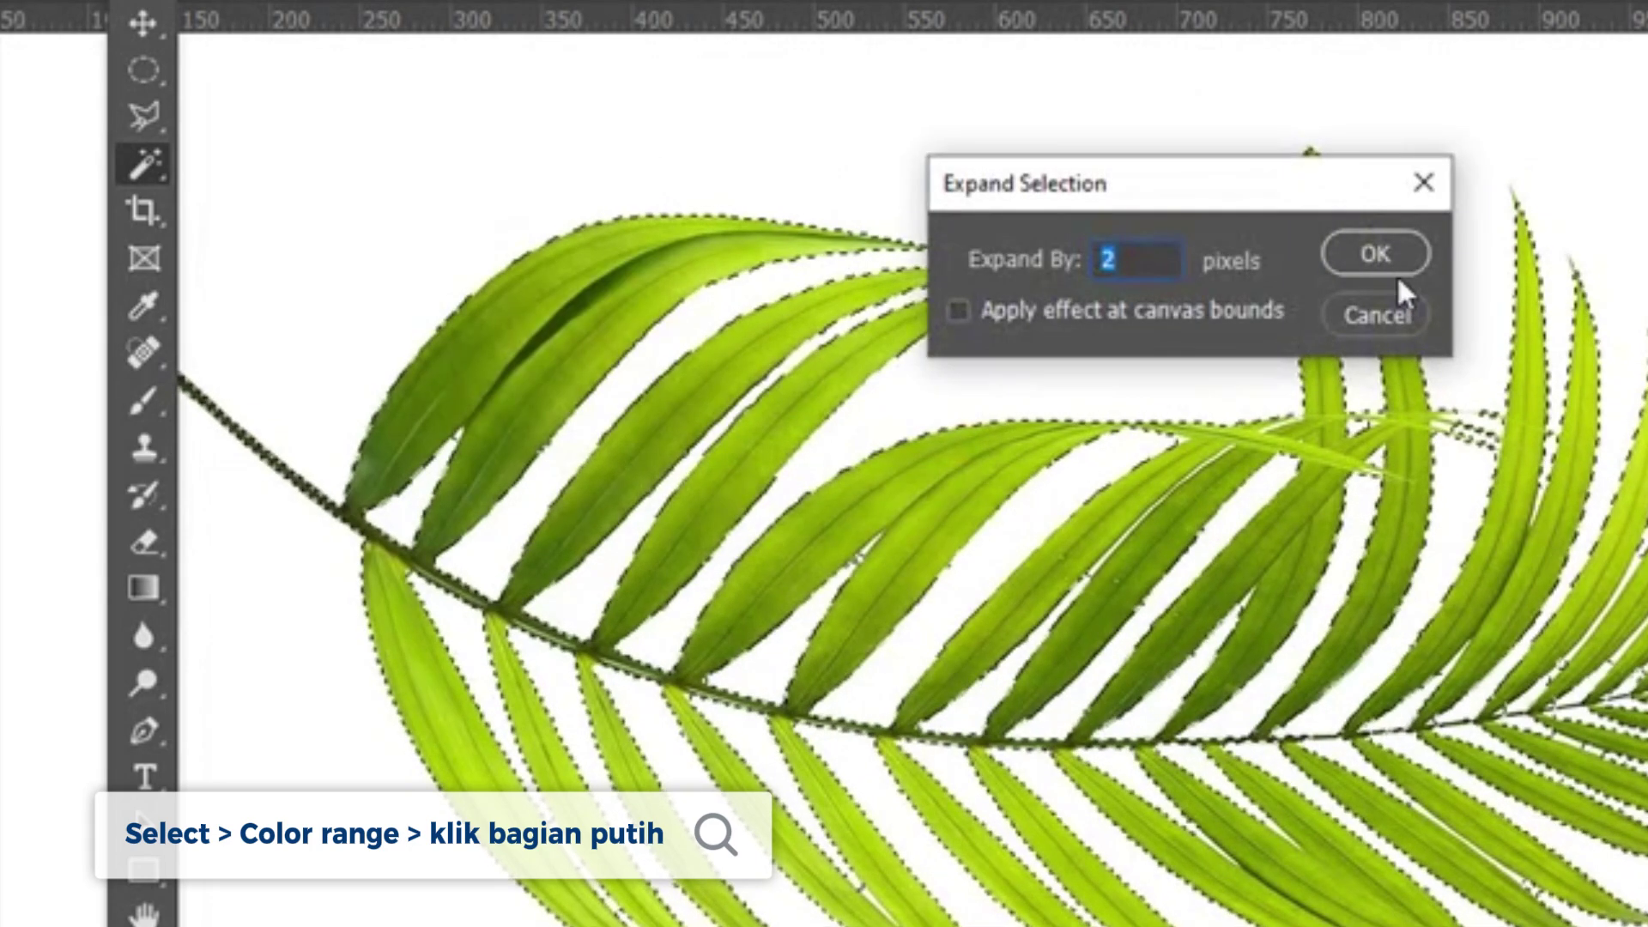
left_click(1376, 255)
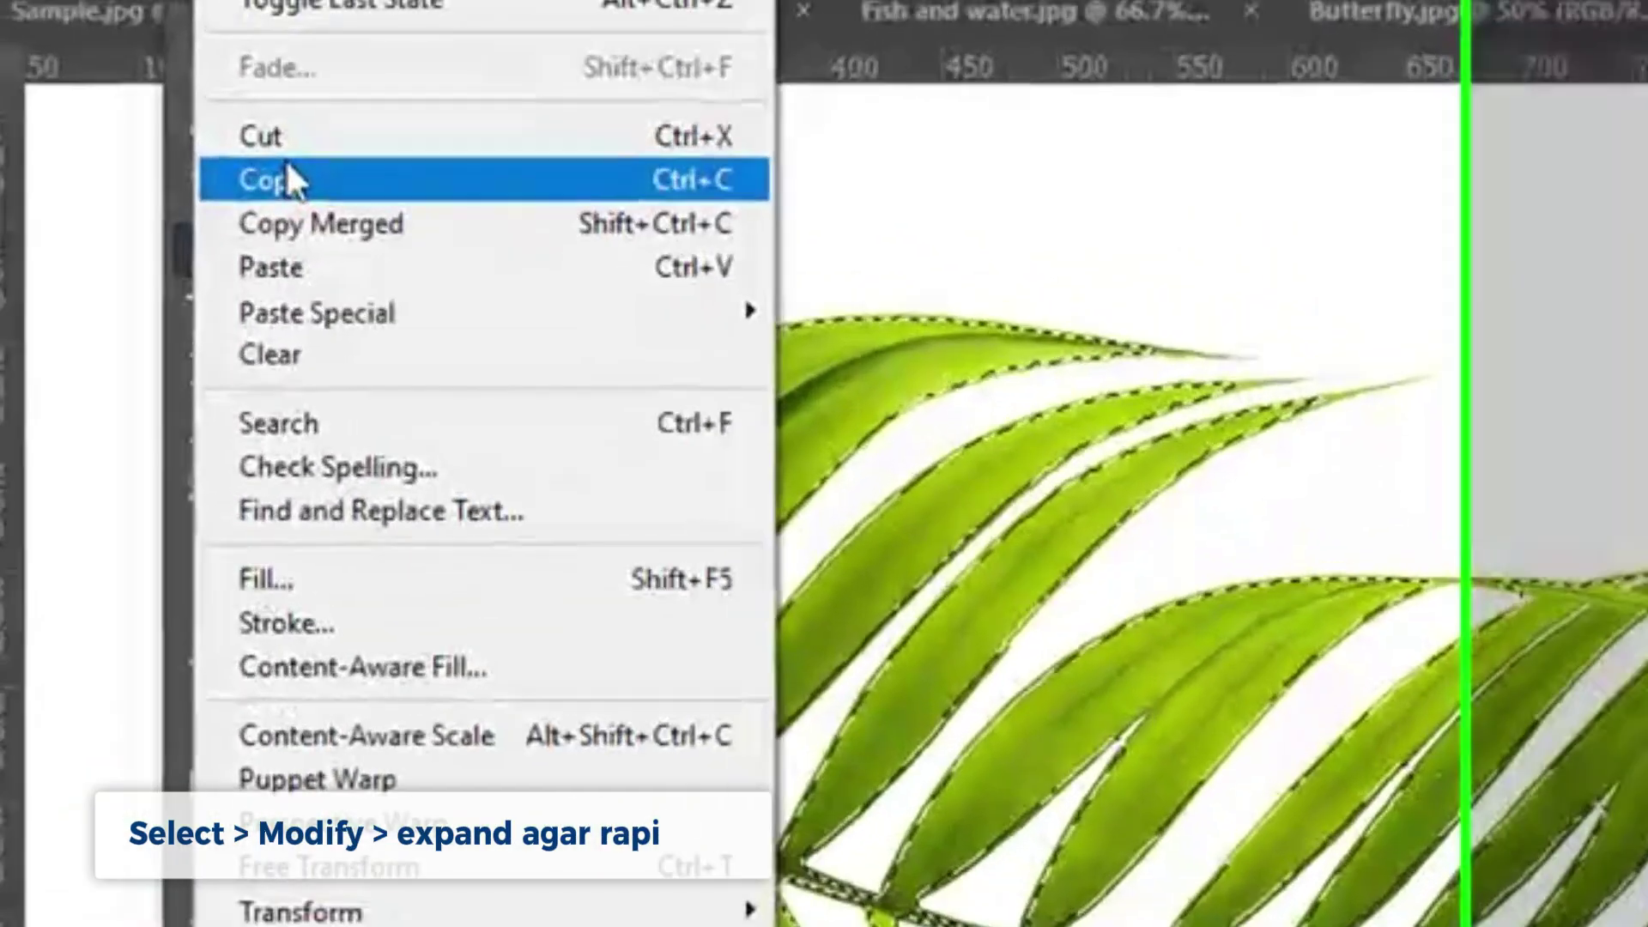
Invert the selection to copy only the palm leaf, and switch to the Untitled-1 composite document
left_click(214, 111)
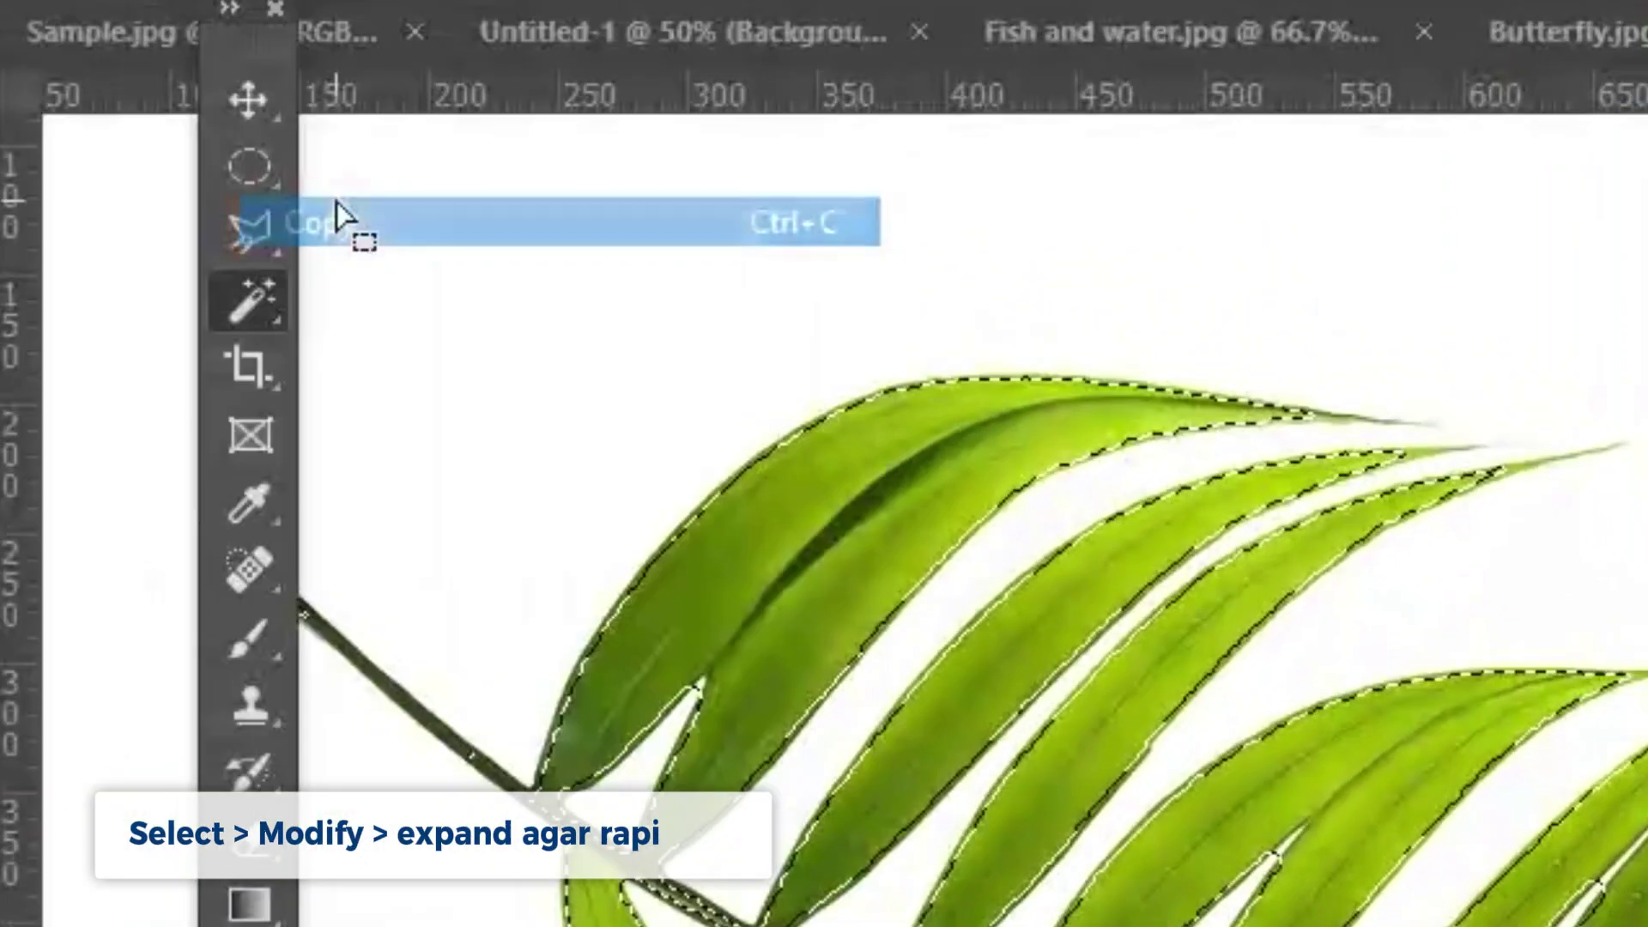
key("ctrl+minus")
key("ctrl+minus")
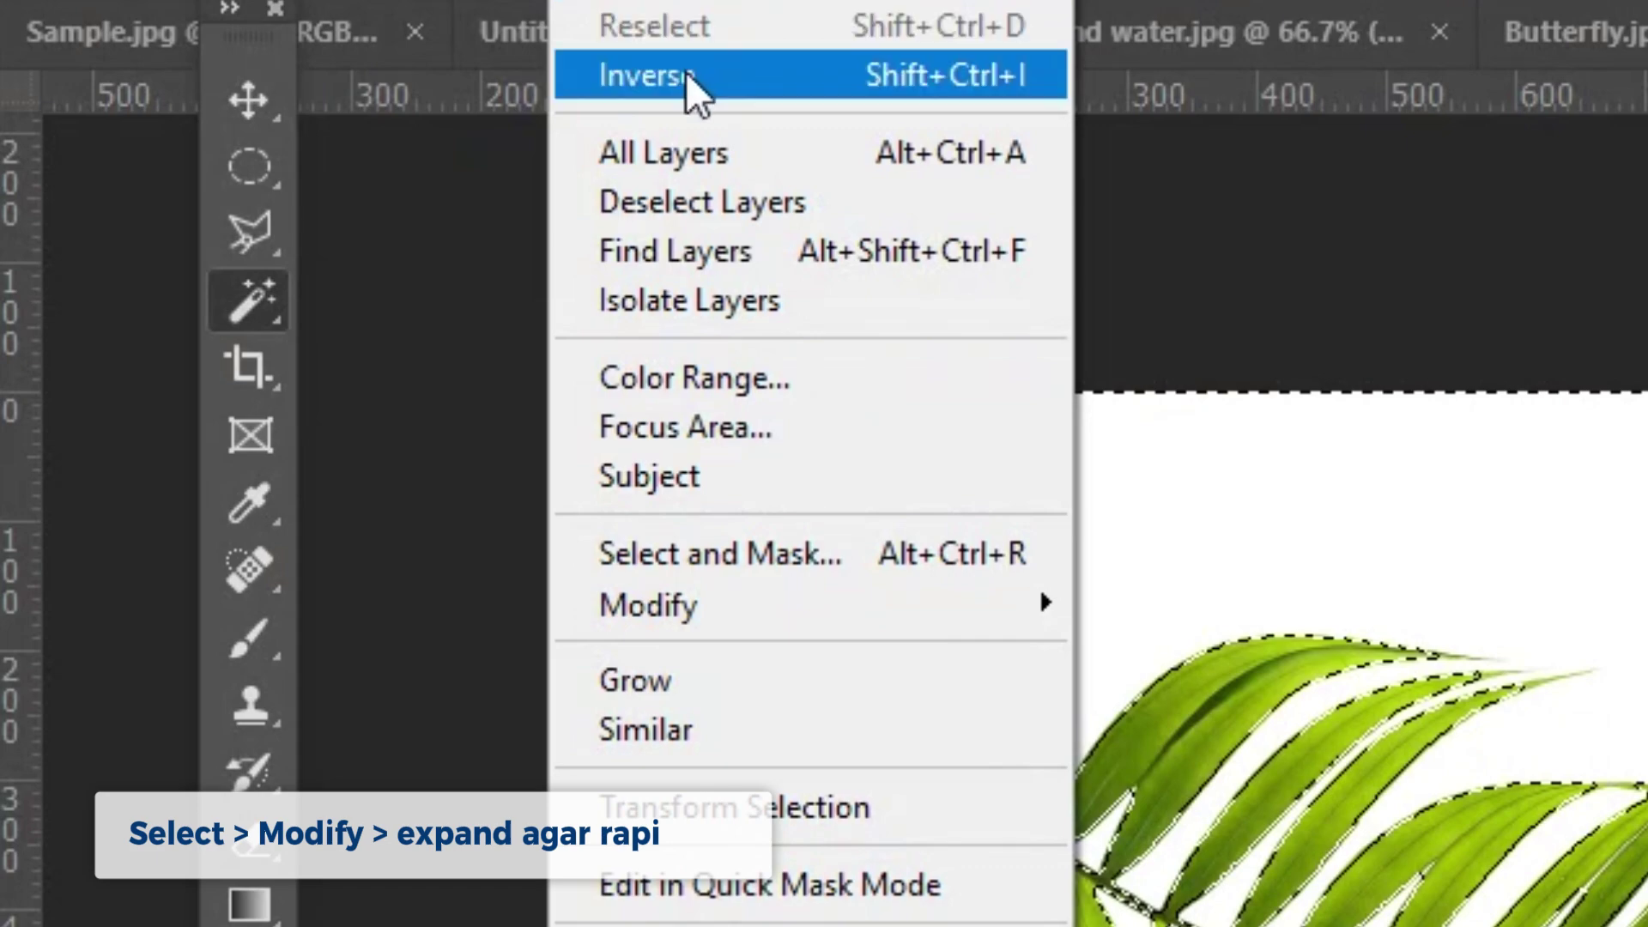
left_click(687, 88)
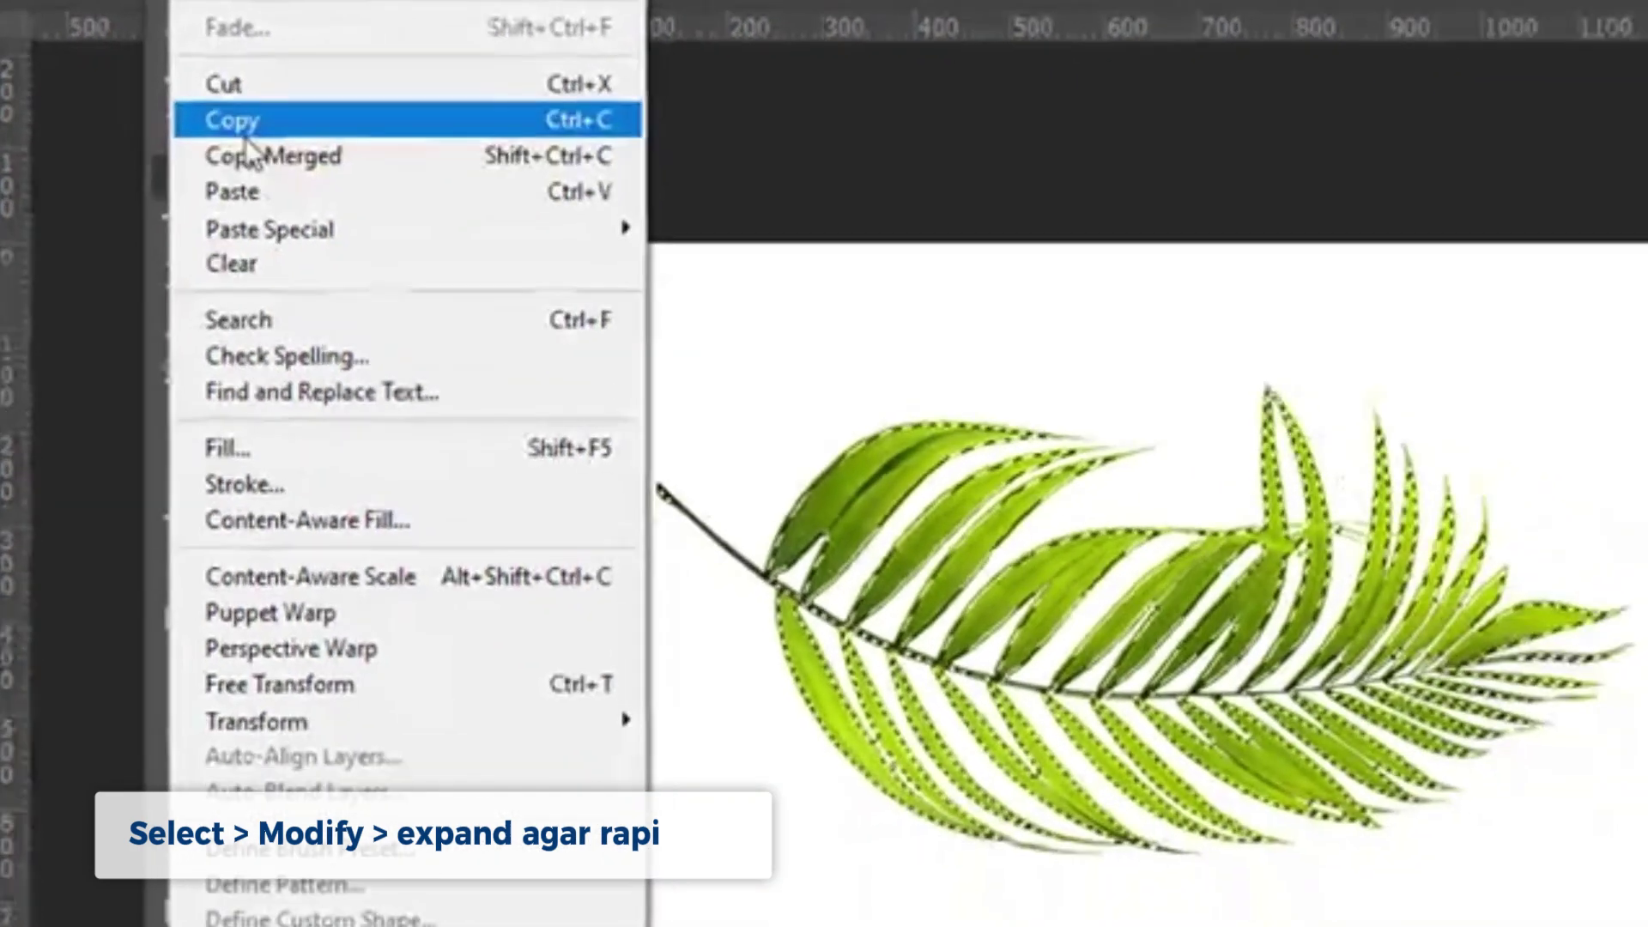
left_click(176, 259)
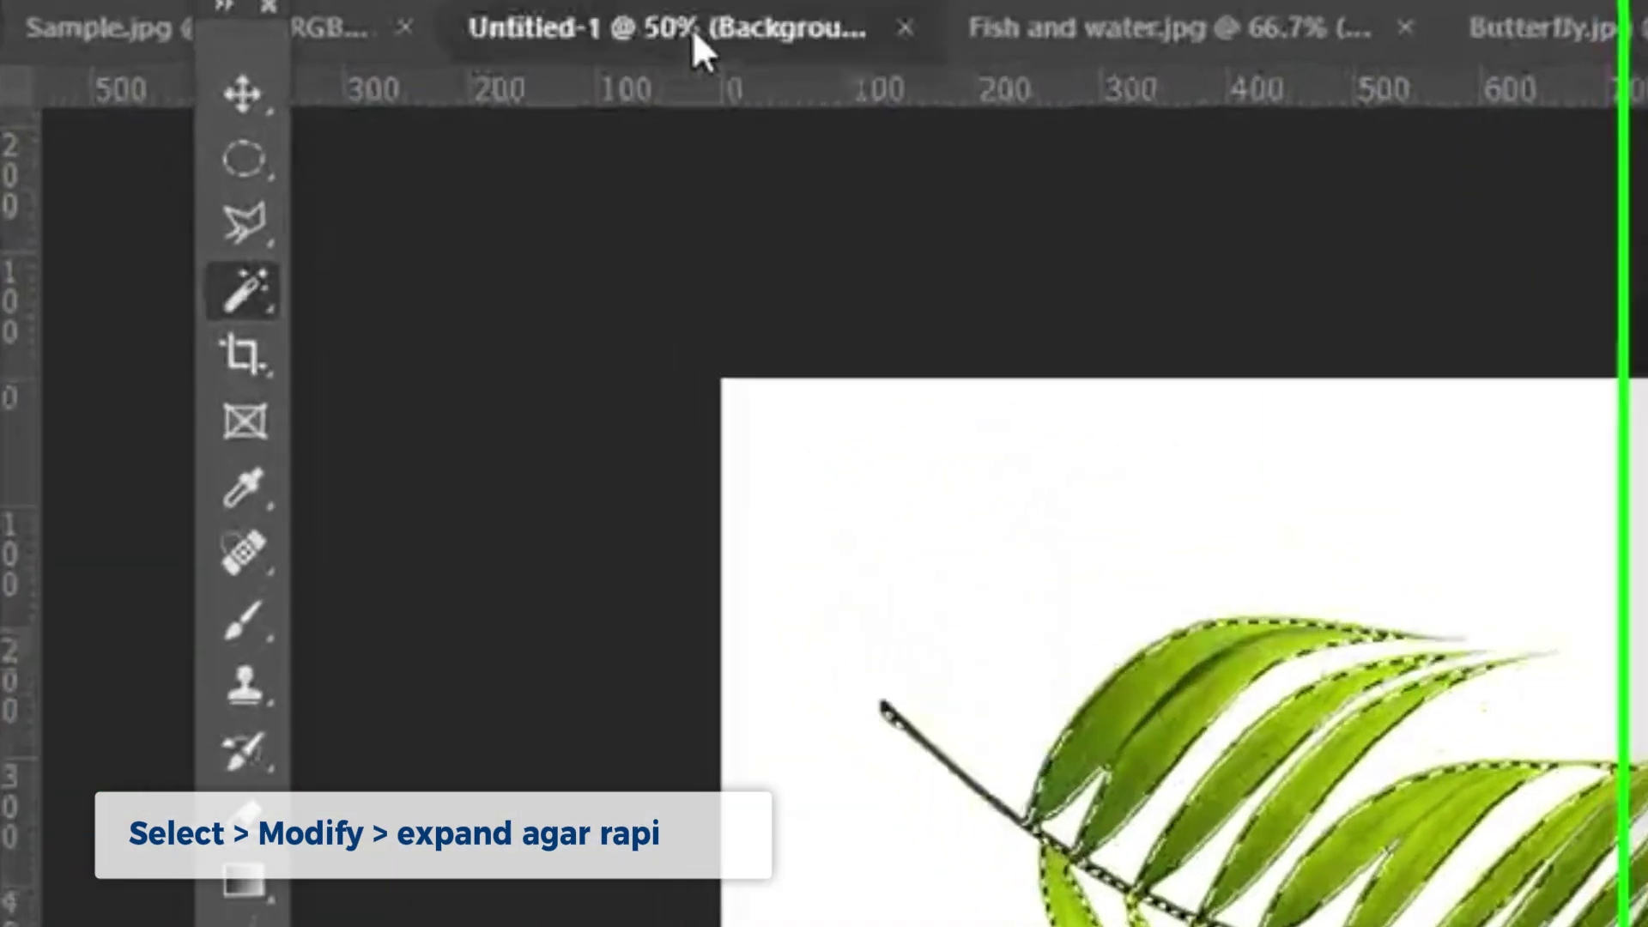
left_click(697, 34)
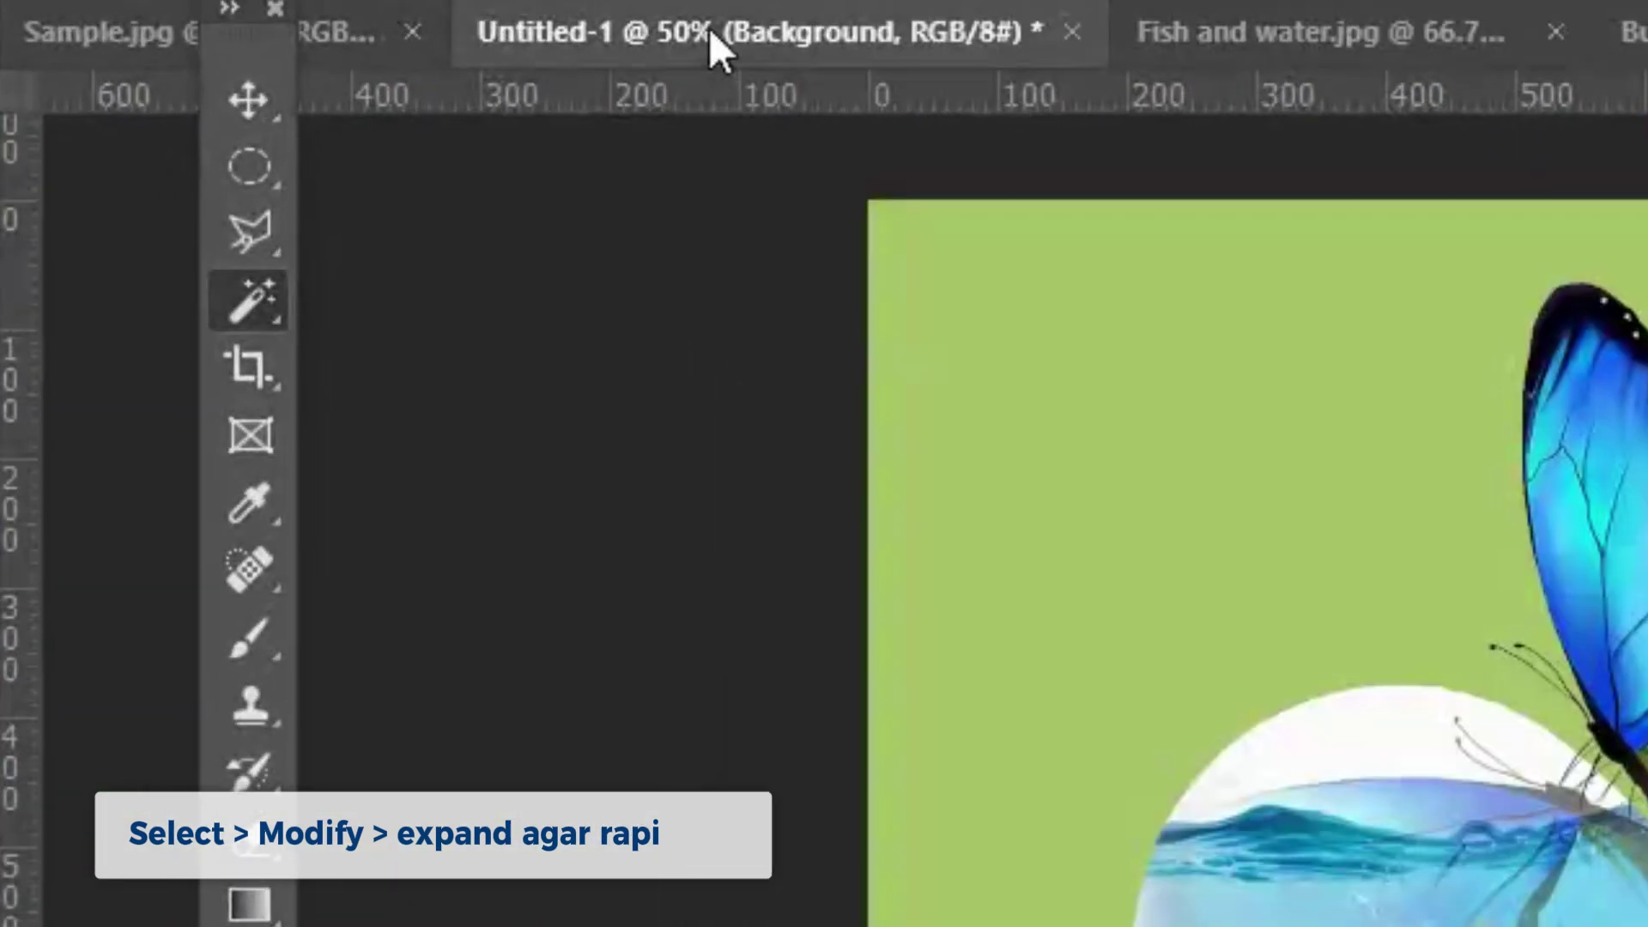
Paste the cut-out palm leaf into the composite and move its layer to the top of the layer stack
key("ctrl+v")
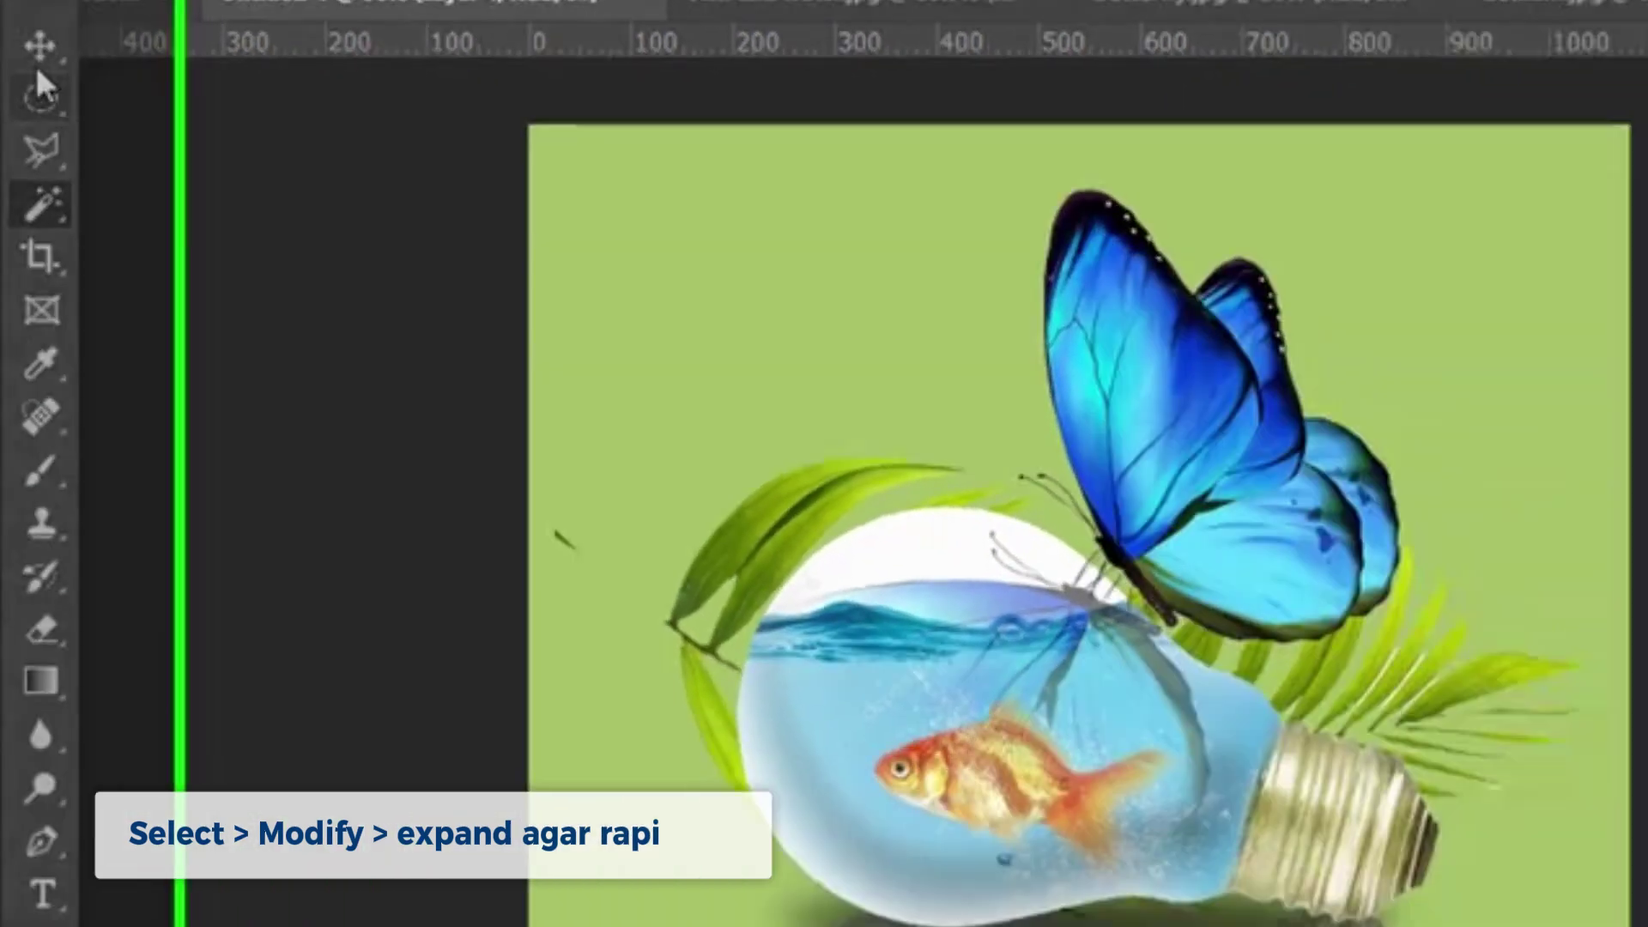
key("v")
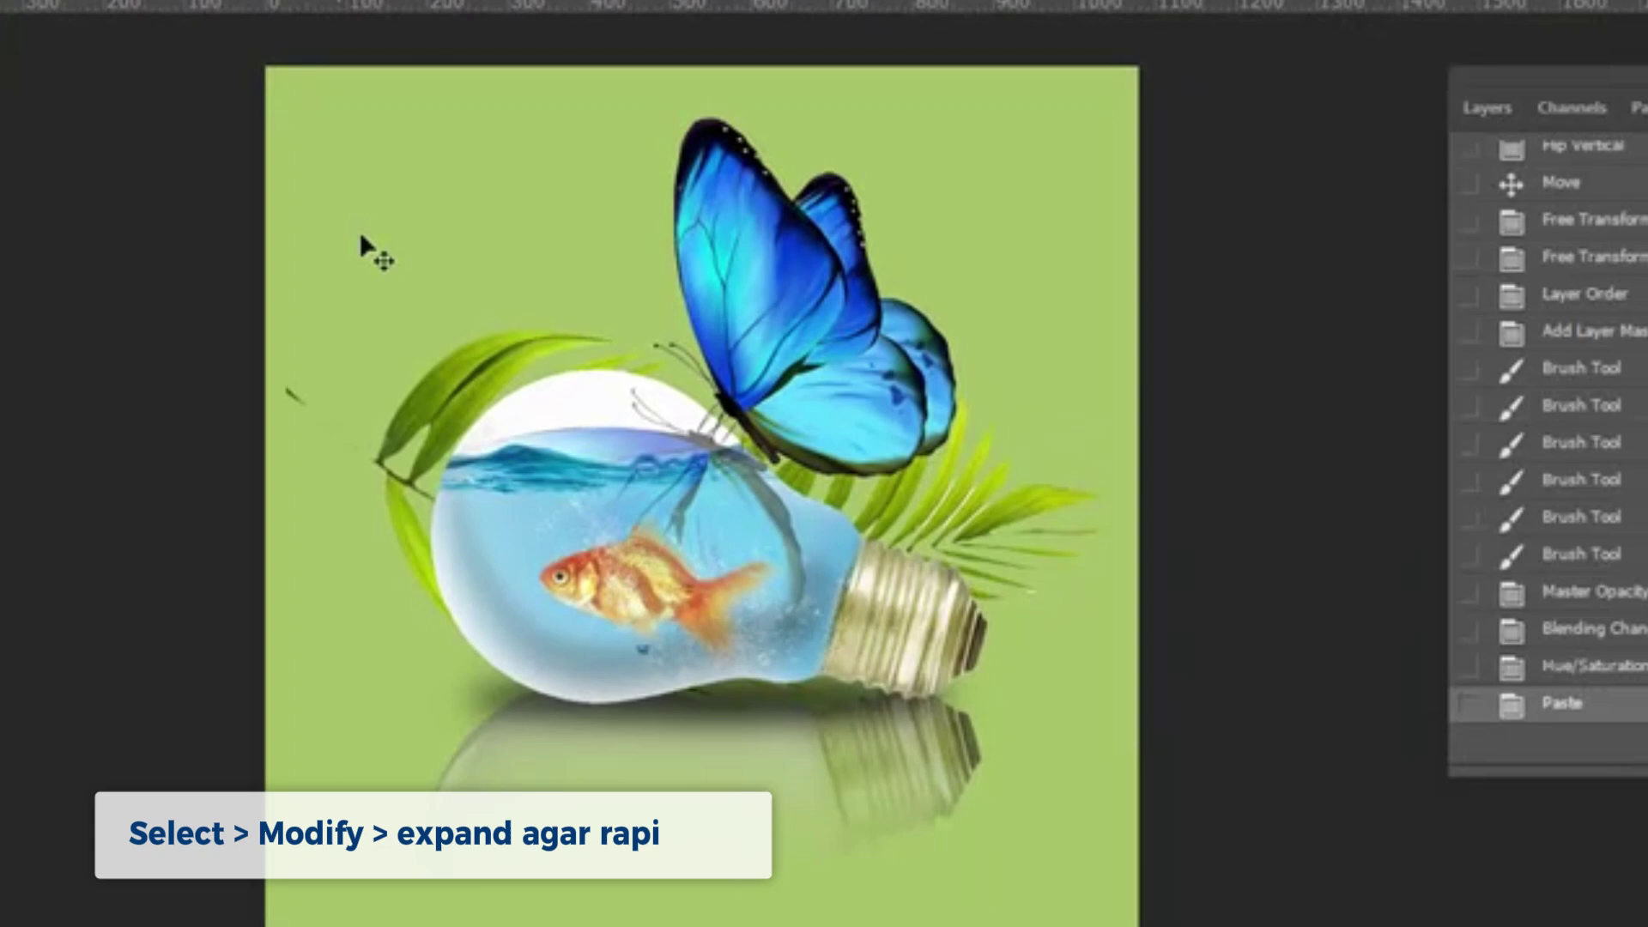
left_click(1485, 110)
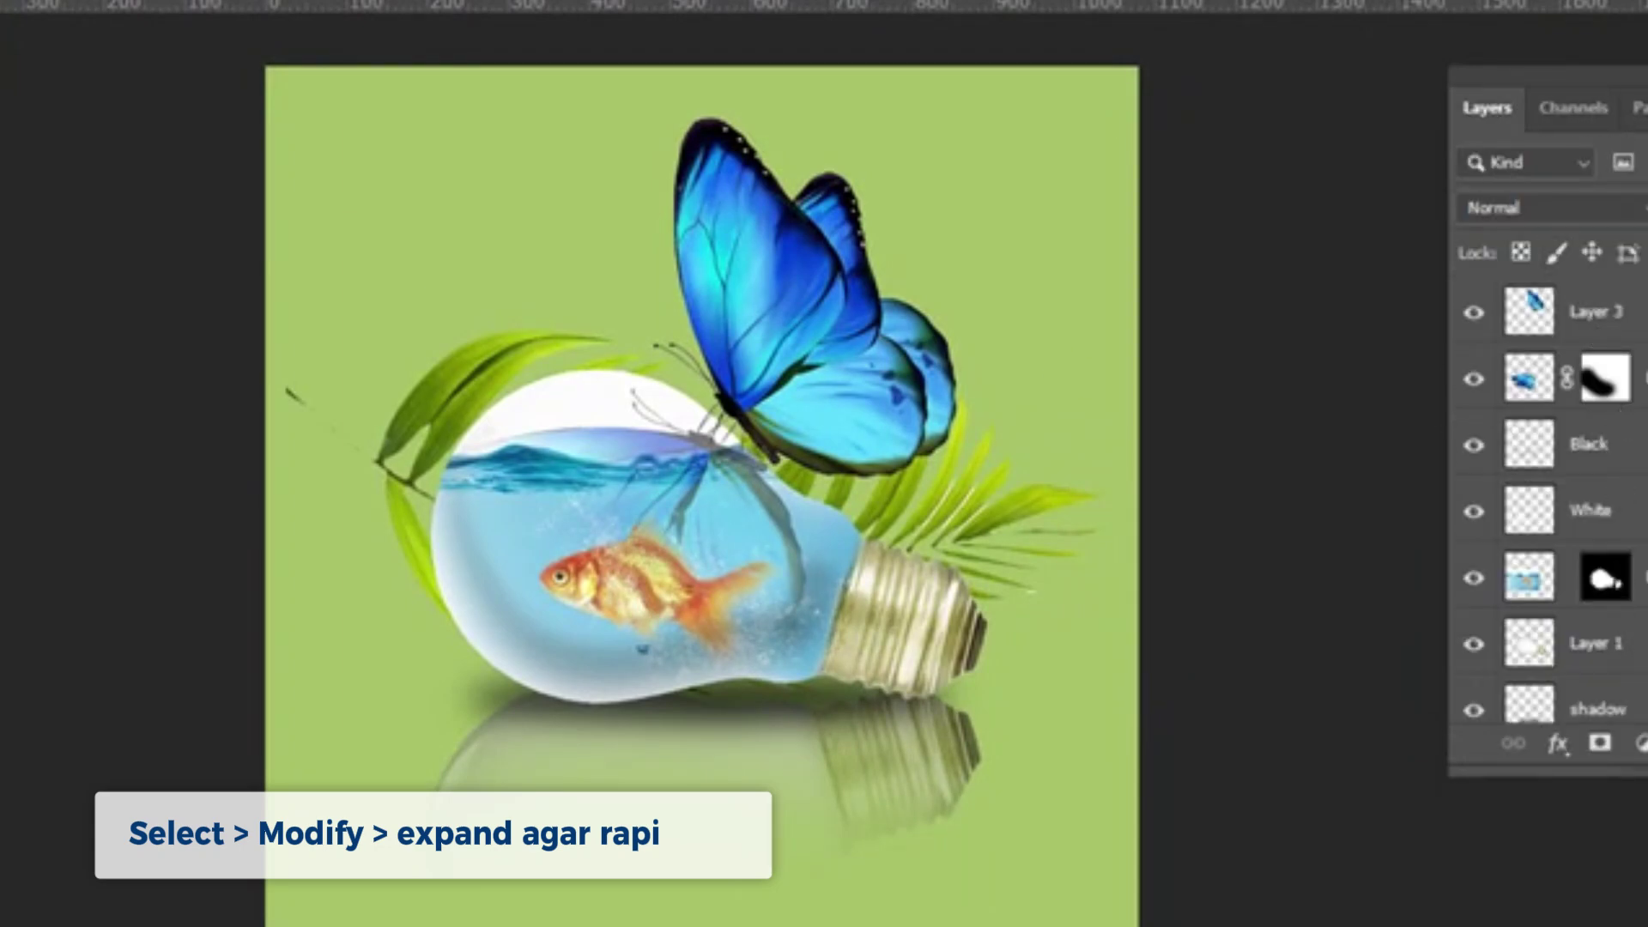
scroll(1545, 515, "down", 2)
left_click_drag(1373, 897, 1323, 401)
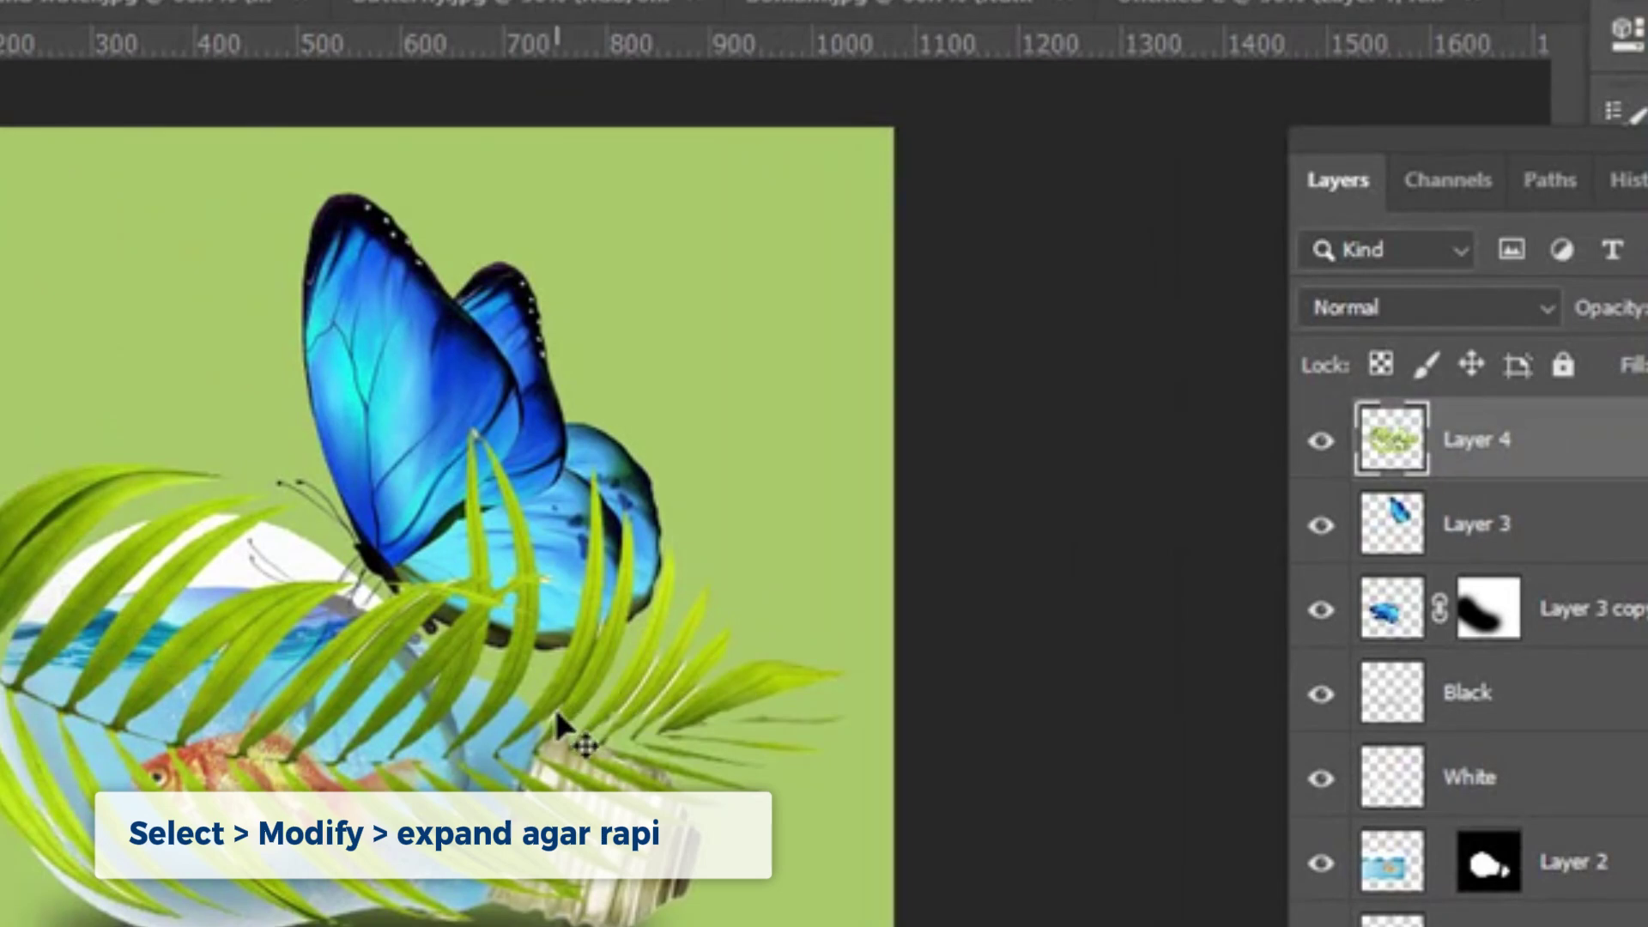
Rotate the palm leaf with Free Transform and position it in the canvas's upper-right corner, partly beyond the top edge
left_click_drag(557, 712, 60, 185)
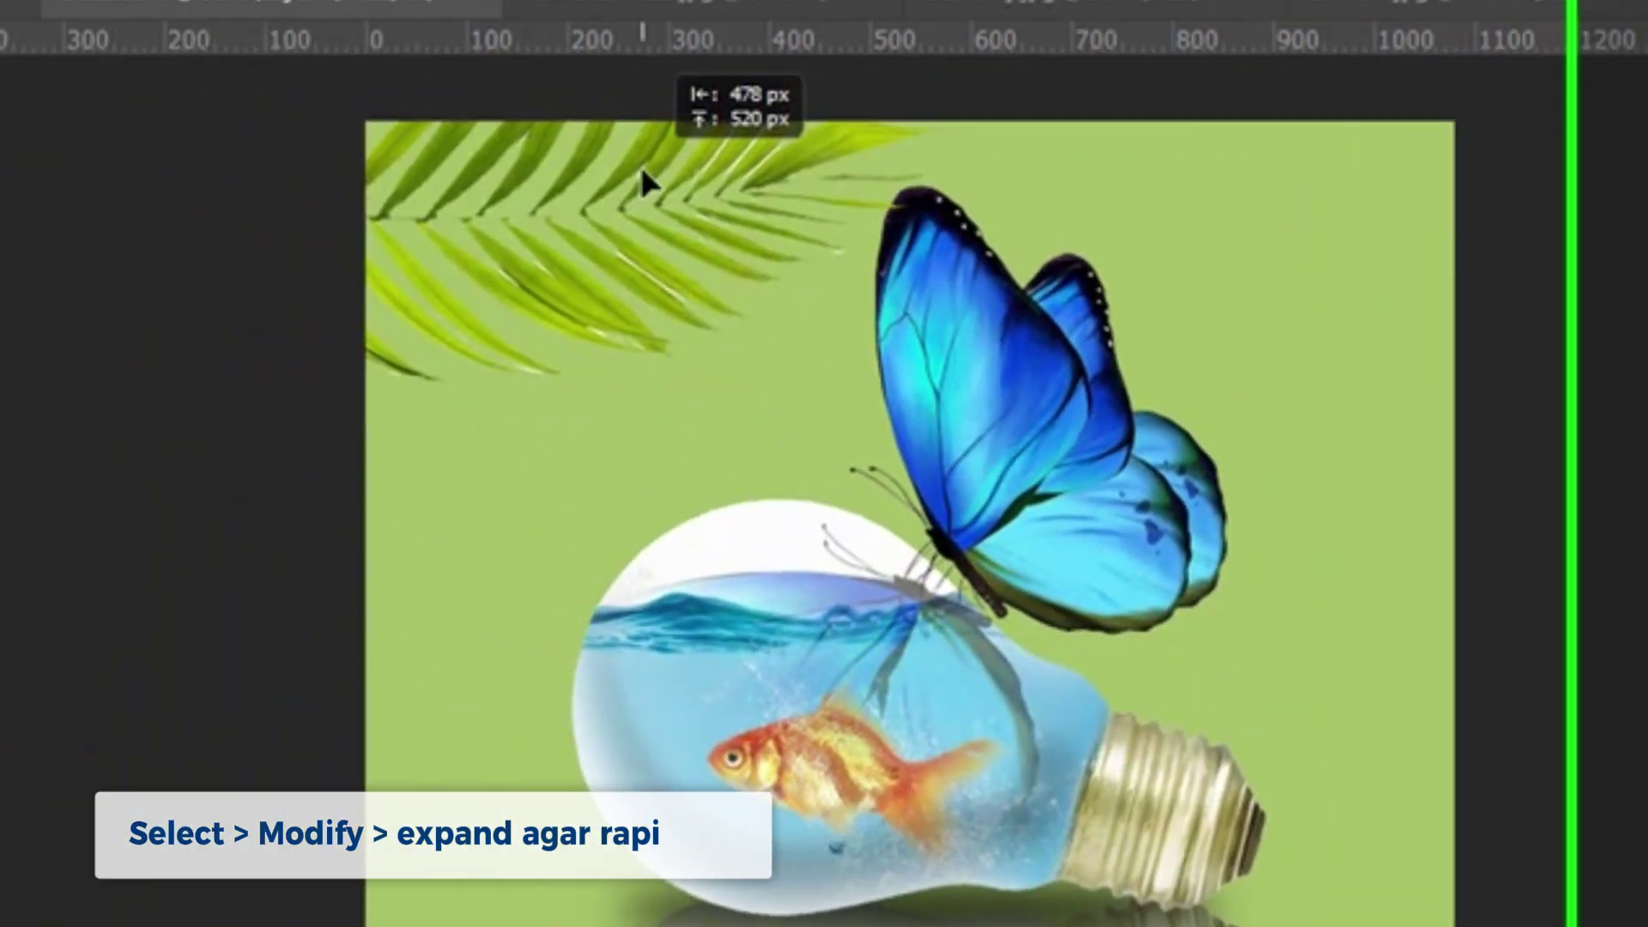
left_click_drag(641, 171, 641, 171)
key("ctrl")
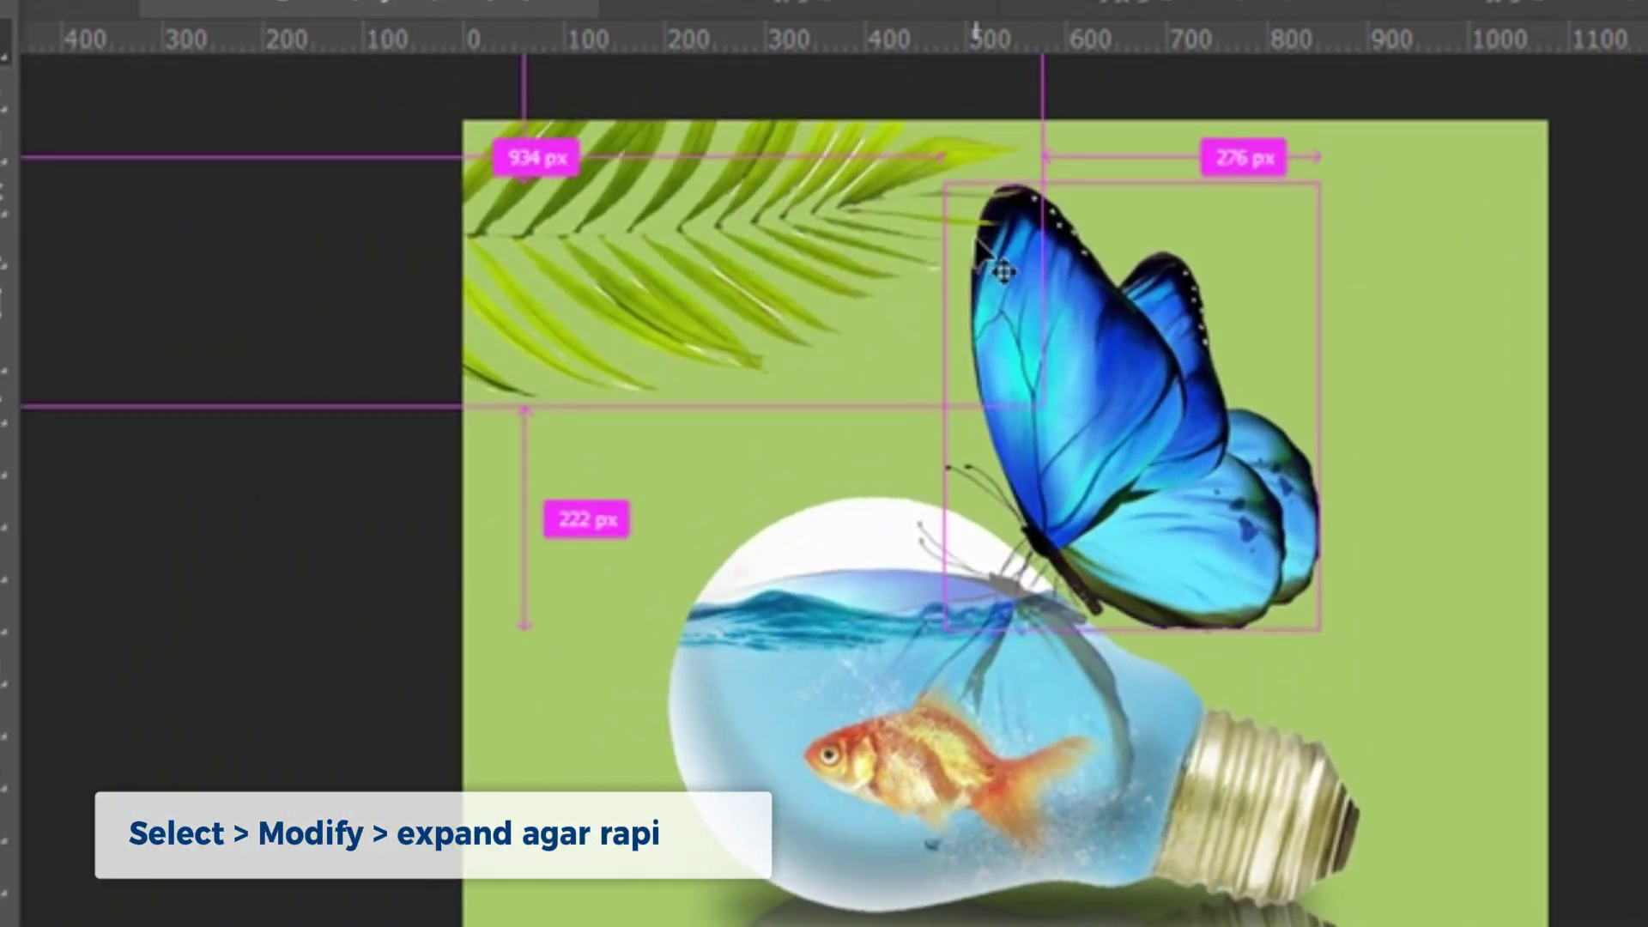
key("ctrl+t")
left_click_drag(1155, 401, 1086, 558)
left_click_drag(720, 327, 891, 257)
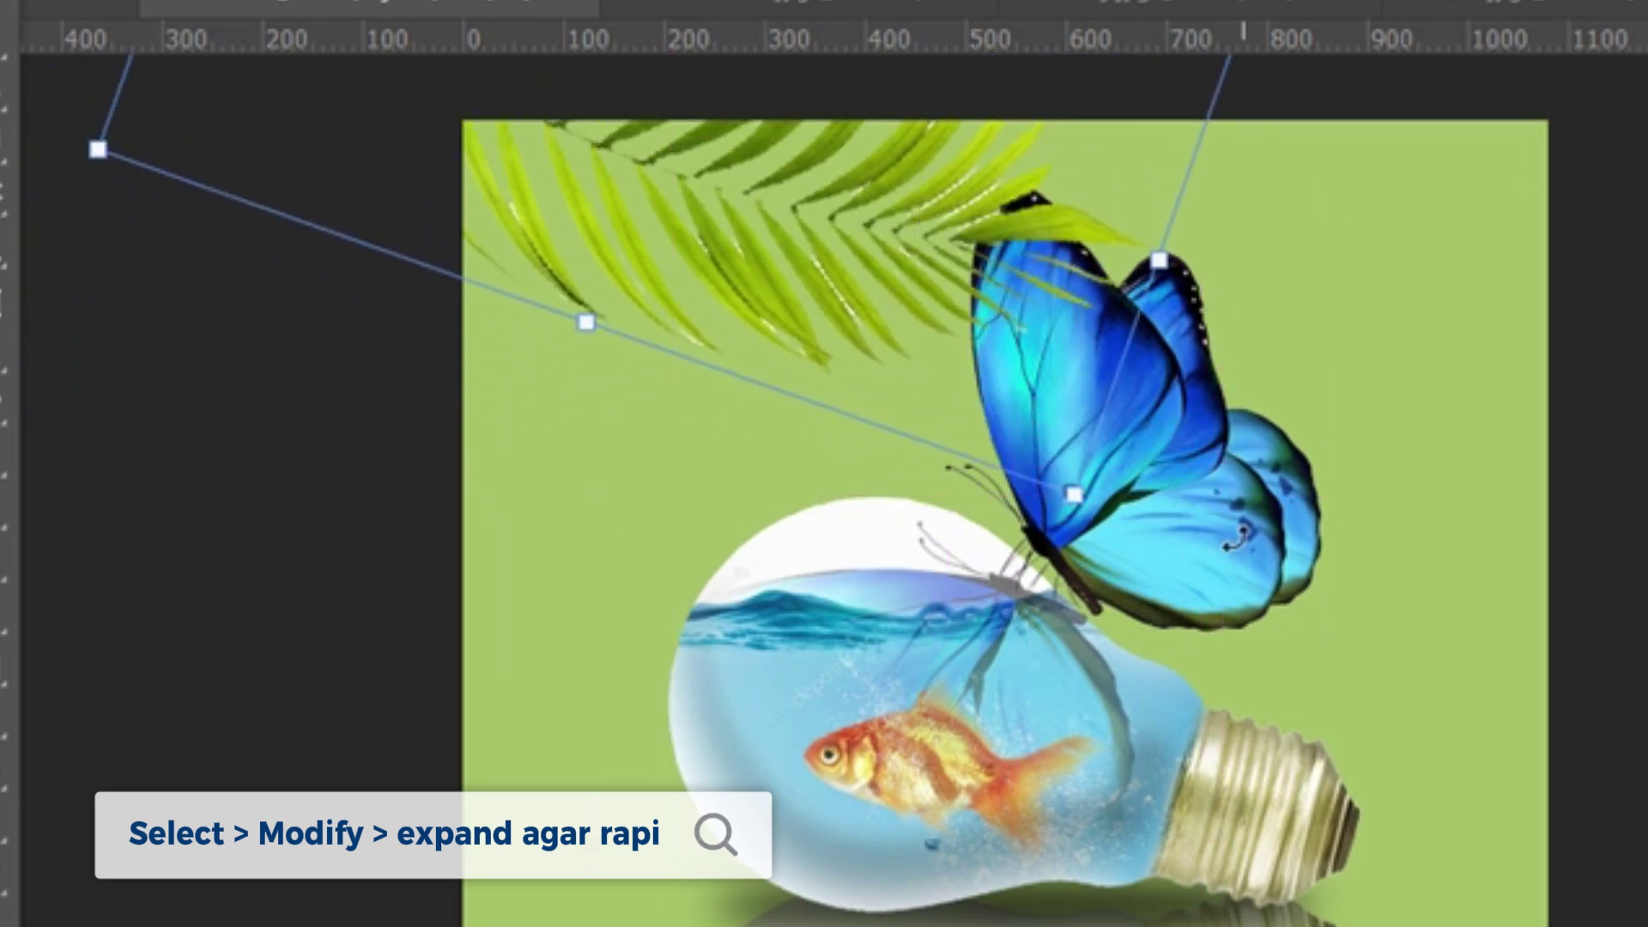
left_click_drag(1157, 537, 993, 255)
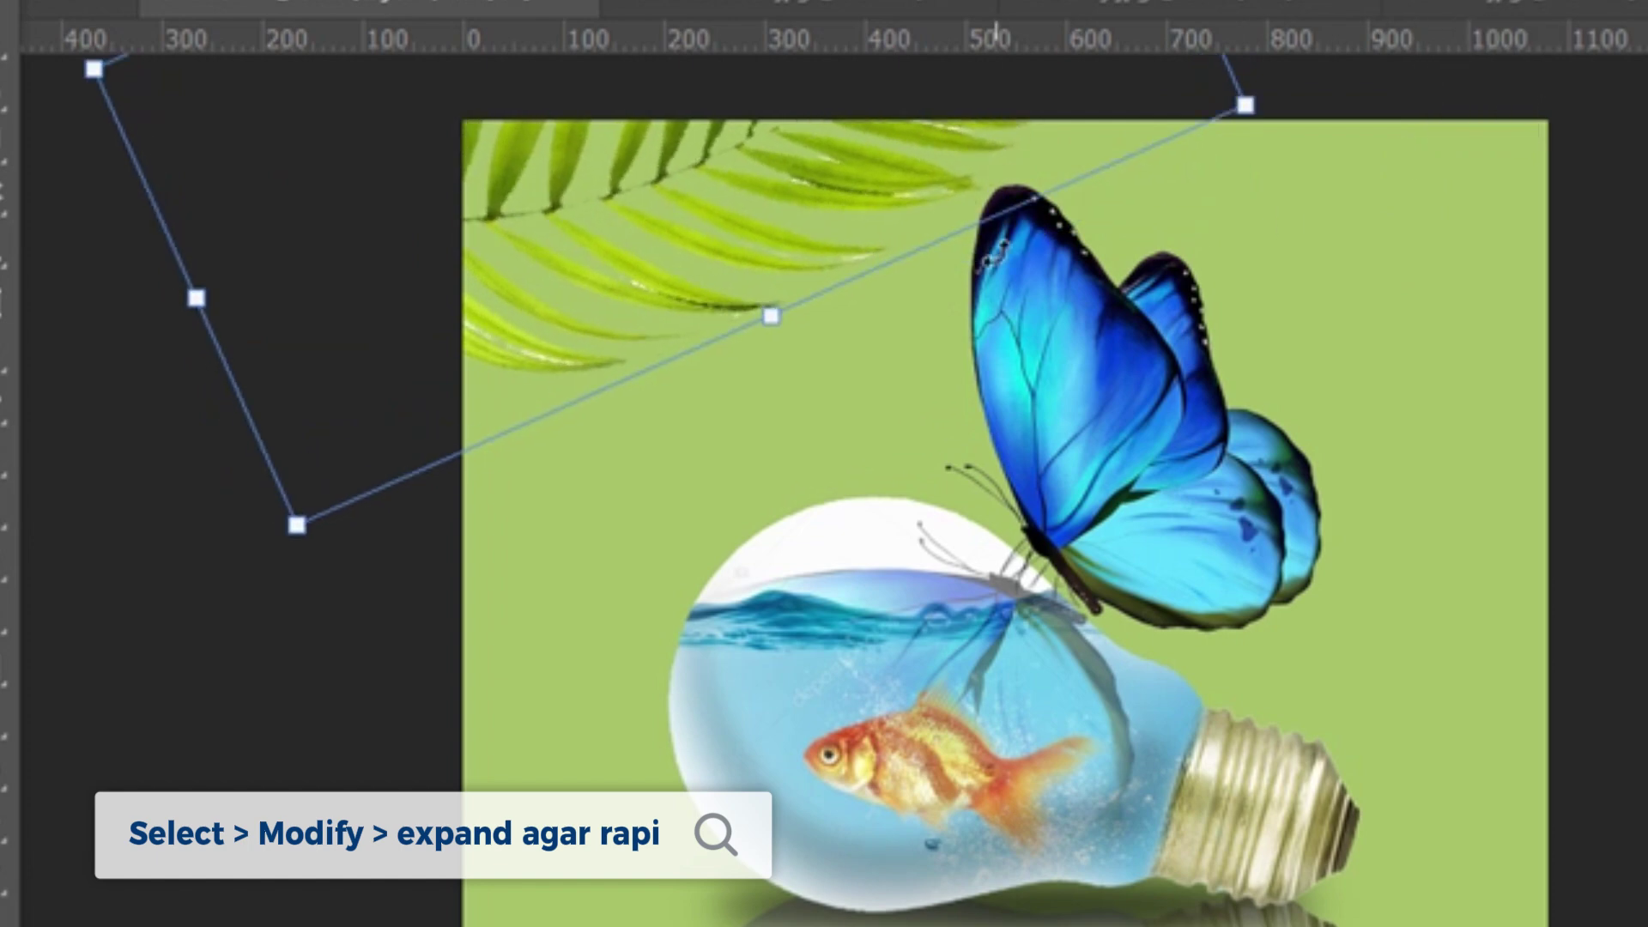
left_click_drag(371, 577, 1588, 269)
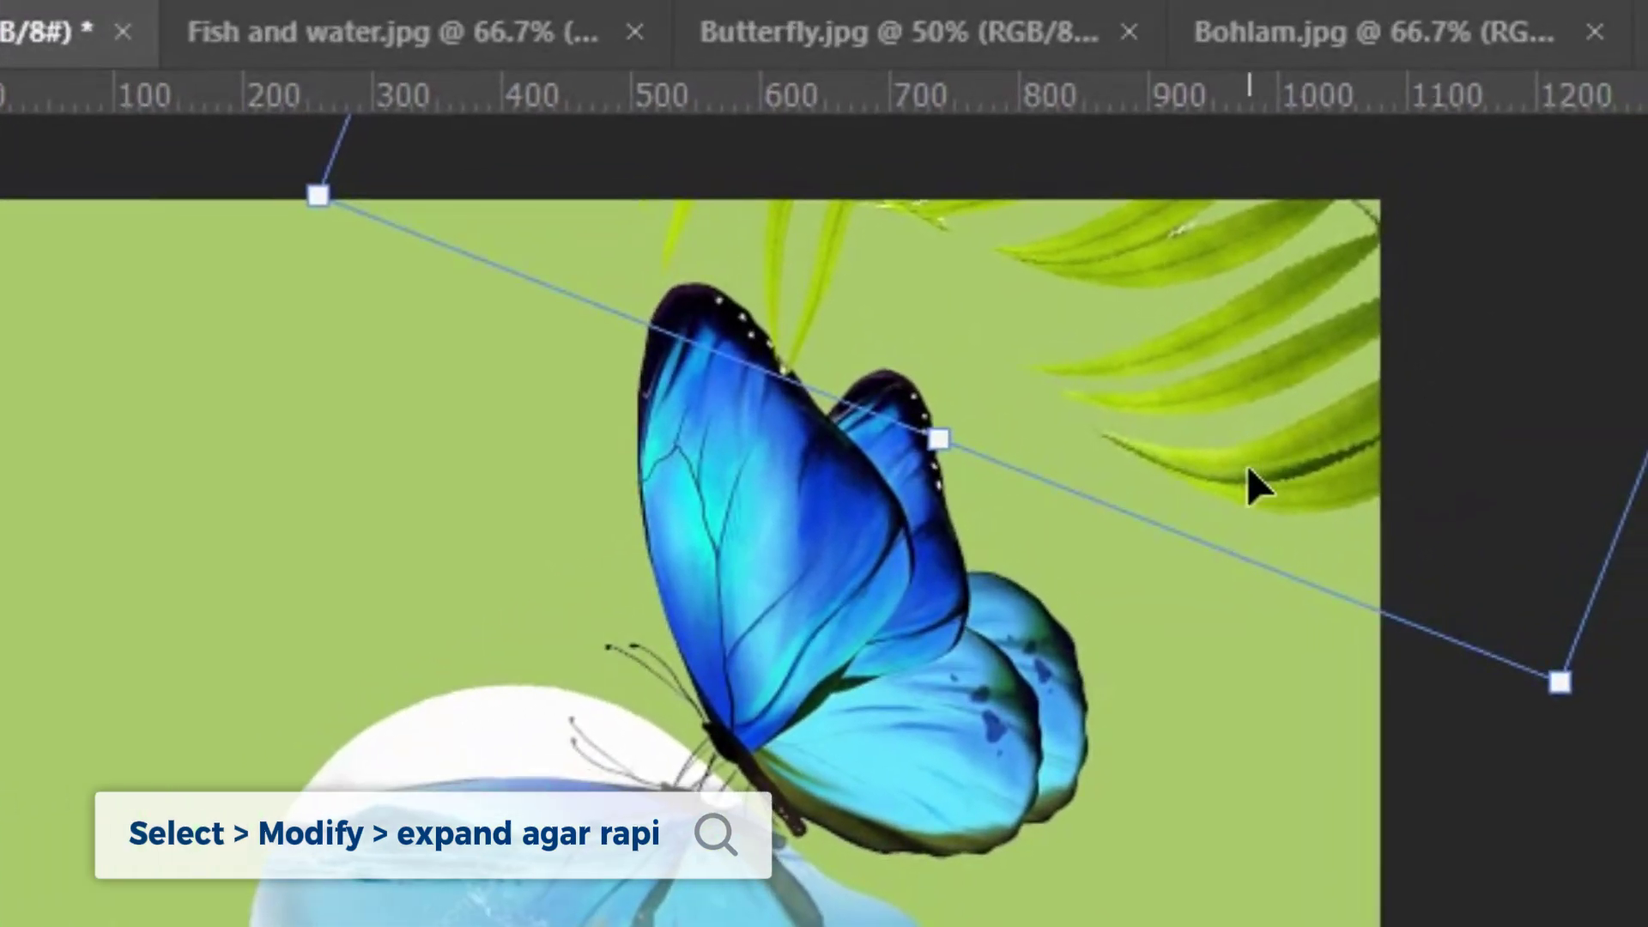
left_click_drag(1361, 476, 1315, 457)
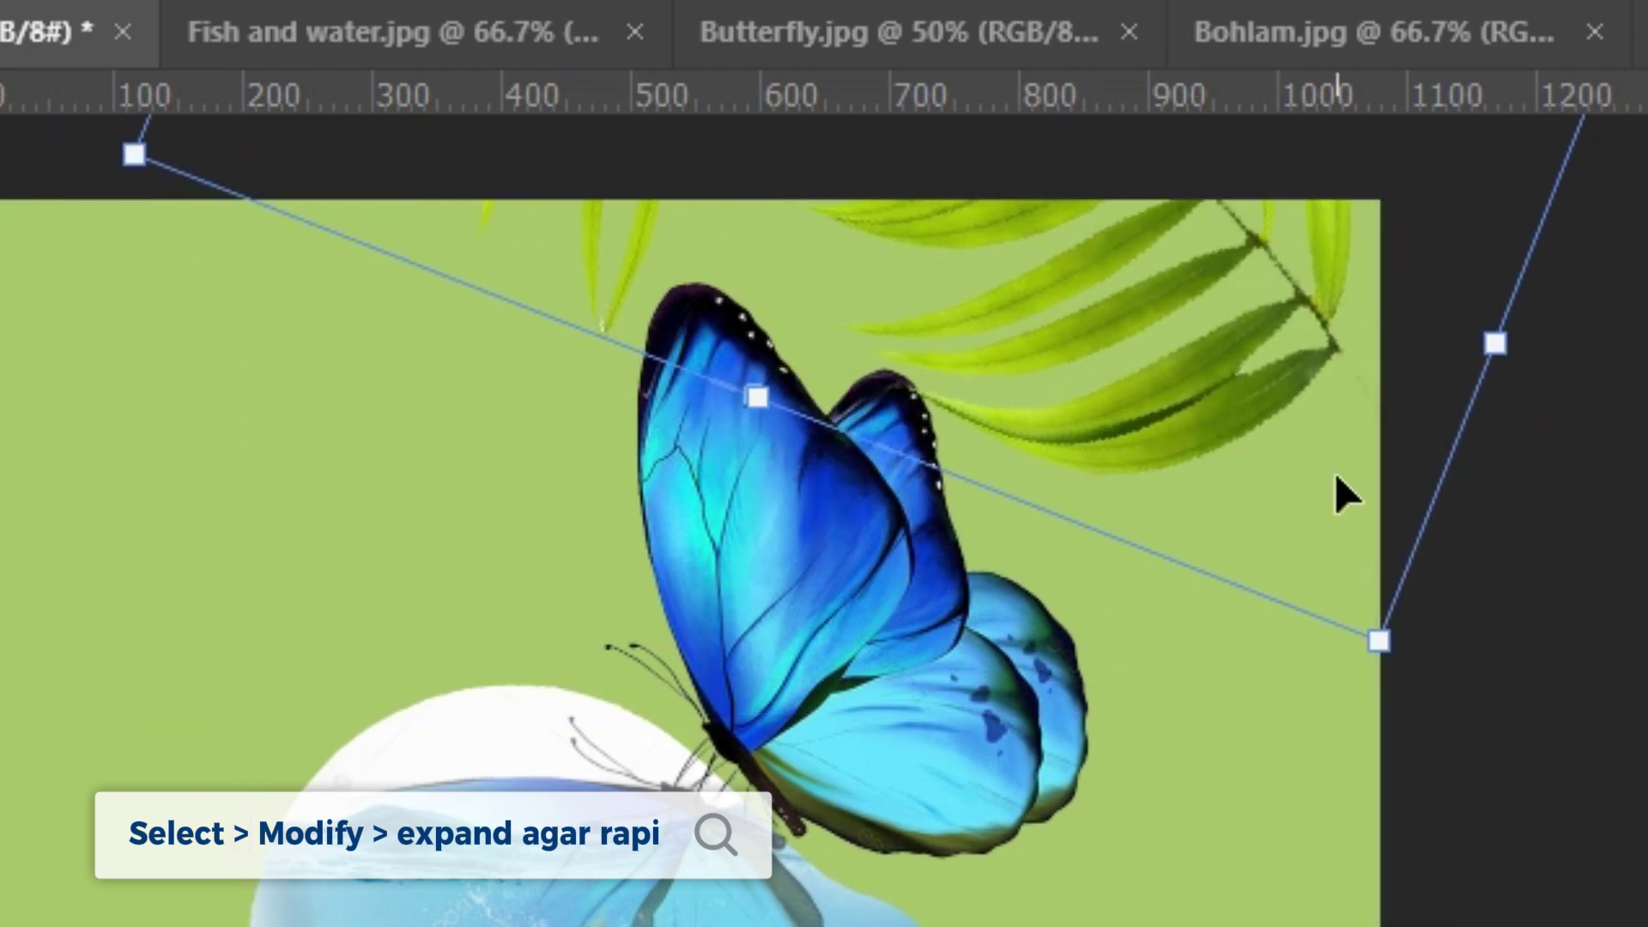
key("Return")
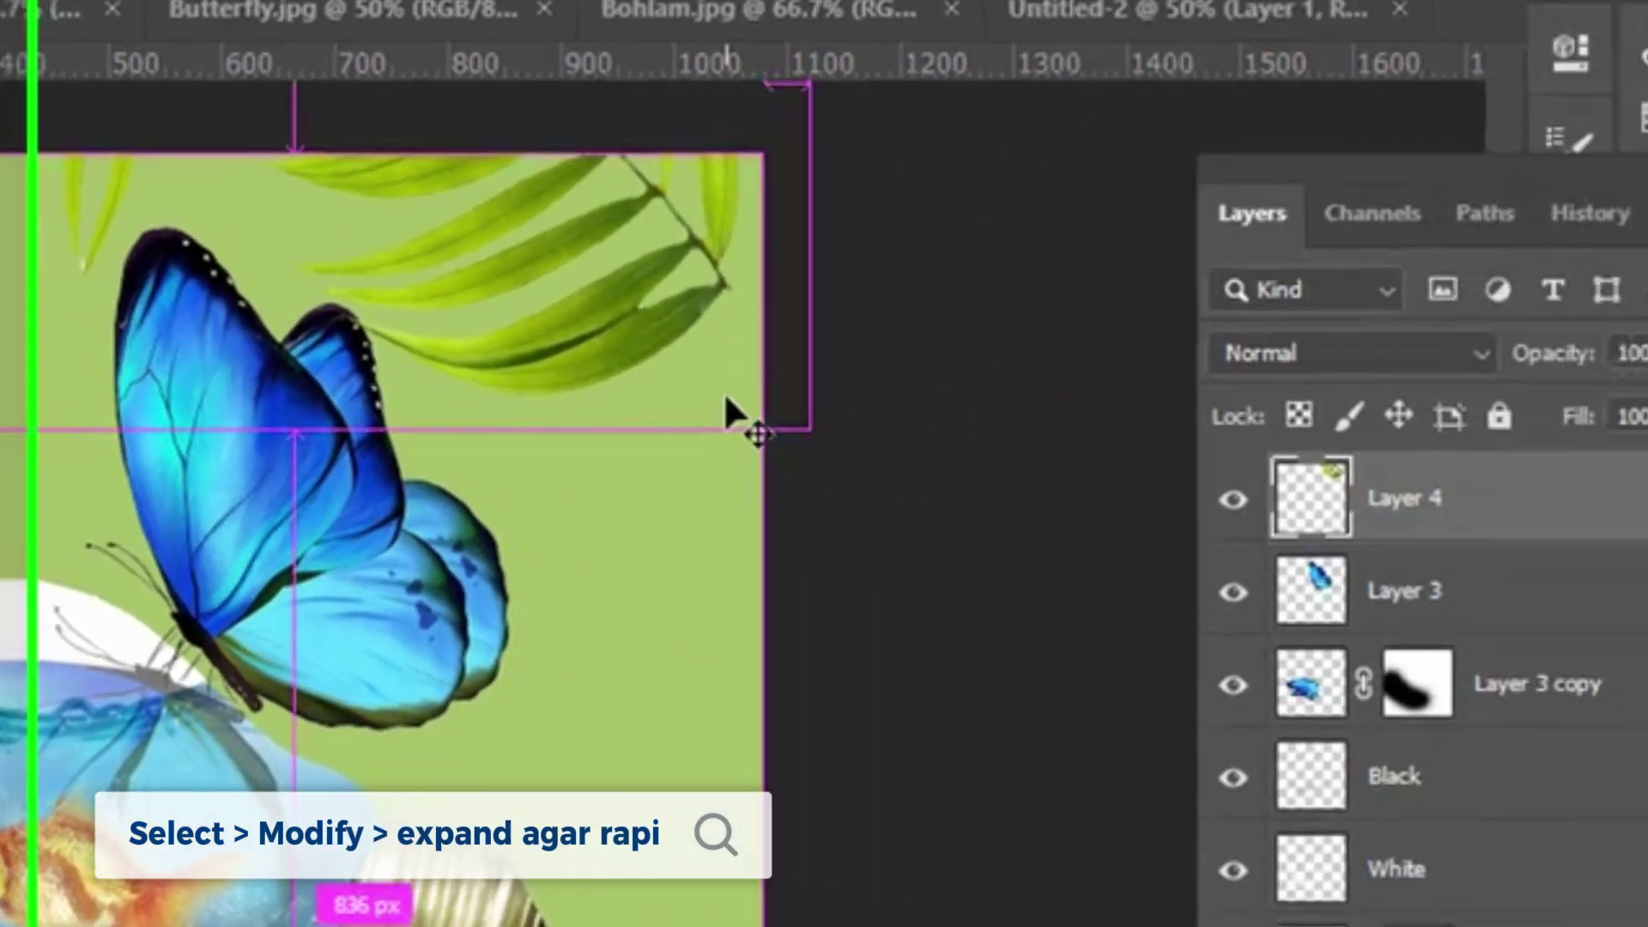
Darken the palm leaf with Hue/Saturation and shift it further into the upper-right corner, partly beyond the canvas edge
key("ctrl+u")
left_click_drag(1017, 704, 955, 716)
left_click(1505, 281)
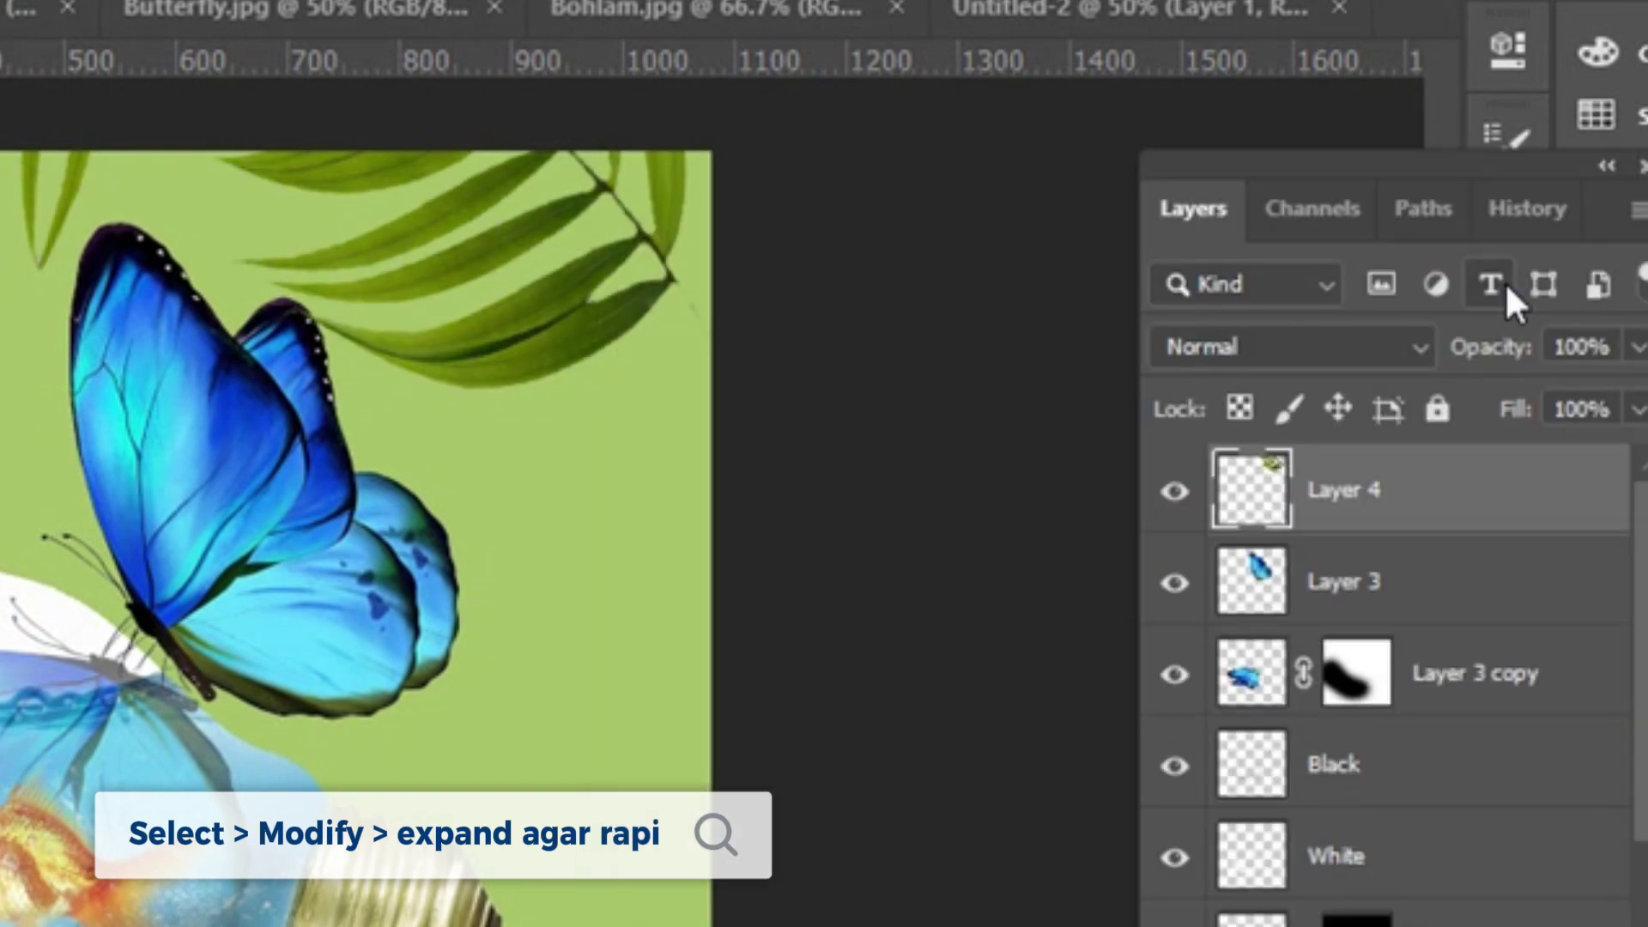
left_click_drag(610, 329, 813, 397)
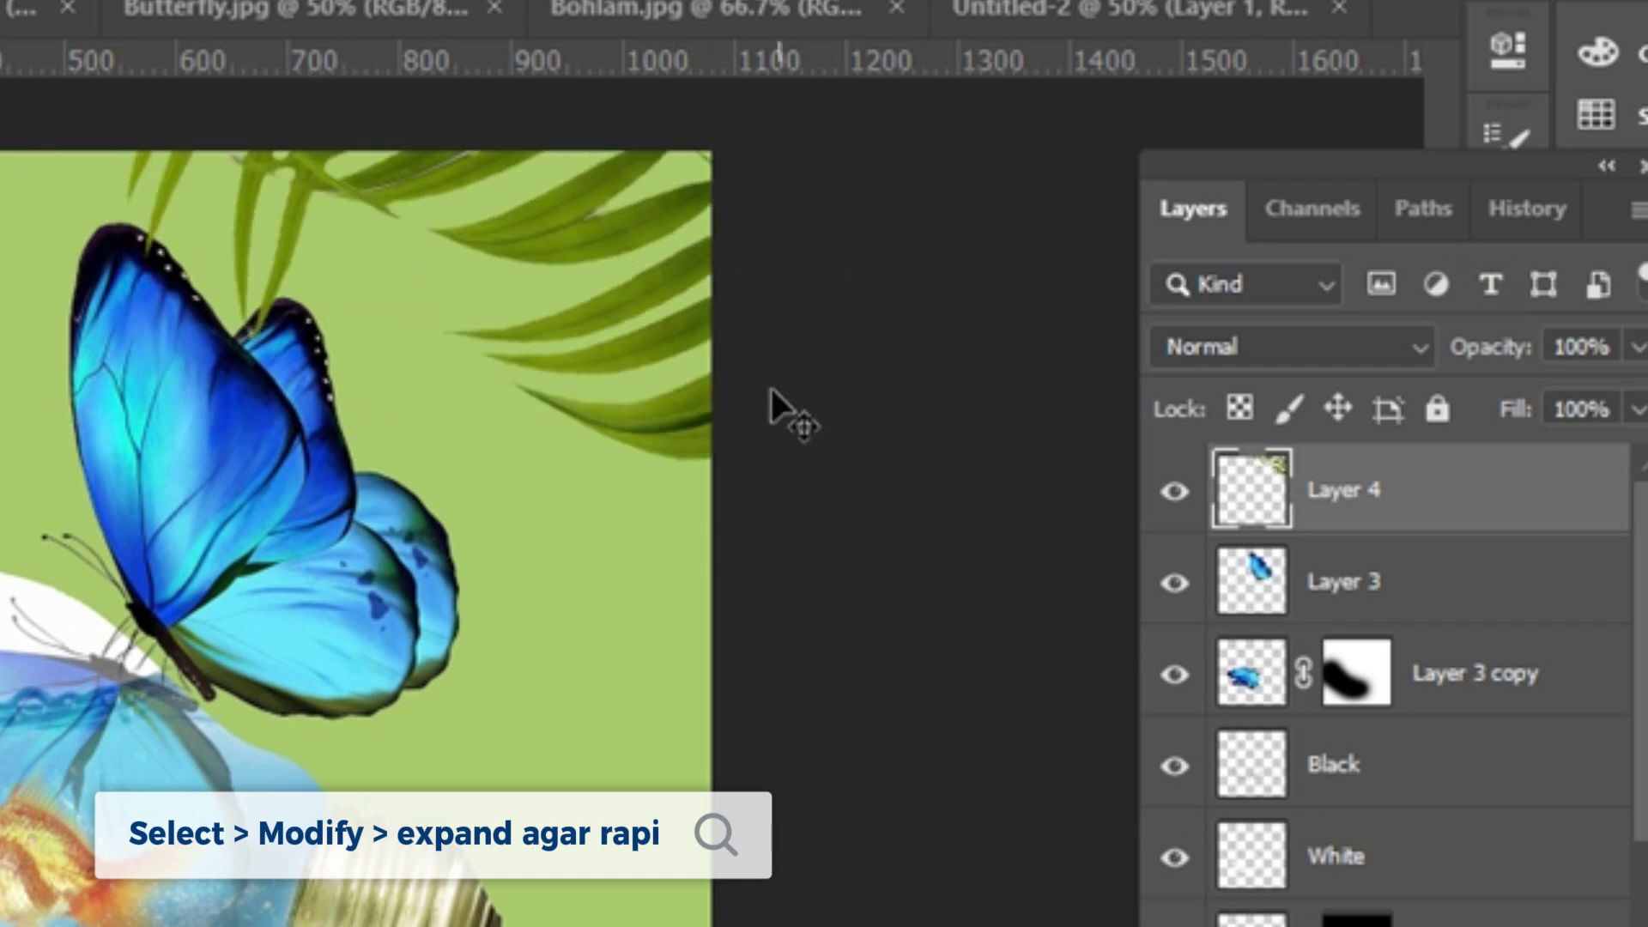
Duplicate the palm leaf into the canvas's upper-left corner and rotate the copy so its blades hang down from the top edge
left_click_drag(615, 422, 171, 507)
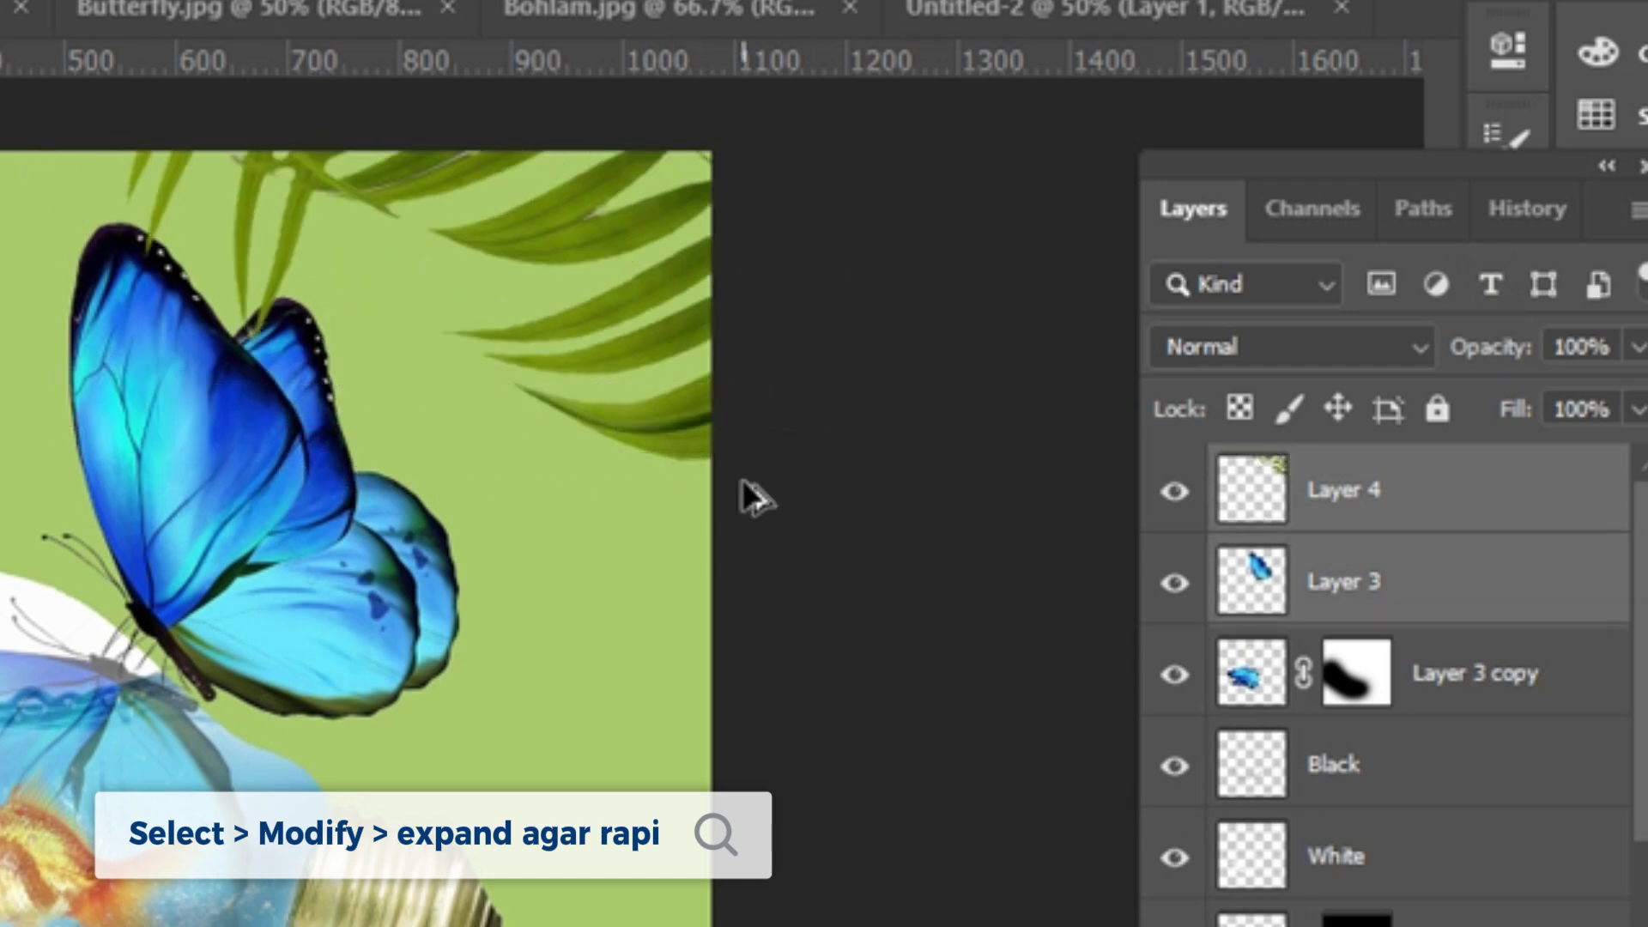
left_click(1260, 497)
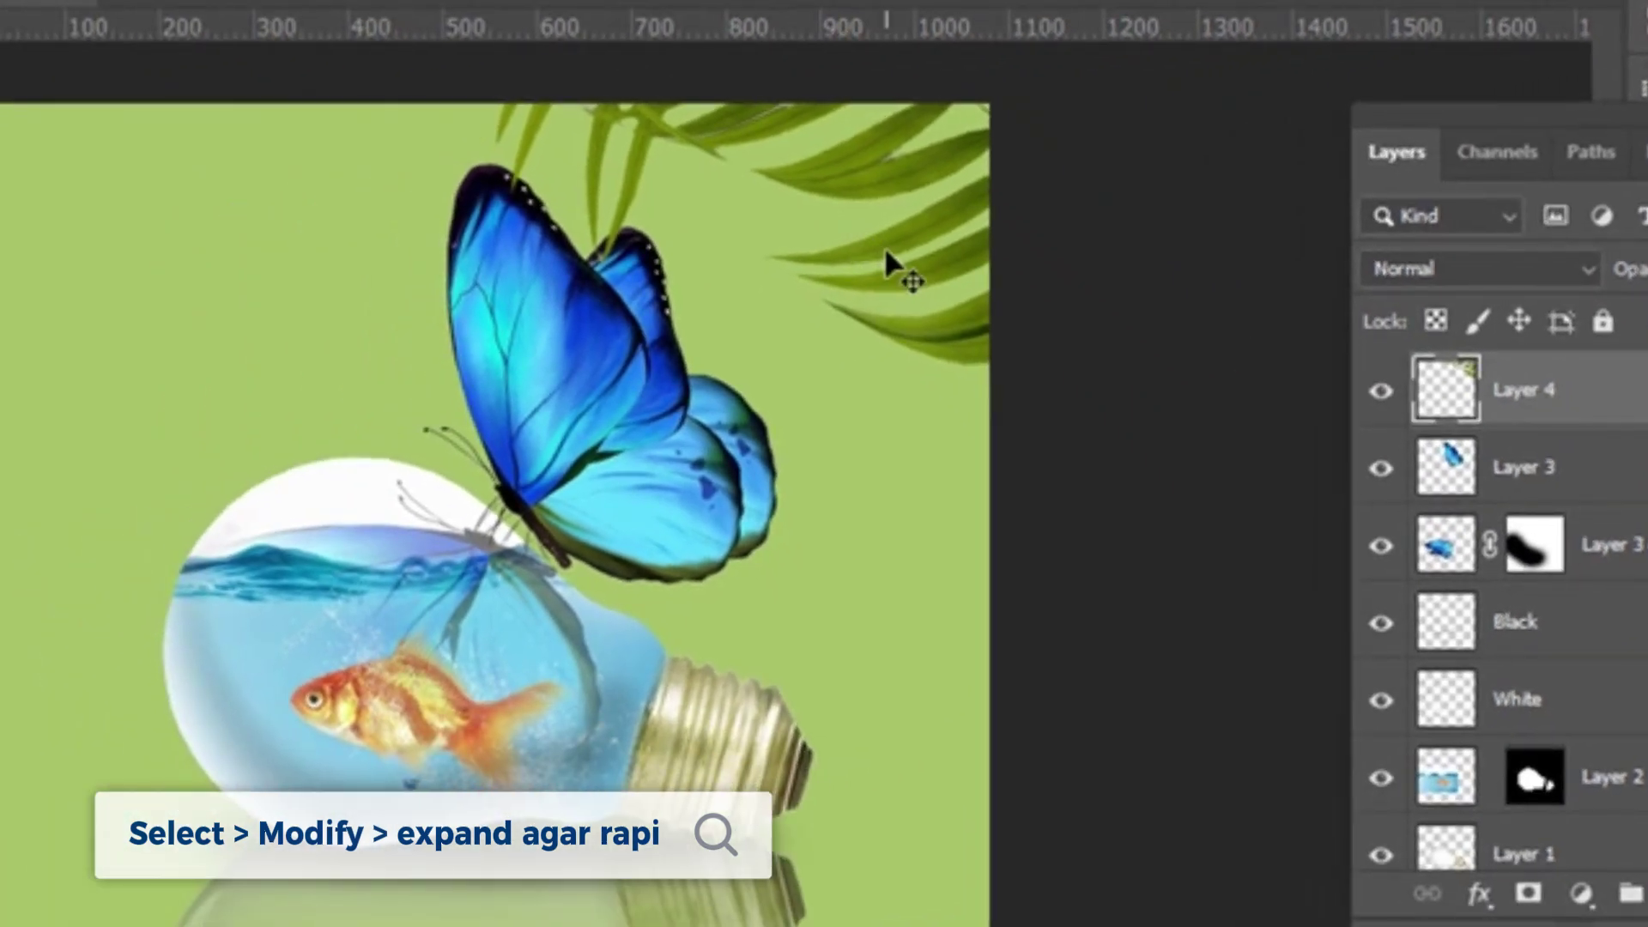
left_click_drag(888, 249, 59, 412)
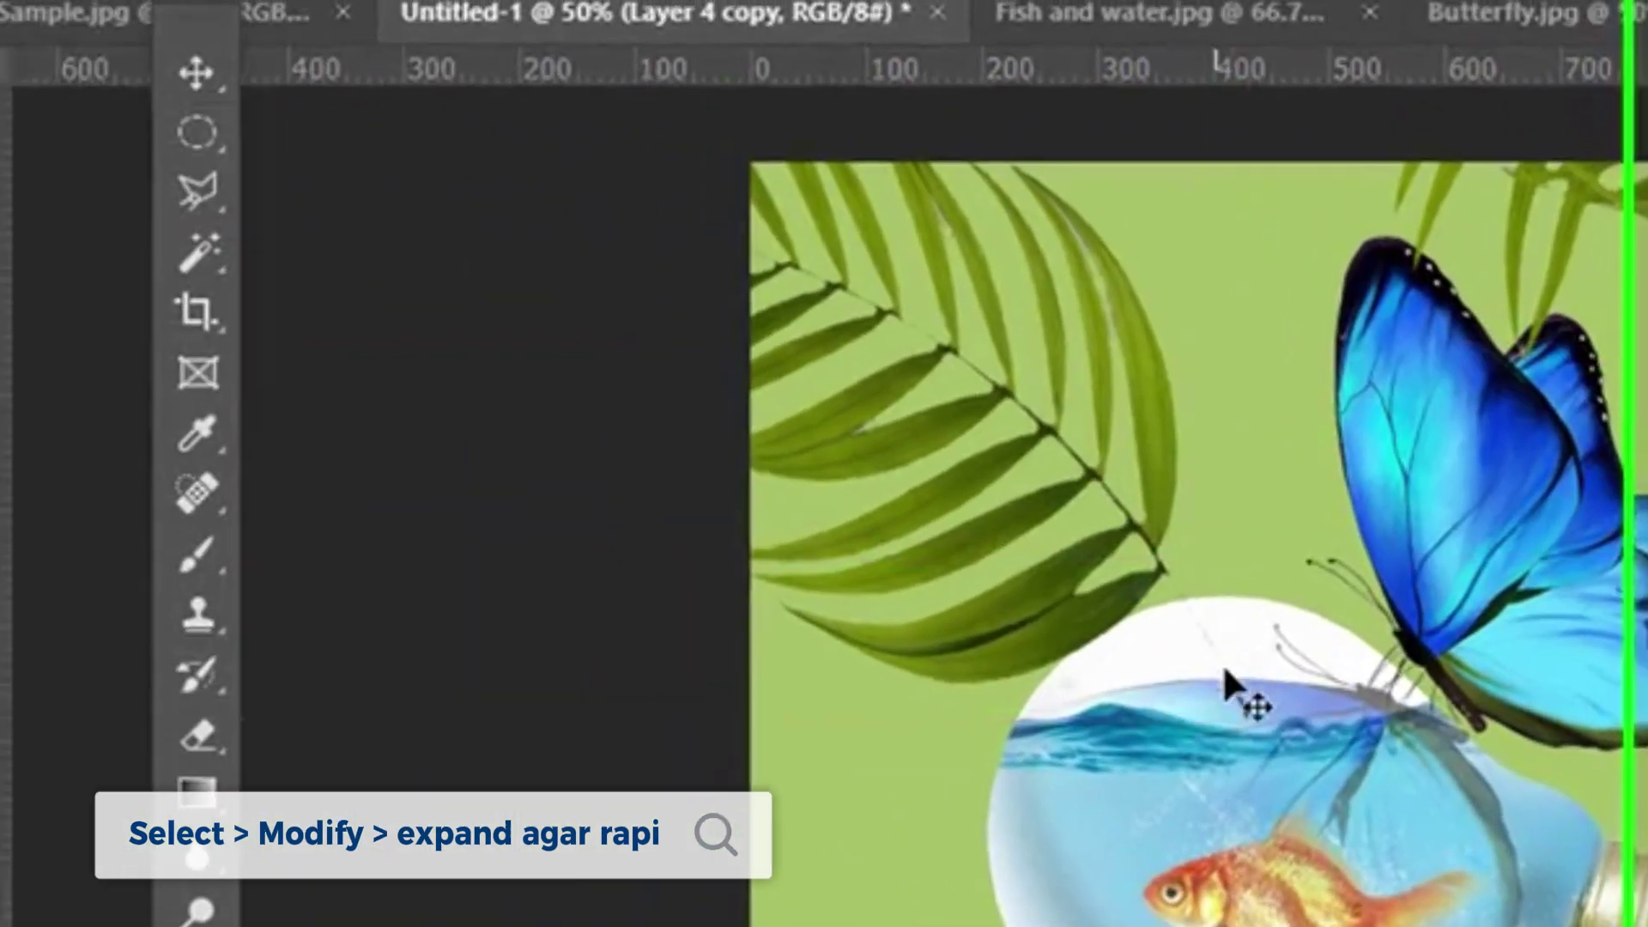
key("ctrl+t")
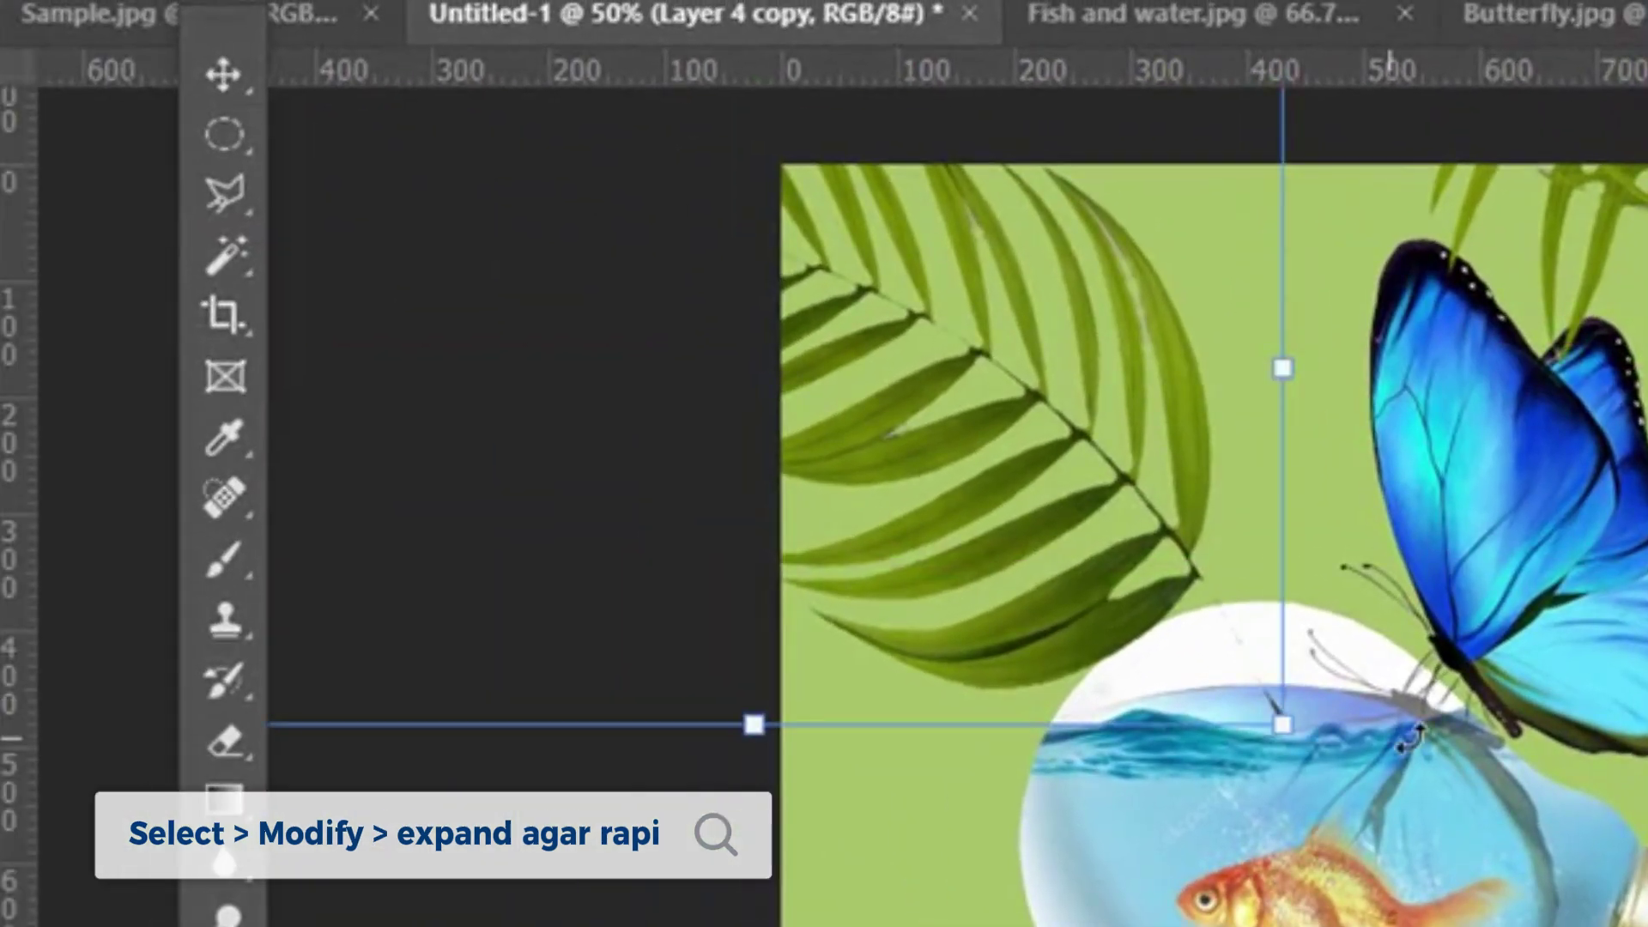
left_click_drag(1358, 761, 1042, 875)
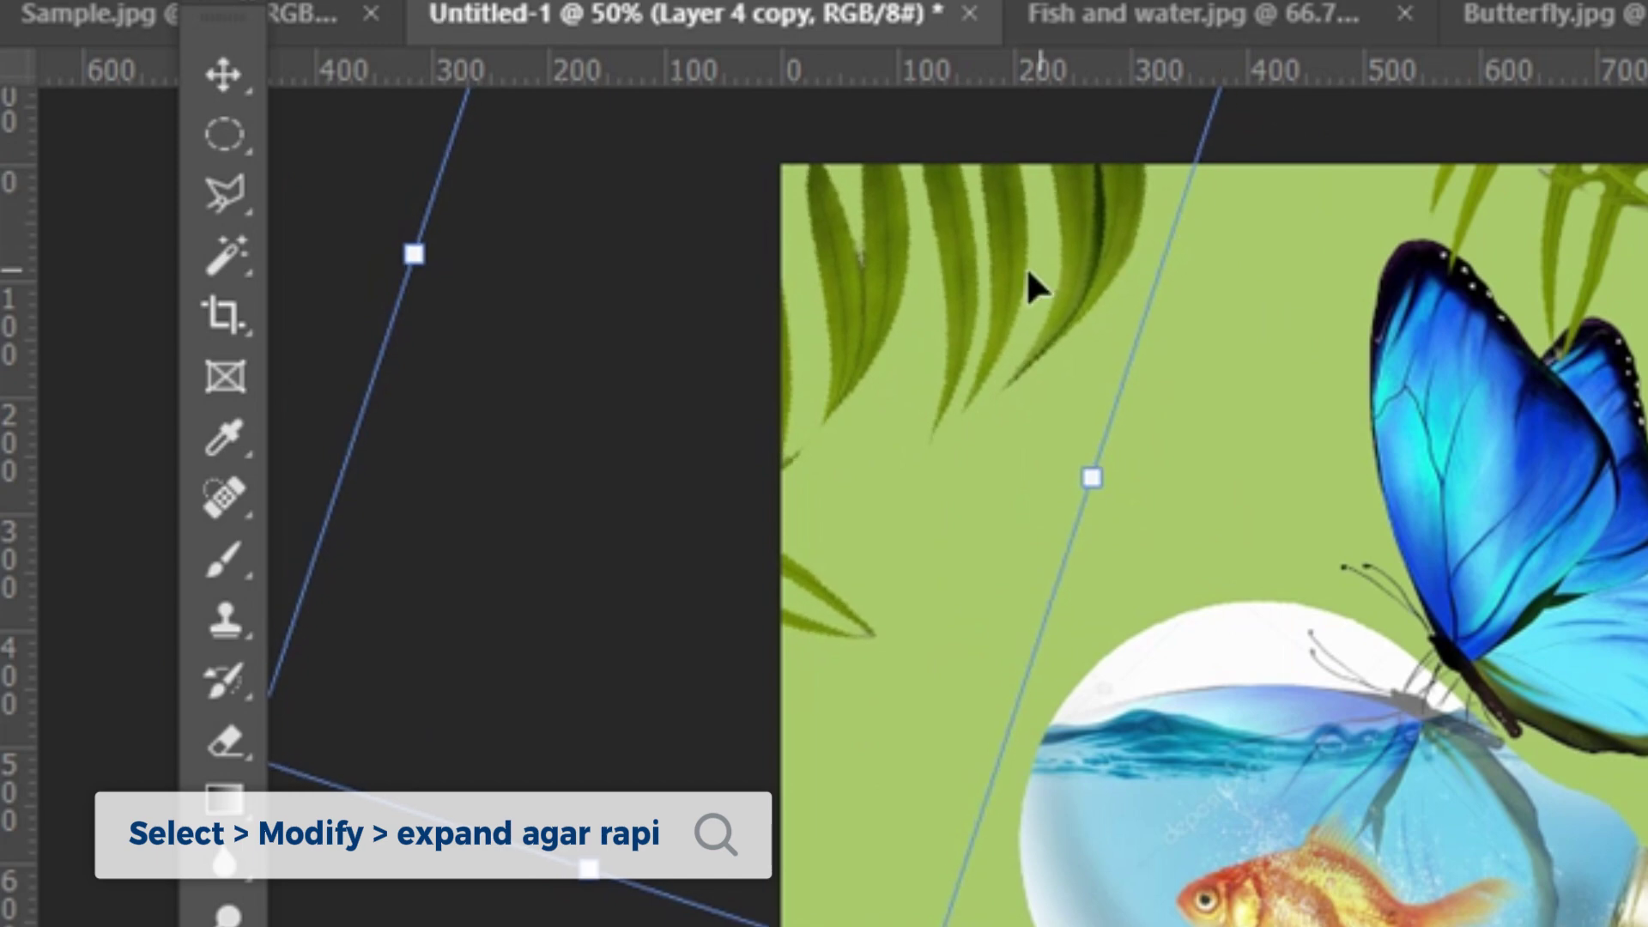
left_click_drag(1027, 274, 1099, 284)
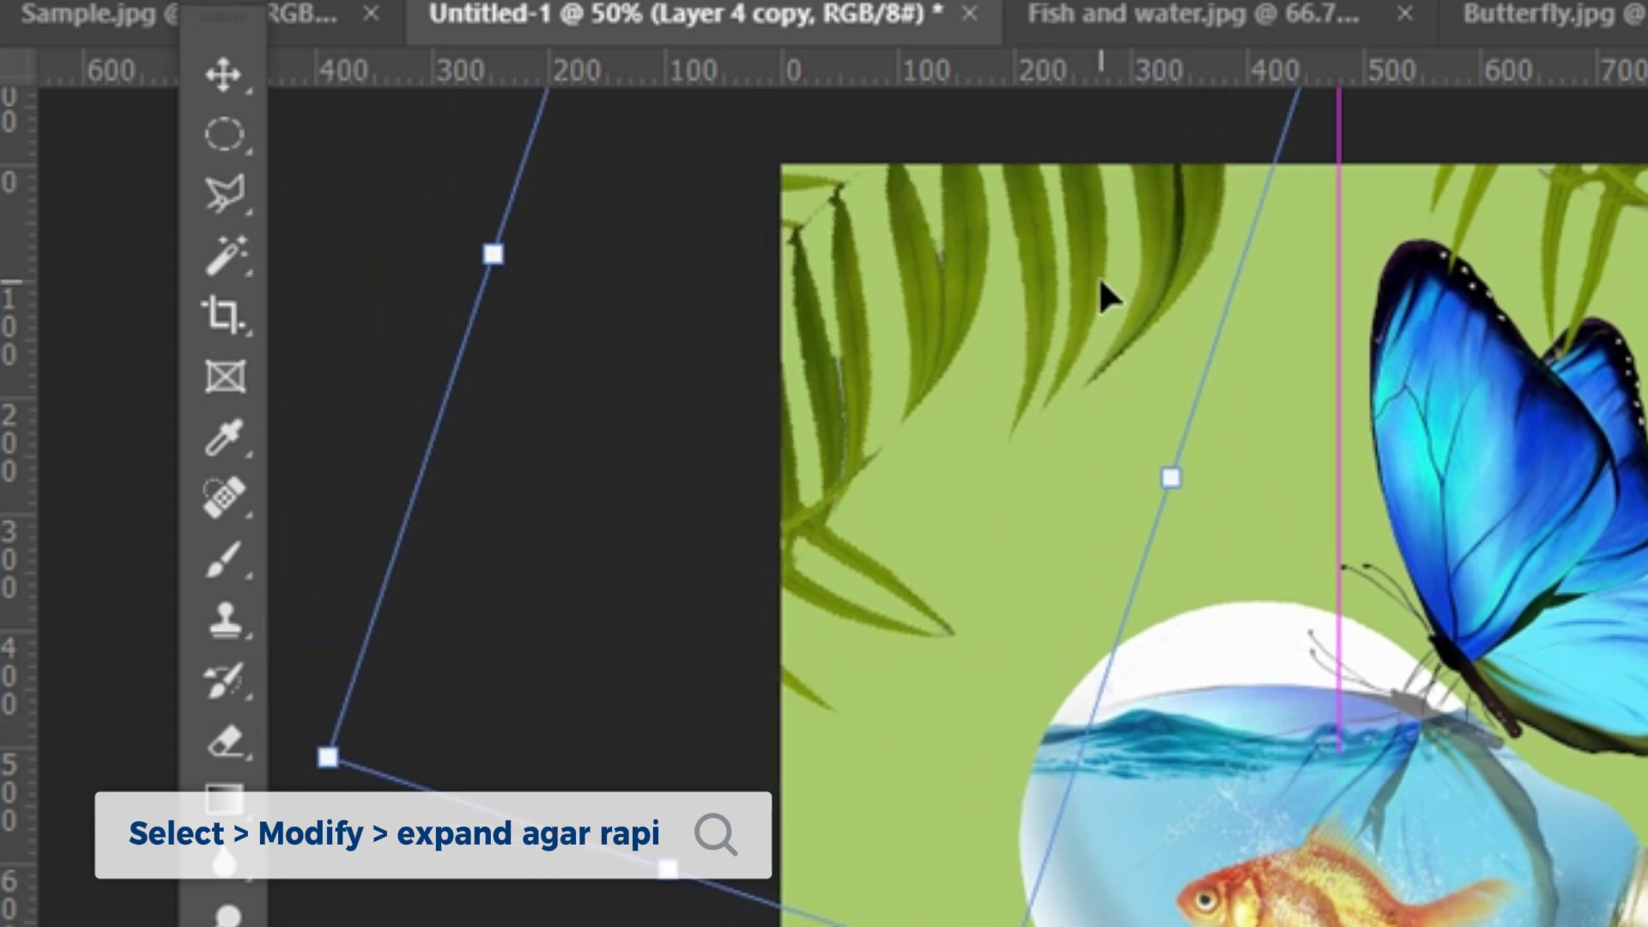
left_click(224, 135)
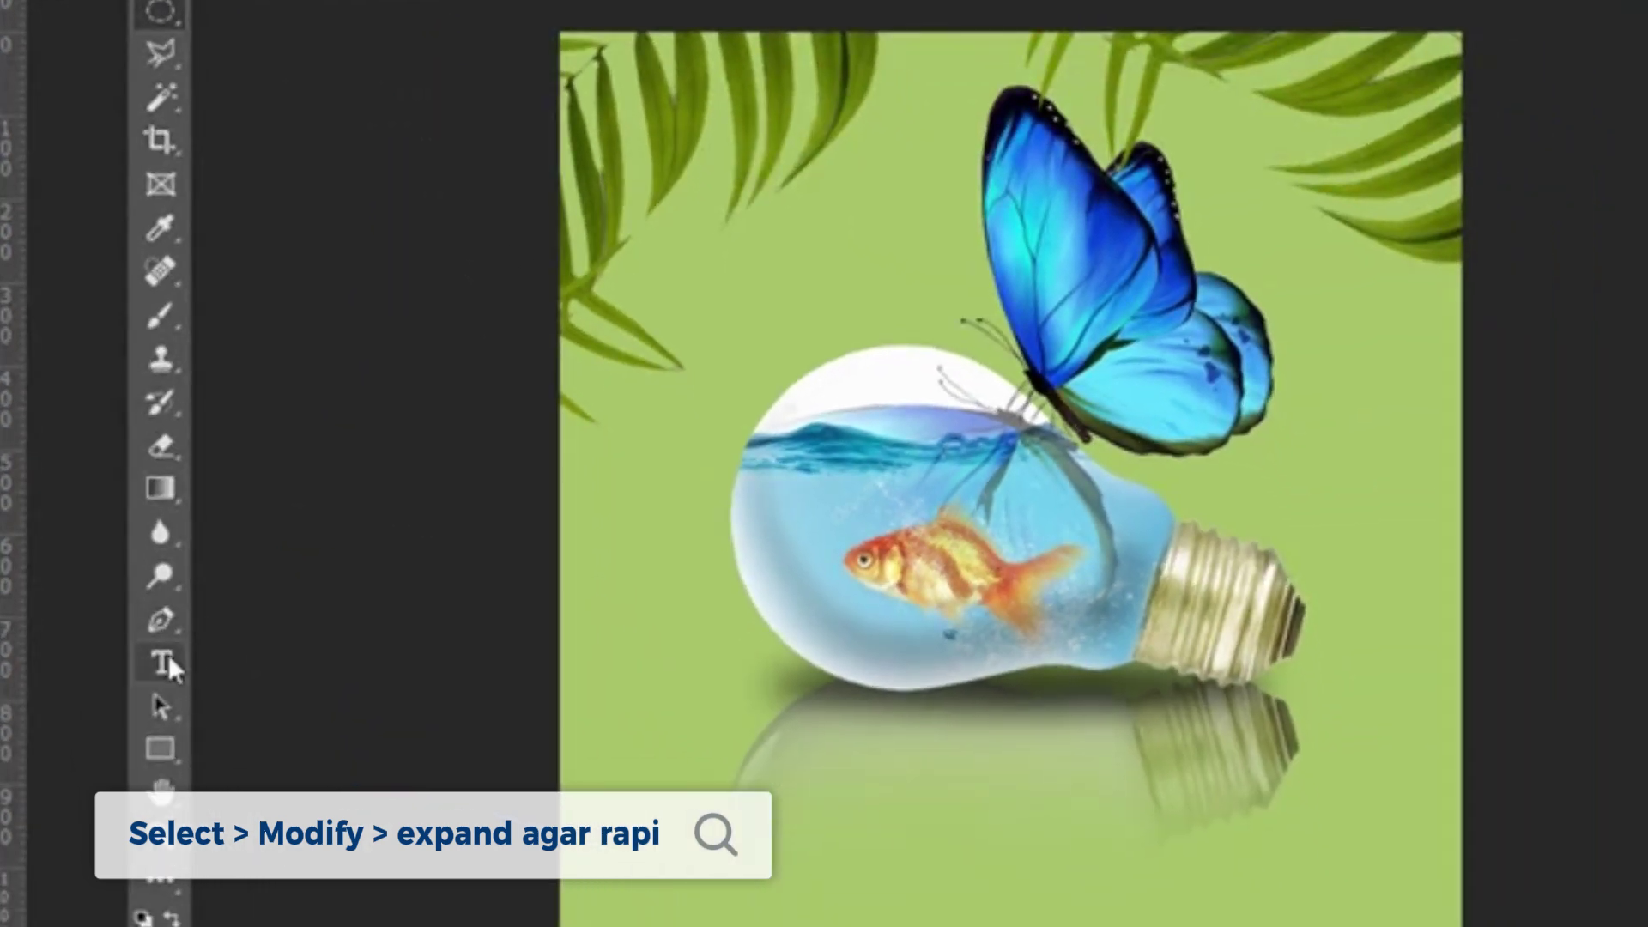
Add the designer's name in a text box below the bulb's reflection and set the text color to black (000000)
left_click_drag(787, 824, 1378, 850)
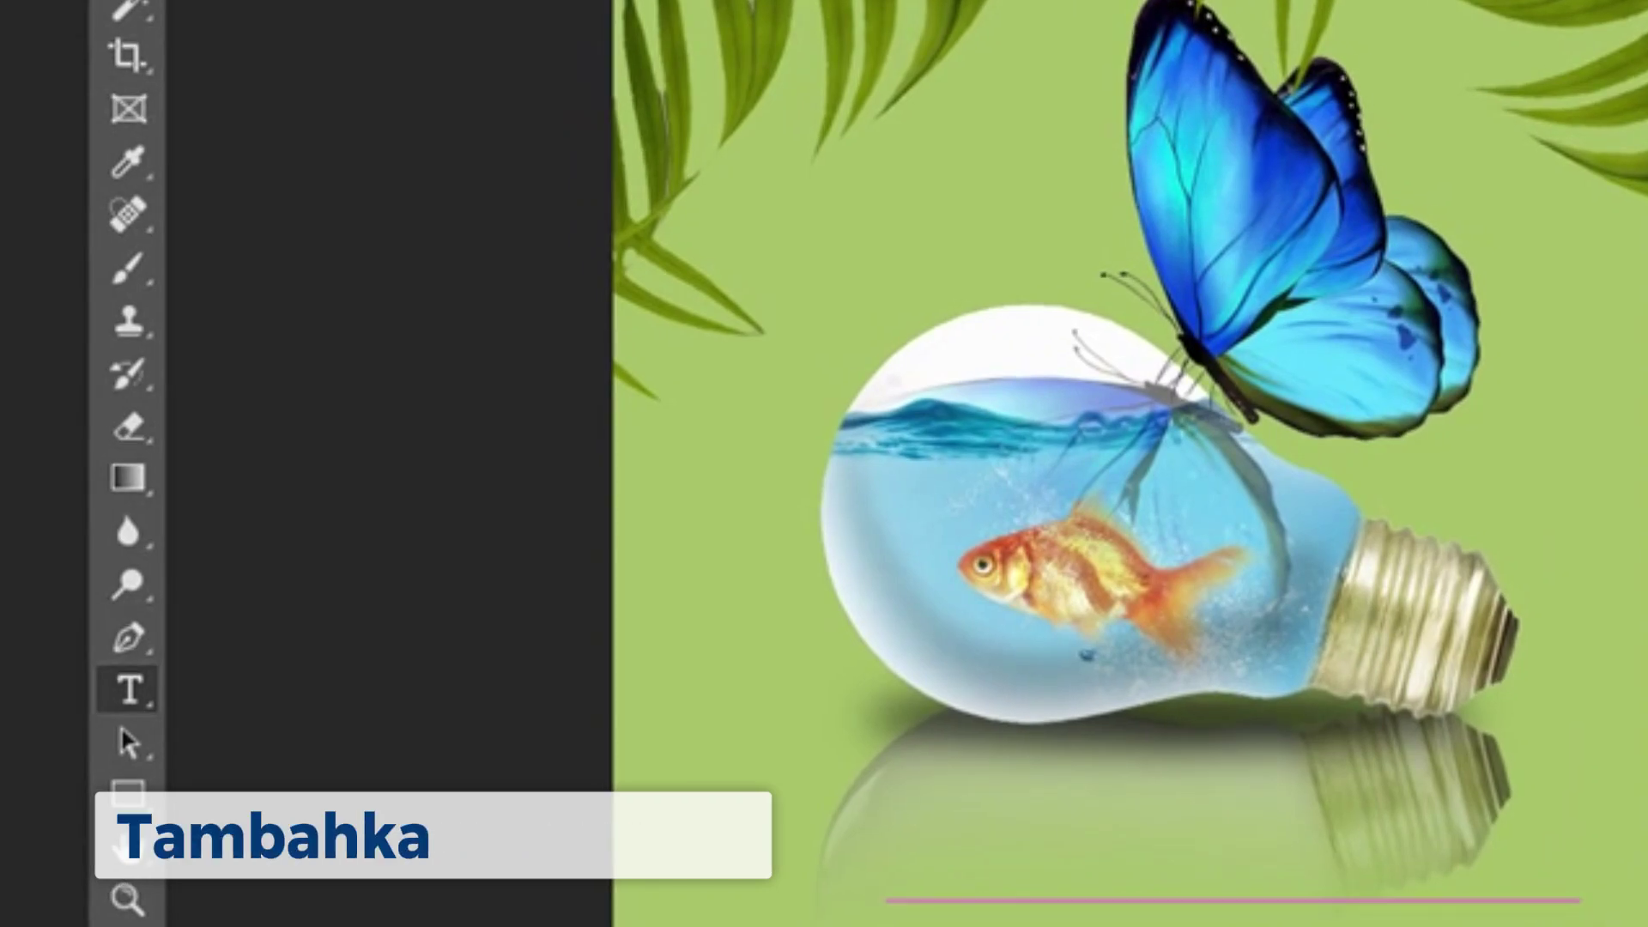
left_click_drag(1578, 899, 1574, 893)
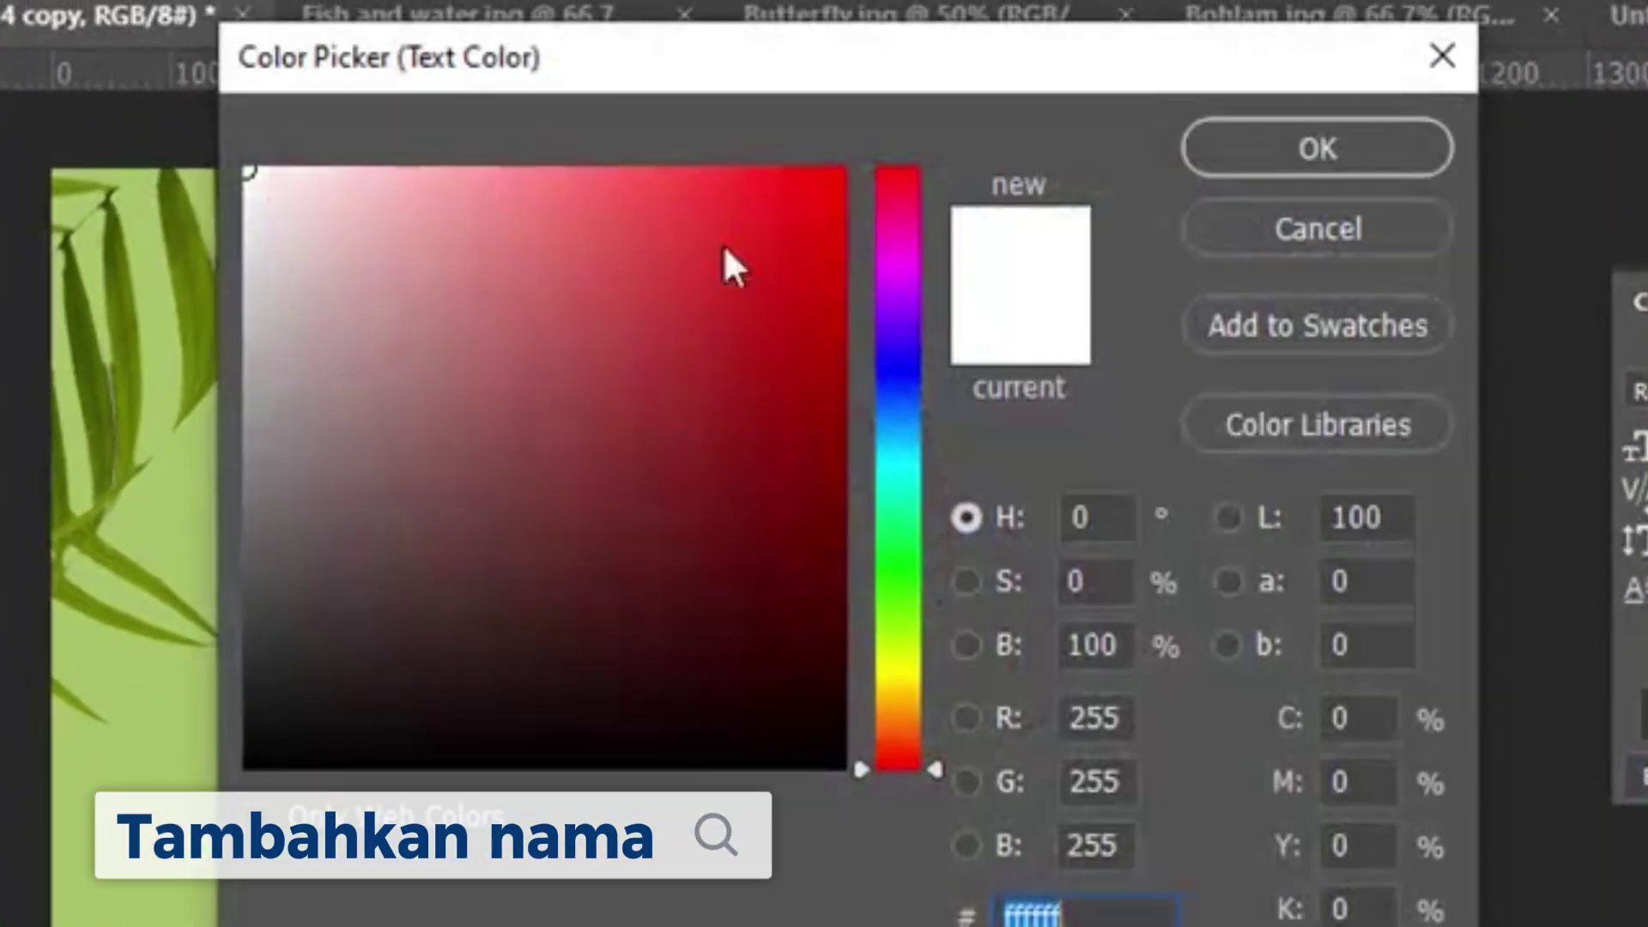
left_click(203, 509)
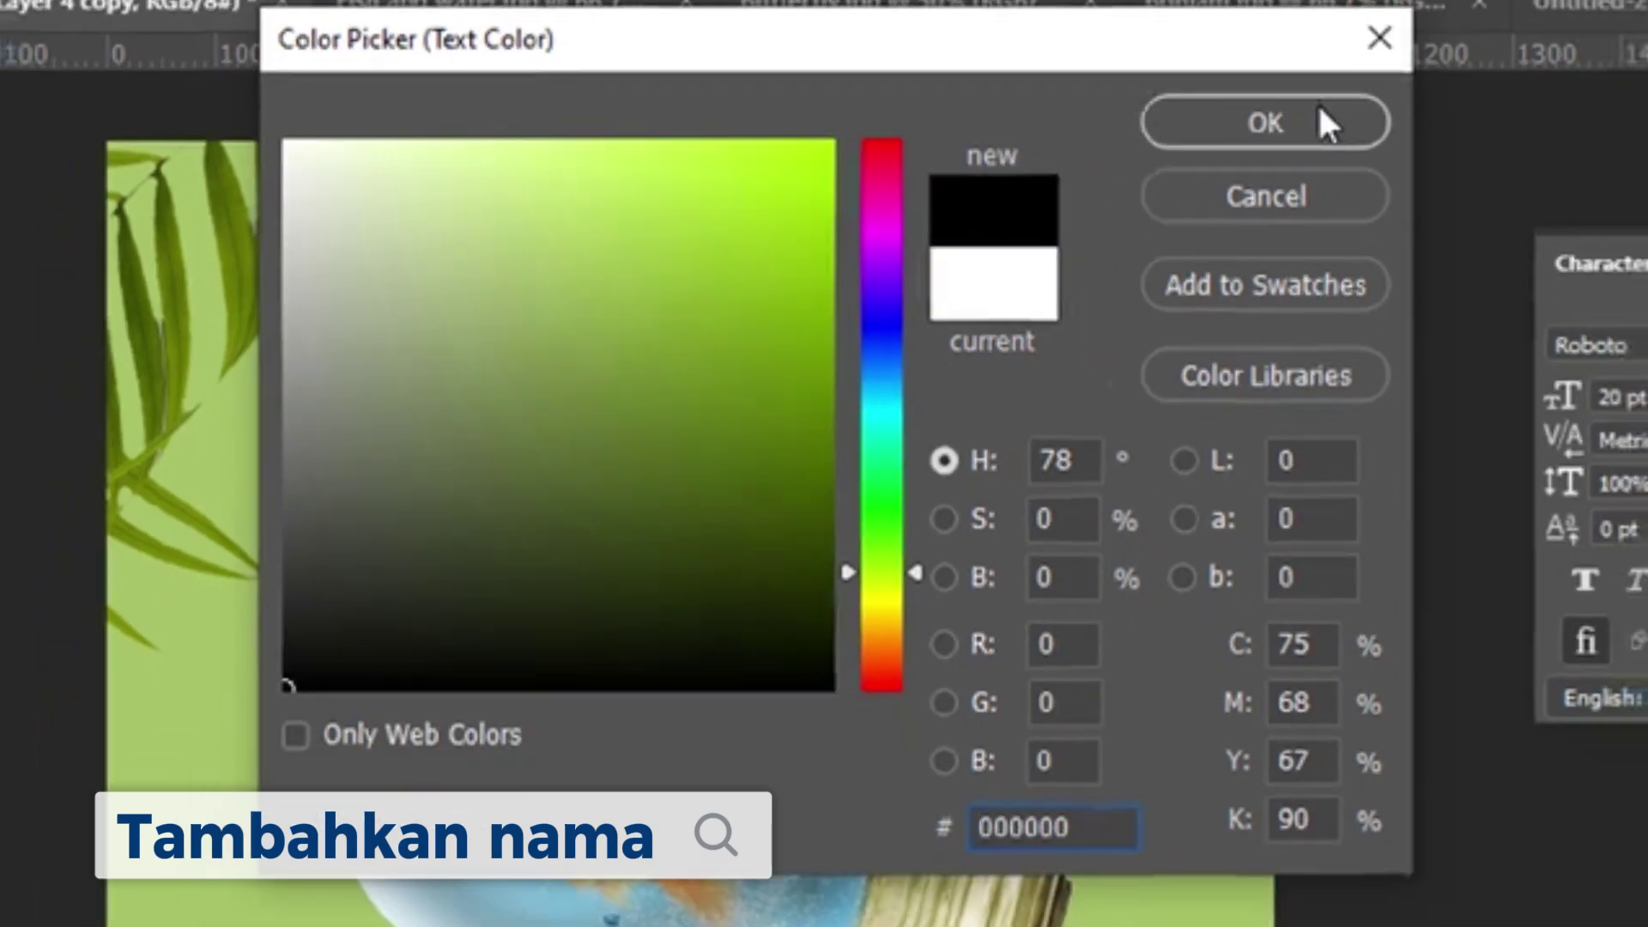
left_click(1317, 147)
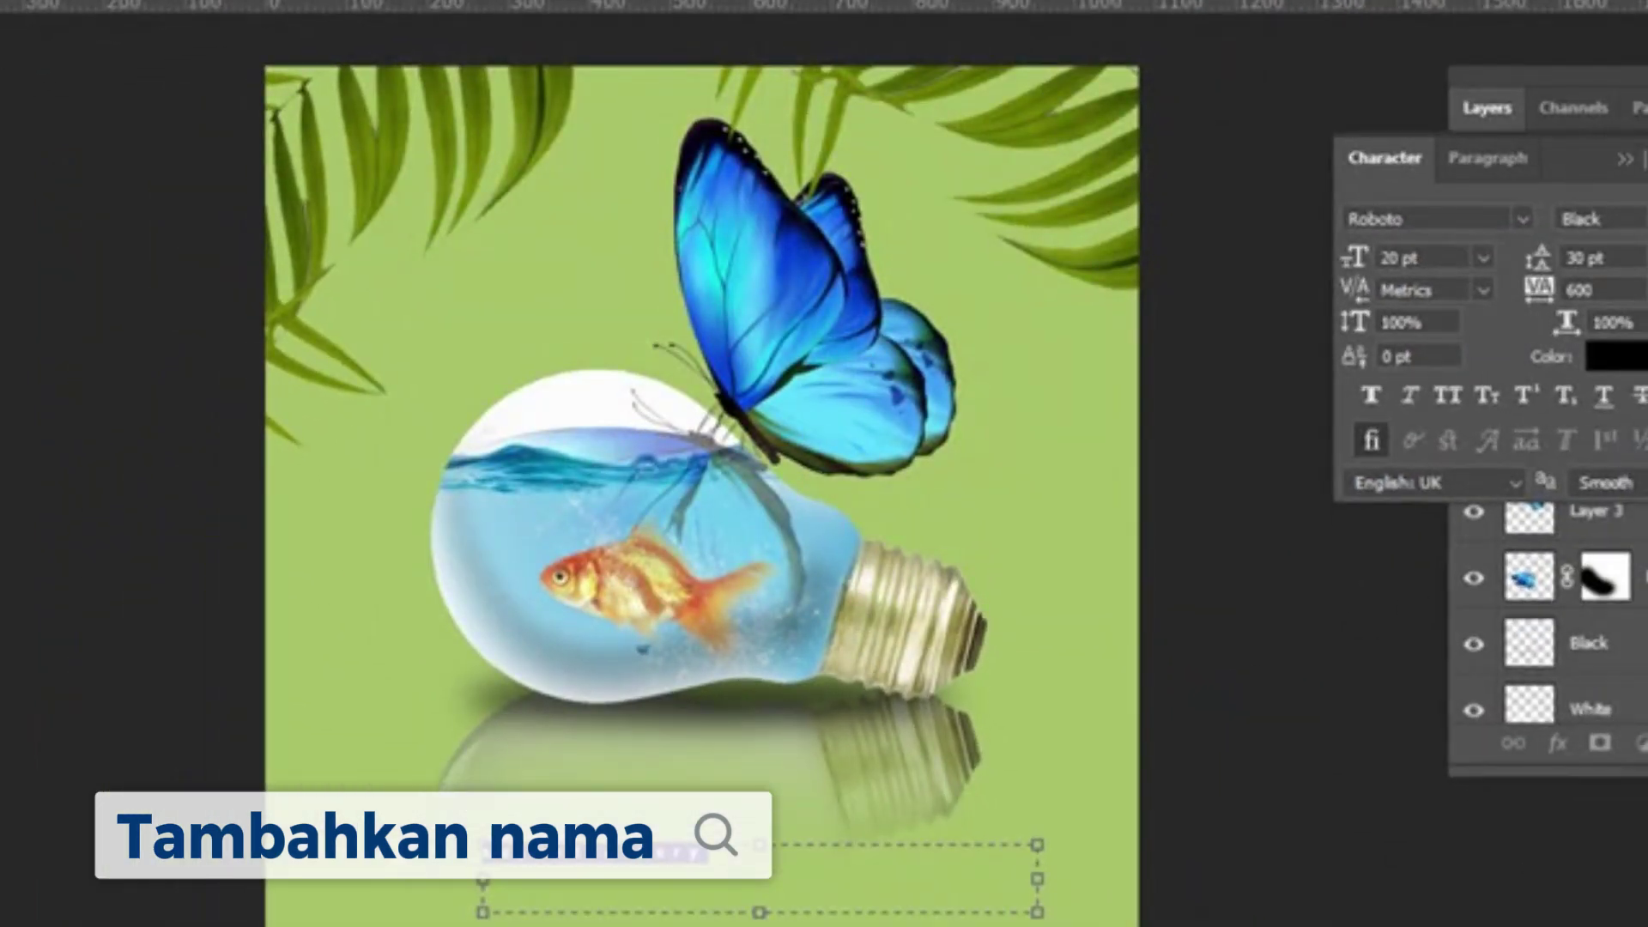
key("ctrl+Return")
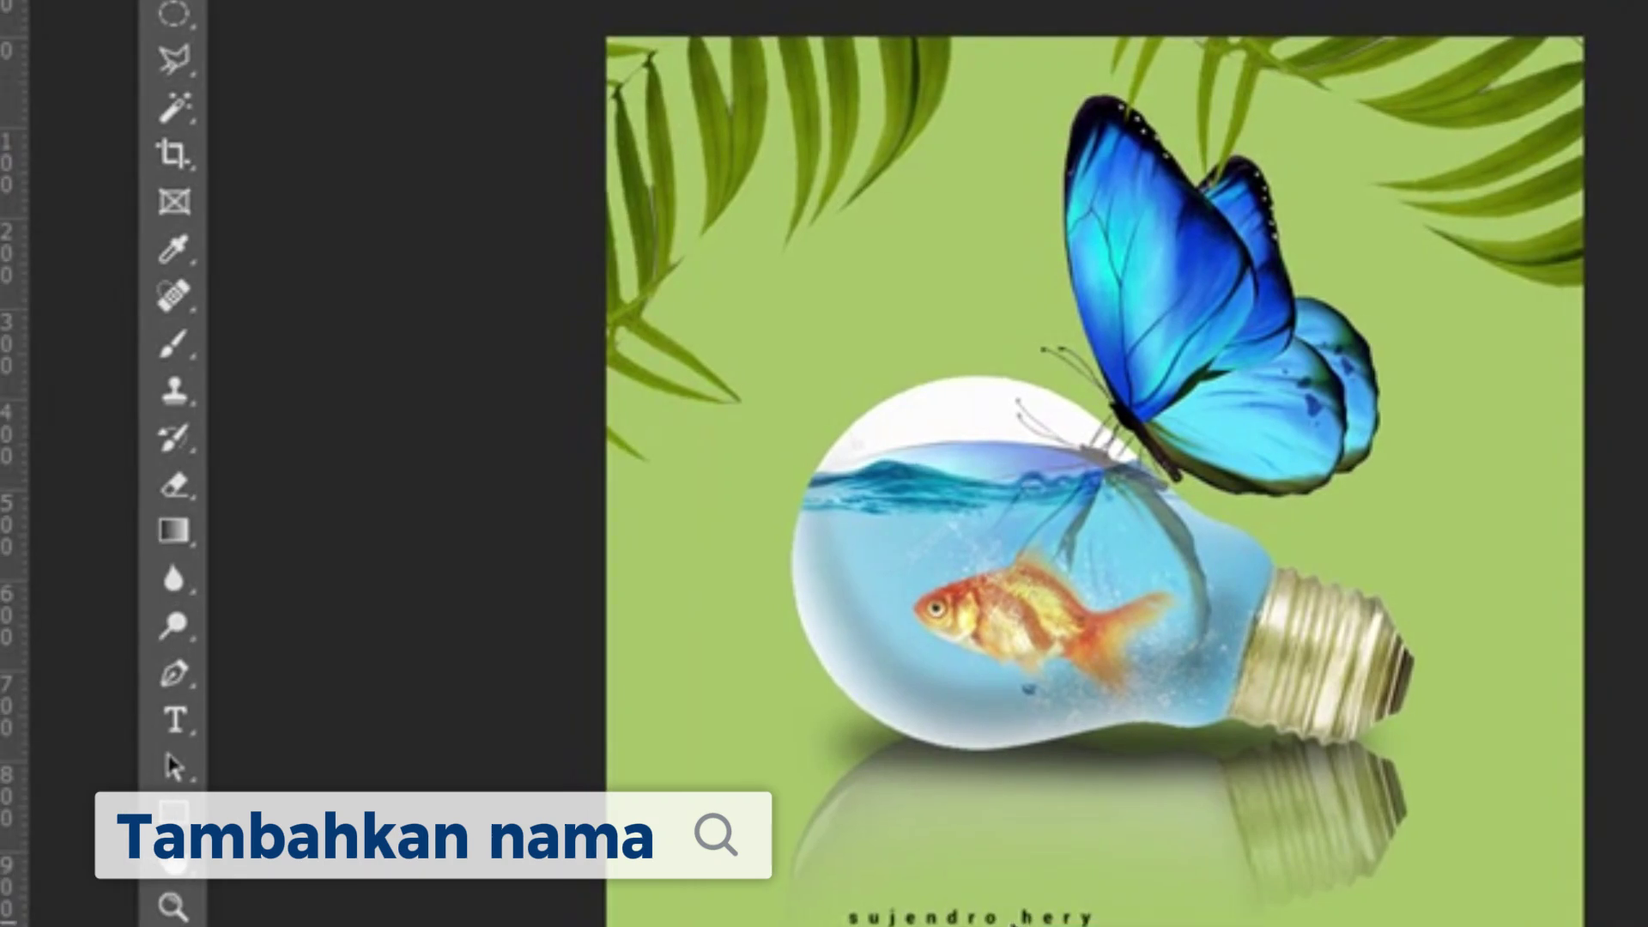
Move the name text to the horizontal middle of the canvas, just below the bulb's reflection
left_click_drag(1026, 918, 1147, 921)
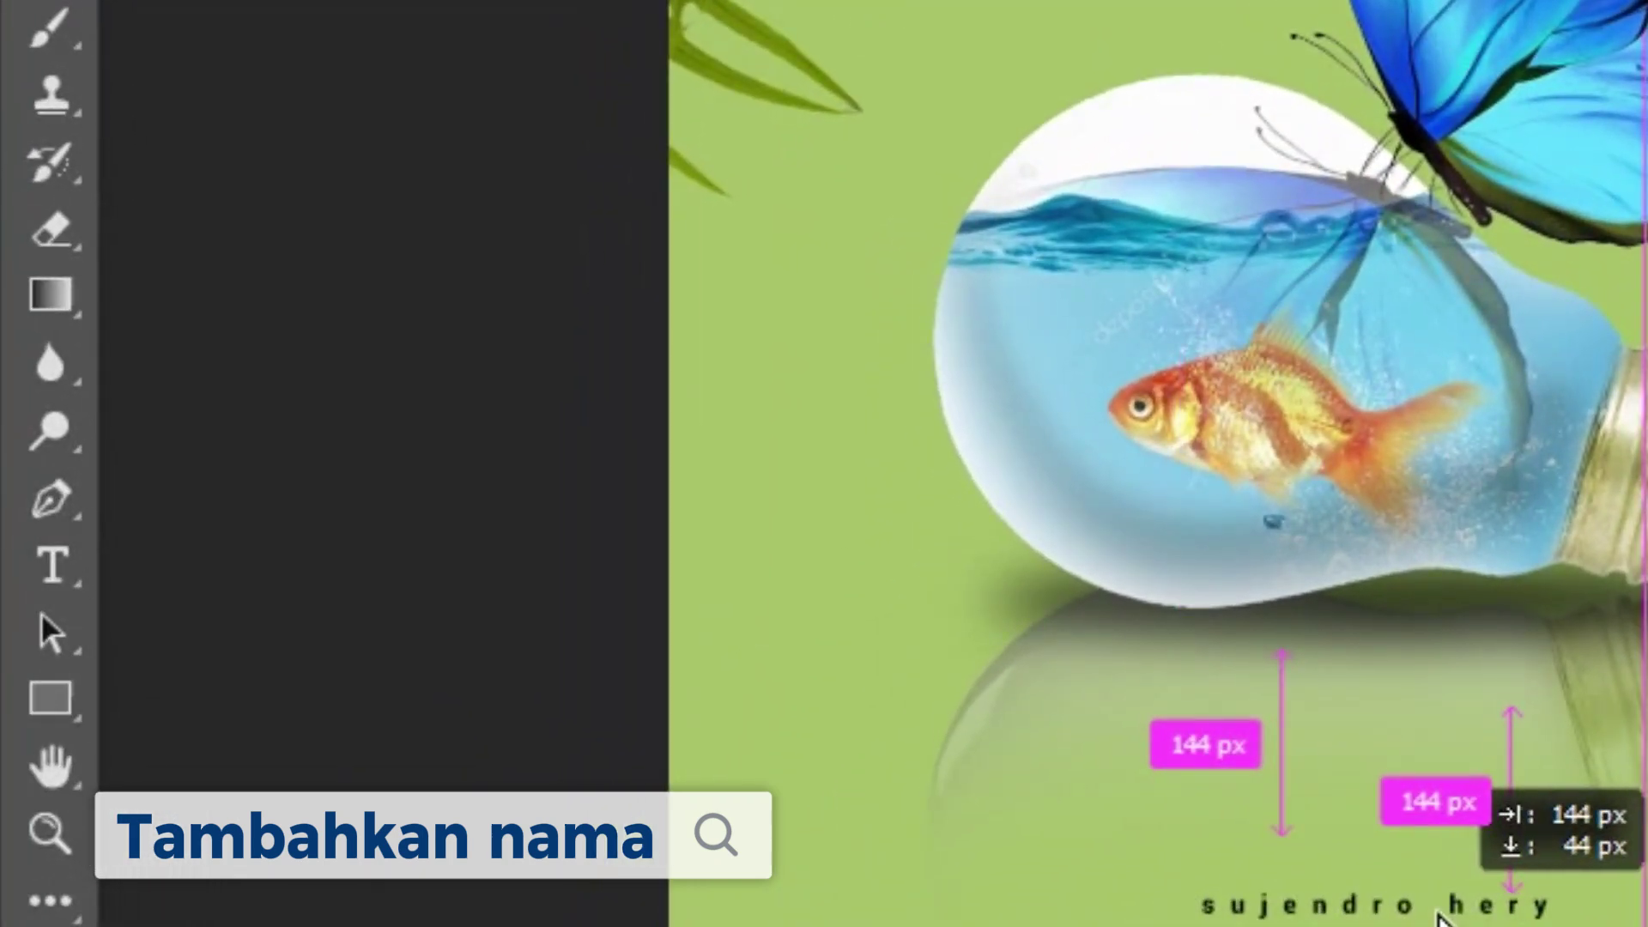
left_click_drag(1438, 914, 1407, 926)
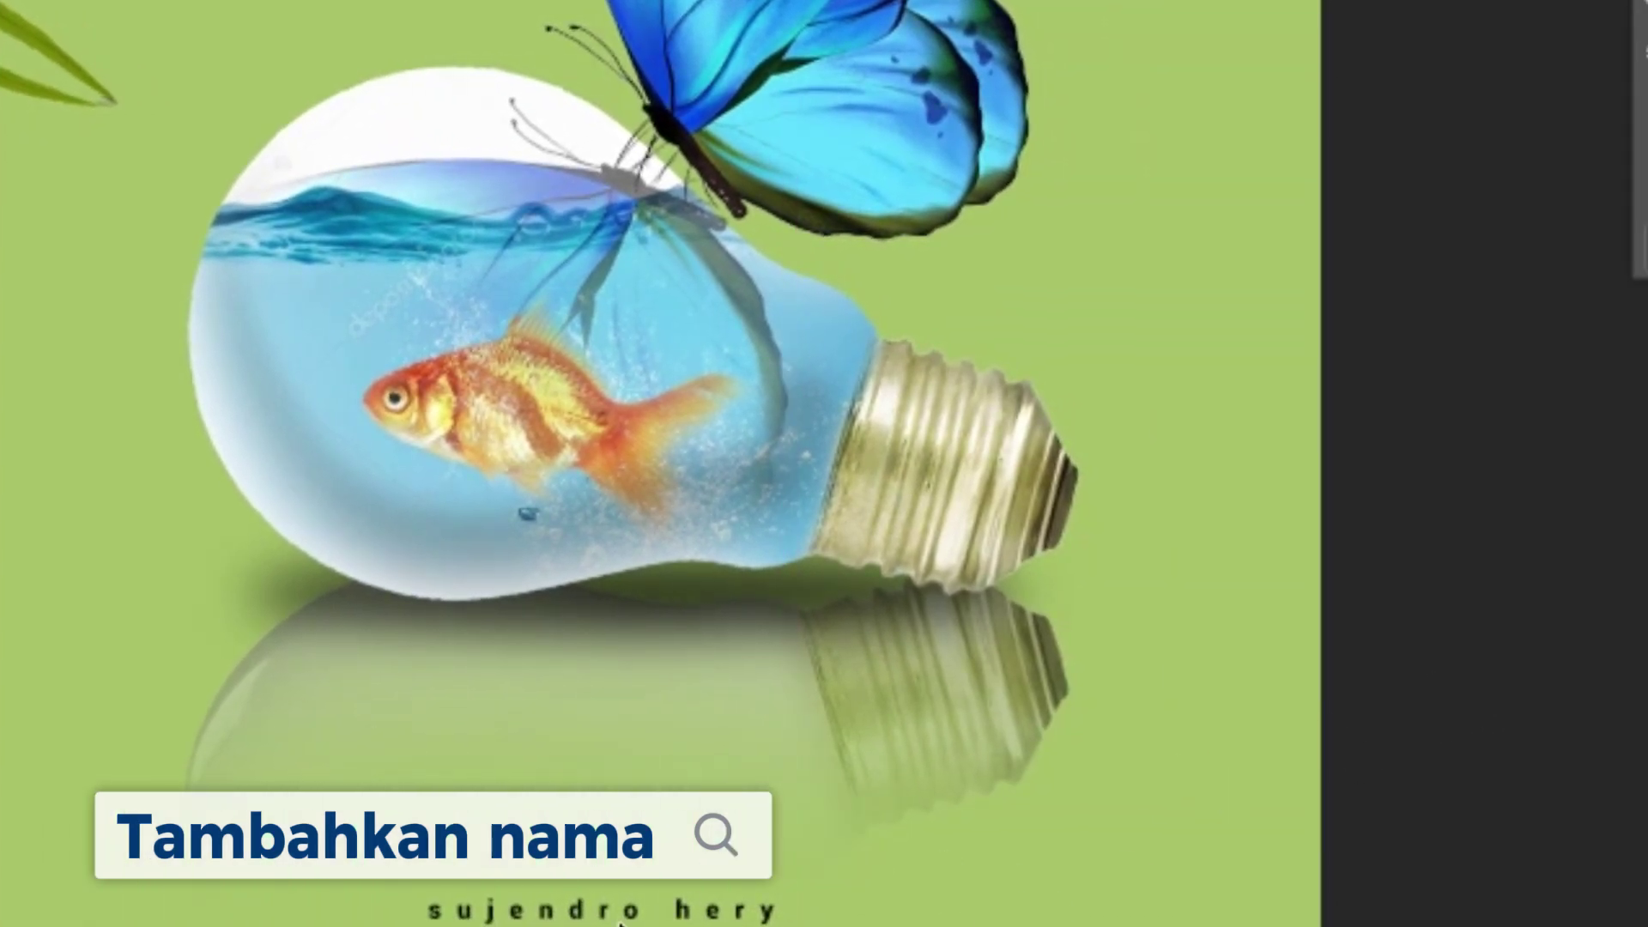
left_click_drag(618, 917, 618, 903)
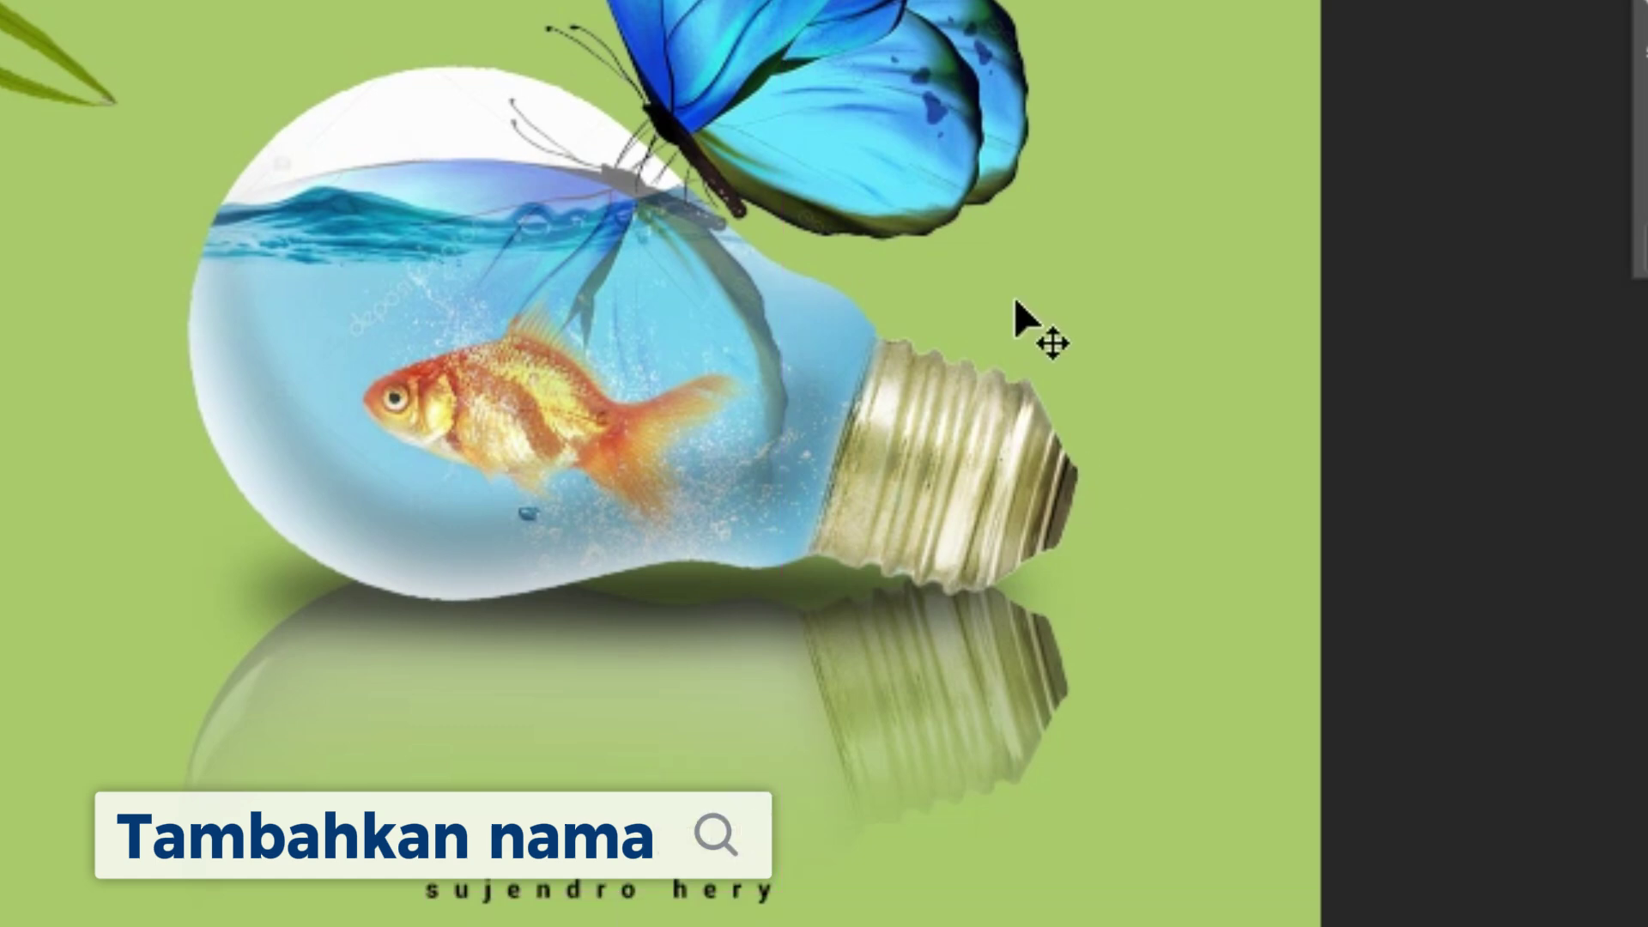
Save the layered composite as a Photoshop PSD file named "Lamp and Animal" in the WORKSHOP CROPPING LAMP folder, with Maximize Compatibility on
key("ctrl+minus")
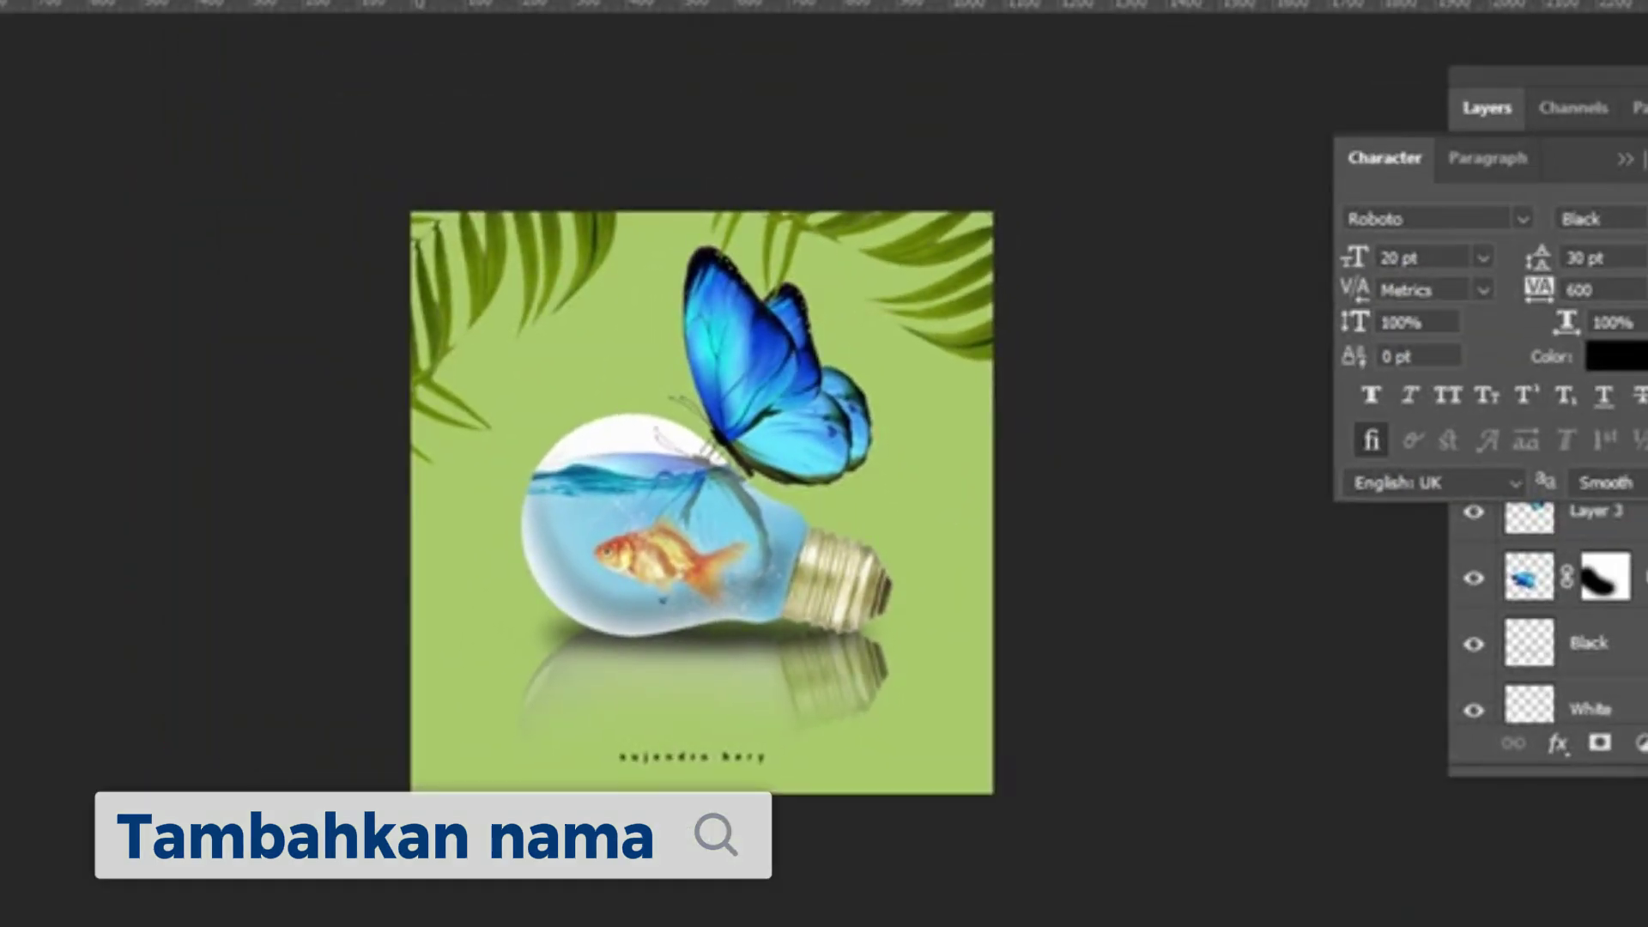
key("alt+f")
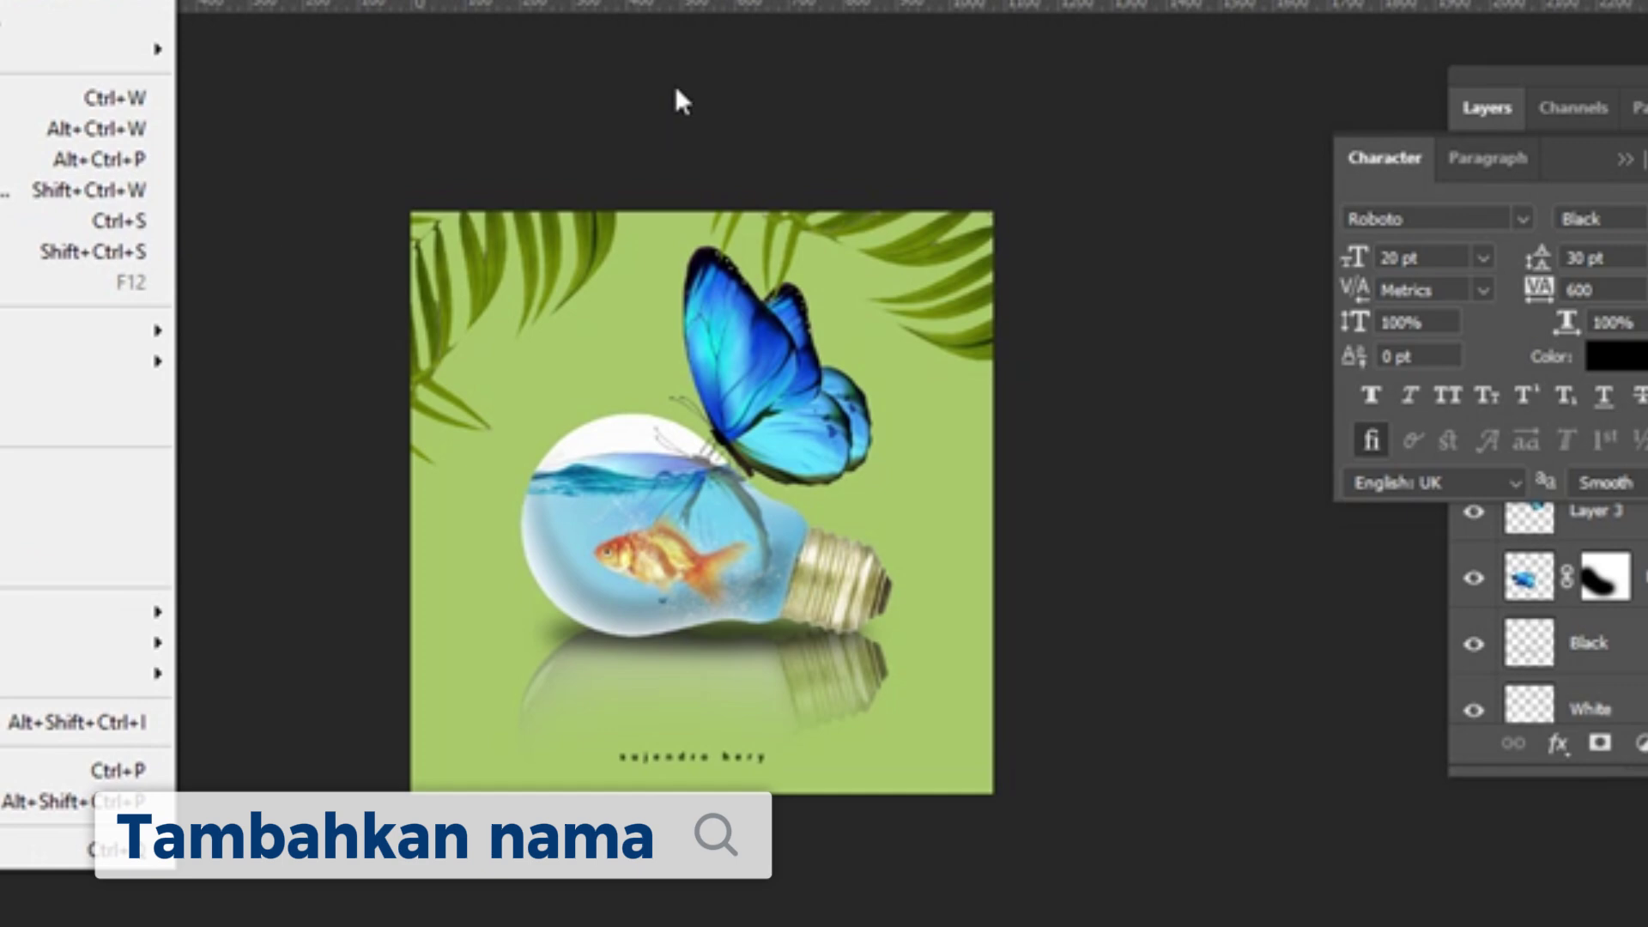
left_click(94, 251)
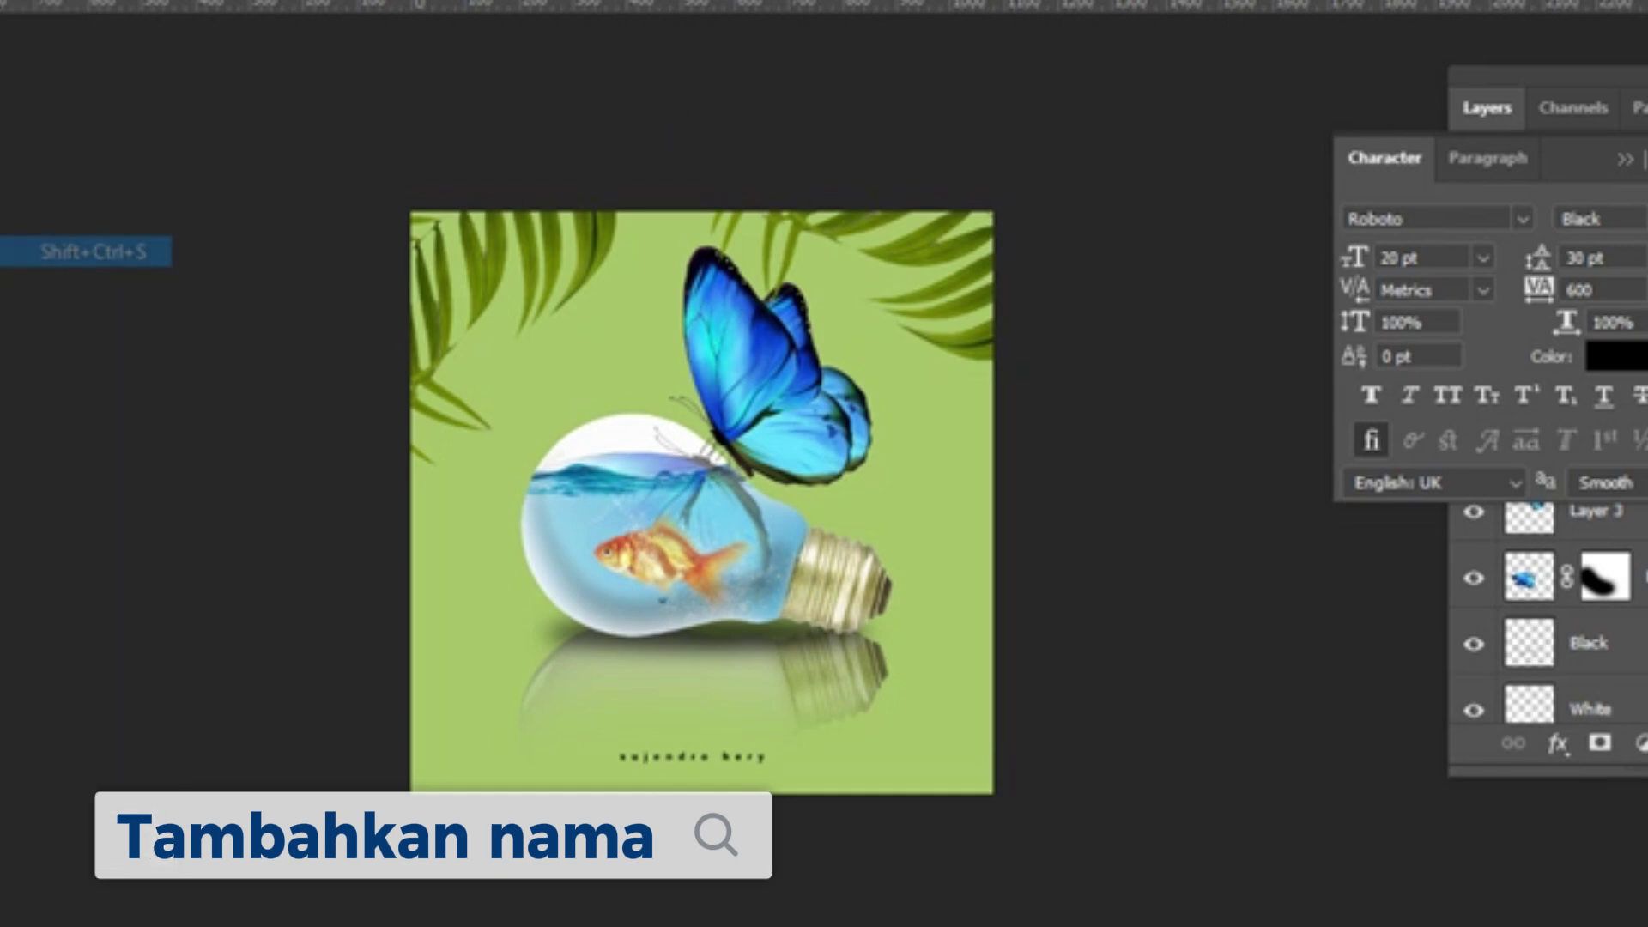
left_click(1104, 739)
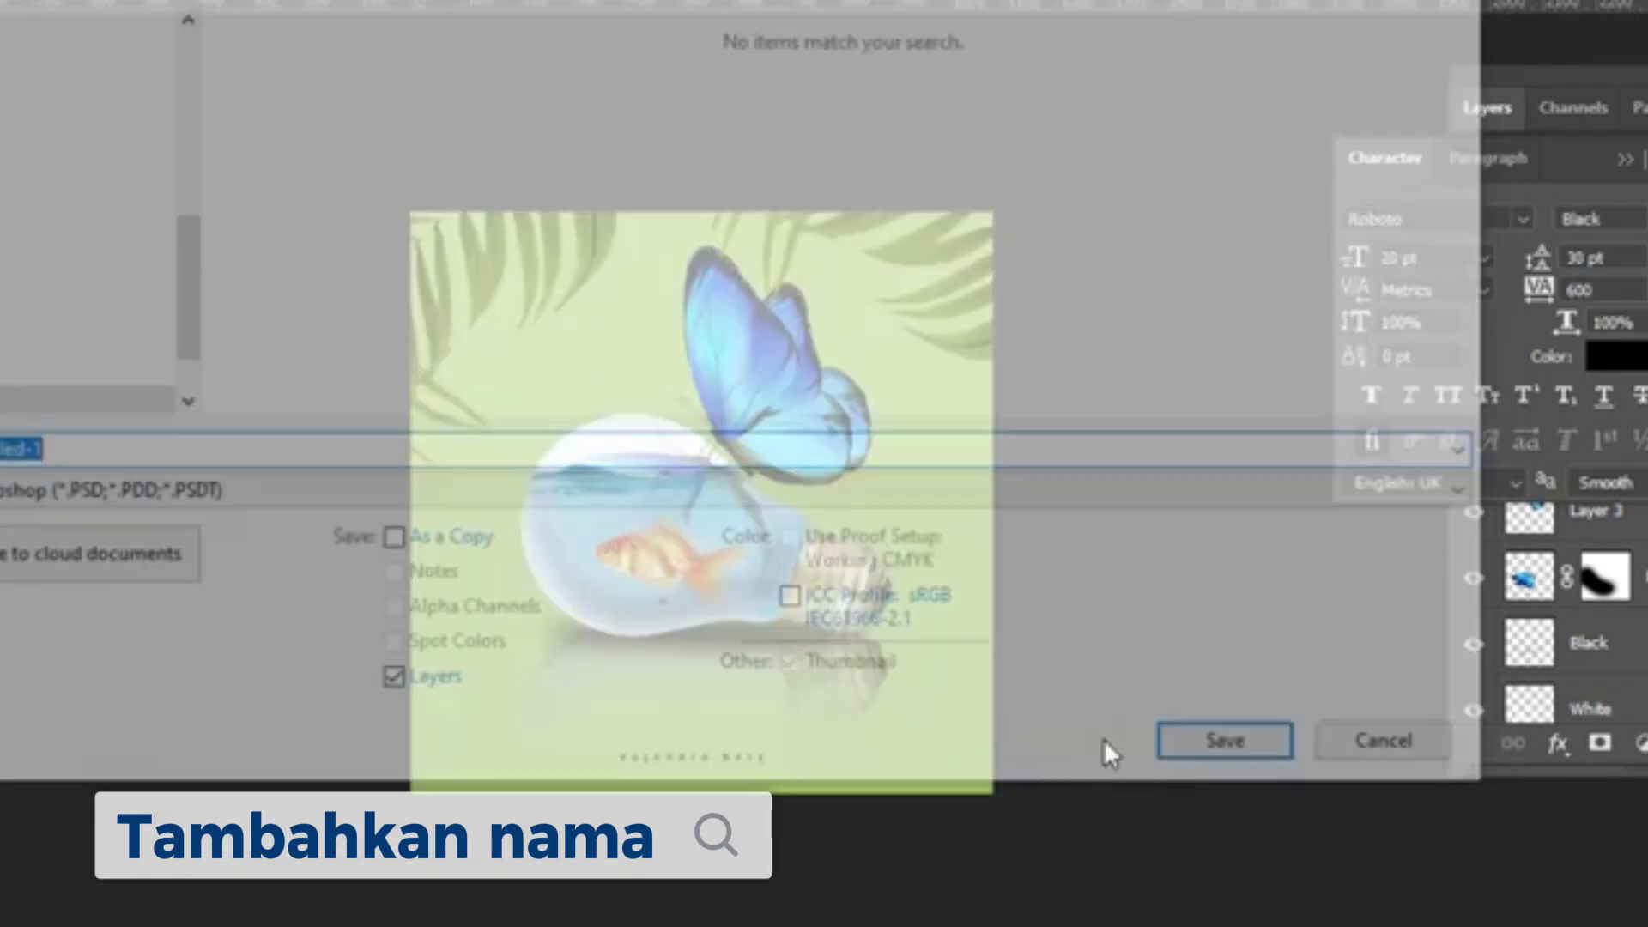
left_click_drag(177, 313, 191, 162)
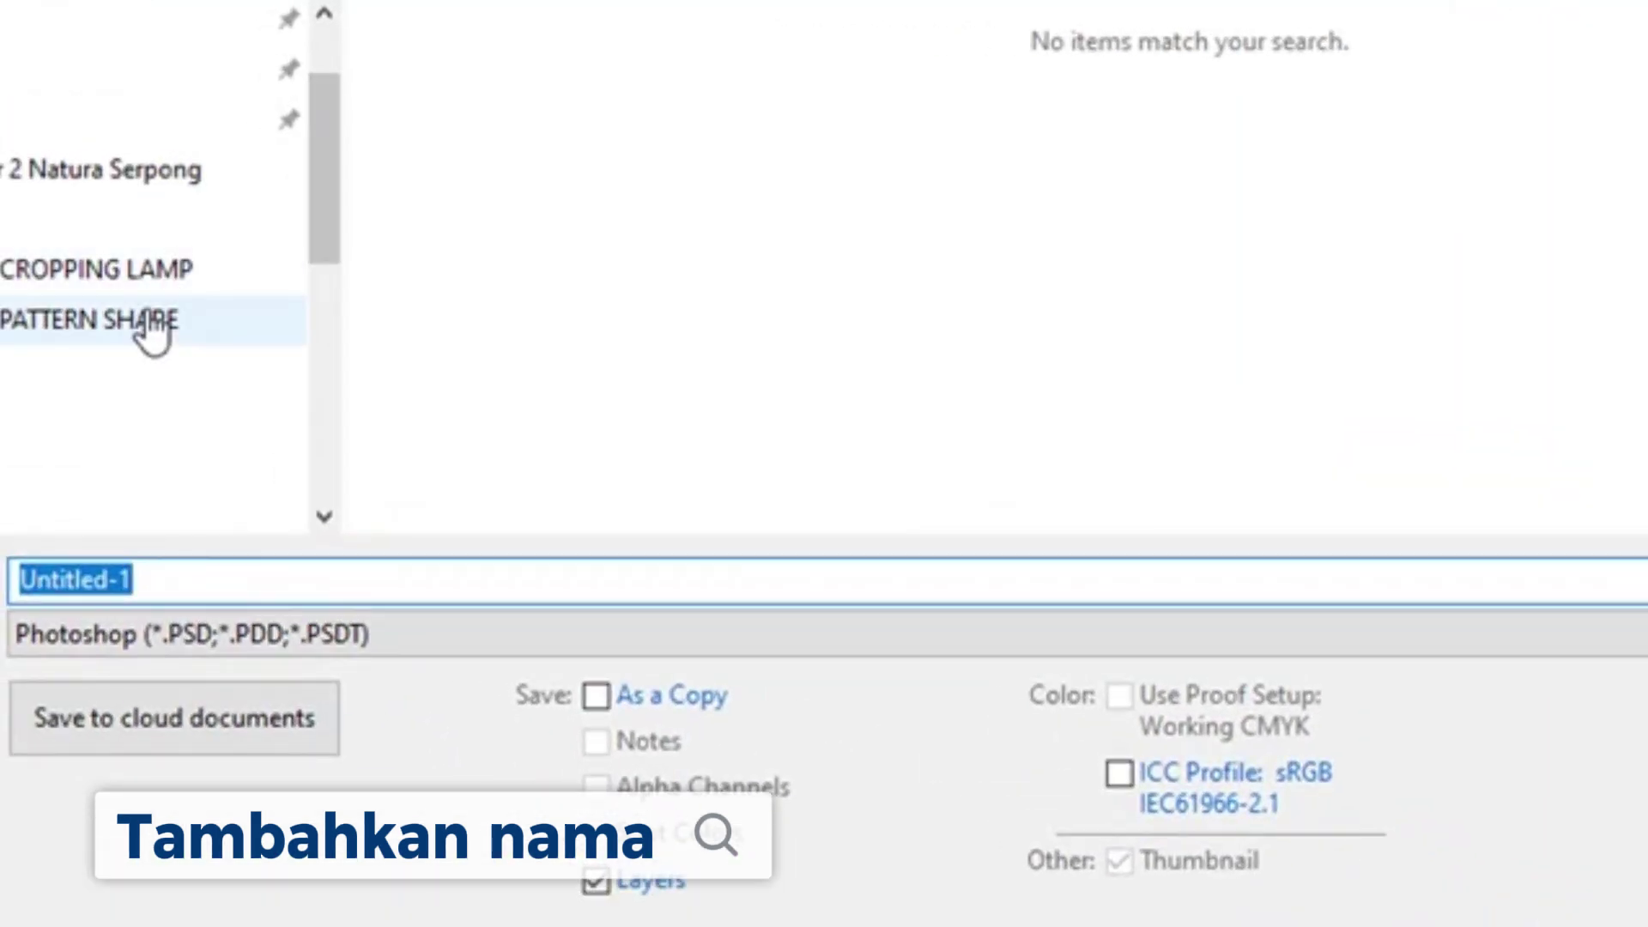
left_click(158, 283)
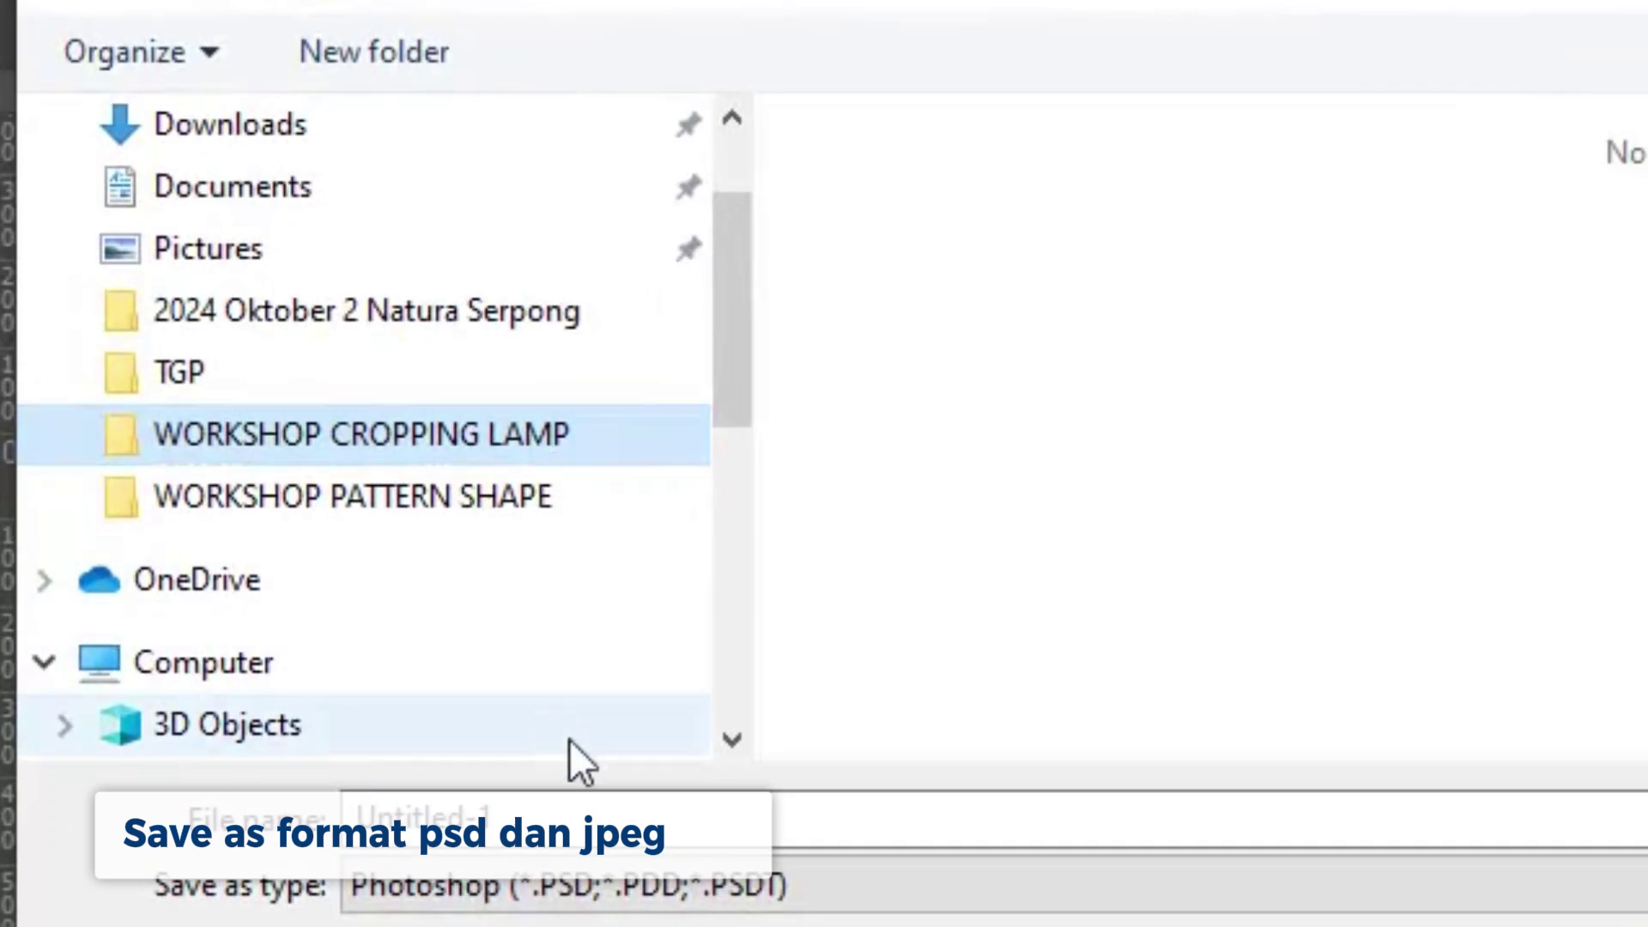
left_click(374, 682)
type("Lamp and")
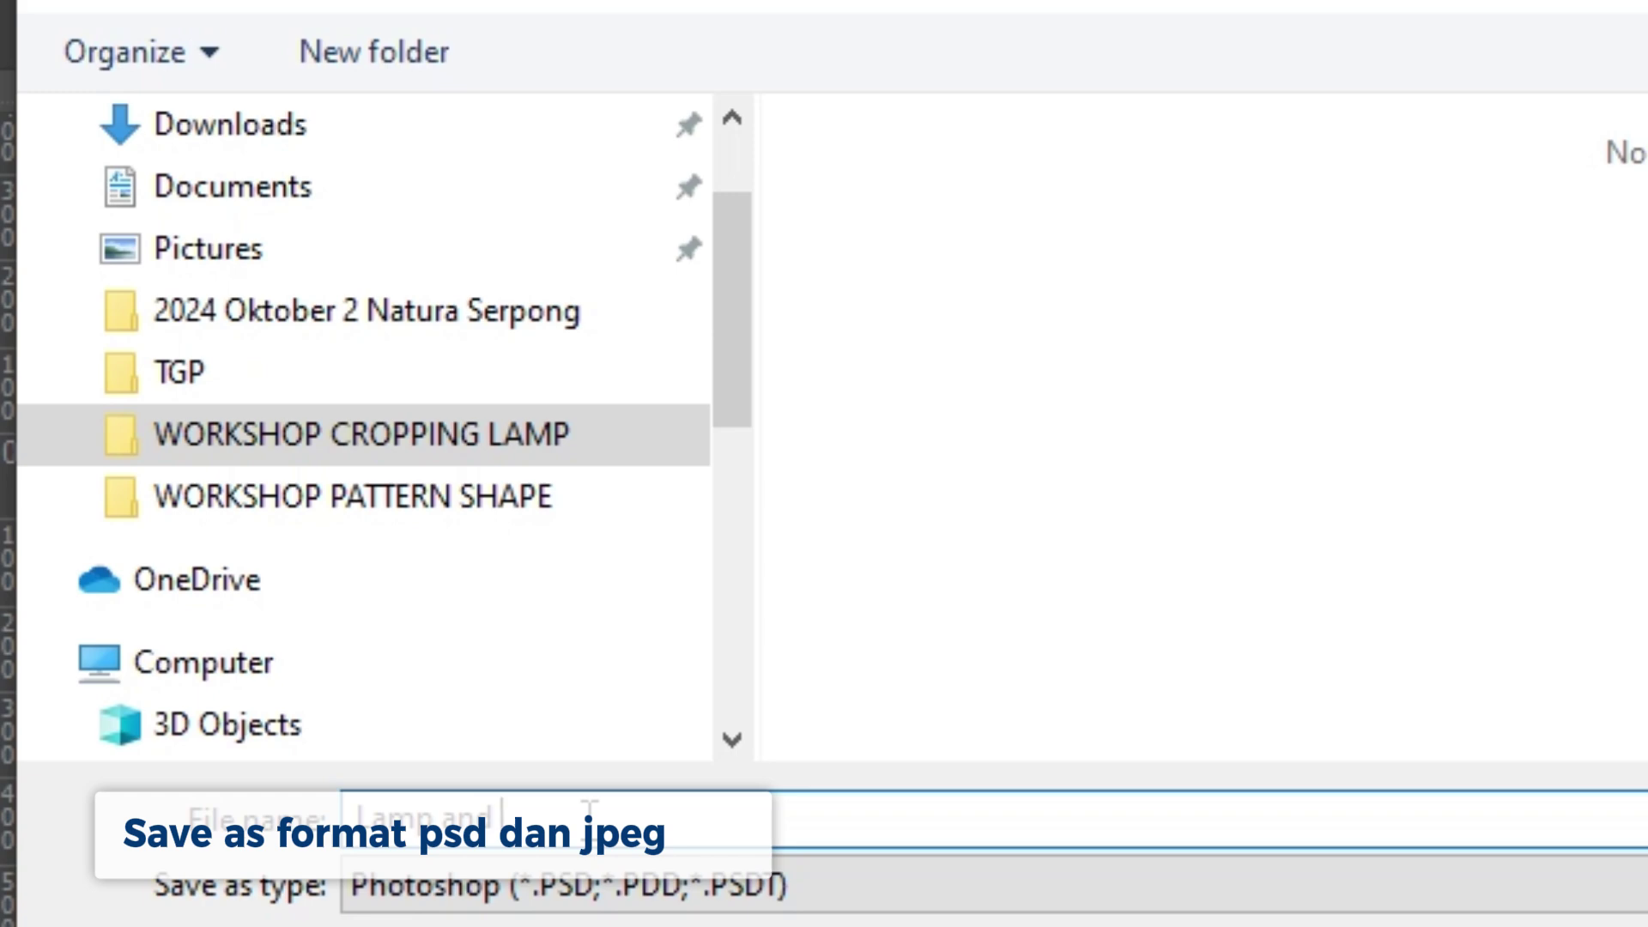
type(" Animal")
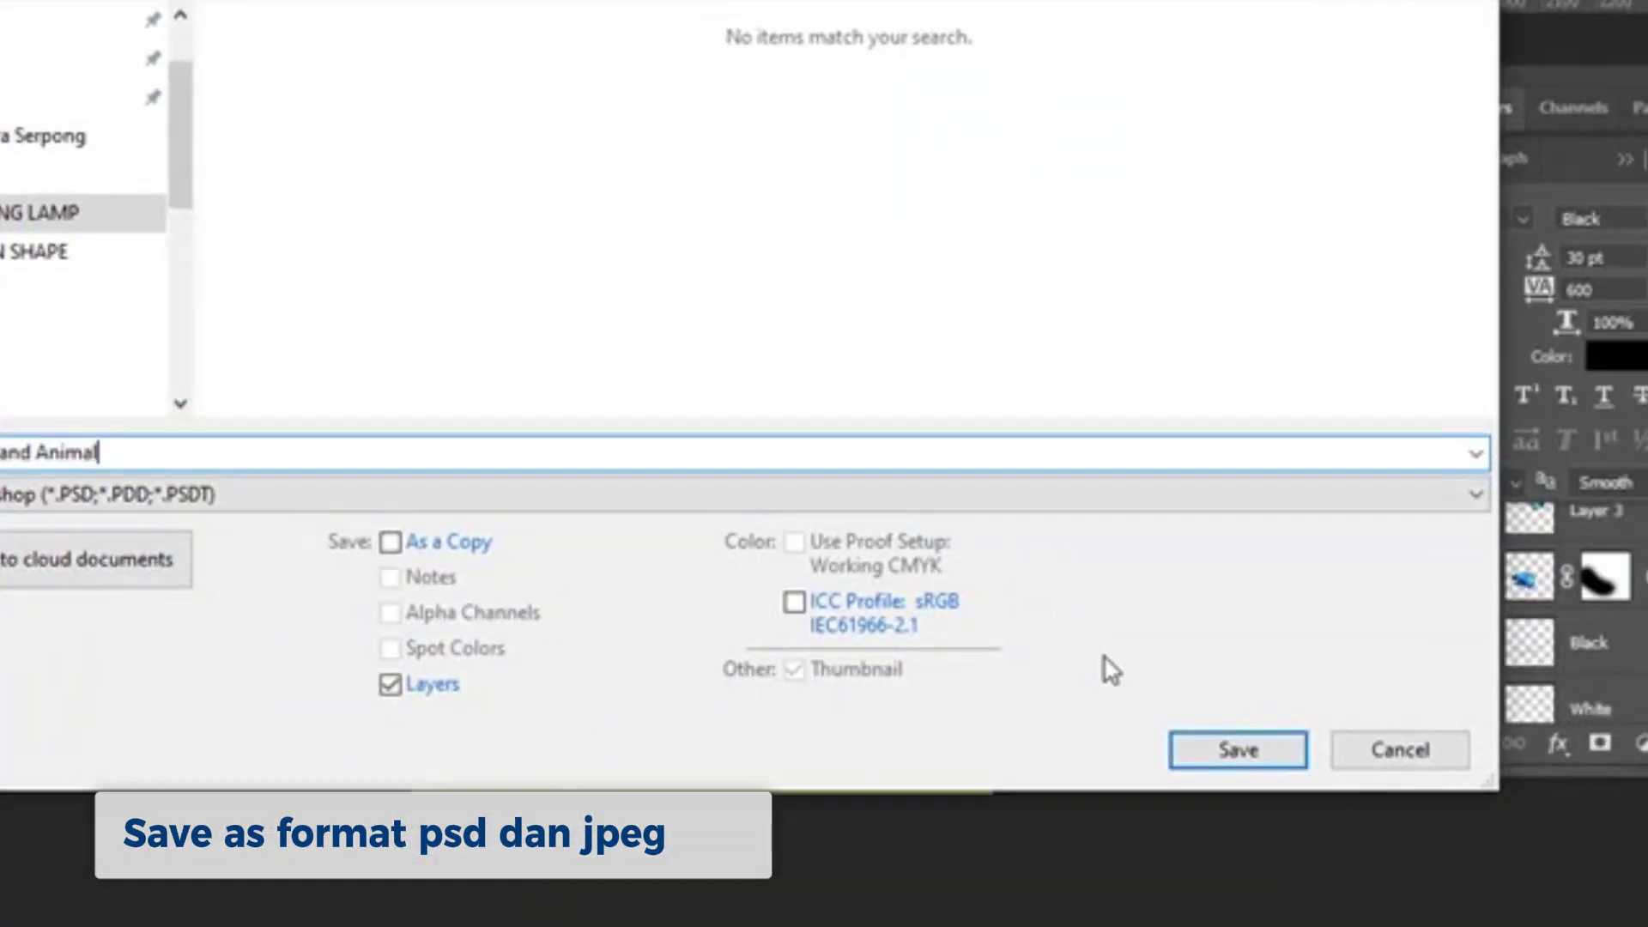
left_click(1249, 759)
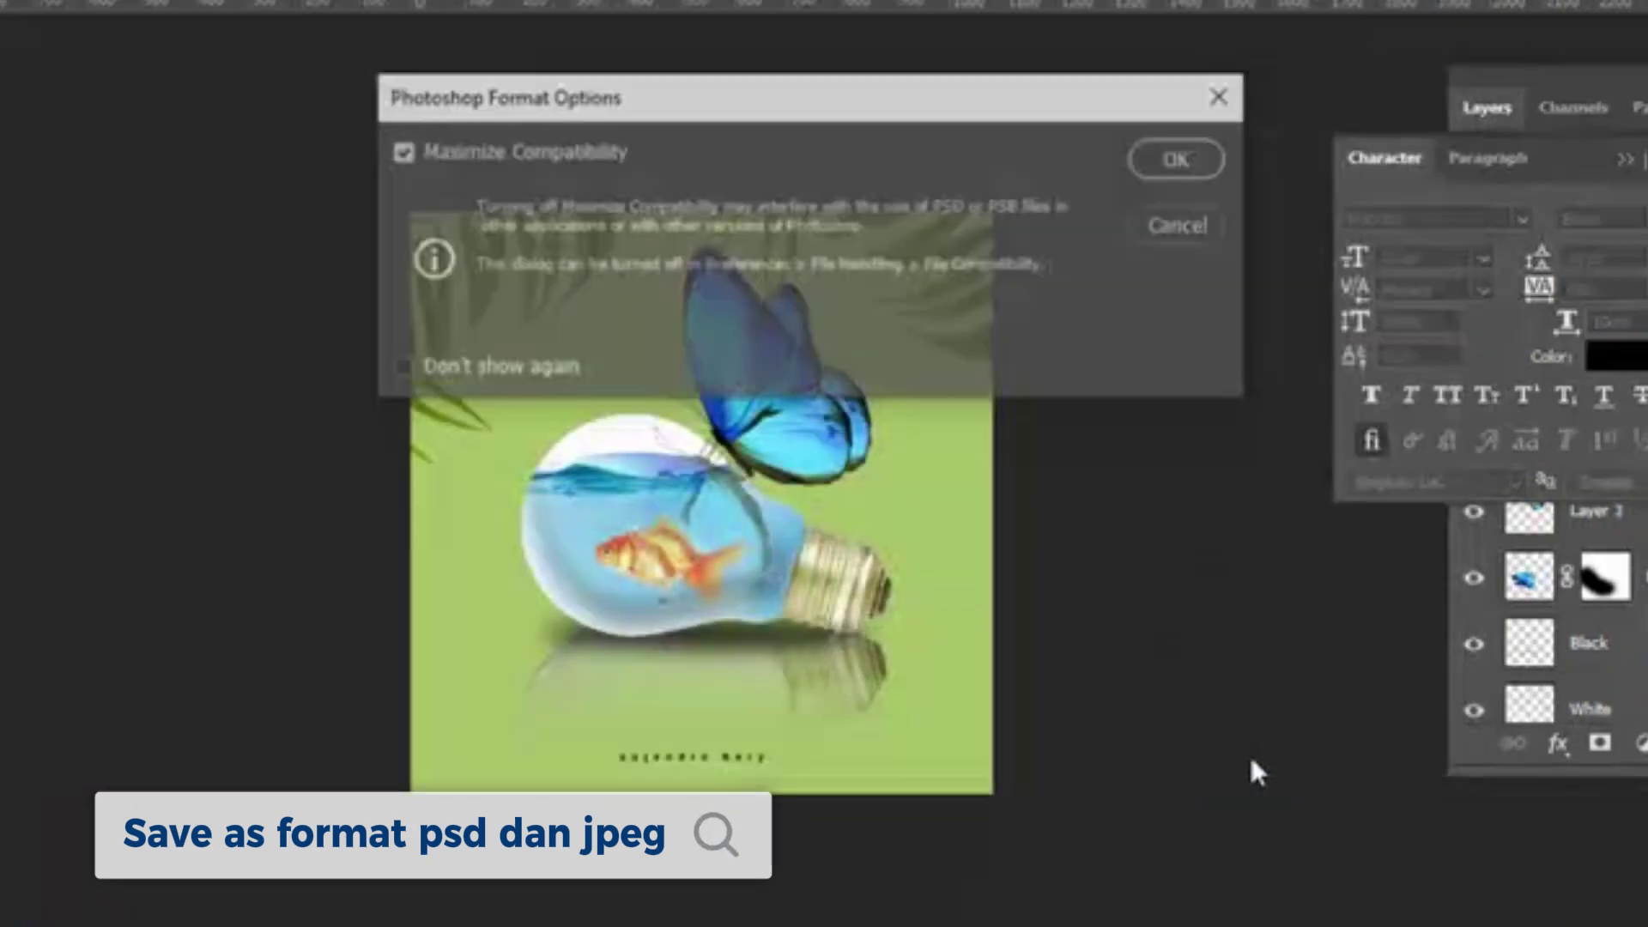
left_click(1214, 162)
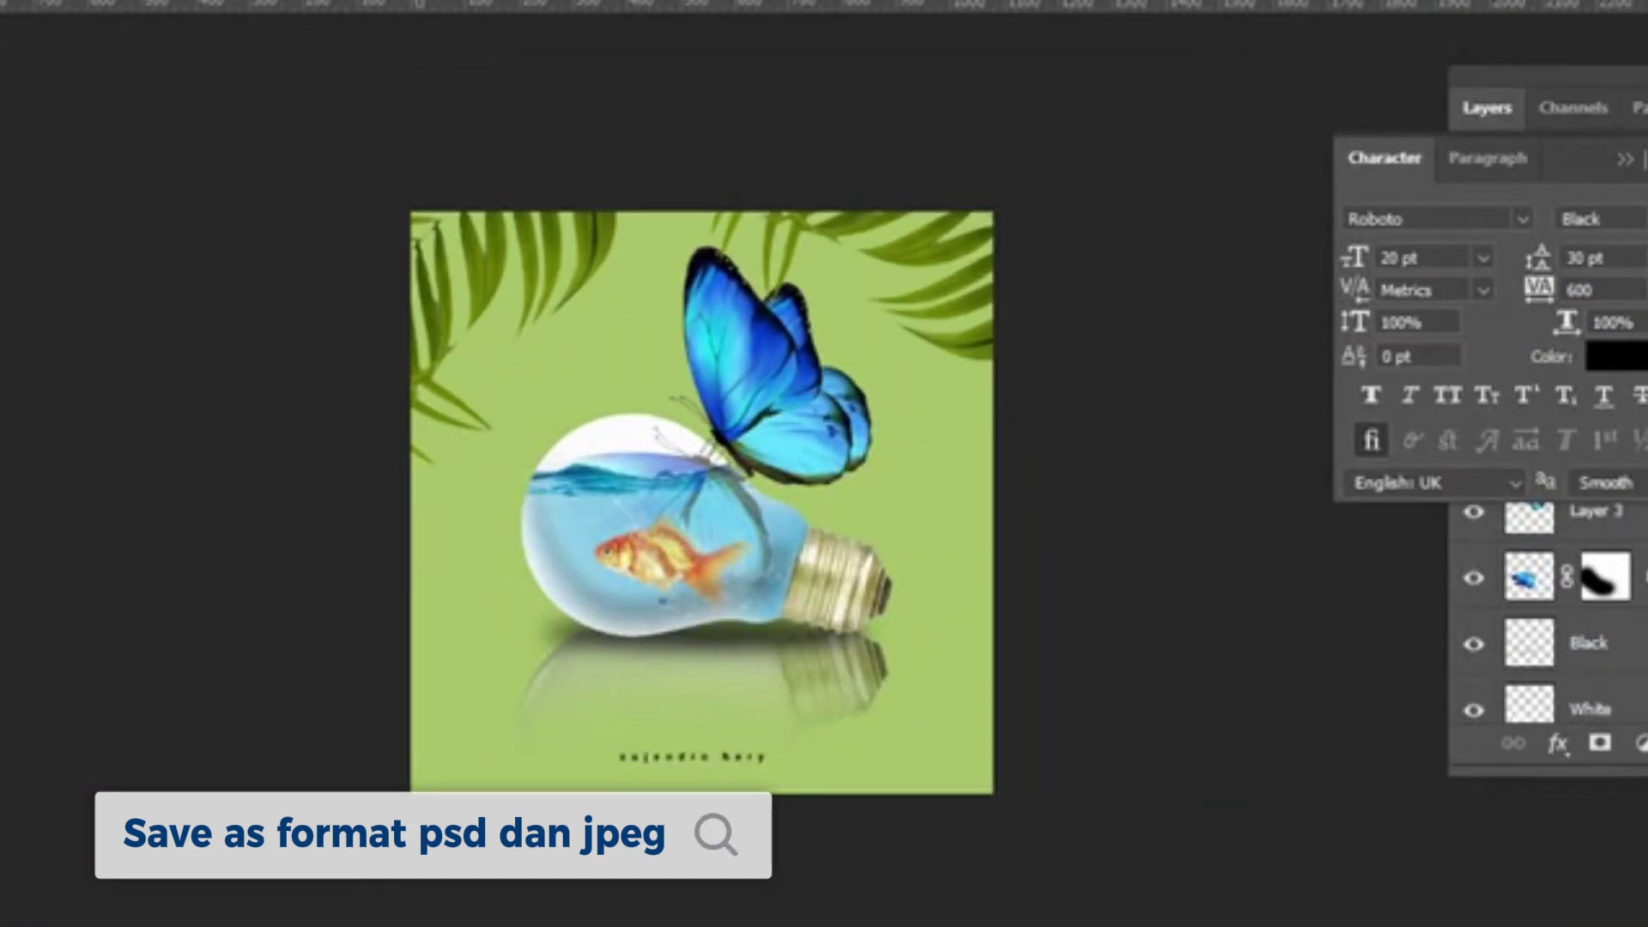
Save a JPEG copy of the composite under the same name, "Lamp and Animal", accepting the offered JPEG options
key("alt+f")
key("shift+ctrl+s")
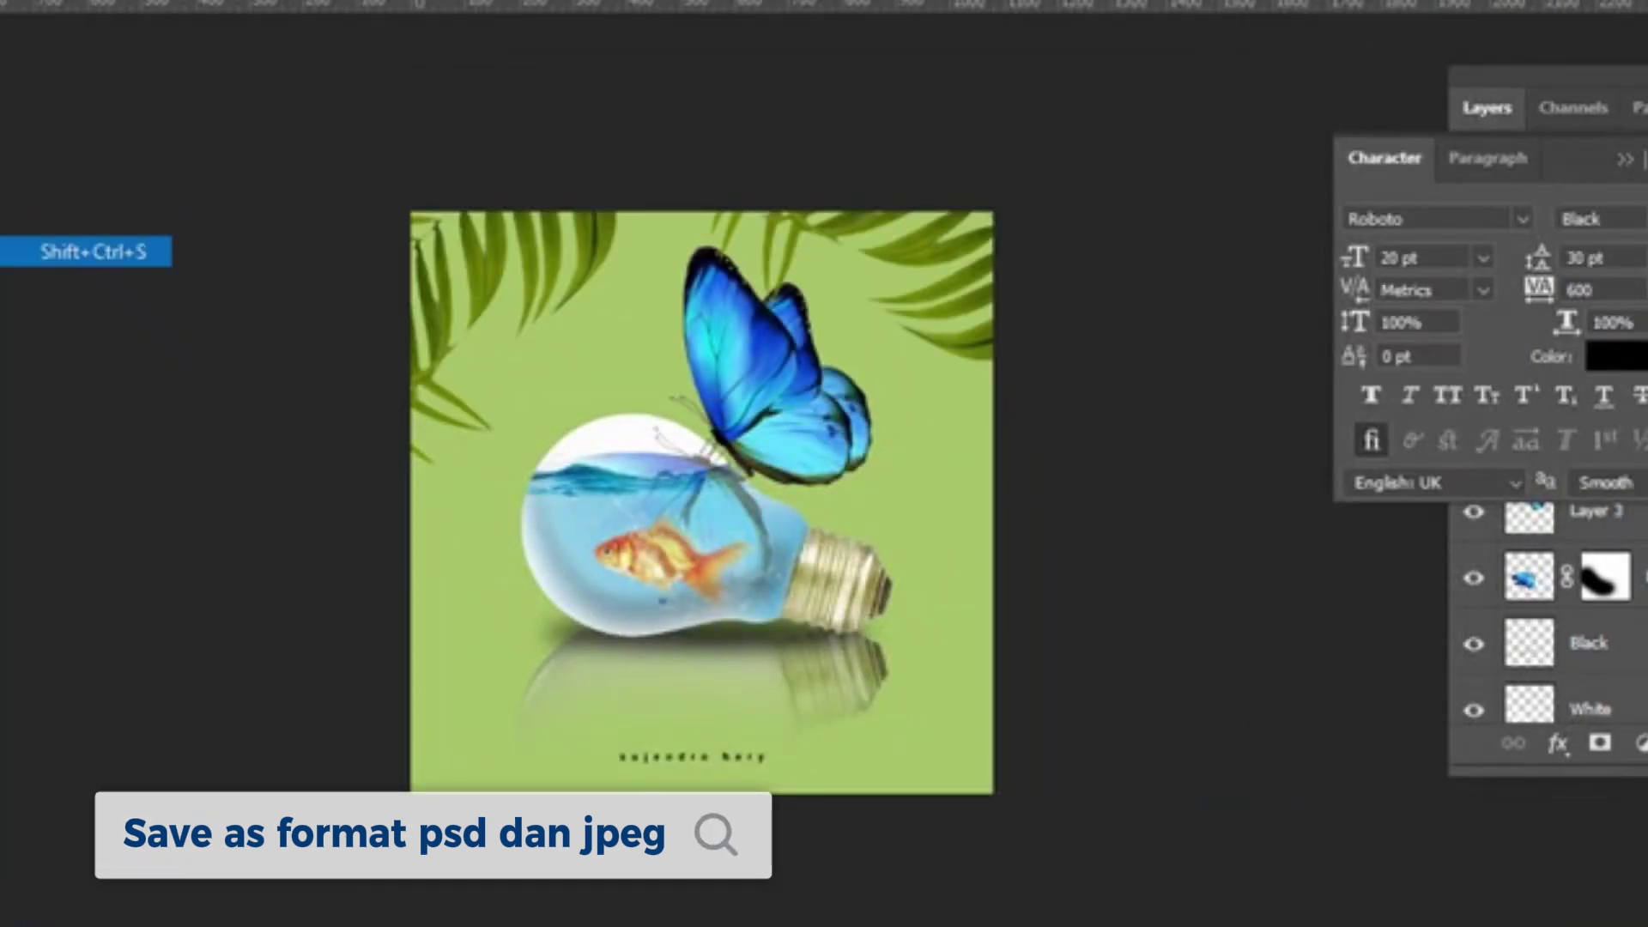
left_click(1123, 728)
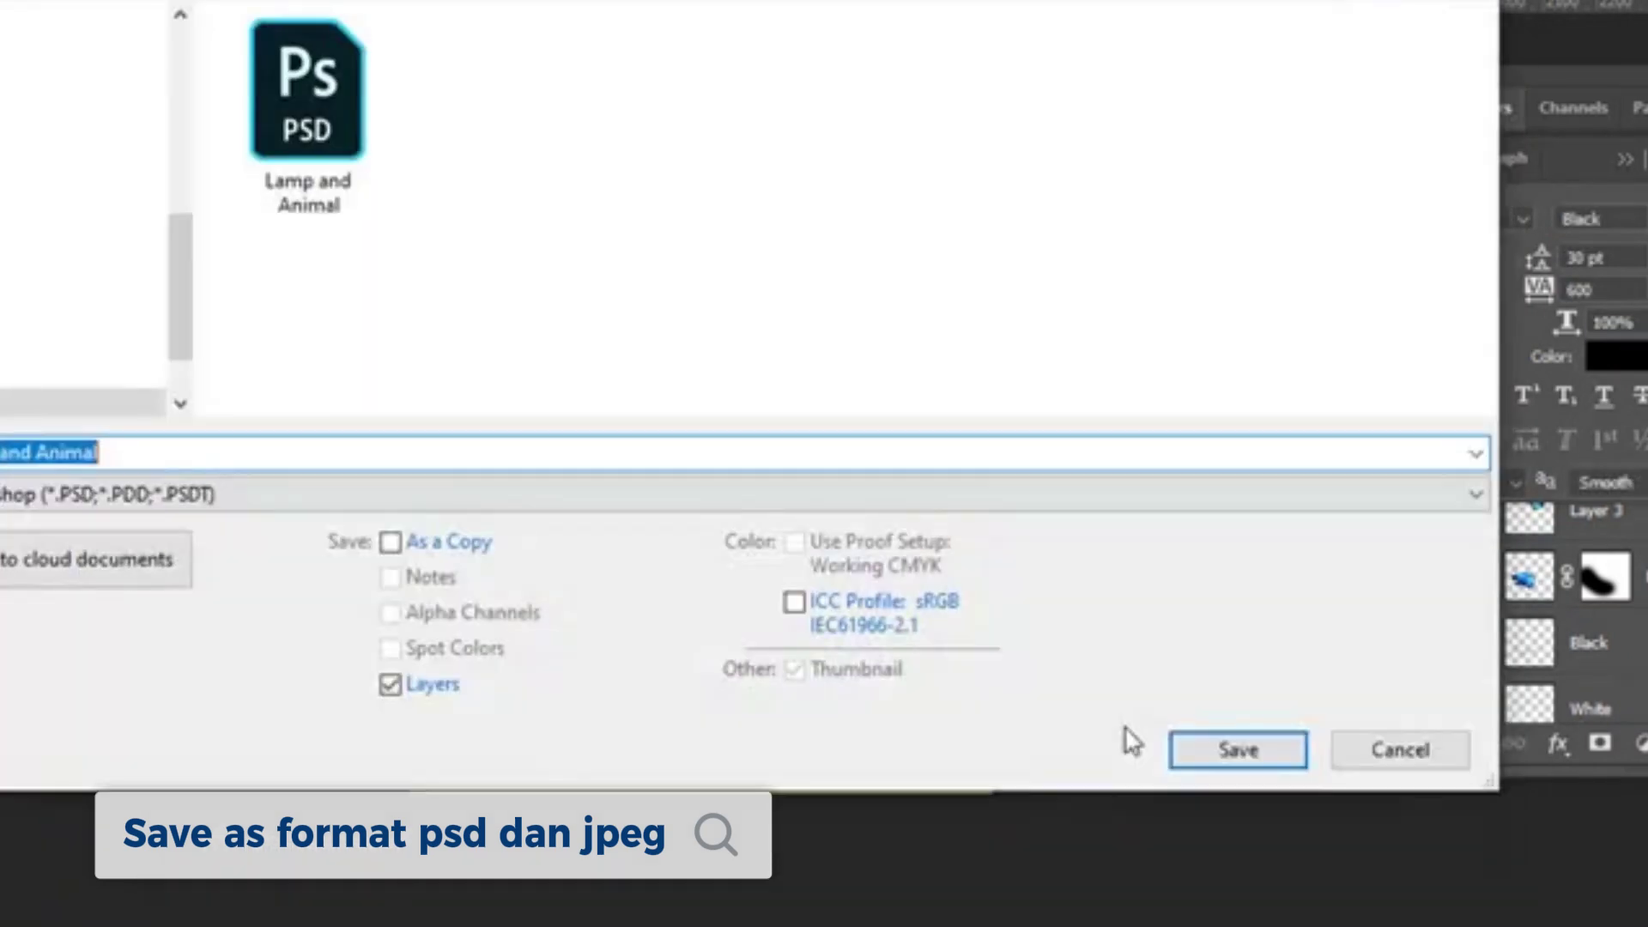
left_click(105, 494)
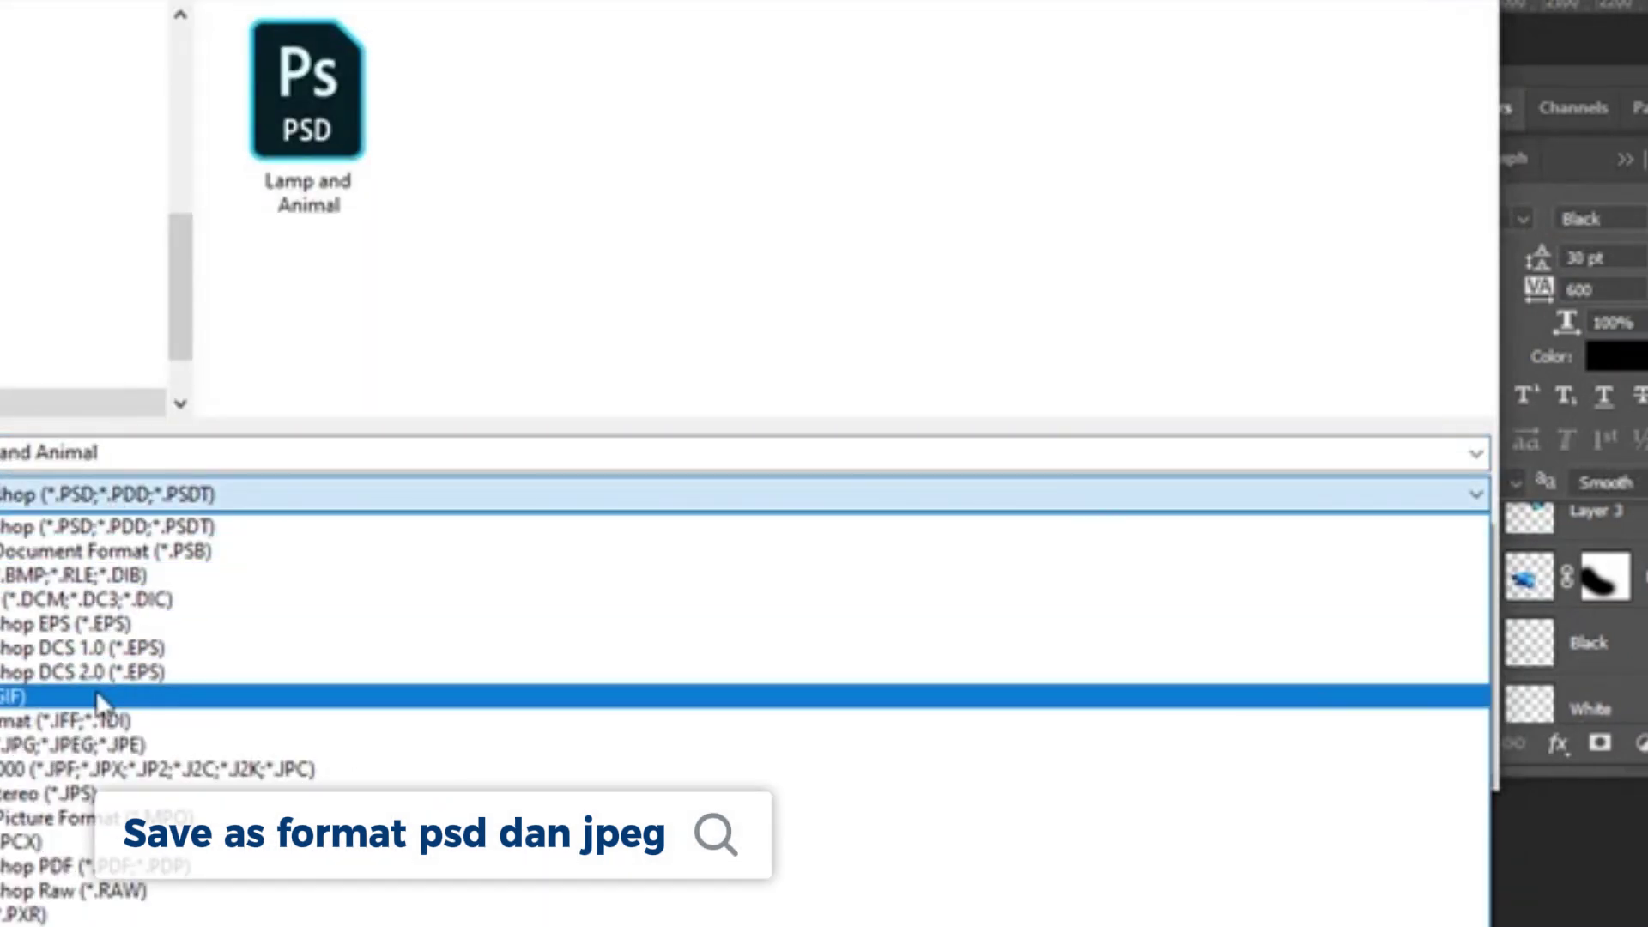
left_click(111, 745)
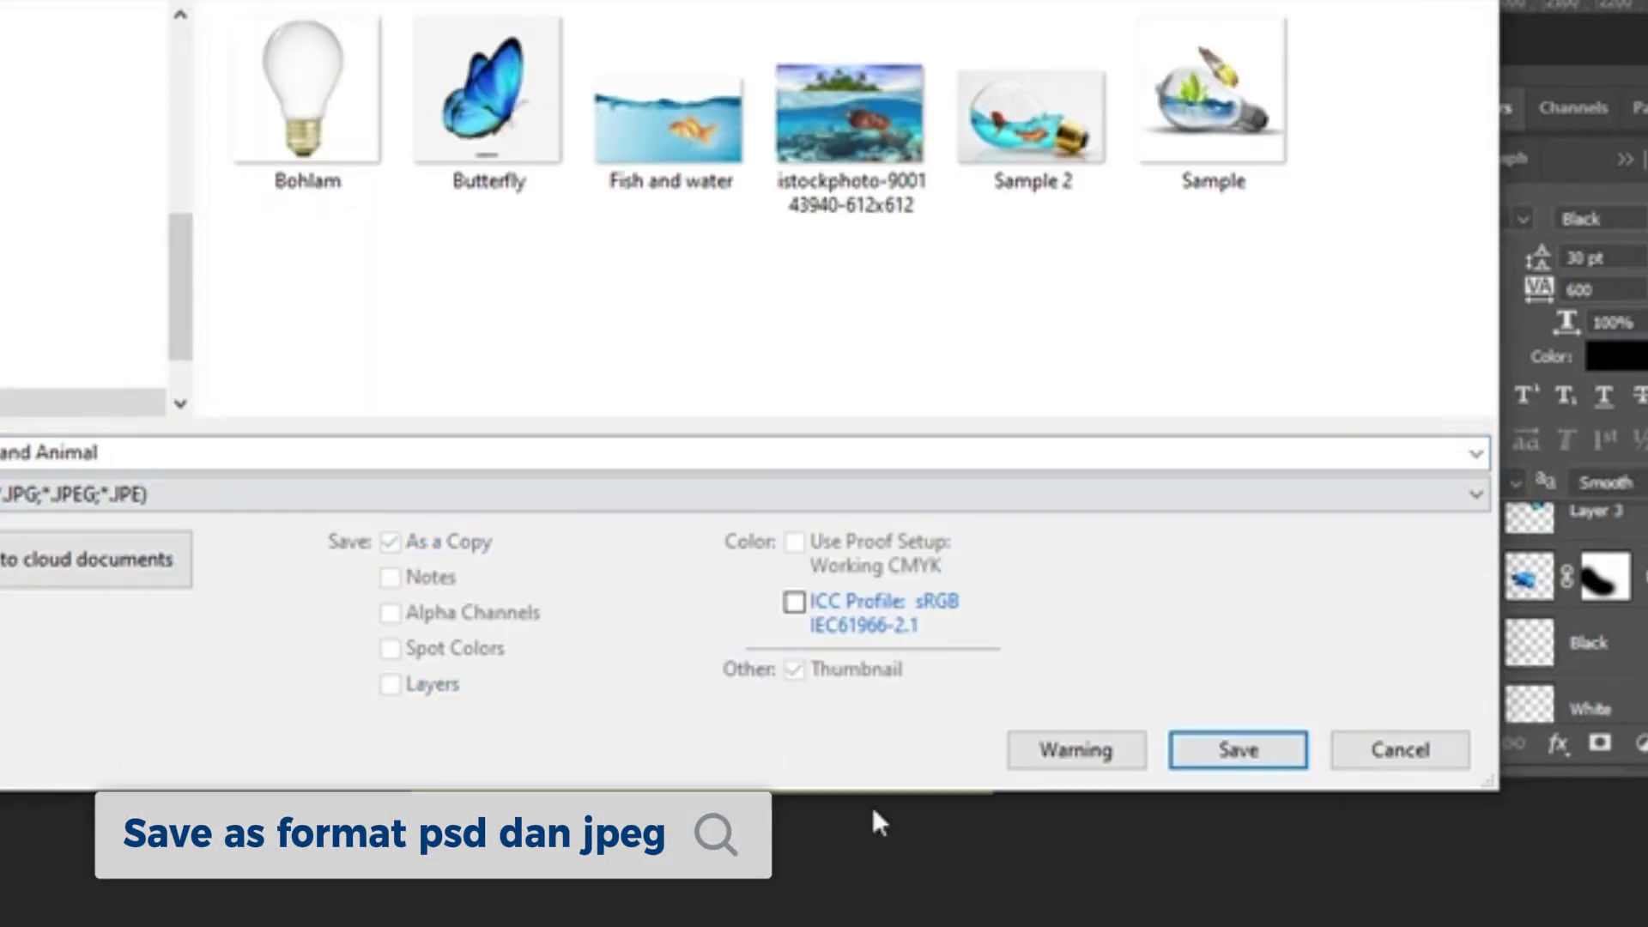
left_click(1244, 750)
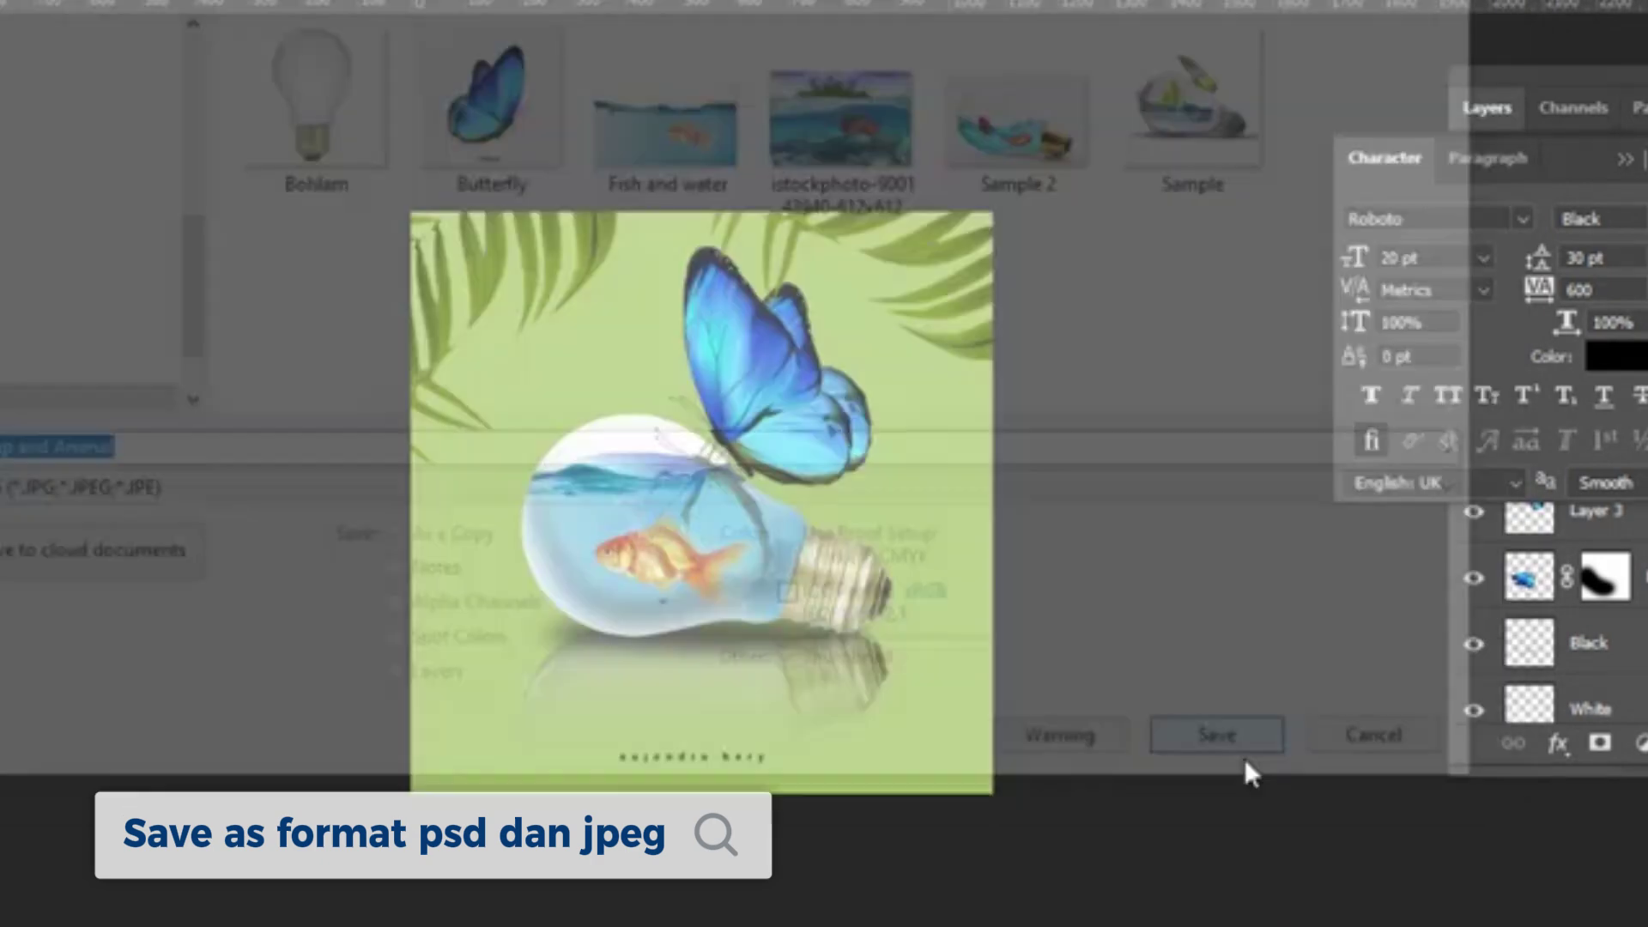
left_click(998, 103)
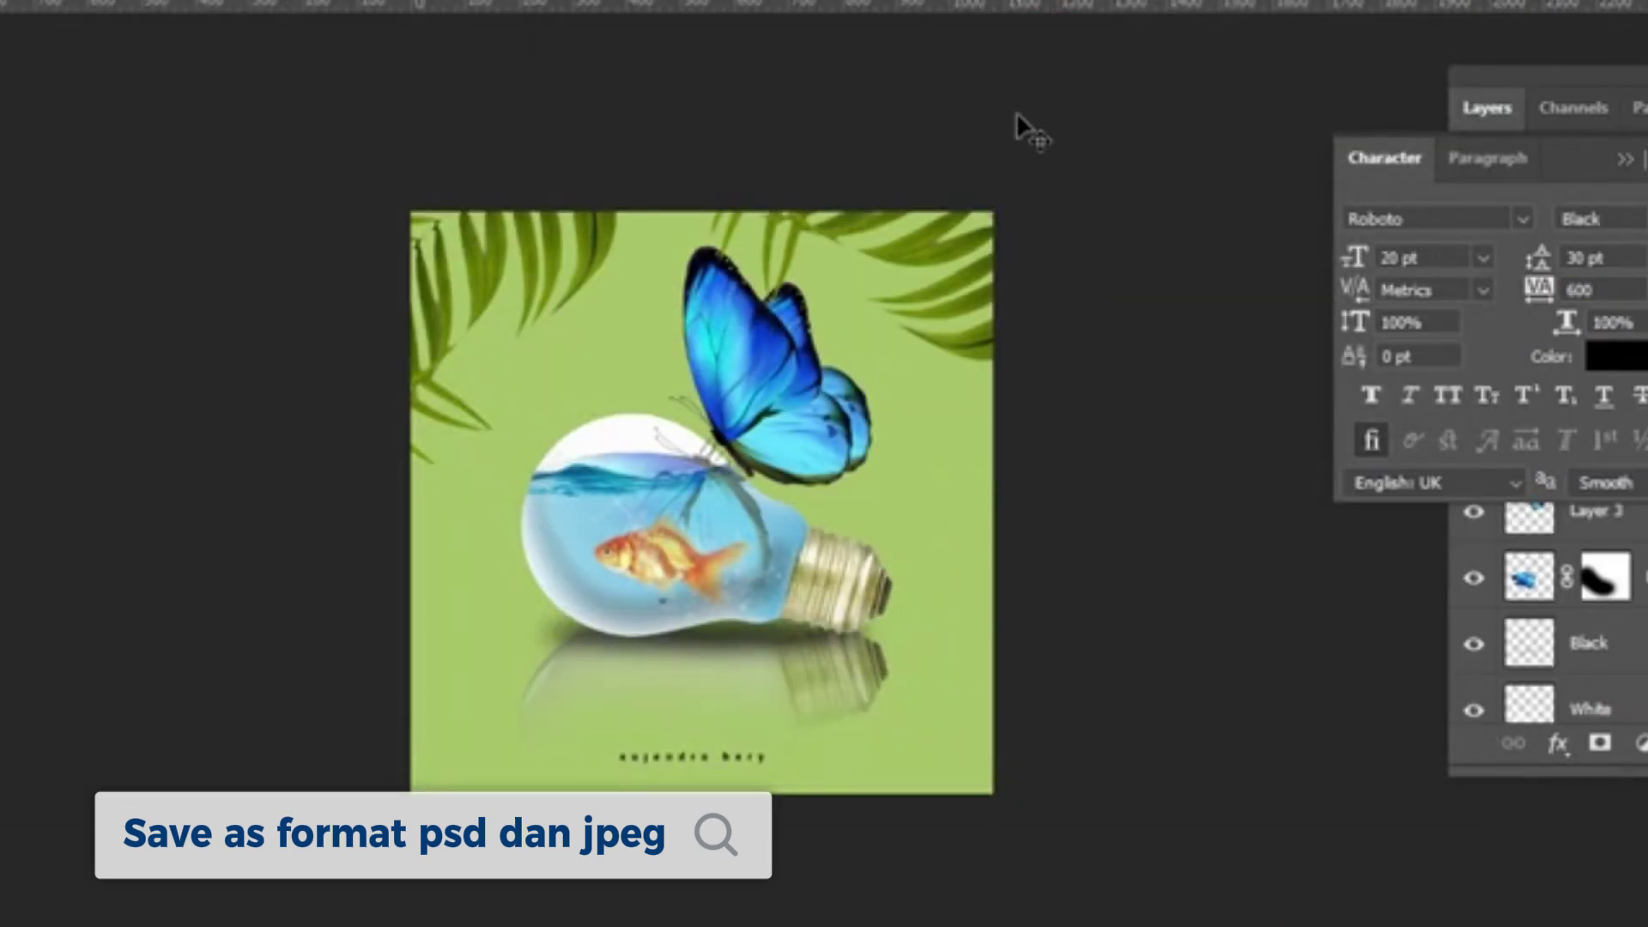